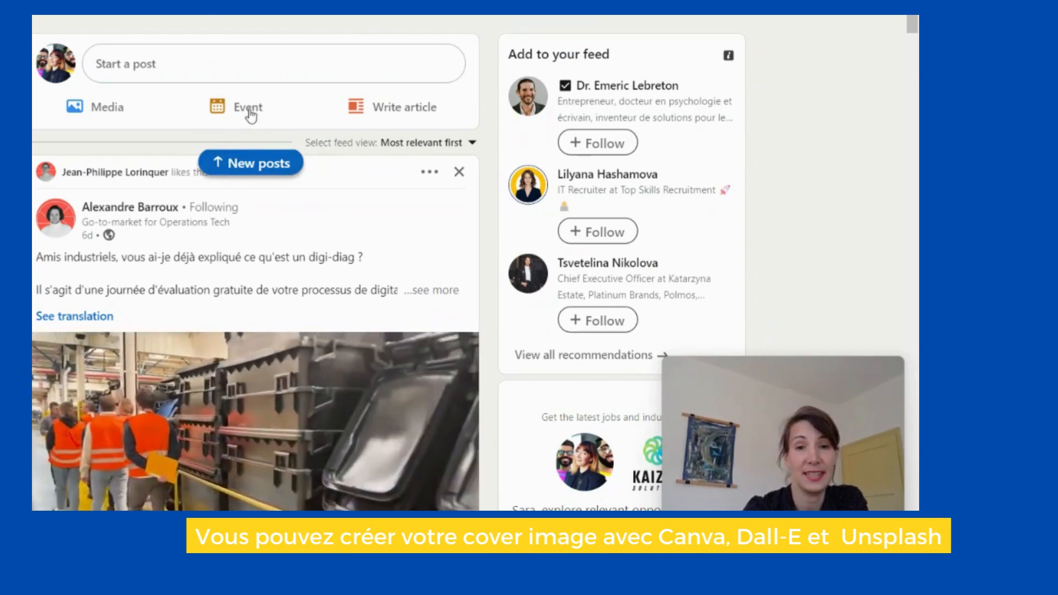
Open the form for creating a LinkedIn event and examine its cover image, organizer, format options, date, description and speaker fields
{"action": "left_click", "coordinate": [249, 110]}
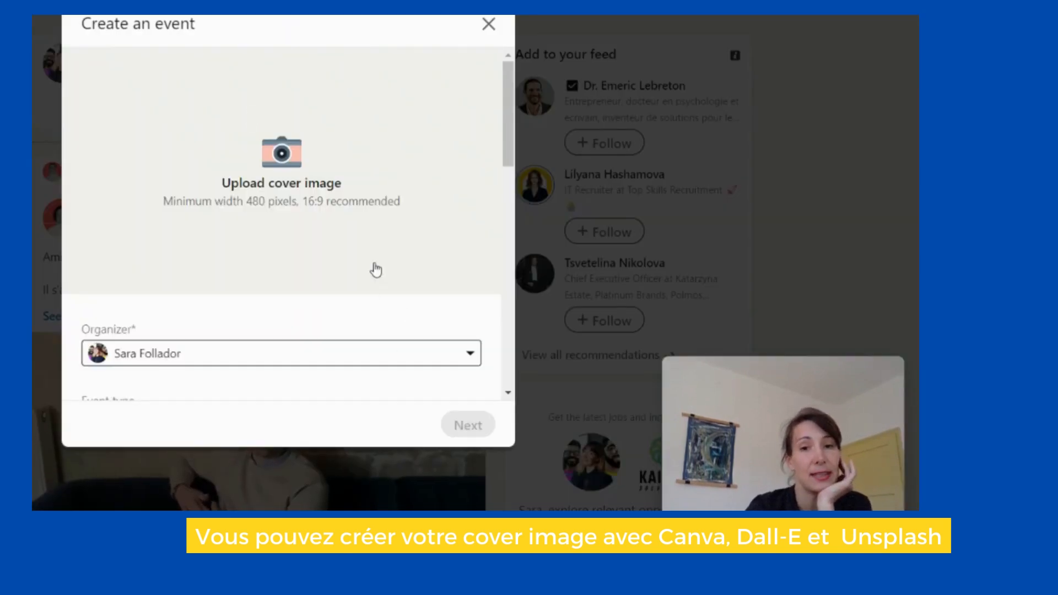
{"action": "scroll", "coordinate": [375, 267], "scroll_direction": "down", "scroll_amount": 1}
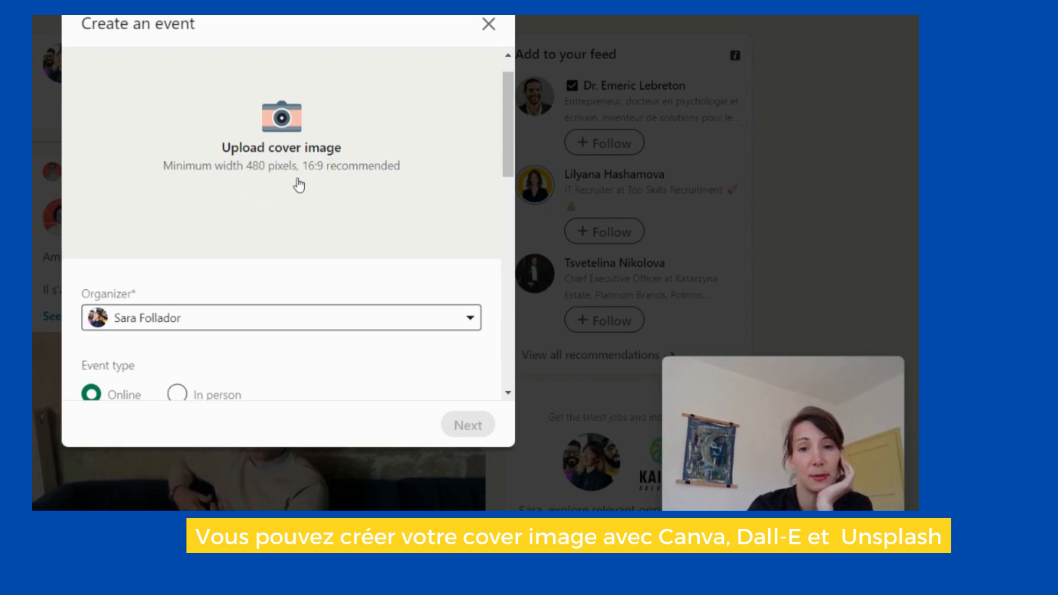
{"action": "scroll", "coordinate": [298, 226], "scroll_direction": "down", "scroll_amount": 3}
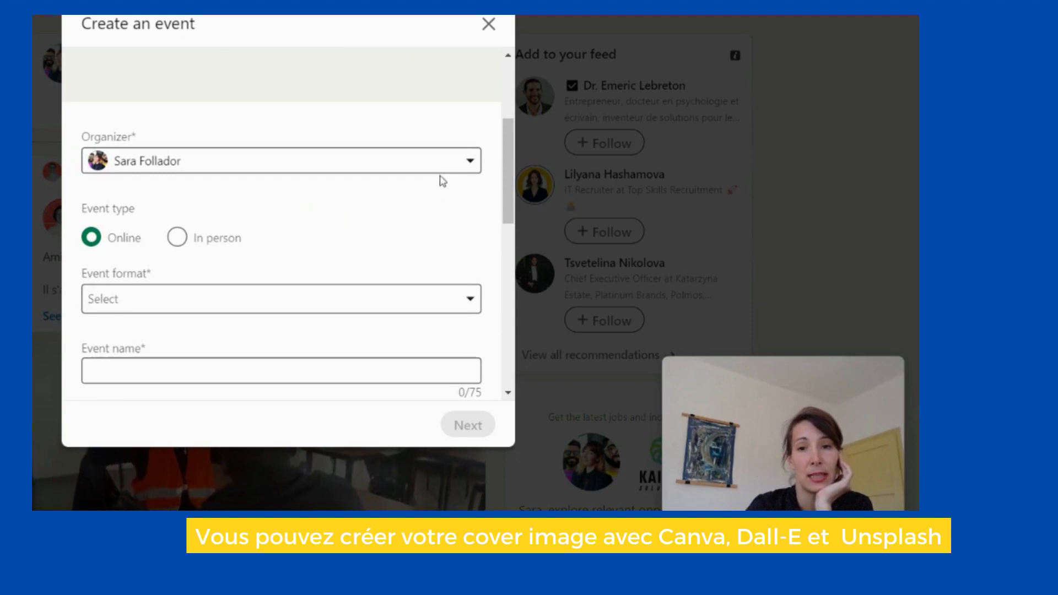
{"action": "scroll", "coordinate": [380, 263], "scroll_direction": "down", "scroll_amount": 3}
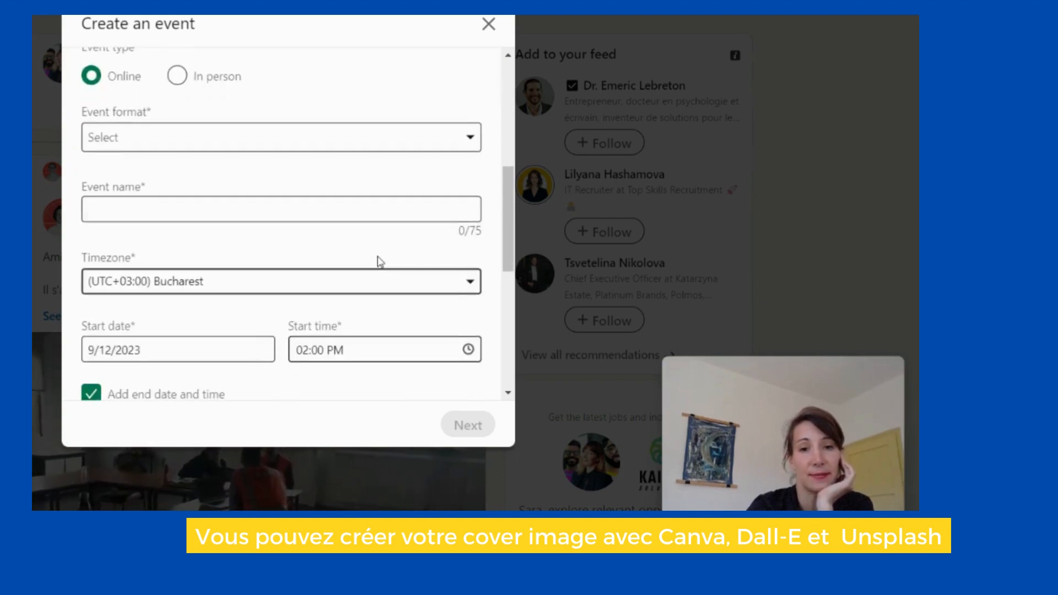
{"action": "left_click", "coordinate": [252, 143]}
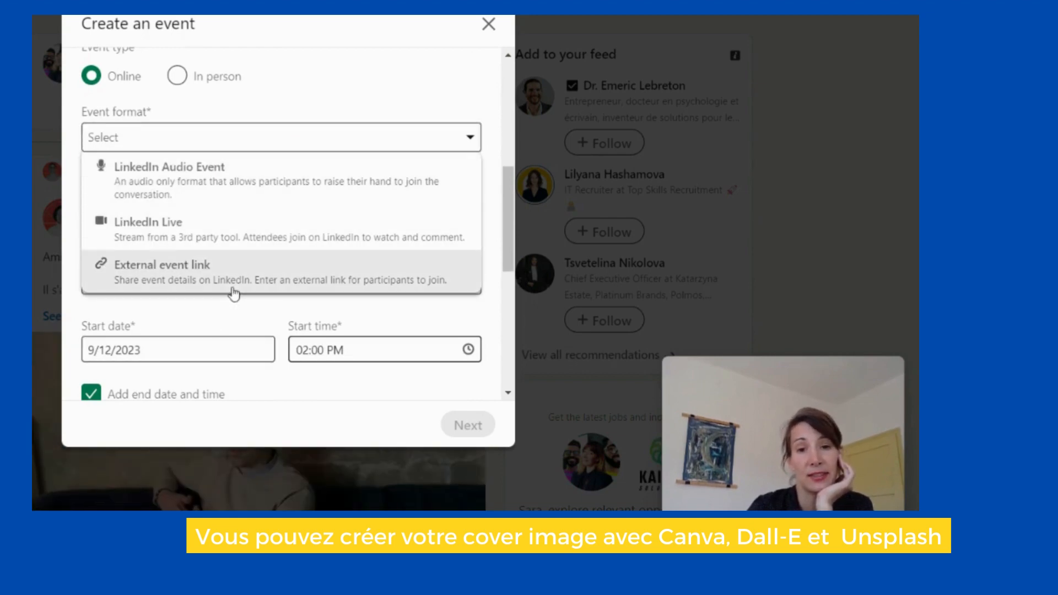
{"action": "left_click", "coordinate": [344, 91]}
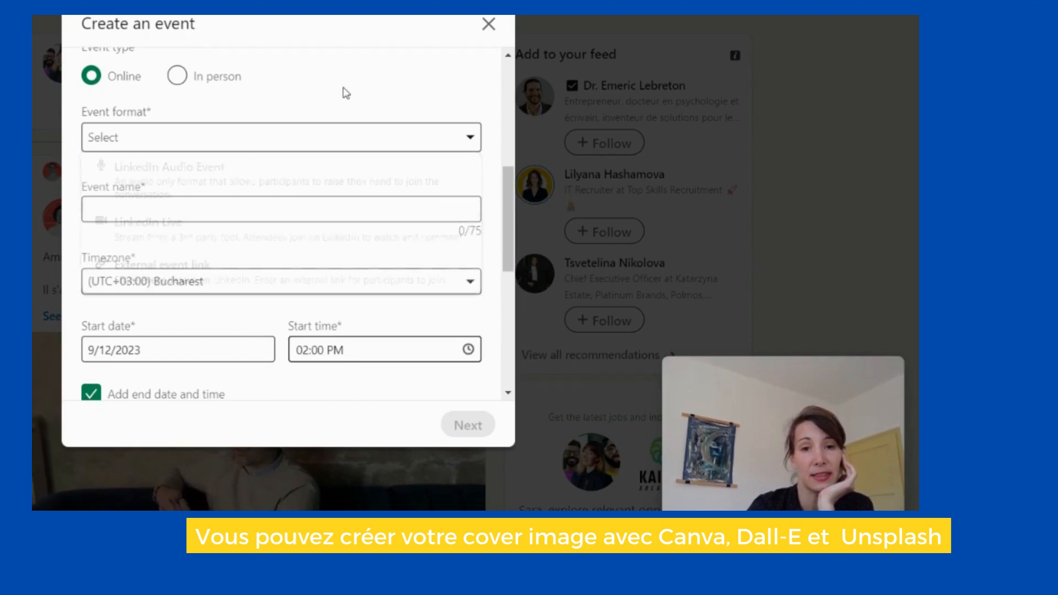
{"action": "scroll", "coordinate": [292, 242], "scroll_direction": "down", "scroll_amount": 2}
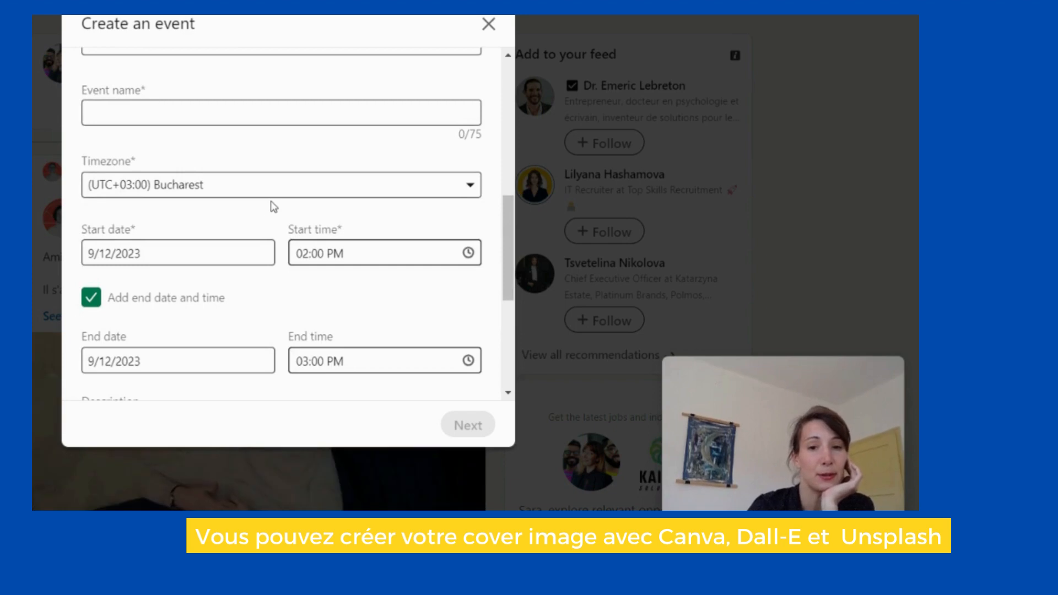
{"action": "scroll", "coordinate": [260, 296], "scroll_direction": "down", "scroll_amount": 1}
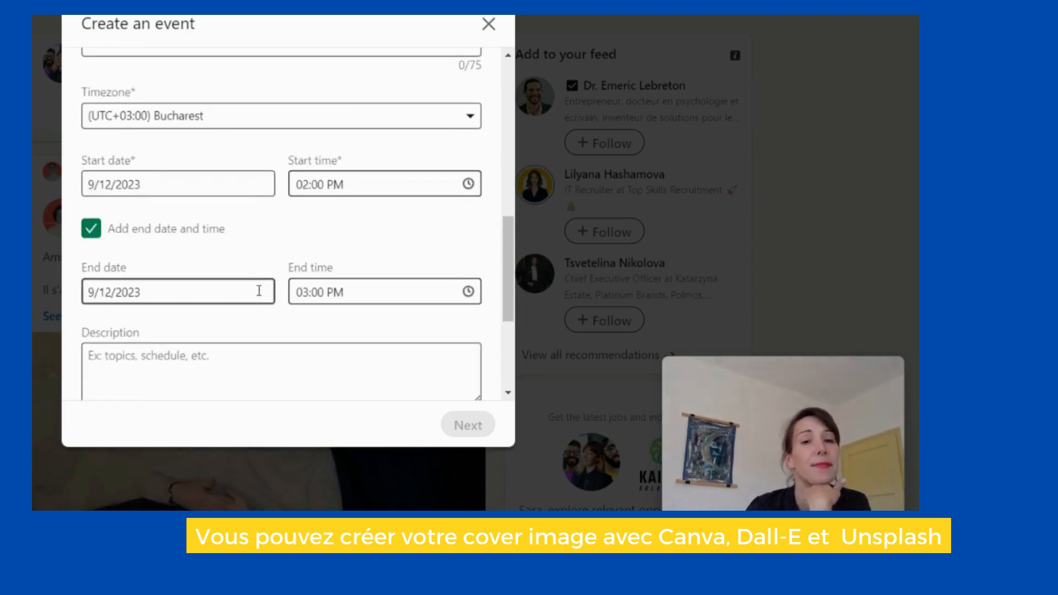
{"action": "scroll", "coordinate": [237, 279], "scroll_direction": "down", "scroll_amount": 2}
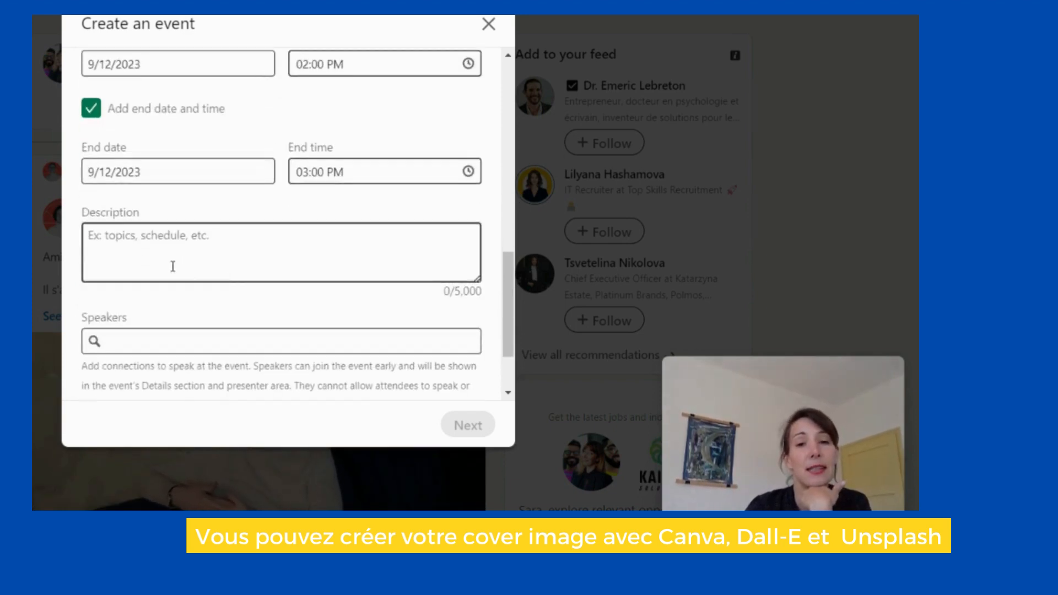
{"action": "scroll", "coordinate": [178, 263], "scroll_direction": "down", "scroll_amount": 2}
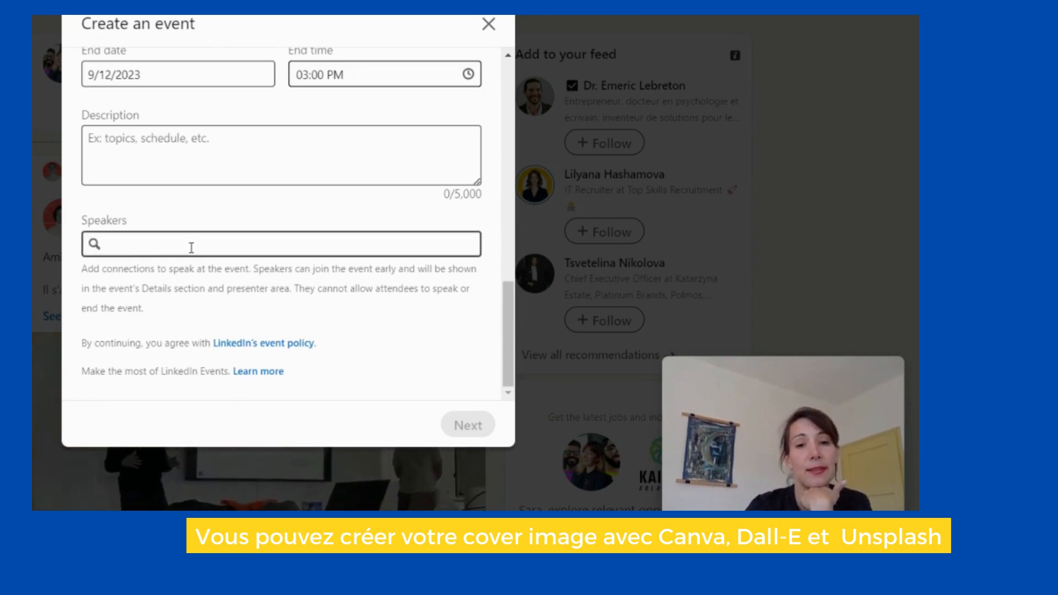
{"action": "scroll", "coordinate": [191, 248], "scroll_direction": "up", "scroll_amount": 4}
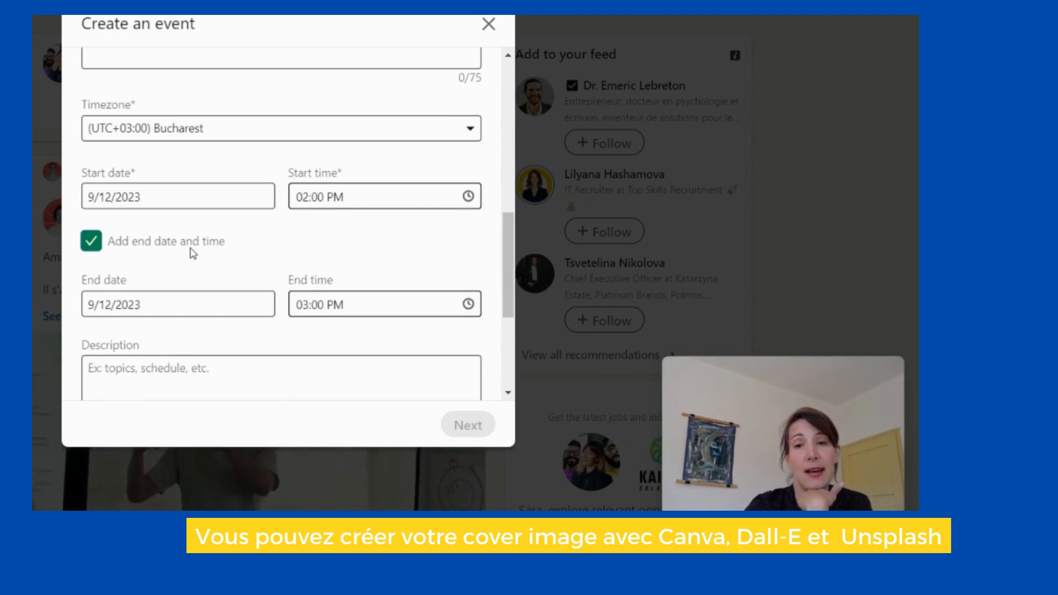
{"action": "scroll", "coordinate": [190, 249], "scroll_direction": "up", "scroll_amount": 6}
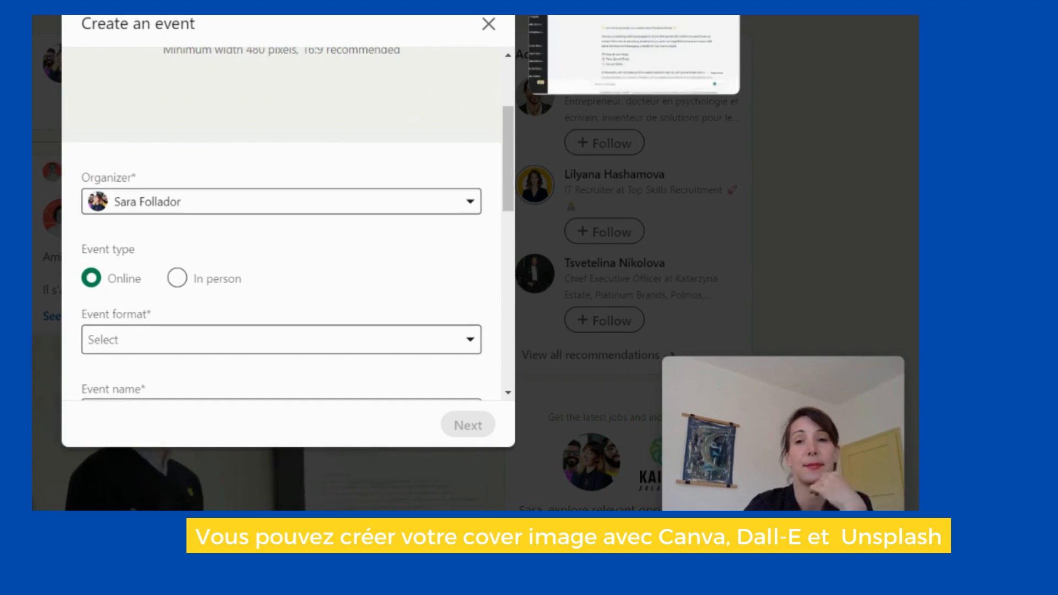
Switch to ChatGPT and begin a message in a new chat with "Hey ChatGPT,"
{"action": "left_click", "coordinate": [595, 15]}
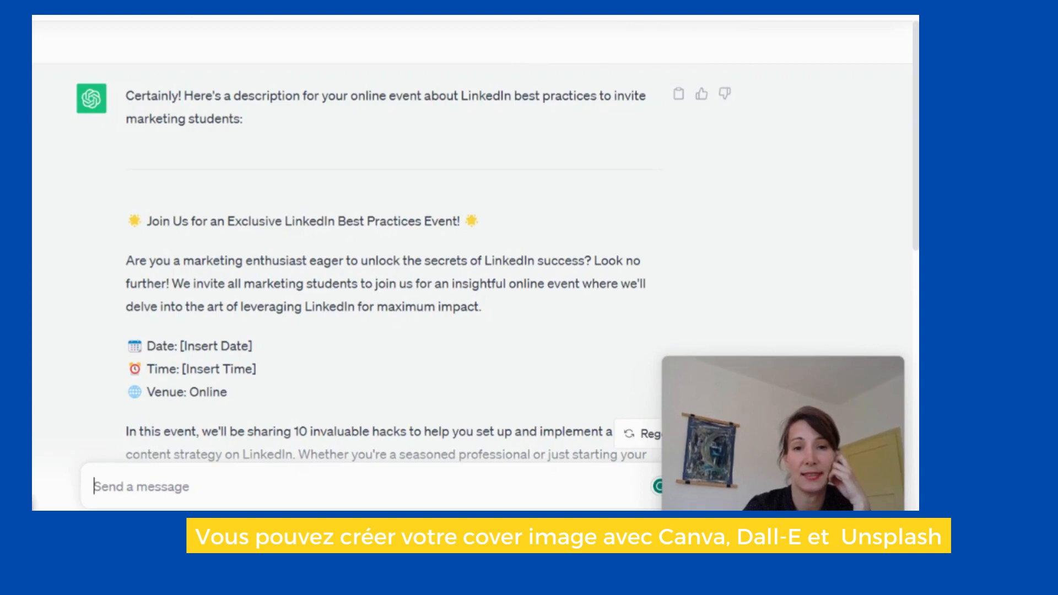
{"action": "key", "text": "ctrl+shift+o"}
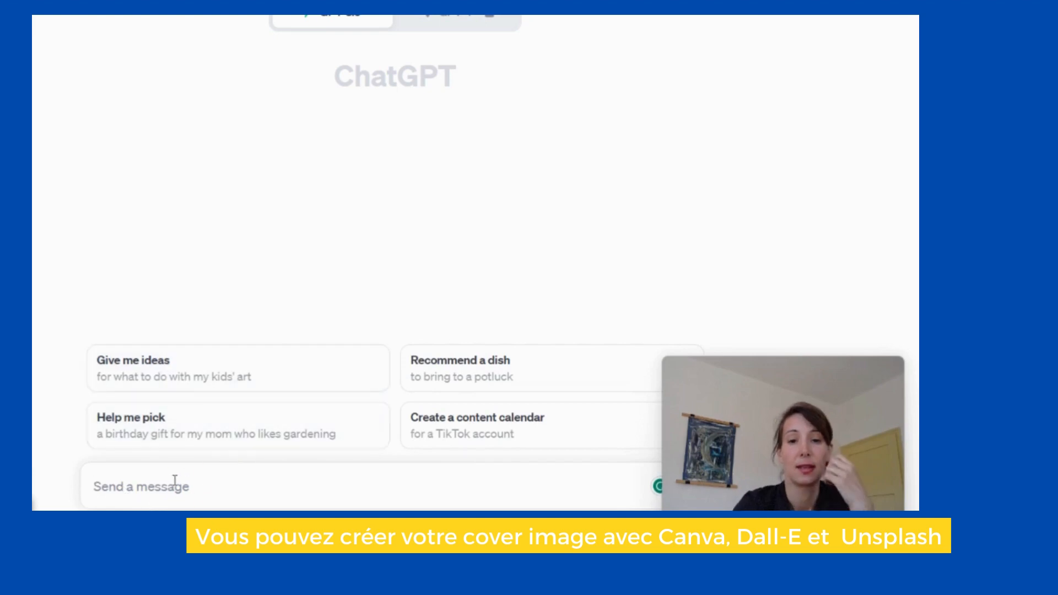
{"action": "type", "text": "He"}
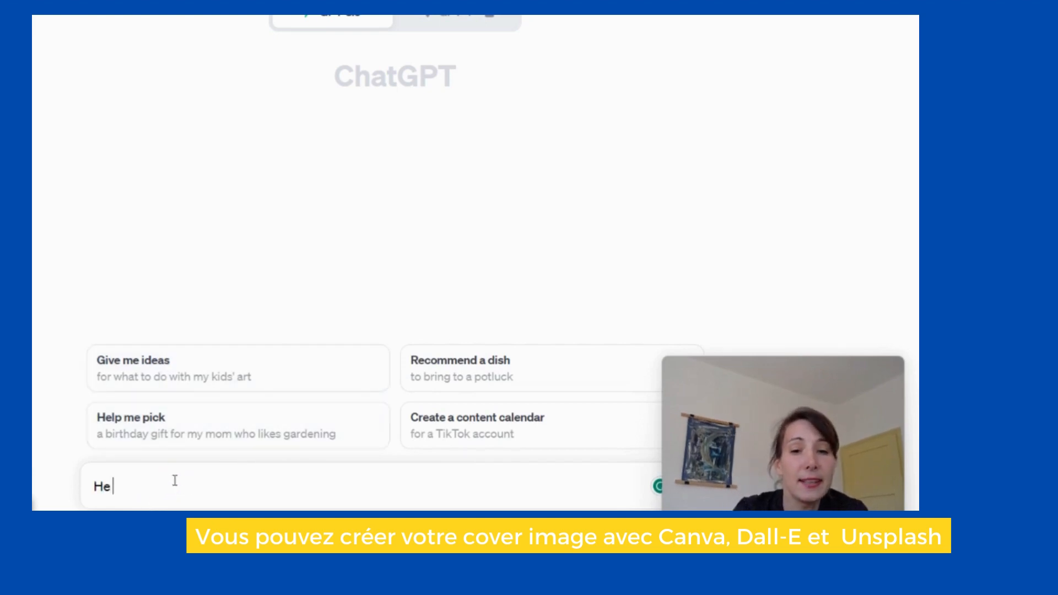
{"action": "type", "text": "y Ch"}
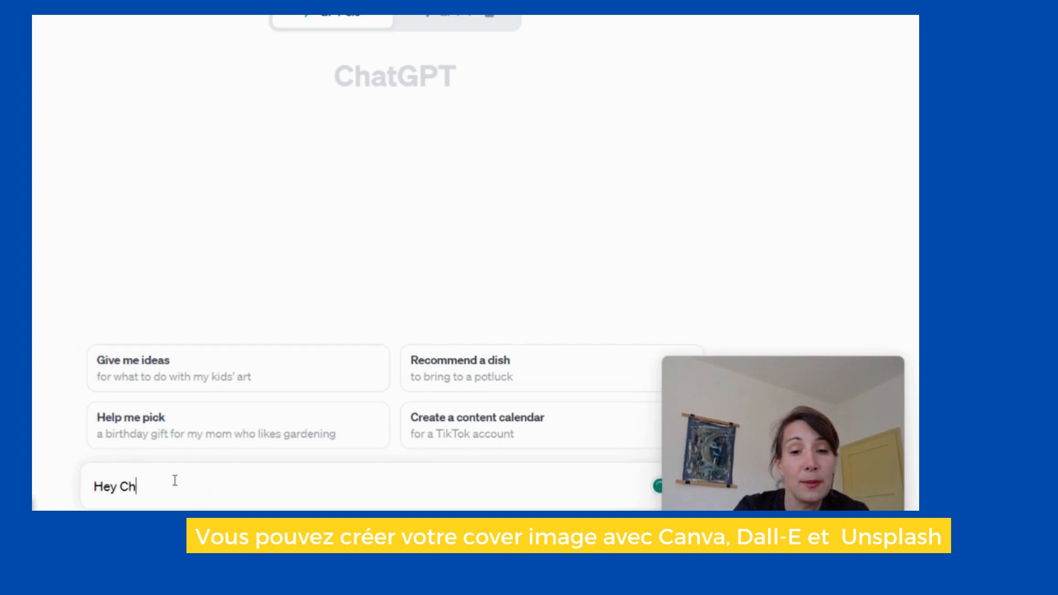
{"action": "type", "text": "atGPT,"}
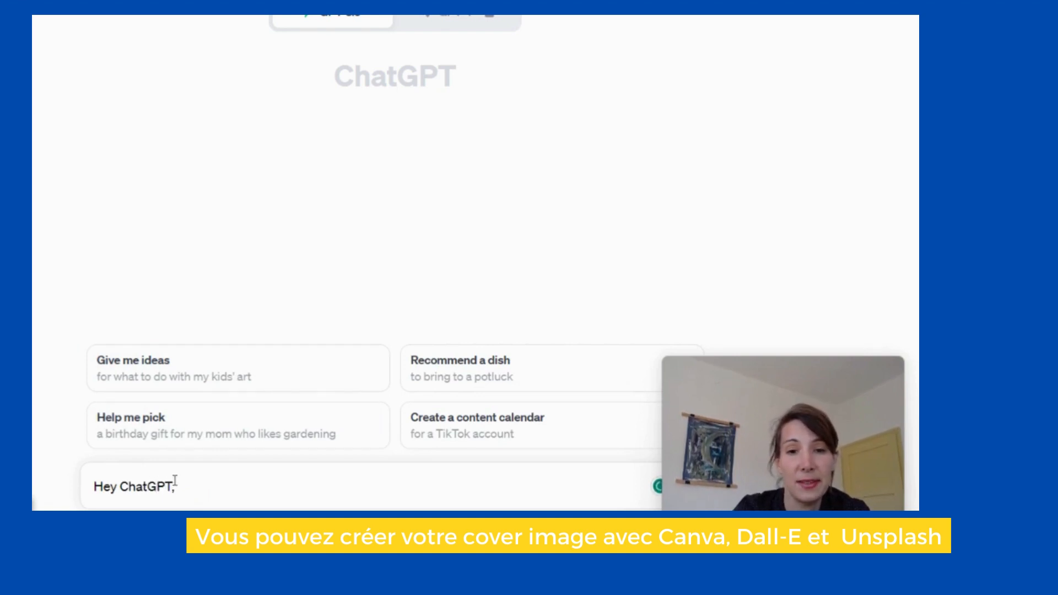
{"action": "left_click", "coordinate": [175, 480]}
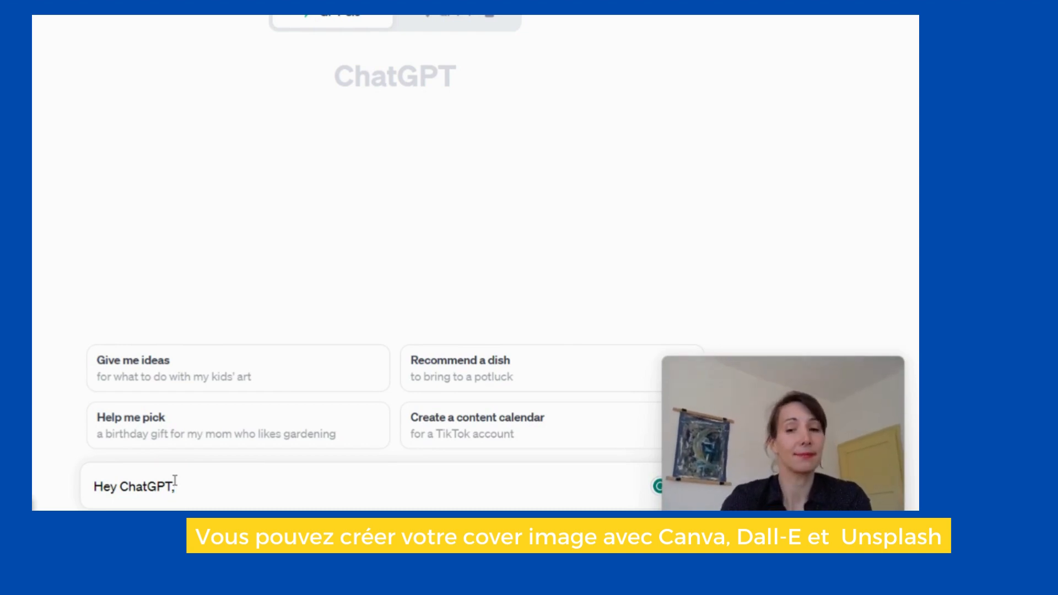
Continue the prompt with "can you write a description for an event I want to organize online, on October 1st,"
{"action": "type", "text": "c"}
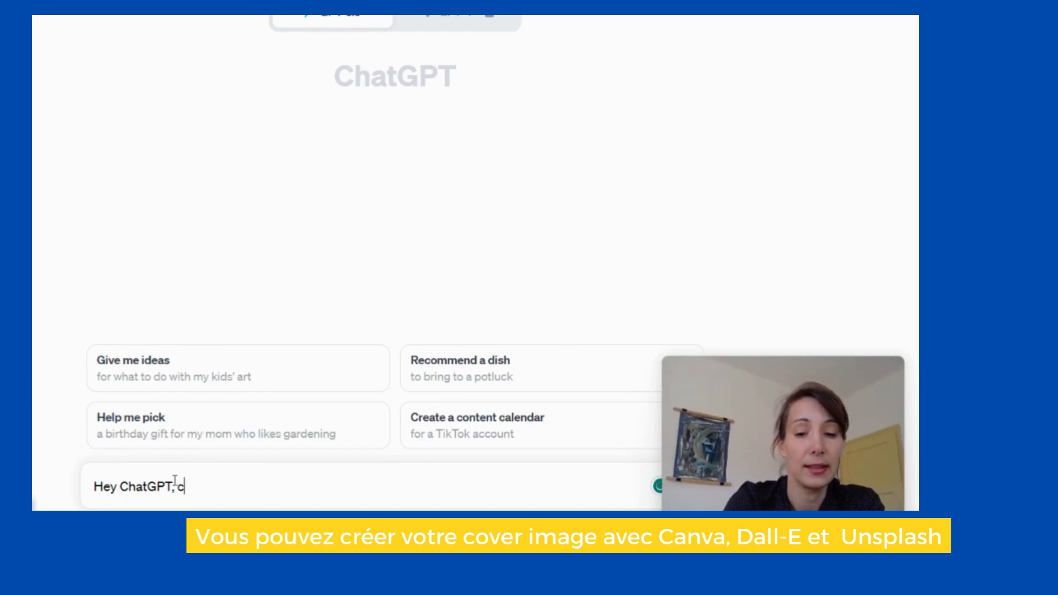
{"action": "type", "text": "an you wr"}
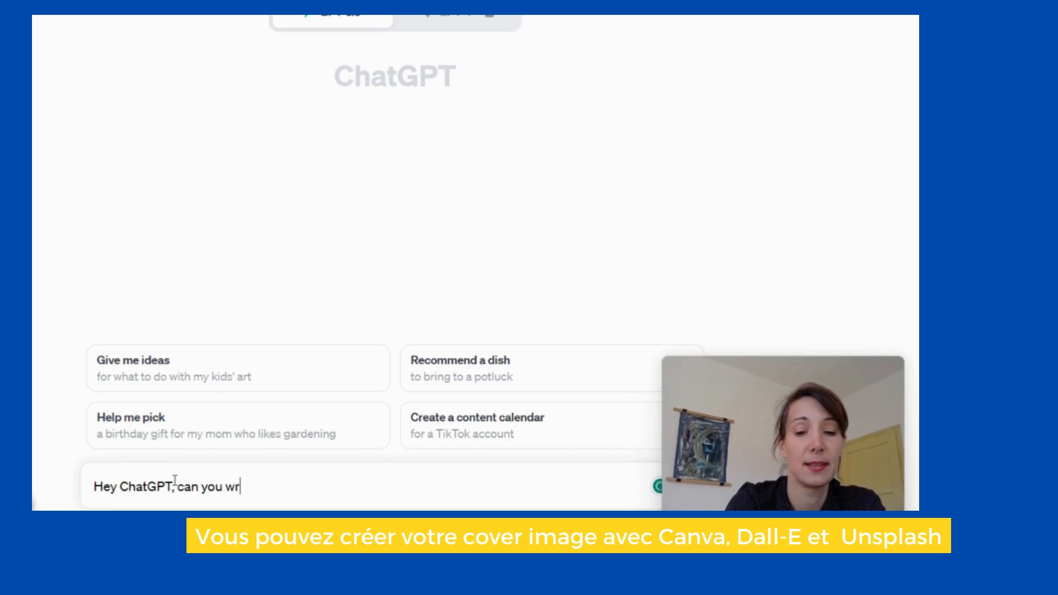
{"action": "type", "text": "ite a "}
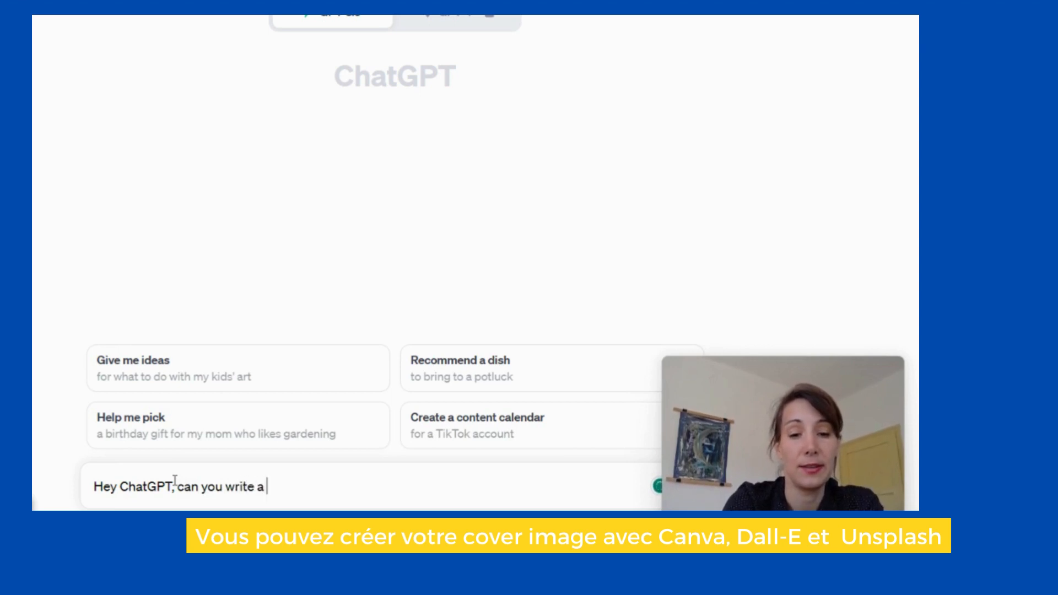
{"action": "type", "text": "descrip"}
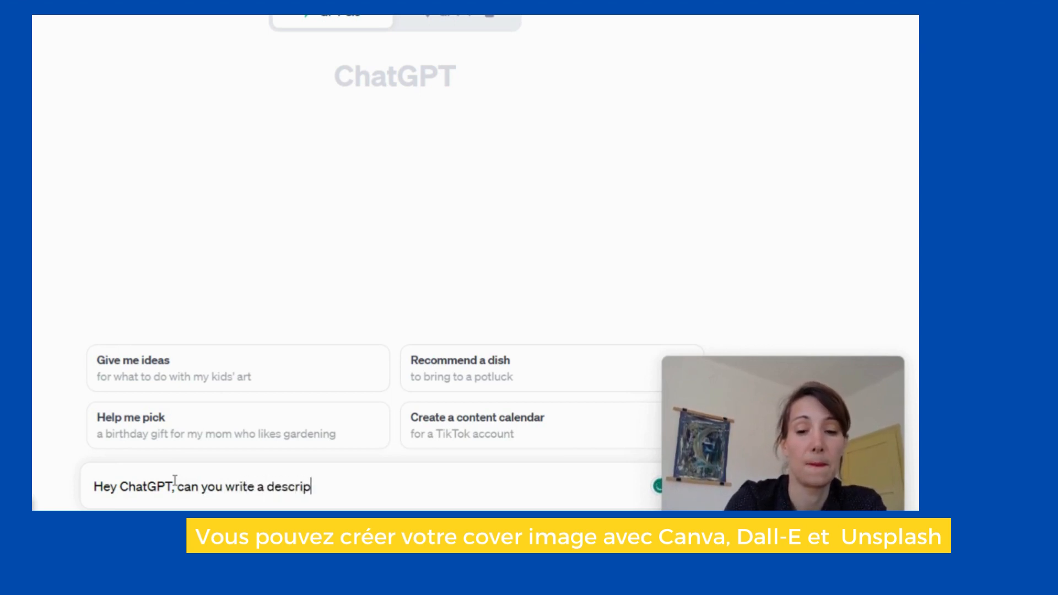
{"action": "type", "text": "tion for a"}
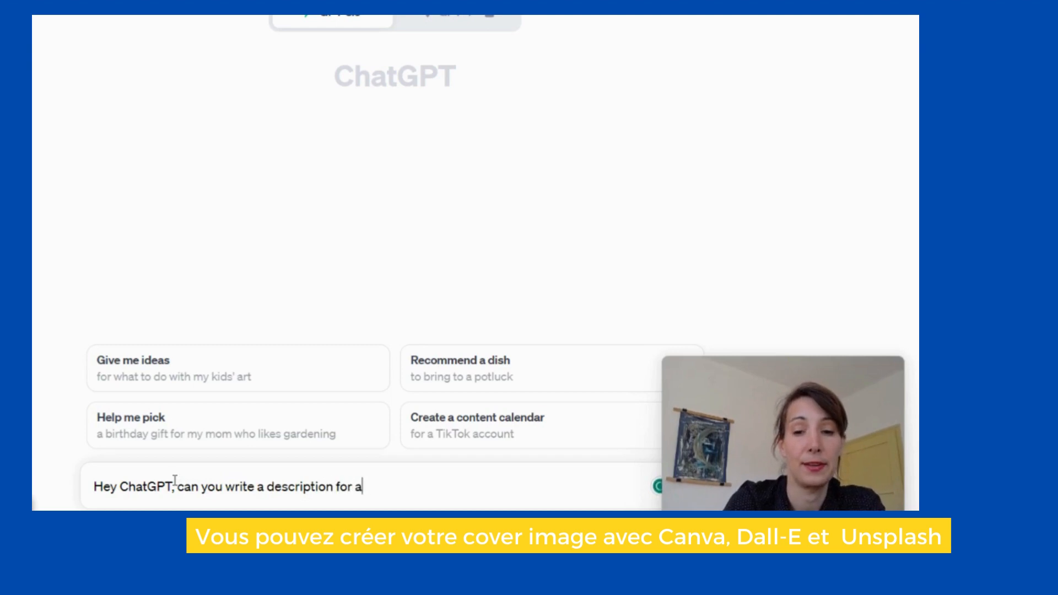
{"action": "type", "text": "n event I w"}
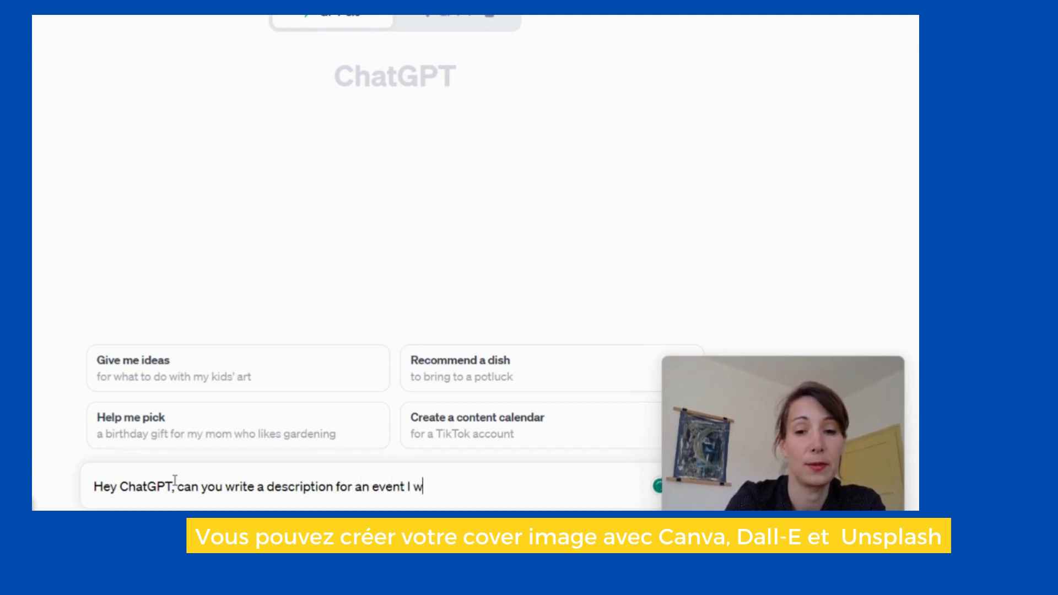
{"action": "type", "text": "ant to organiz"}
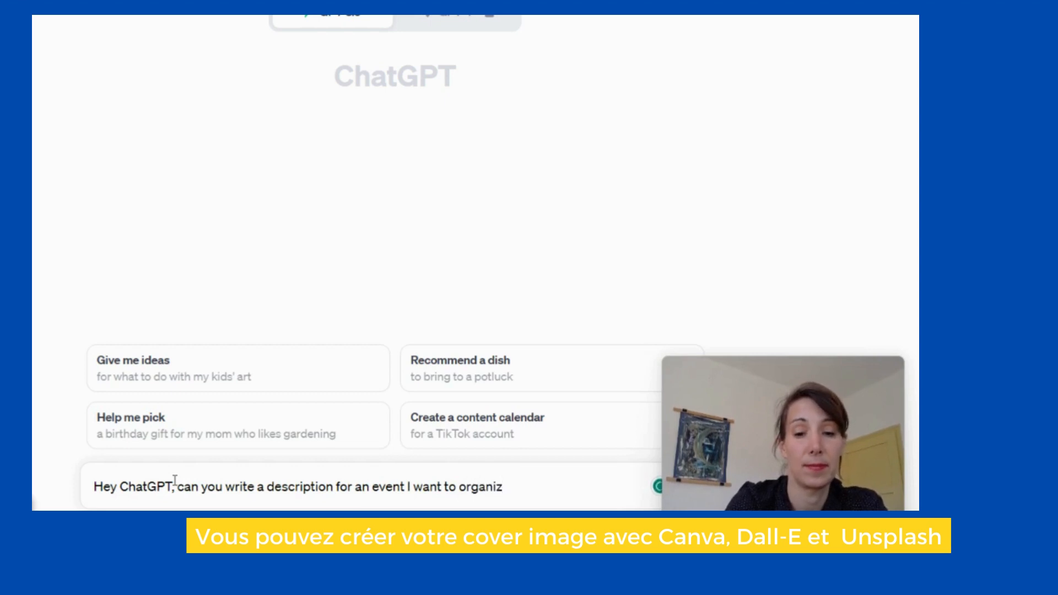
{"action": "type", "text": "e online"}
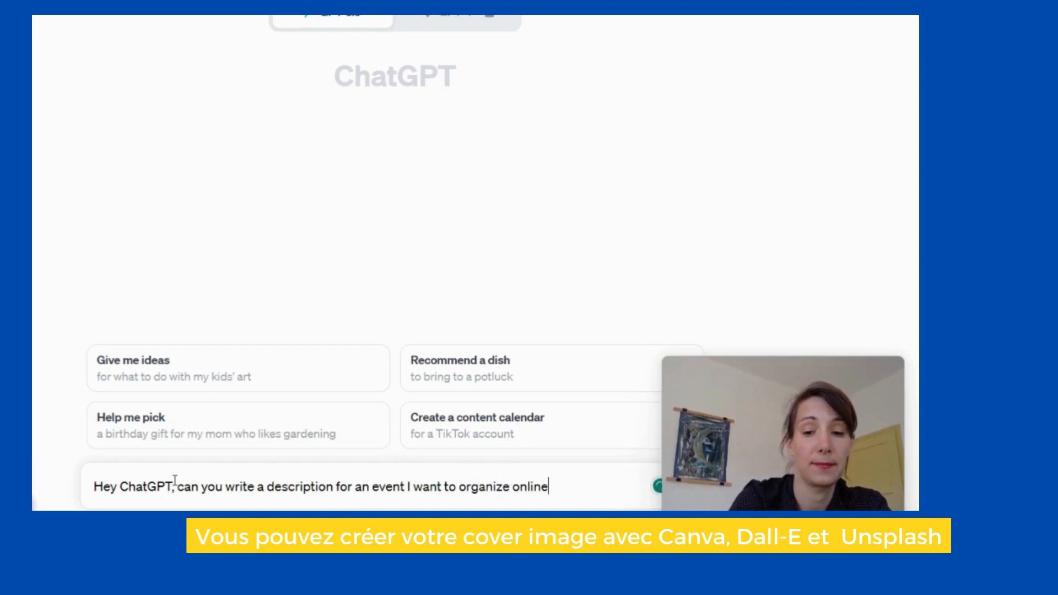
{"action": "type", "text": ", on "}
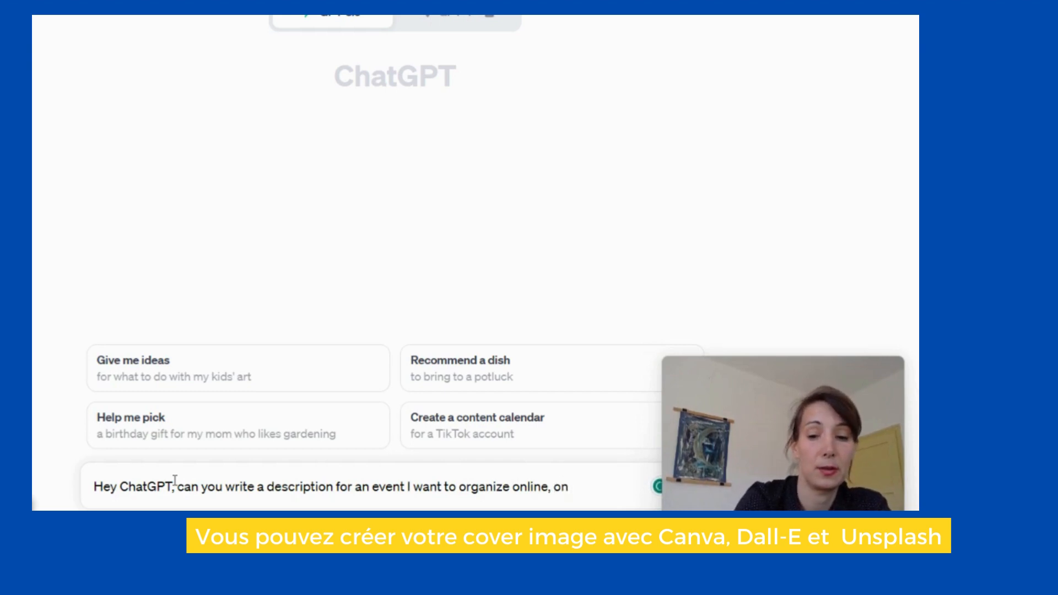
{"action": "type", "text": "October"}
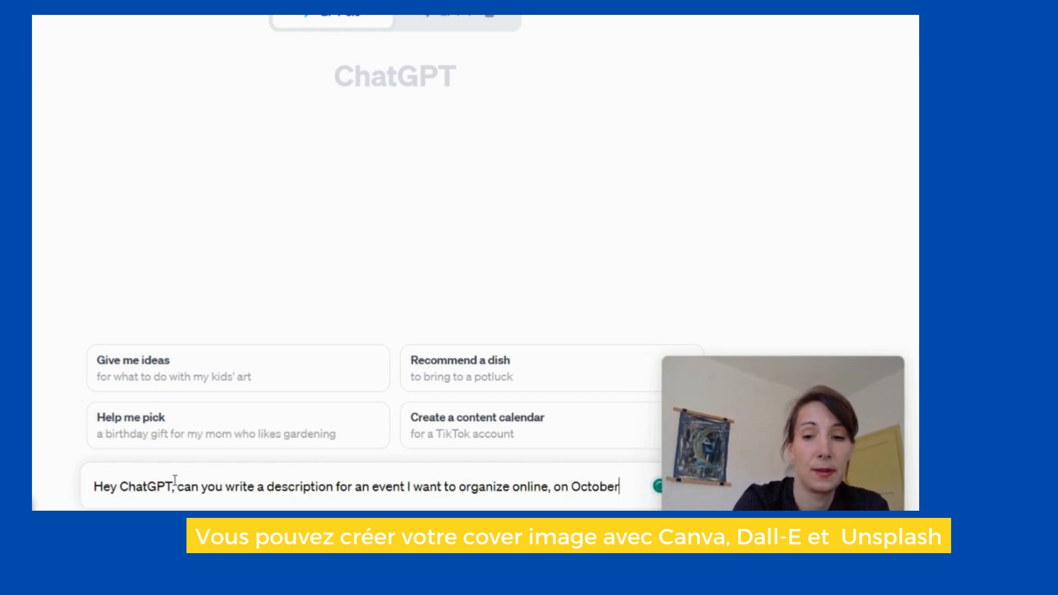
{"action": "type", "text": " 1st,"}
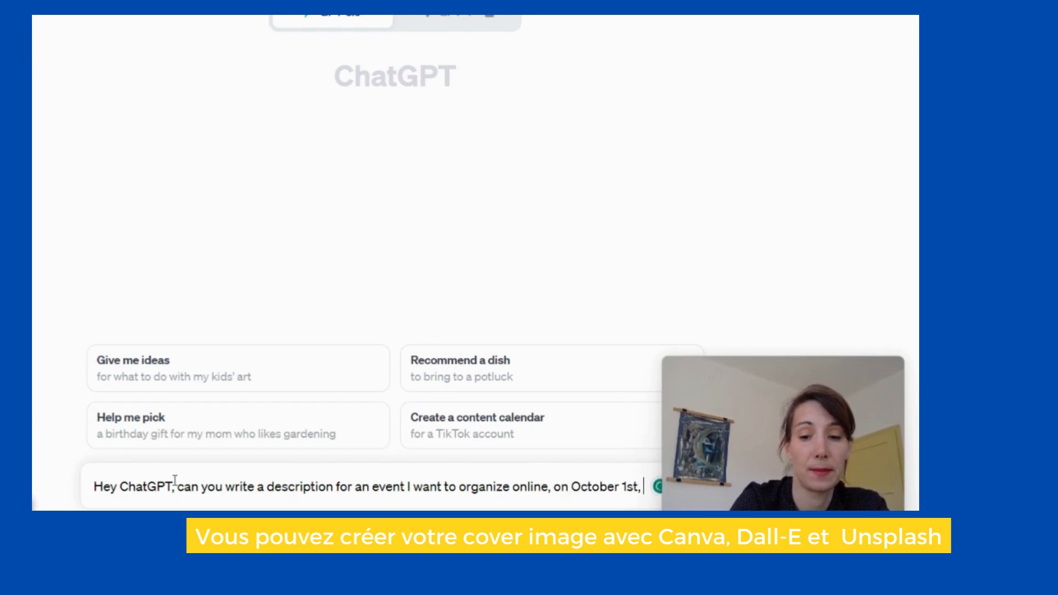
Add "It is for teaching LinkedIn best practices to create and promote an online event" to the ChatGPT prompt
{"action": "type", "text": " It is for "}
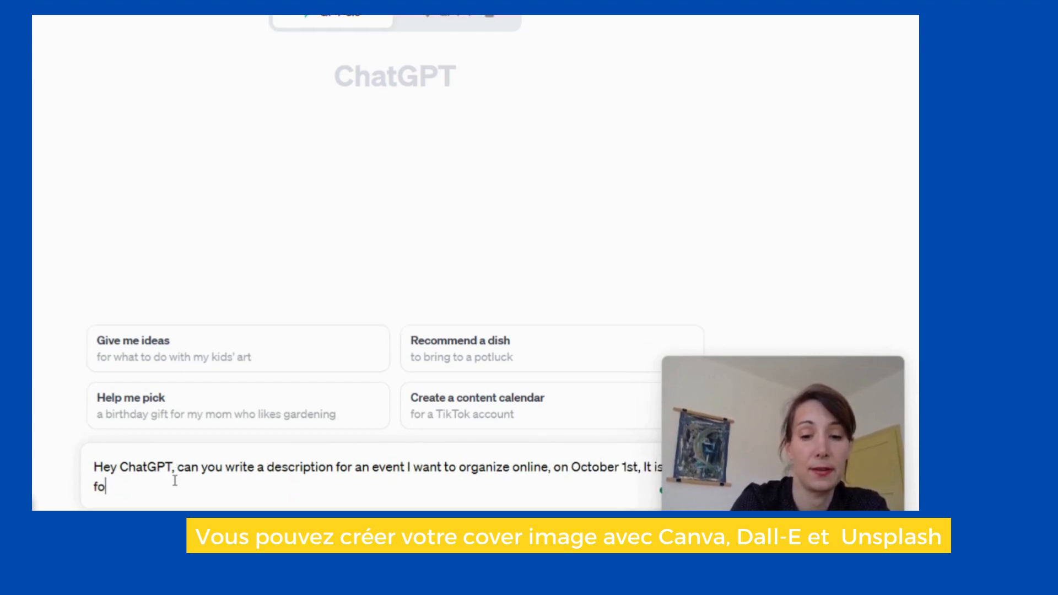
{"action": "type", "text": "teachi"}
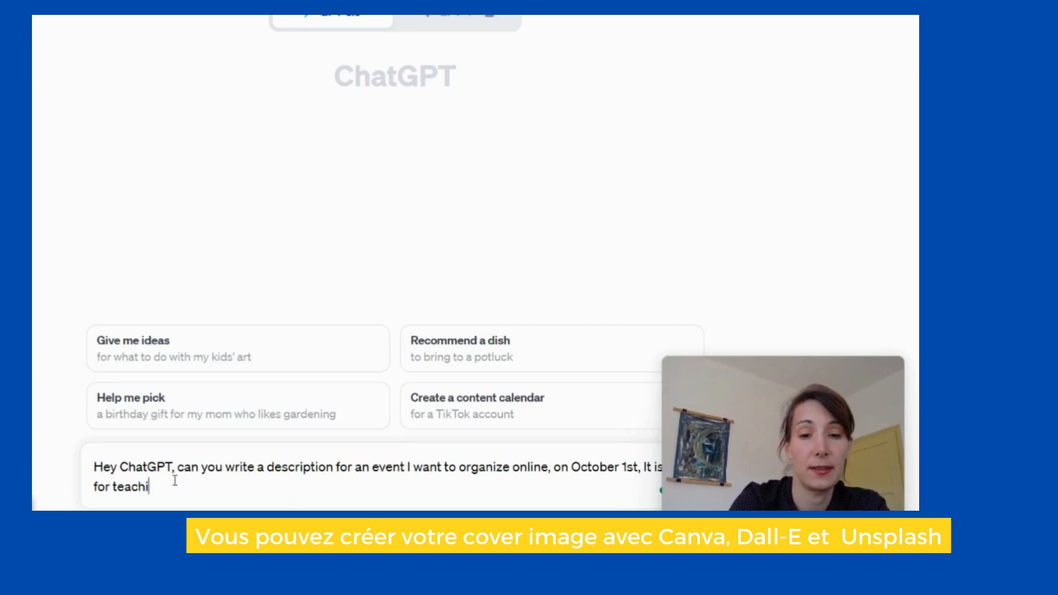
{"action": "type", "text": "ng Linked"}
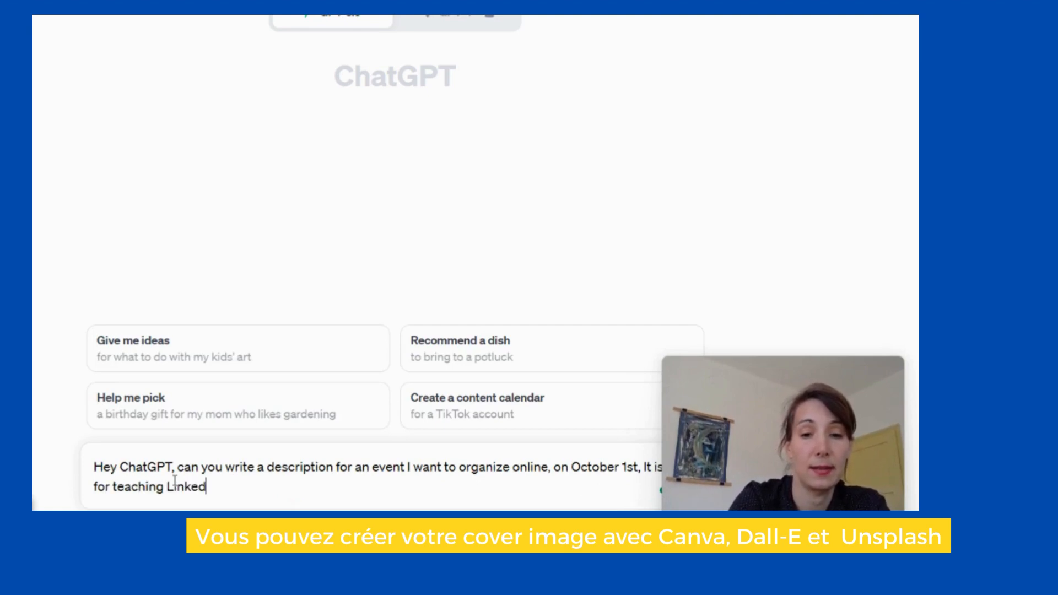
{"action": "type", "text": "In best"}
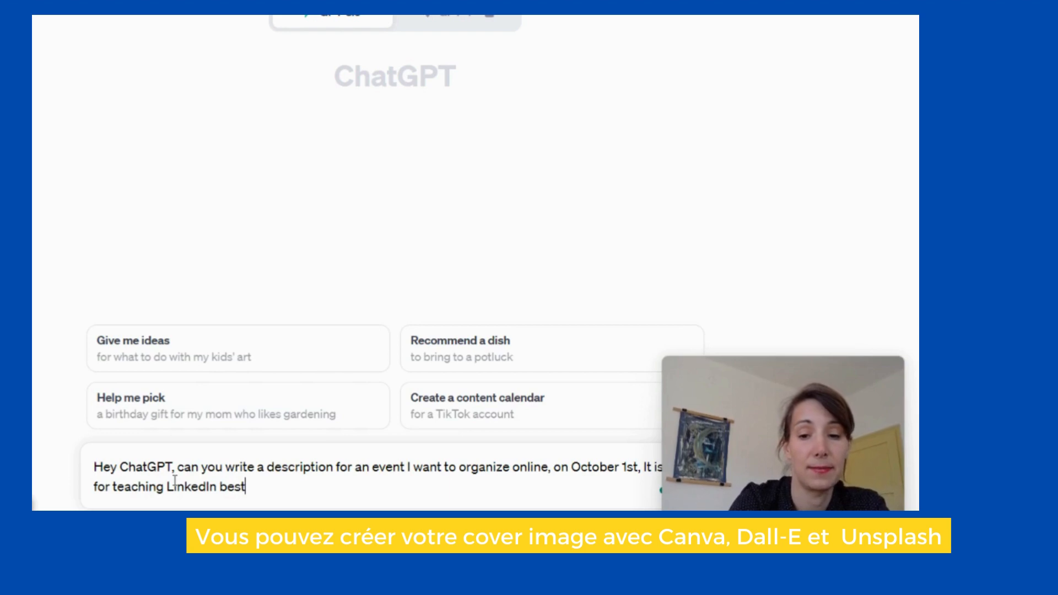
{"action": "type", "text": " practic"}
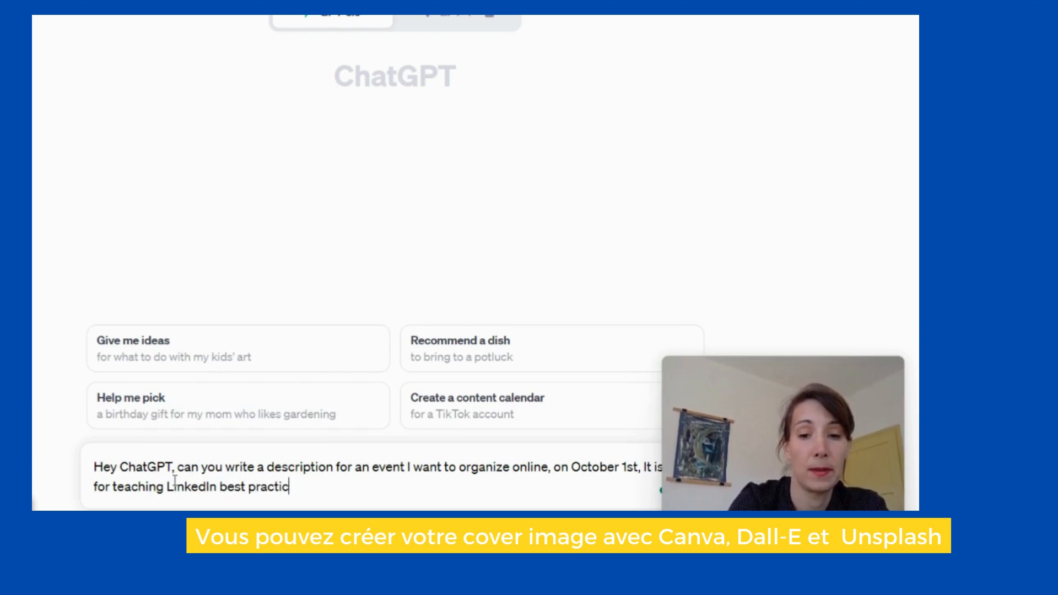
{"action": "type", "text": "es to crea"}
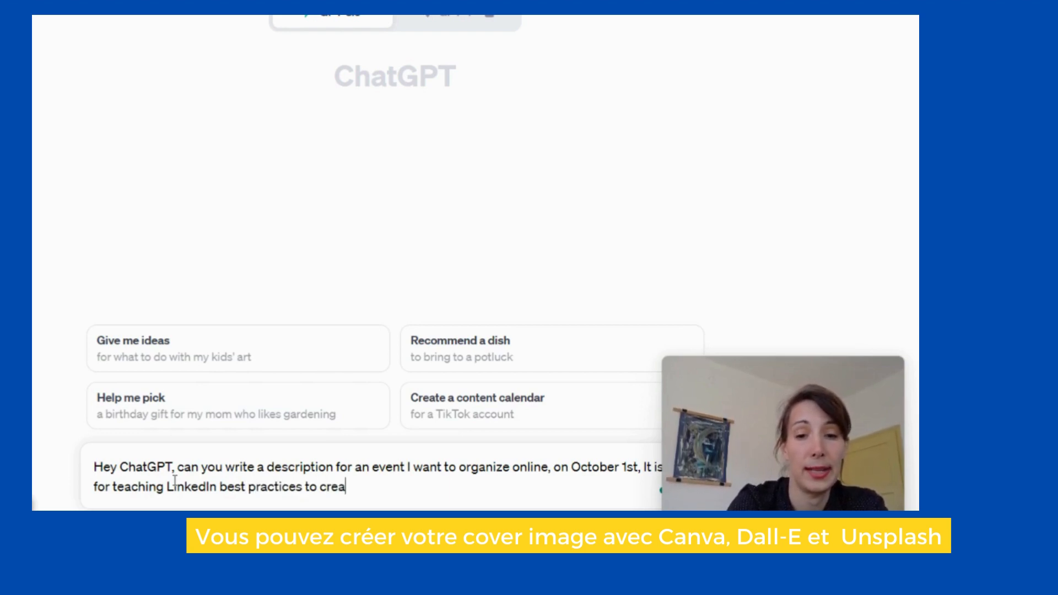
{"action": "type", "text": "te and pro"}
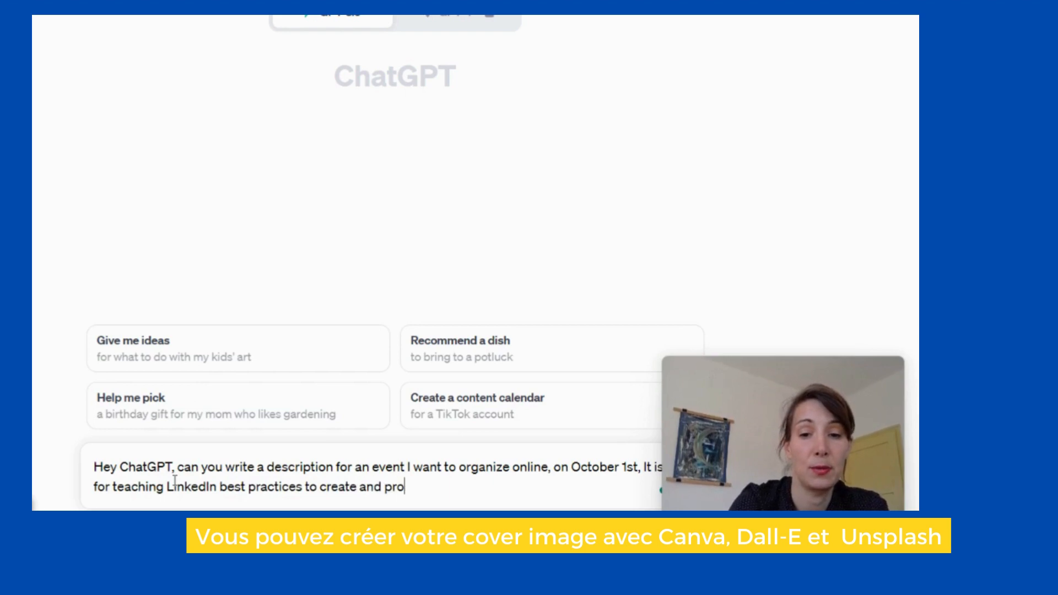
{"action": "type", "text": "mote a"}
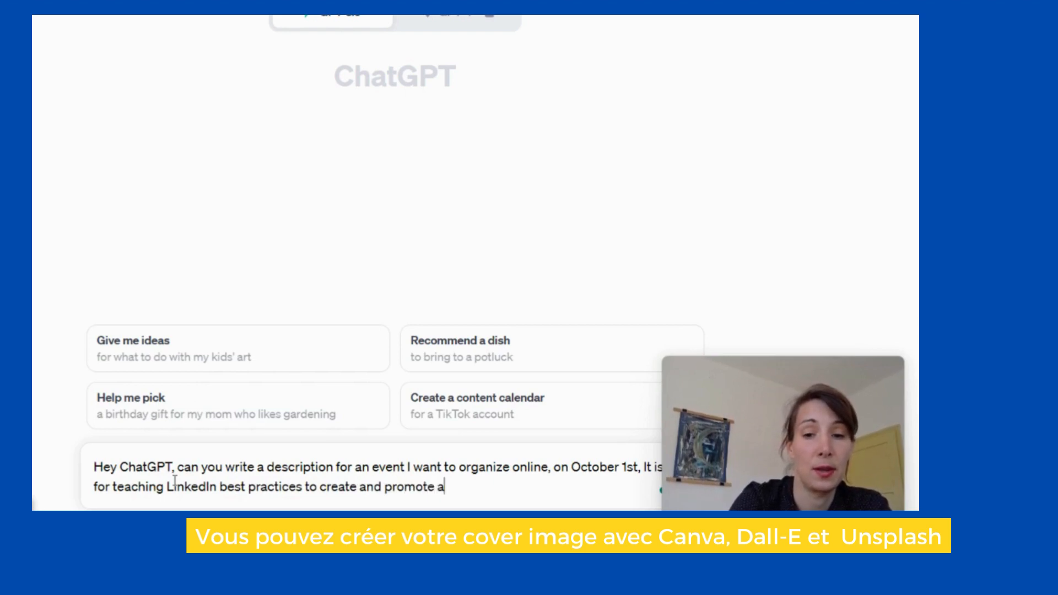
{"action": "type", "text": "n online"}
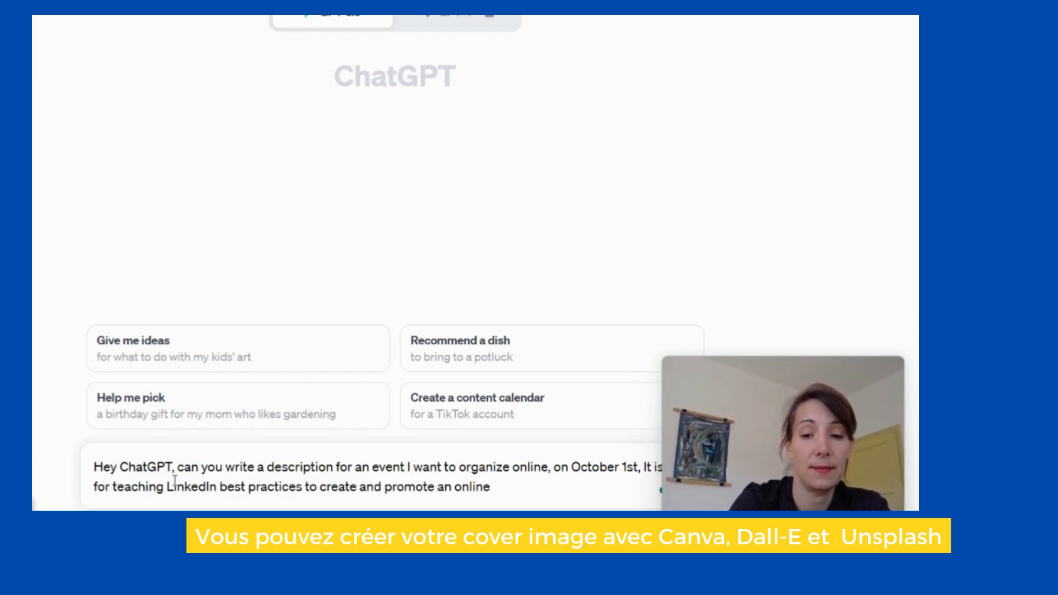
{"action": "type", "text": " event "}
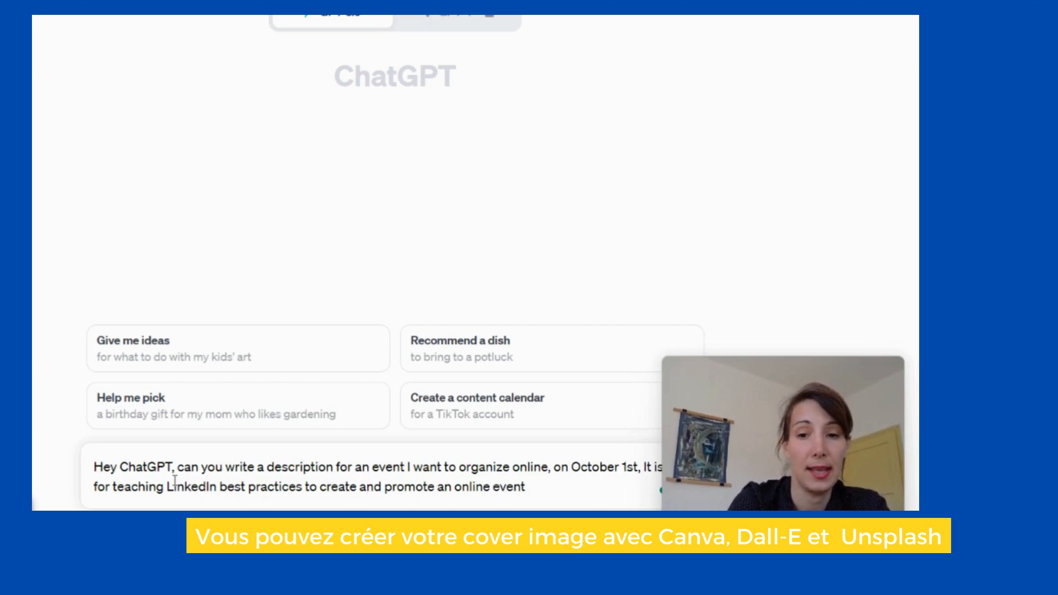
Extend the prompt's purpose sentence with "and attract marketing student"
{"action": "type", "text": "and"}
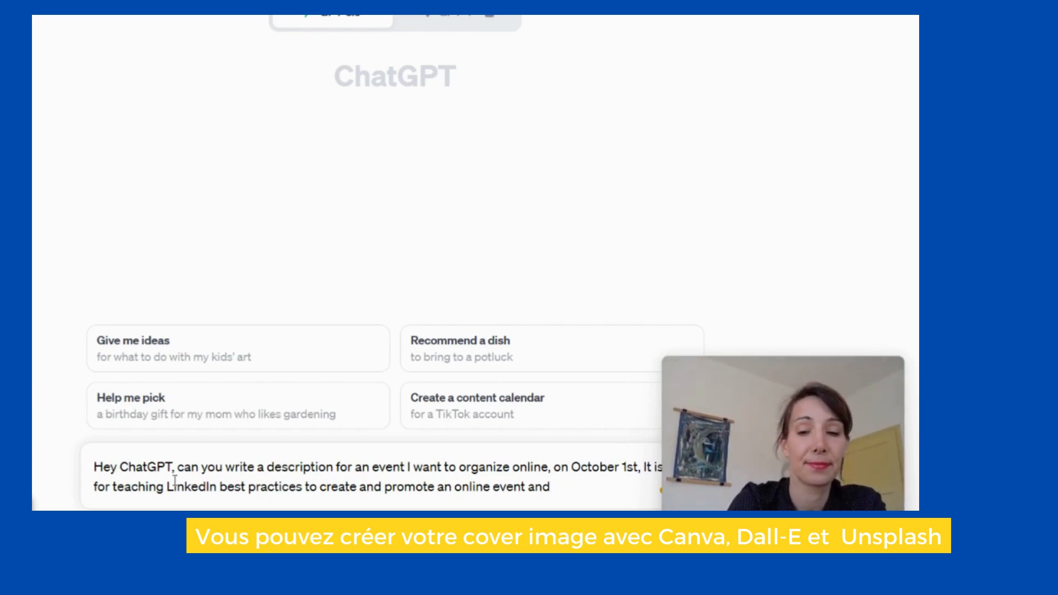
{"action": "type", "text": "attract"}
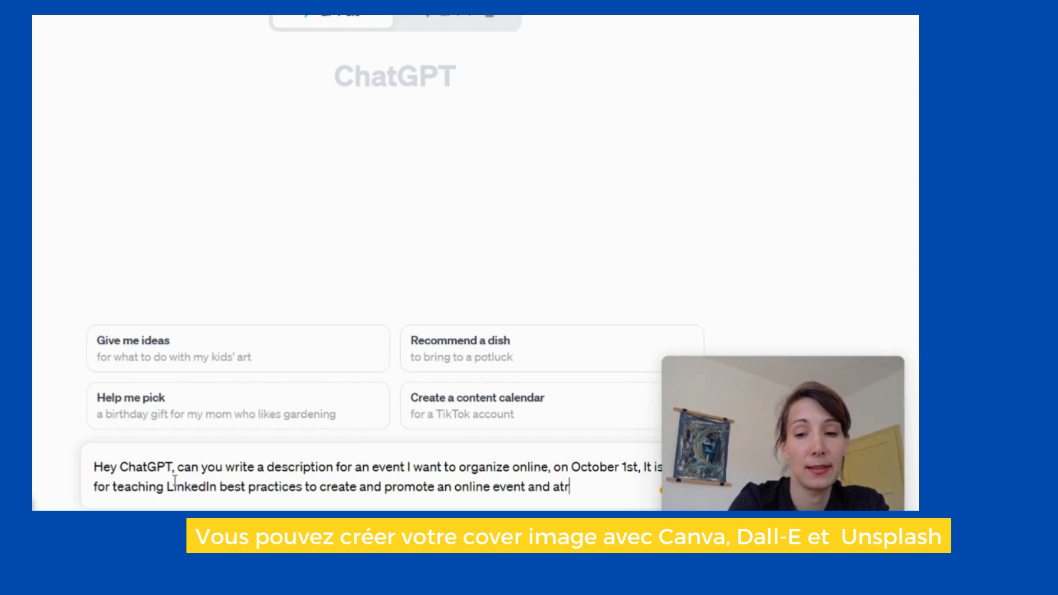
{"action": "type", "text": "ma"}
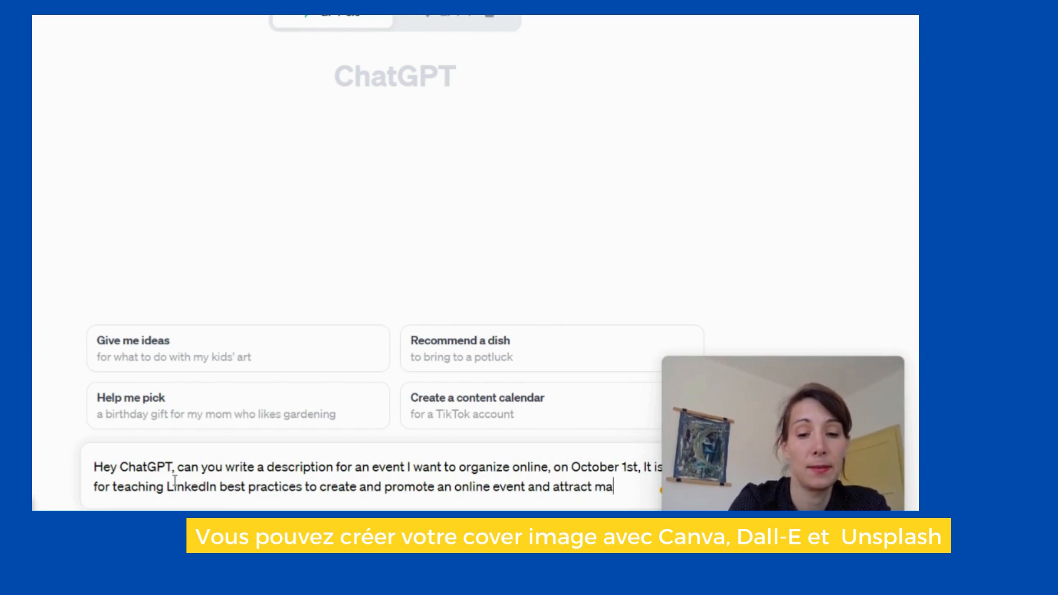
{"action": "type", "text": "rketint"}
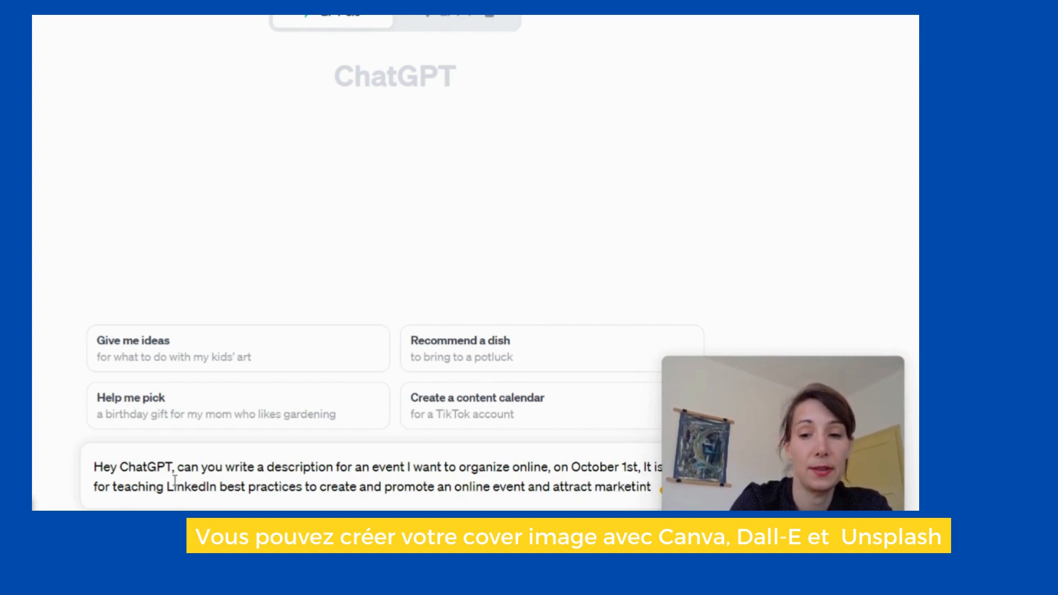
{"action": "key", "text": "BackSpace"}
{"action": "type", "text": "g stud"}
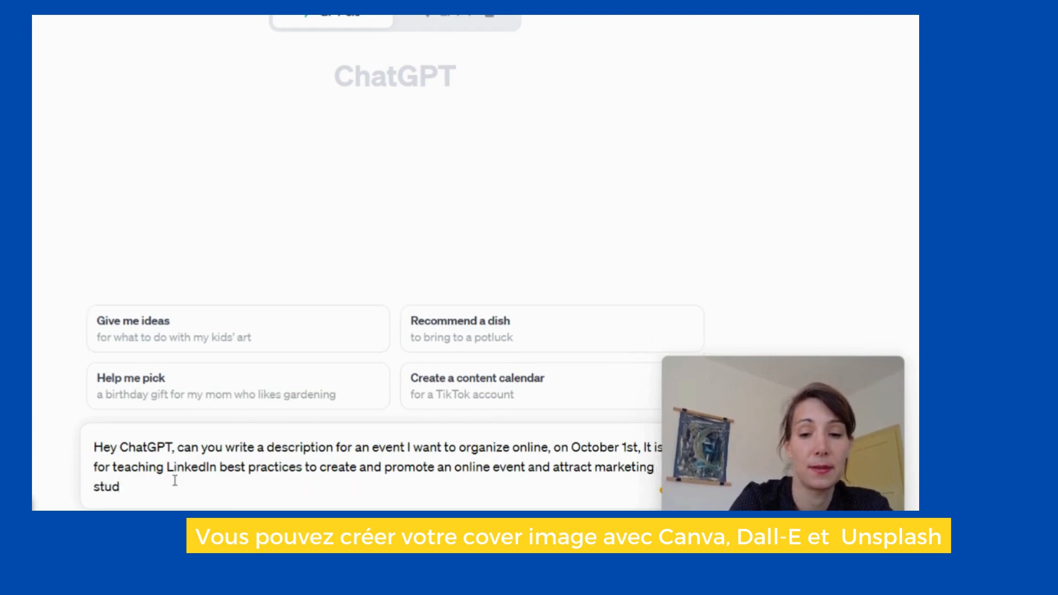
{"action": "type", "text": "ent"}
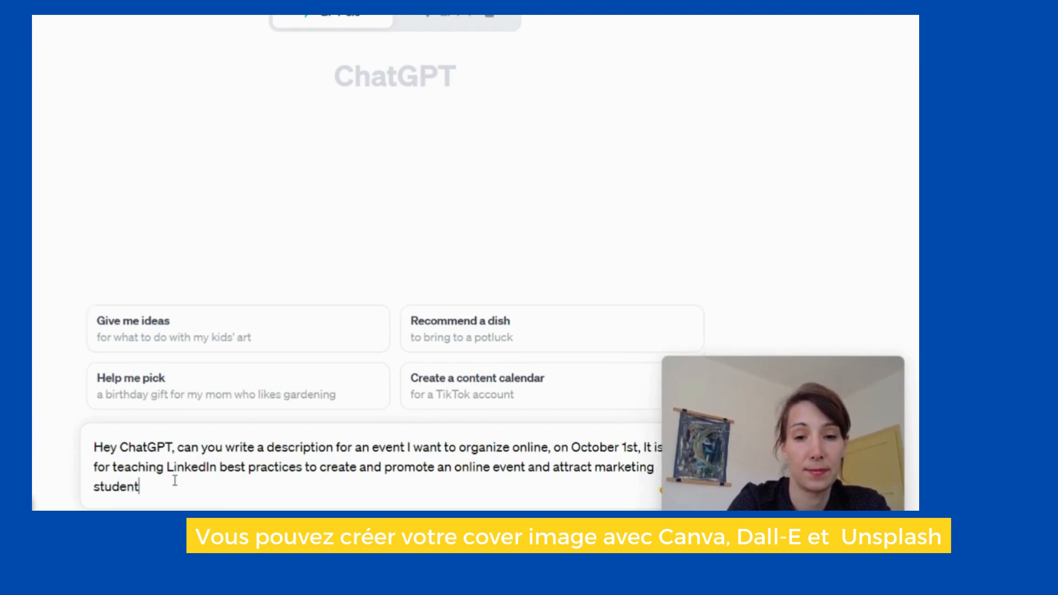
End the sentence and start a new one in the prompt reading "The event is free,"
{"action": "type", "text": ". T"}
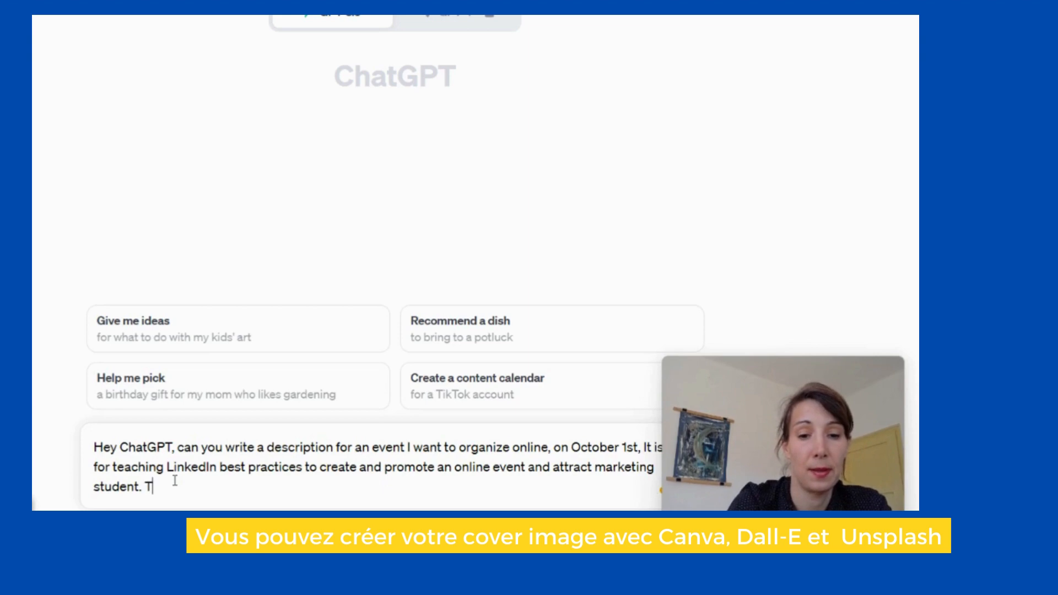
{"action": "type", "text": "he eve"}
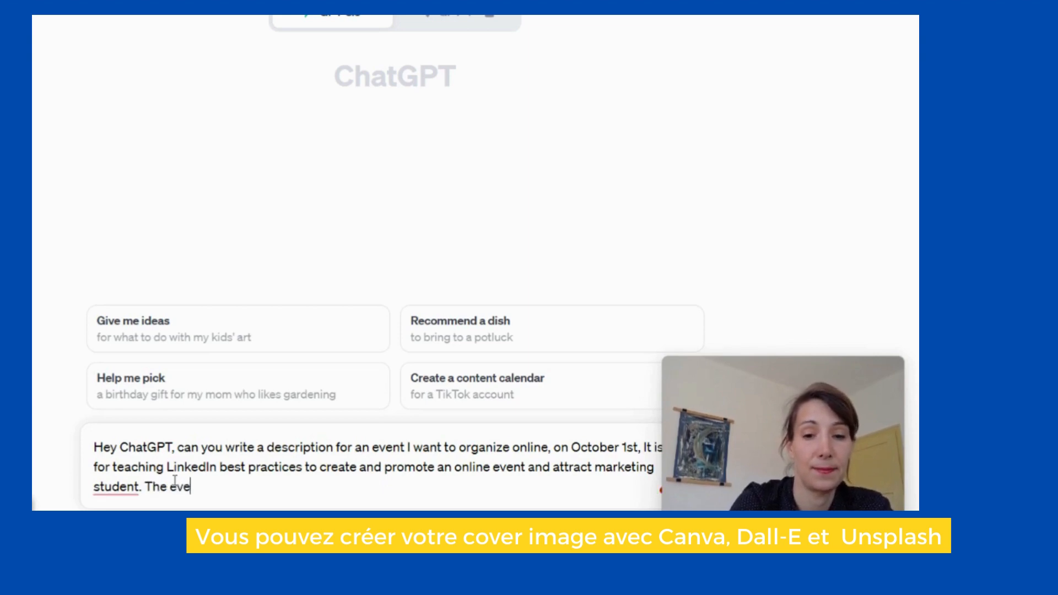
{"action": "type", "text": "nt u"}
{"action": "key", "text": "BackSpace"}
{"action": "type", "text": "is"}
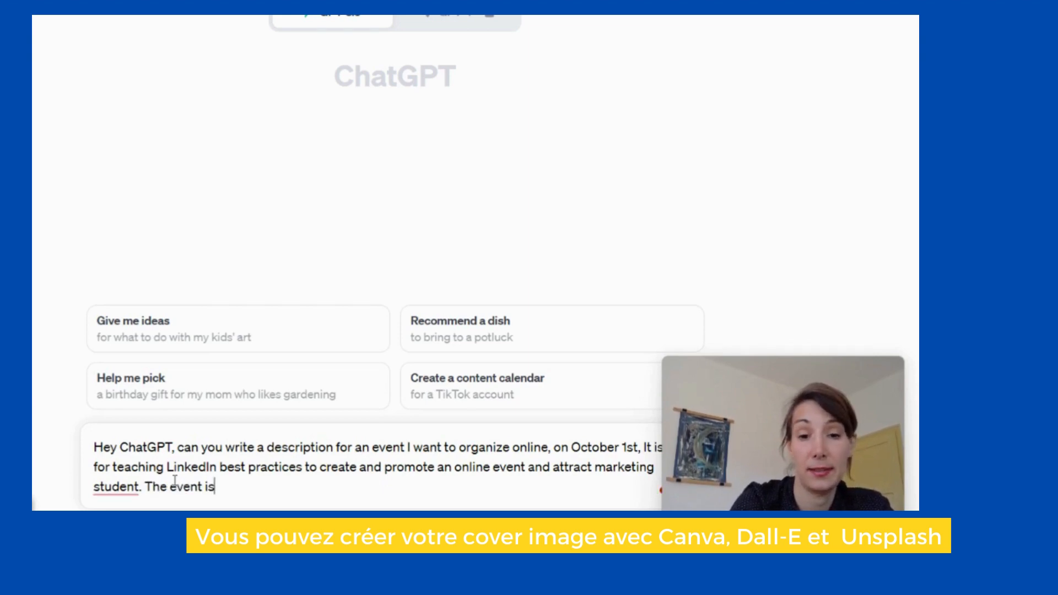
{"action": "type", "text": " free,"}
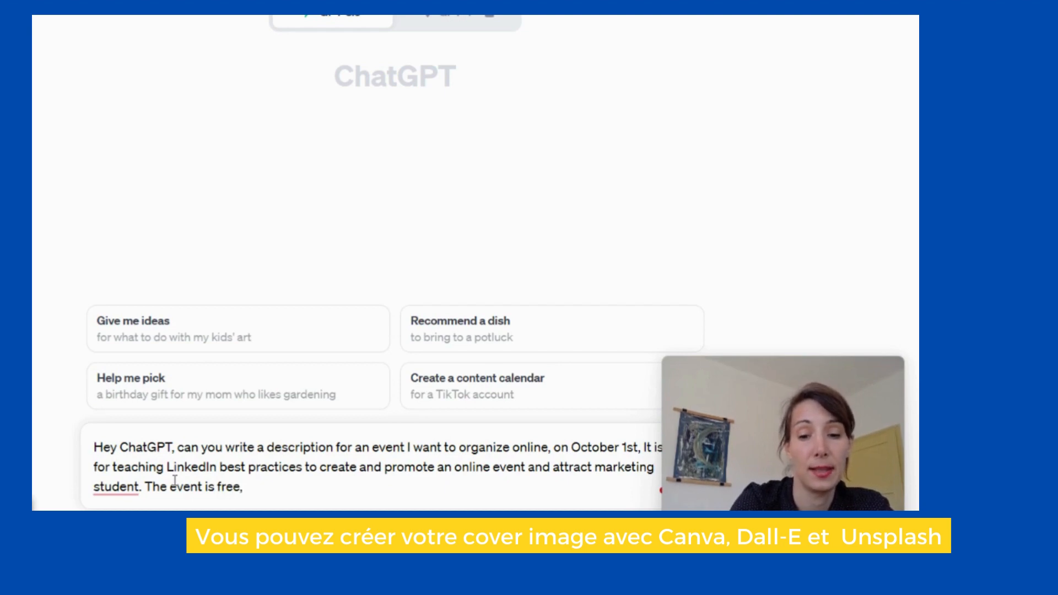
Complete the prompt with "and it will last 45 minutes." and submit it to generate the event description
{"action": "type", "text": " and"}
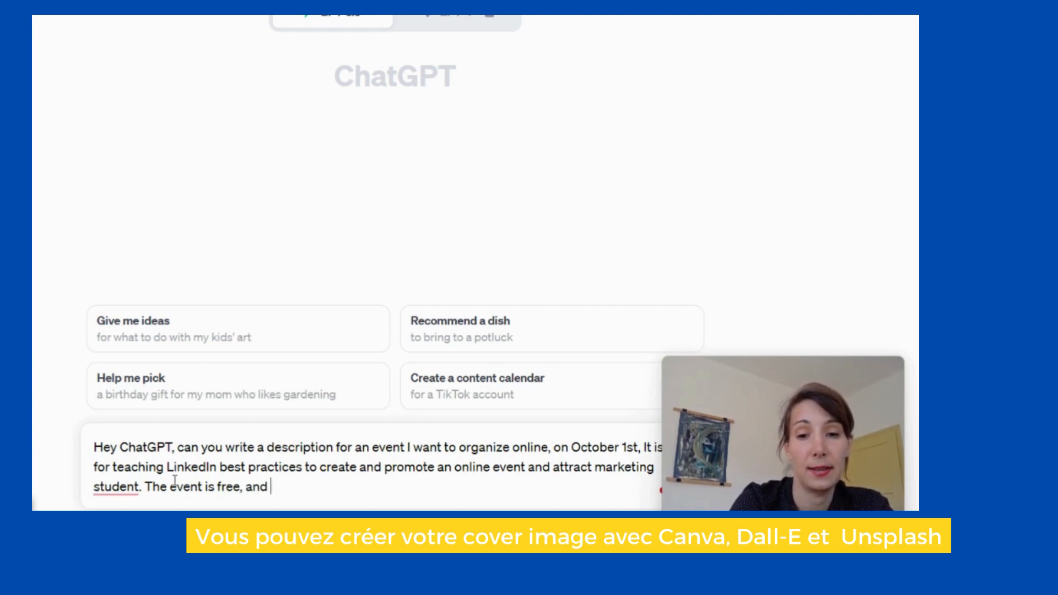
{"action": "type", "text": " it "}
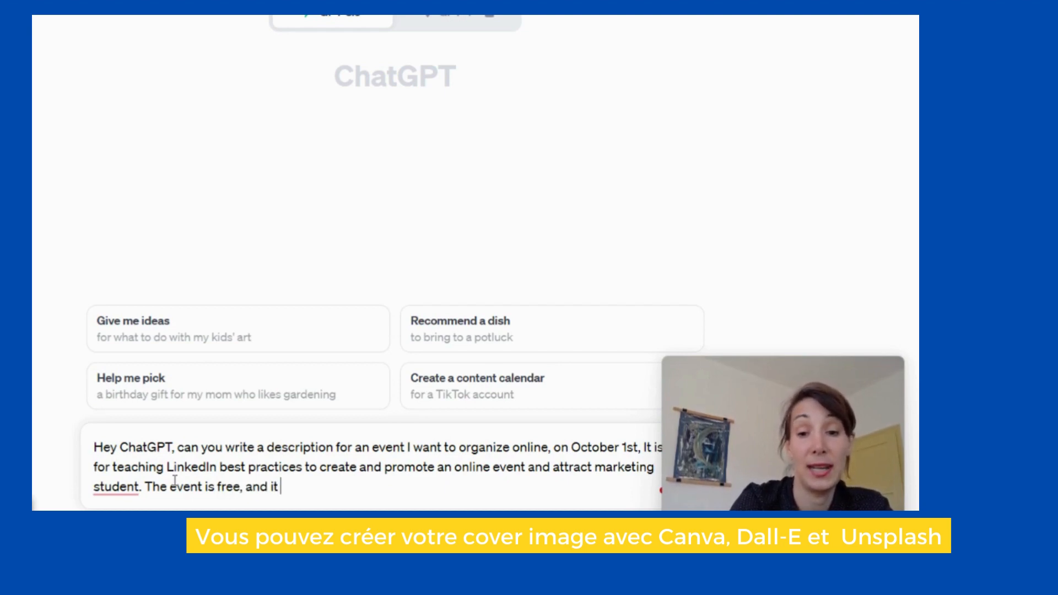
{"action": "type", "text": "will last "}
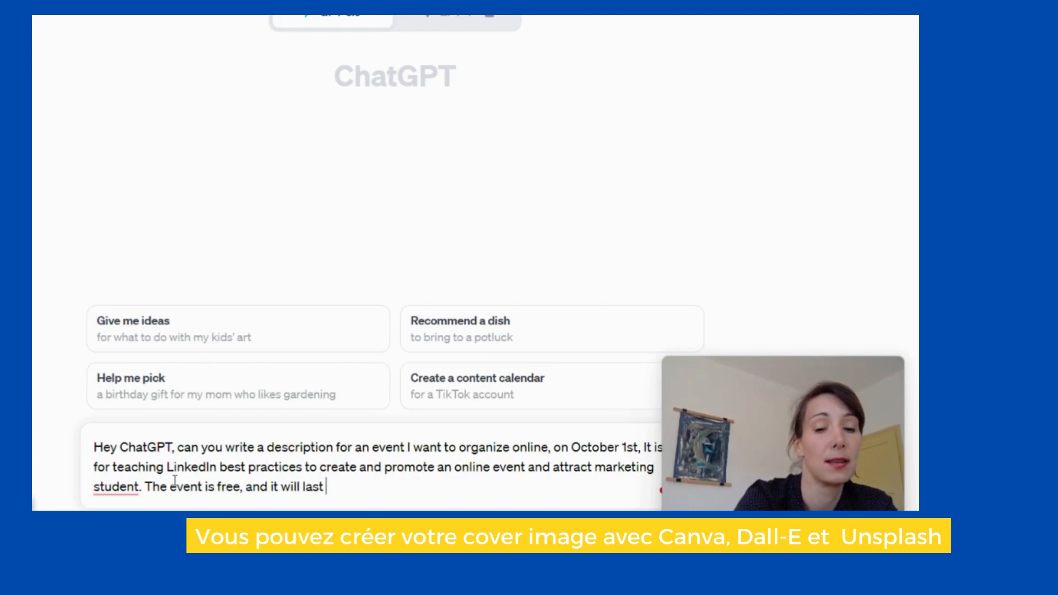
{"action": "type", "text": "45 lin"}
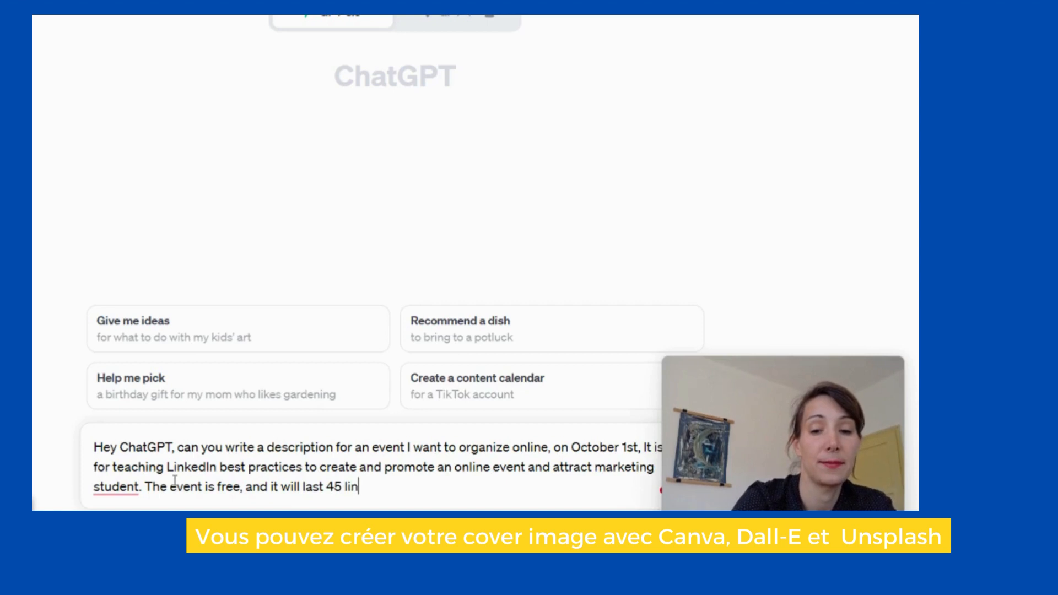
{"action": "key", "text": "BackSpace"}
{"action": "key", "text": "BackSpace"}
{"action": "key", "text": "BackSpace"}
{"action": "type", "text": "minutes."}
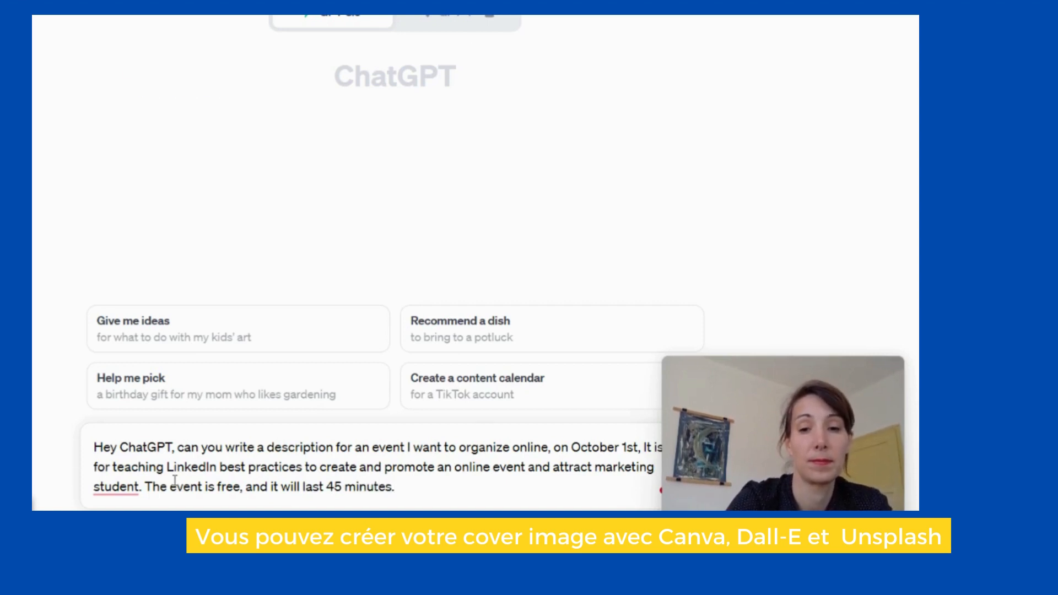
{"action": "key", "text": "Return"}
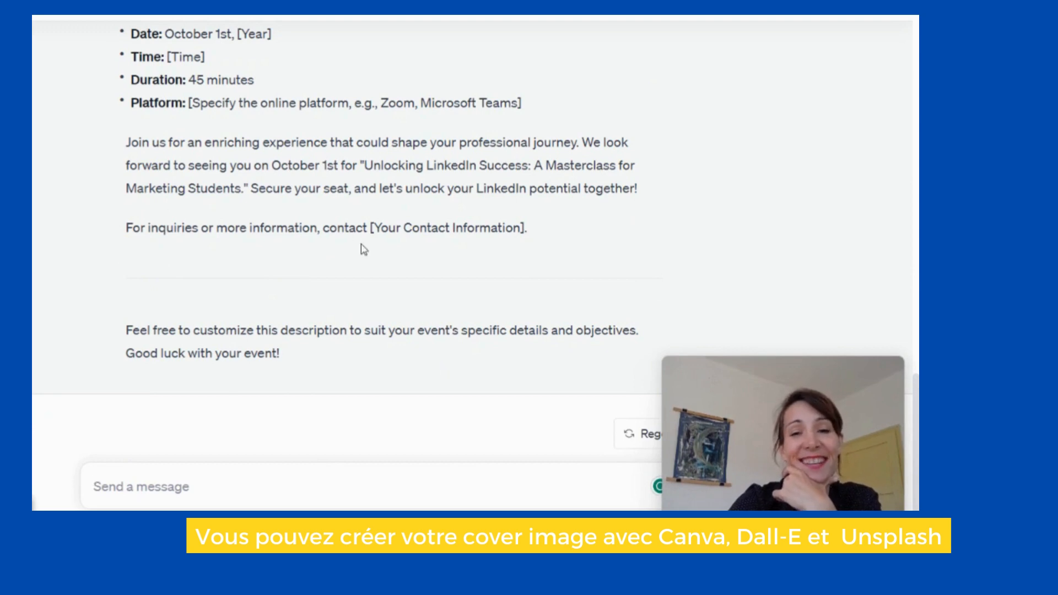
Read through the generated event description, covering its title, highlights, registration instructions, event details and closing contact line
{"action": "scroll", "coordinate": [362, 246], "scroll_direction": "up", "scroll_amount": 15}
{"action": "scroll", "coordinate": [362, 244], "scroll_direction": "up", "scroll_amount": 1}
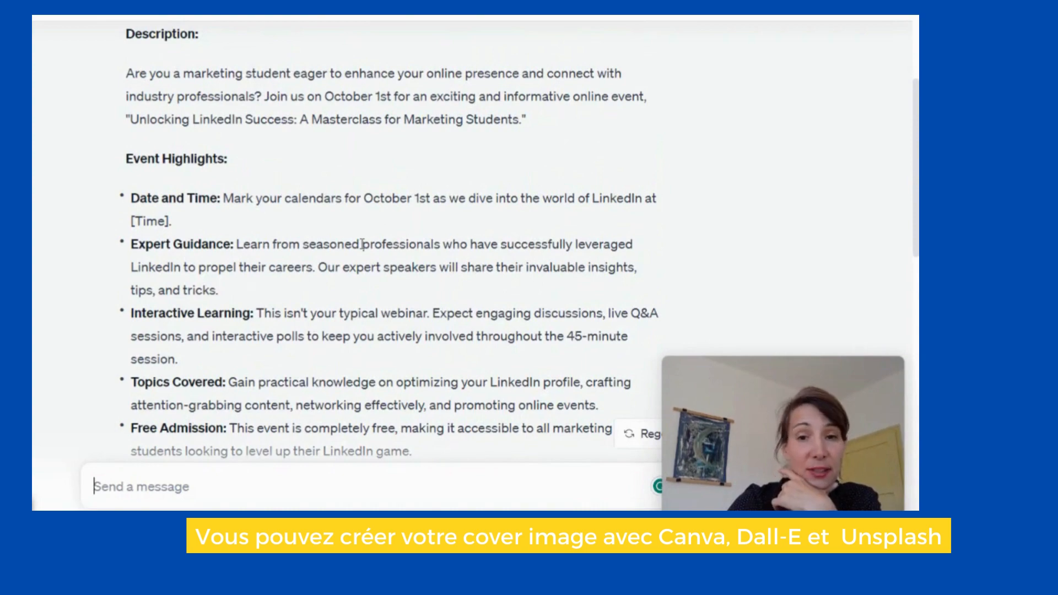
{"action": "scroll", "coordinate": [362, 244], "scroll_direction": "up", "scroll_amount": 5}
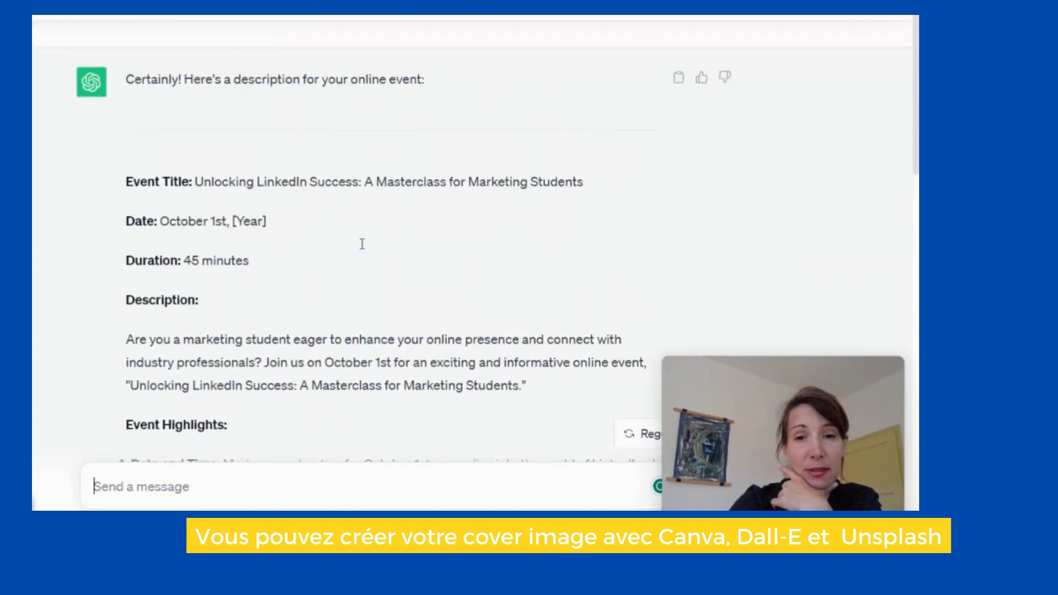
{"action": "scroll", "coordinate": [362, 244], "scroll_direction": "down", "scroll_amount": 3}
{"action": "scroll", "coordinate": [362, 244], "scroll_direction": "down", "scroll_amount": 12}
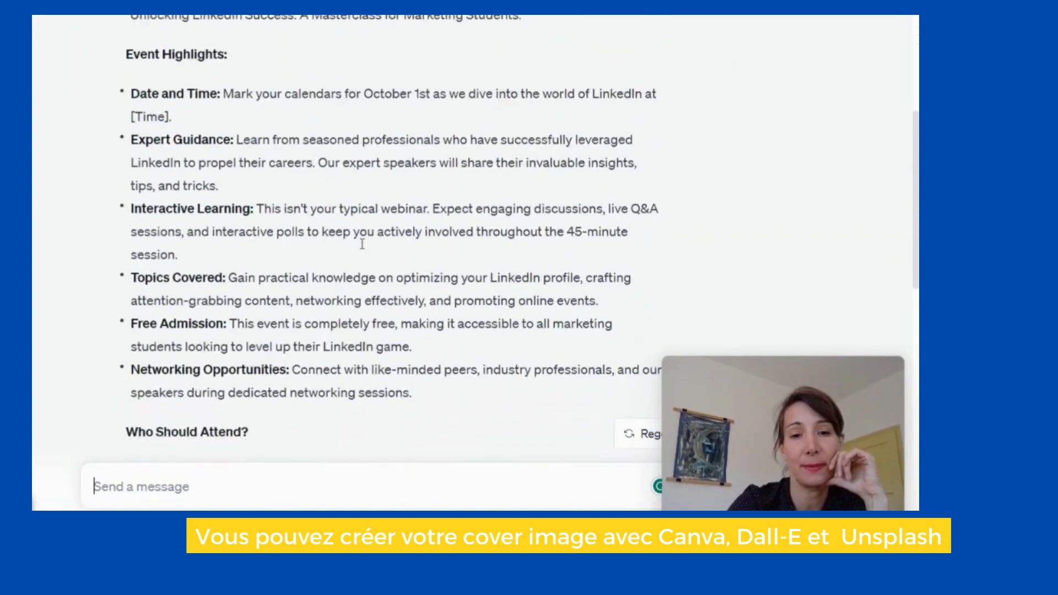
{"action": "scroll", "coordinate": [362, 248], "scroll_direction": "down", "scroll_amount": 7}
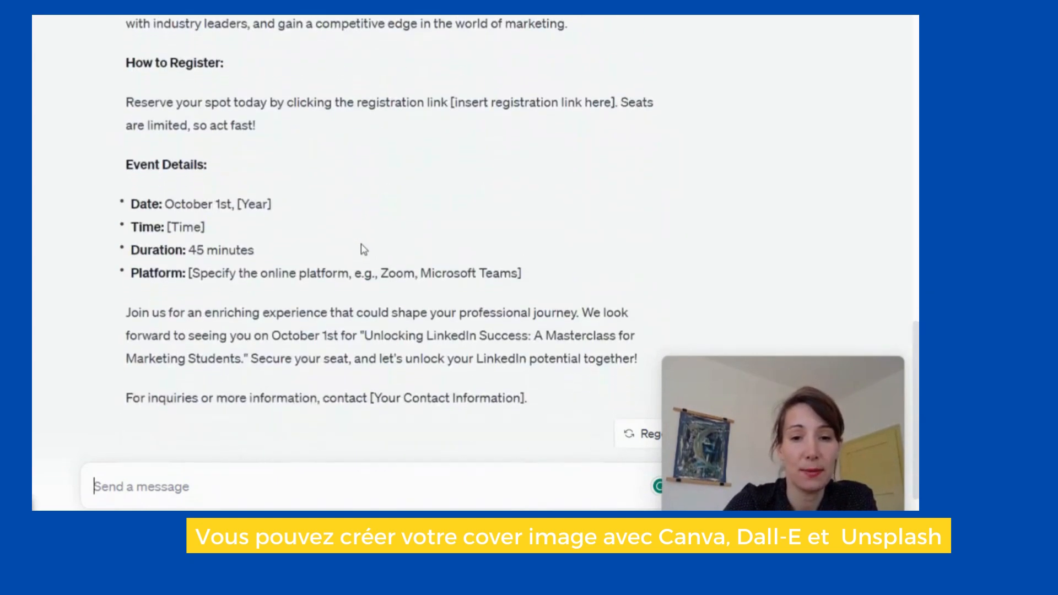
{"action": "scroll", "coordinate": [353, 318], "scroll_direction": "up", "scroll_amount": 2}
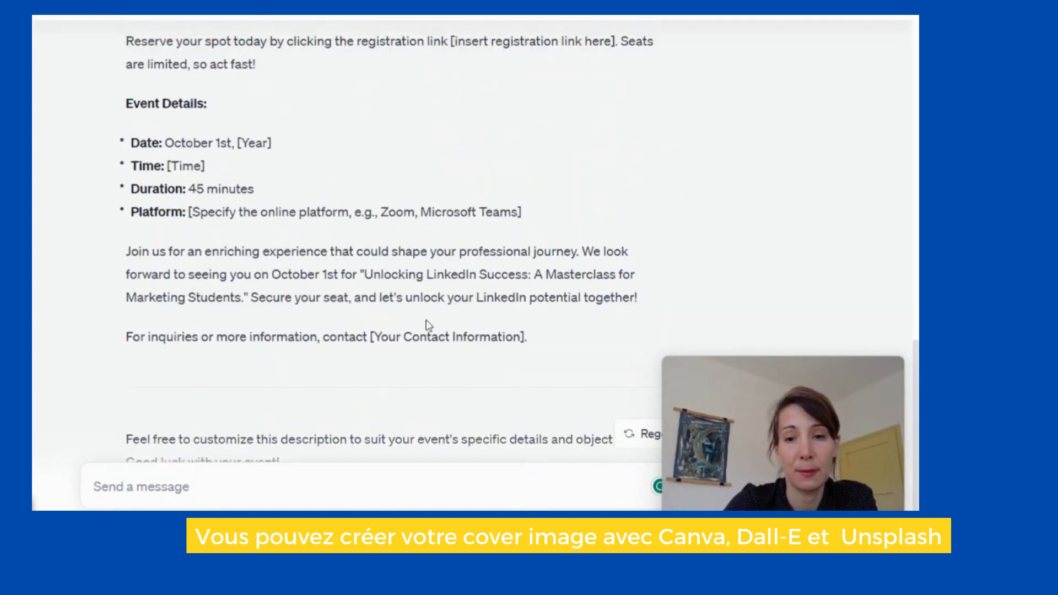
{"action": "scroll", "coordinate": [437, 362], "scroll_direction": "down", "scroll_amount": 2}
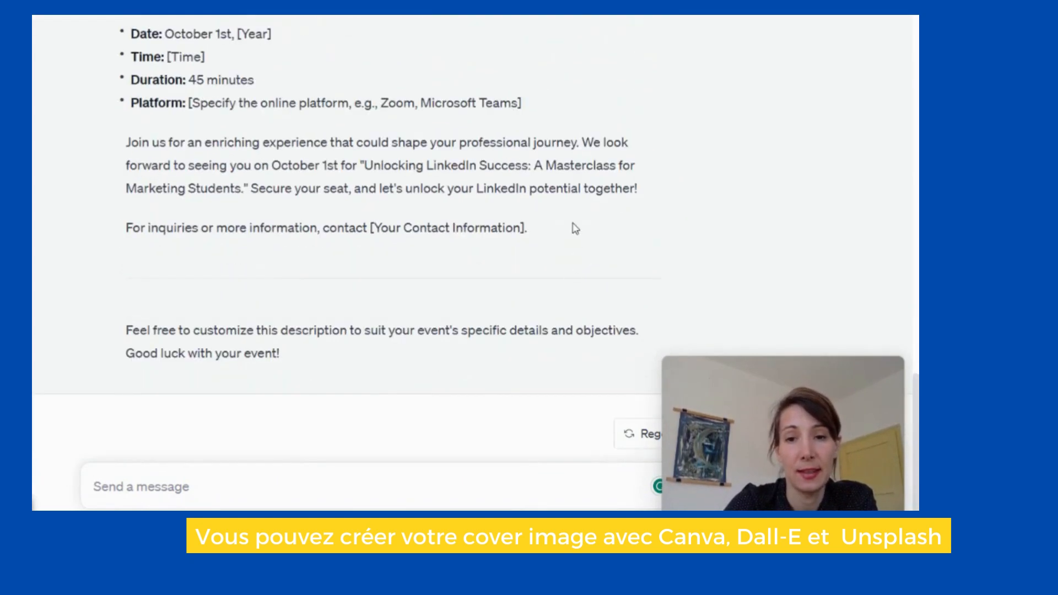
{"action": "left_click_drag", "start_coordinate": [524, 227], "coordinate": [110, 264]}
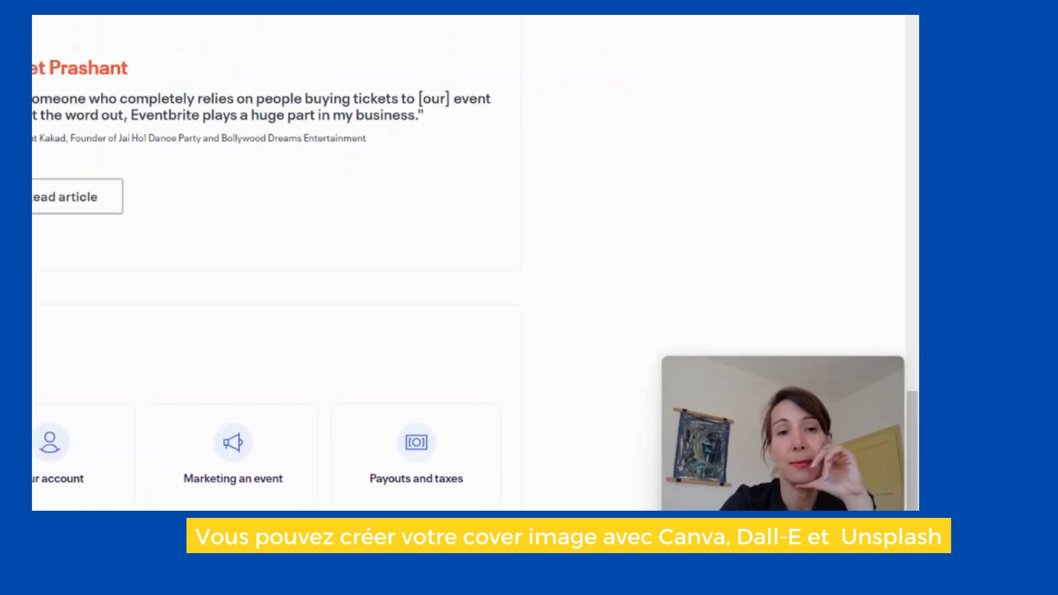
Browse the organizer resources on Eventbrite, including the marketing articles, Eventbrite Academy courses, organizer testimonial and support topics
{"action": "scroll", "coordinate": [358, 303], "scroll_direction": "up", "scroll_amount": 6}
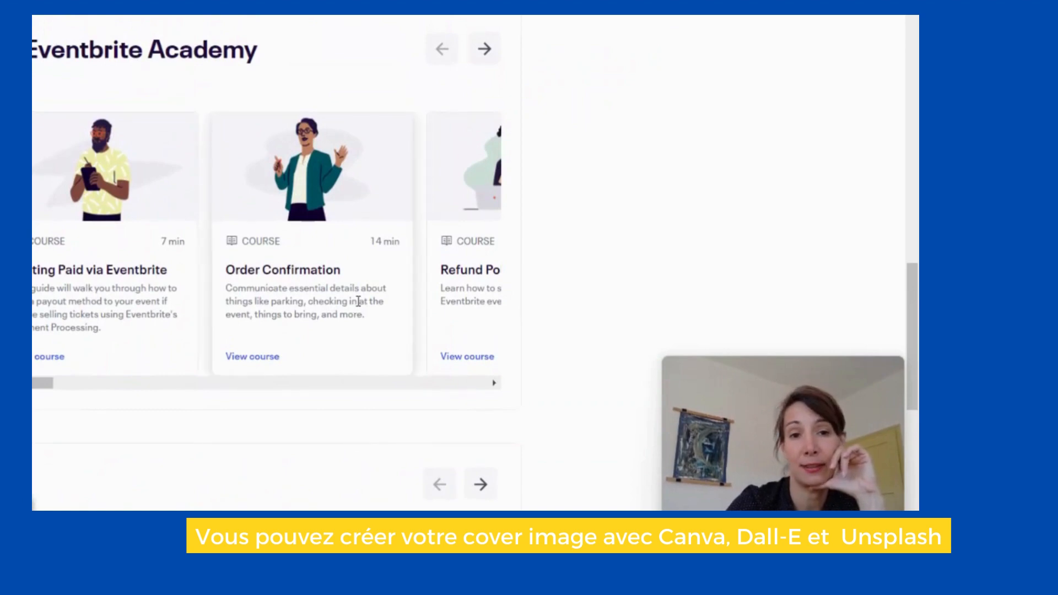
{"action": "scroll", "coordinate": [358, 301], "scroll_direction": "up", "scroll_amount": 6}
{"action": "scroll", "coordinate": [359, 306], "scroll_direction": "down", "scroll_amount": 2}
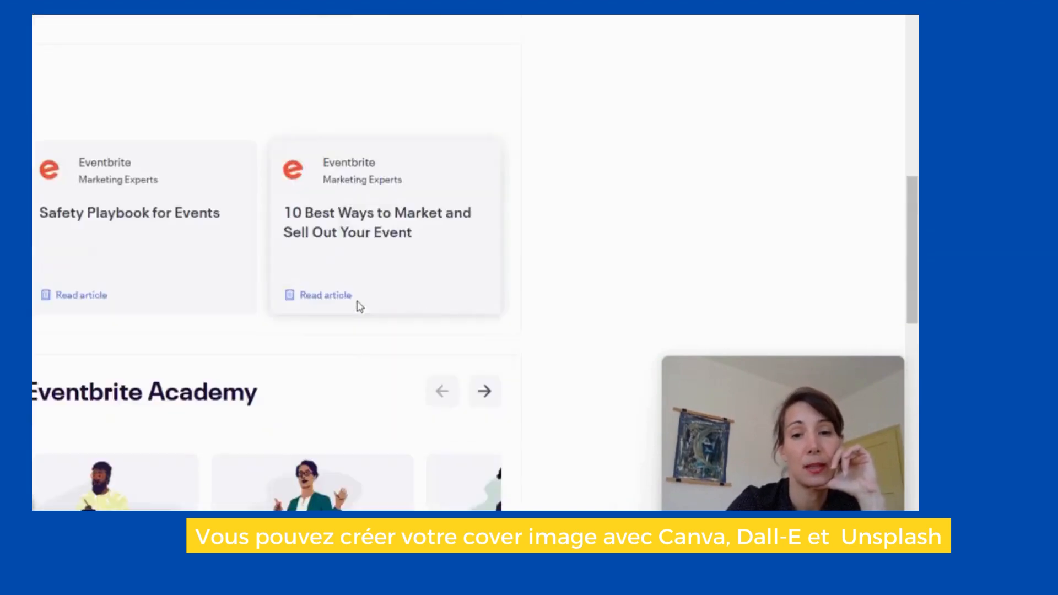
{"action": "scroll", "coordinate": [359, 306], "scroll_direction": "down", "scroll_amount": 6}
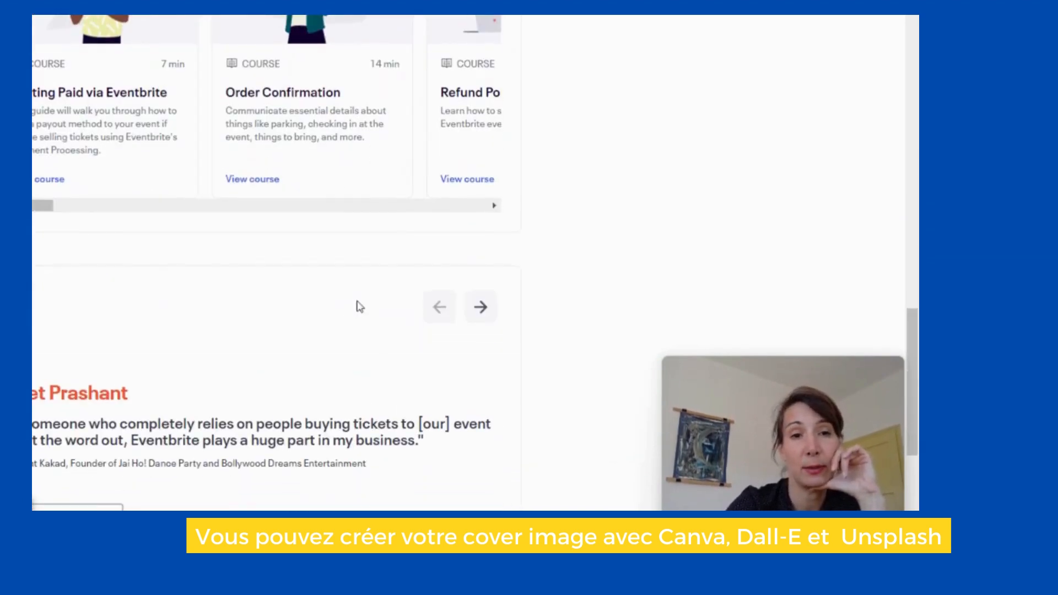
{"action": "scroll", "coordinate": [359, 306], "scroll_direction": "down", "scroll_amount": 2}
{"action": "scroll", "coordinate": [359, 306], "scroll_direction": "up", "scroll_amount": 5}
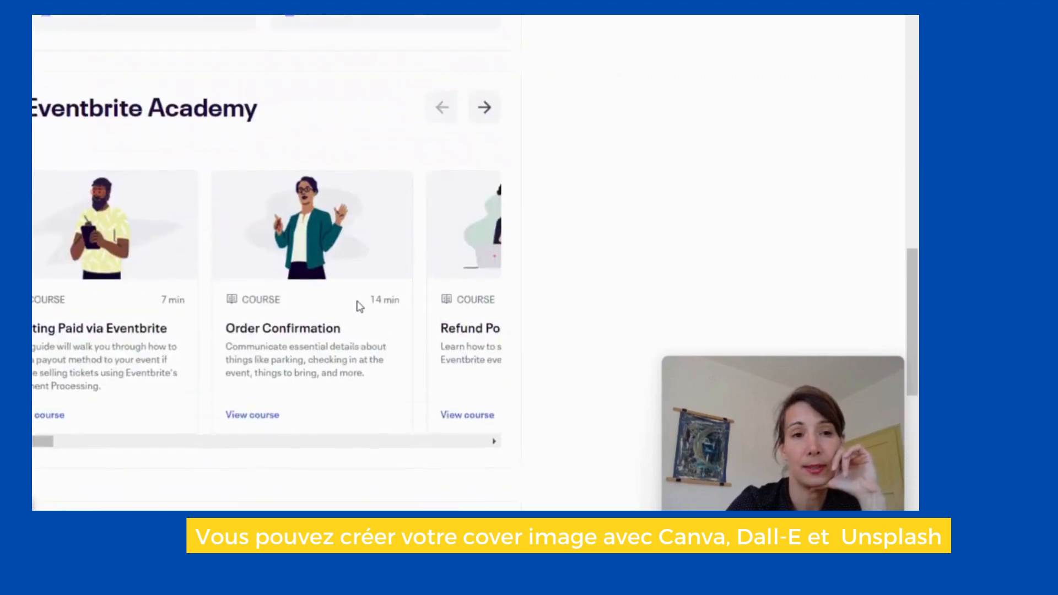
{"action": "scroll", "coordinate": [360, 306], "scroll_direction": "down", "scroll_amount": 5}
{"action": "scroll", "coordinate": [360, 307], "scroll_direction": "up", "scroll_amount": 8}
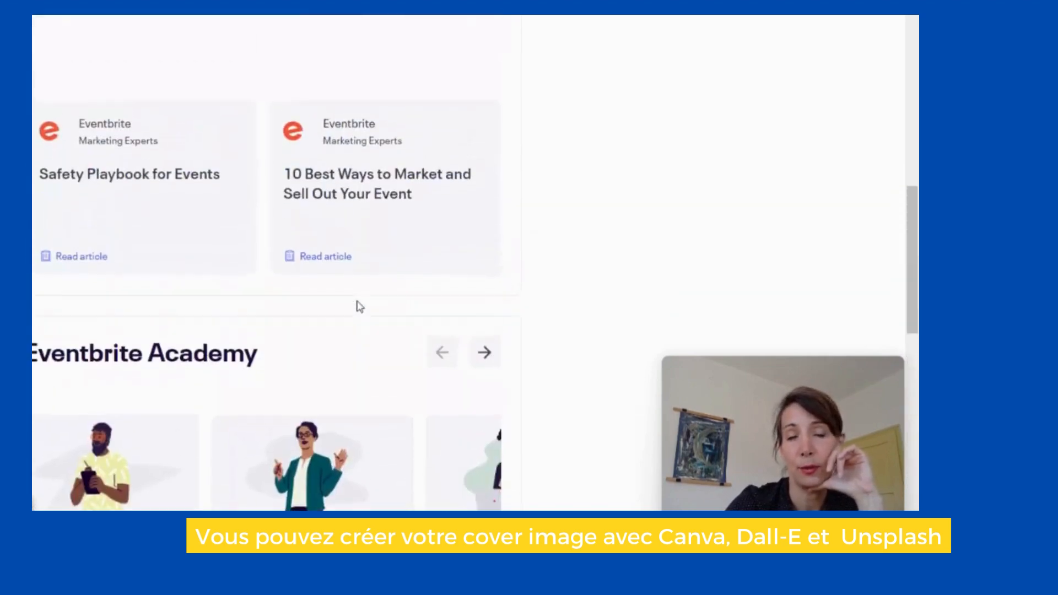
{"action": "scroll", "coordinate": [359, 307], "scroll_direction": "down", "scroll_amount": 3}
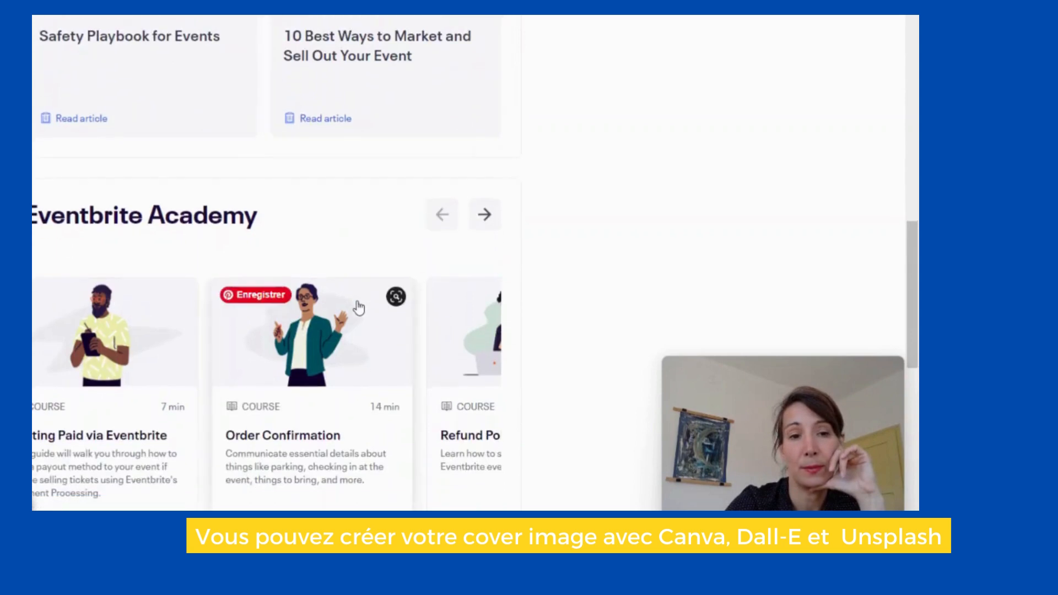
{"action": "scroll", "coordinate": [359, 307], "scroll_direction": "up", "scroll_amount": 3}
{"action": "scroll", "coordinate": [359, 307], "scroll_direction": "down", "scroll_amount": 9}
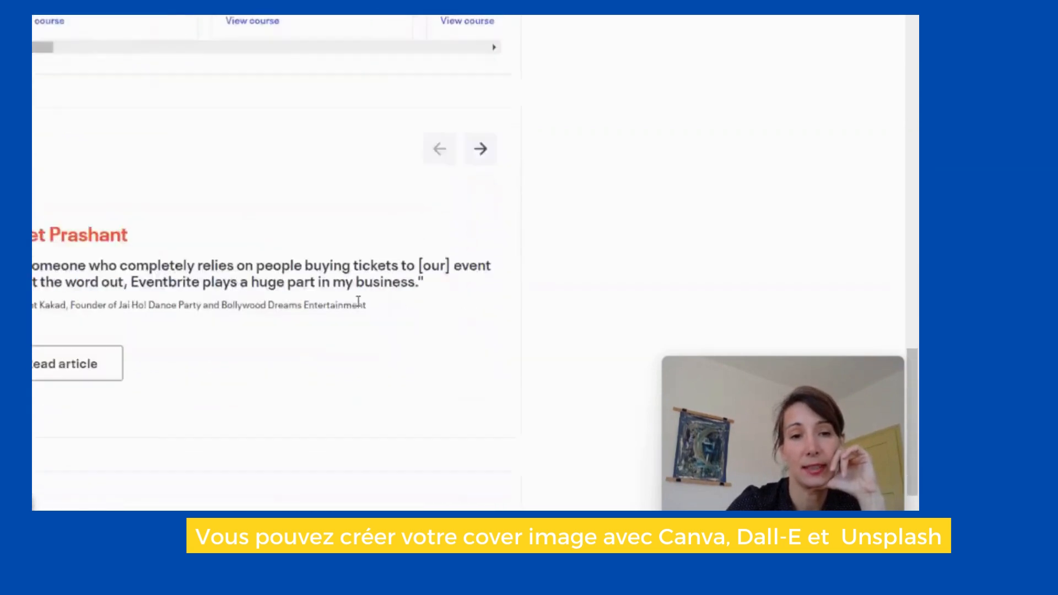
{"action": "scroll", "coordinate": [359, 302], "scroll_direction": "down", "scroll_amount": 3}
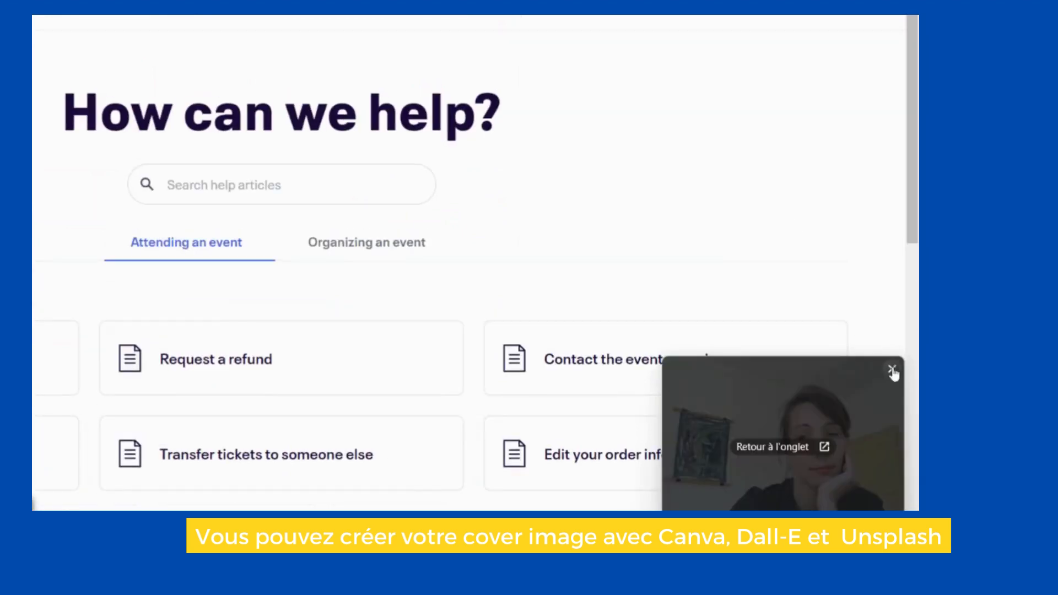
Look over the help center's articles and topics about attending an event
{"action": "scroll", "coordinate": [670, 305], "scroll_direction": "down", "scroll_amount": 5}
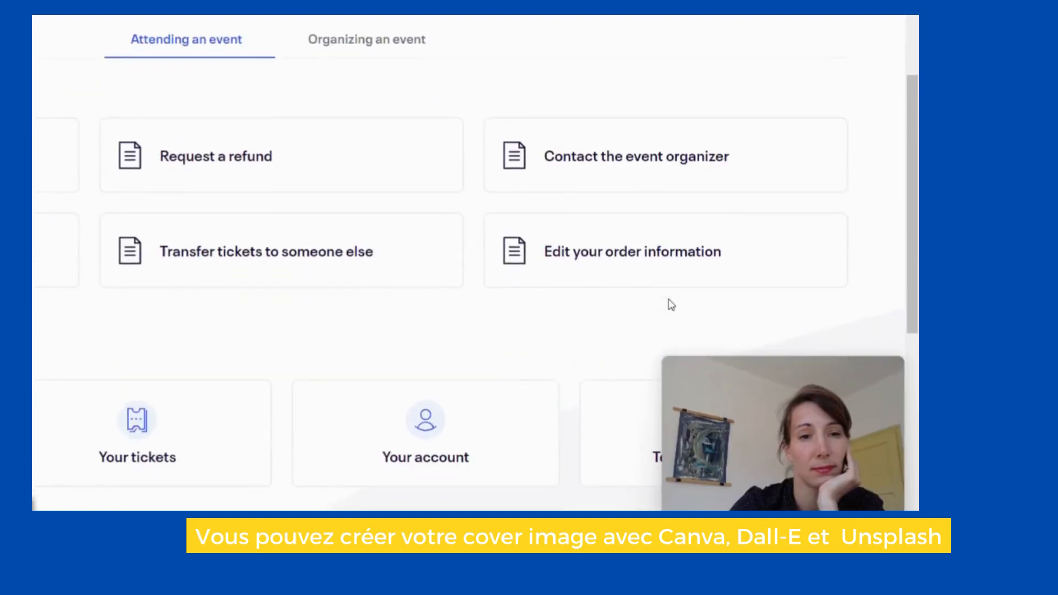
{"action": "scroll", "coordinate": [670, 305], "scroll_direction": "down", "scroll_amount": 2}
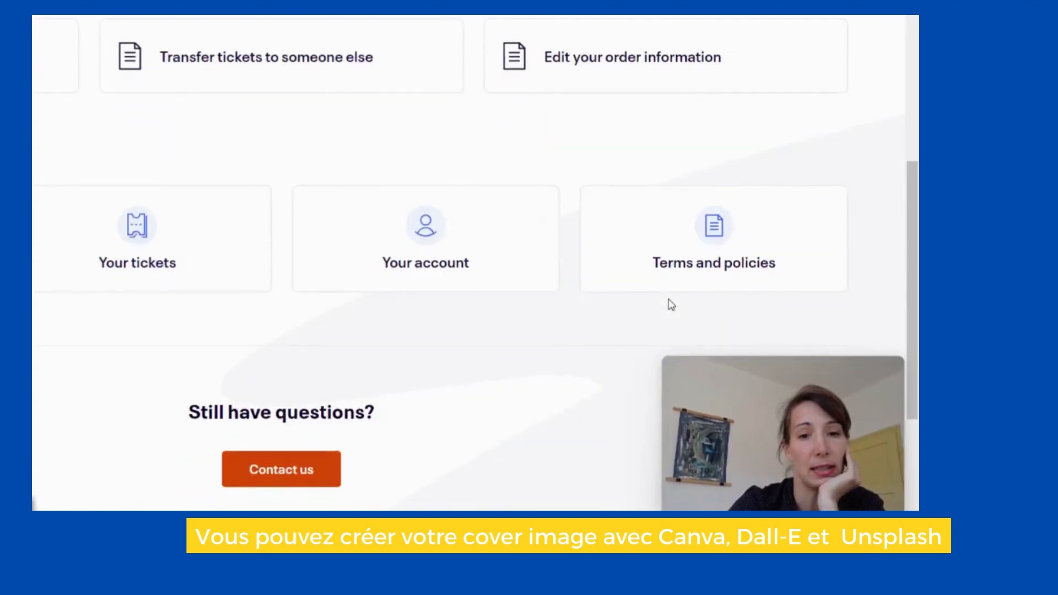
{"action": "scroll", "coordinate": [670, 305], "scroll_direction": "up", "scroll_amount": 5}
{"action": "scroll", "coordinate": [671, 305], "scroll_direction": "up", "scroll_amount": 2}
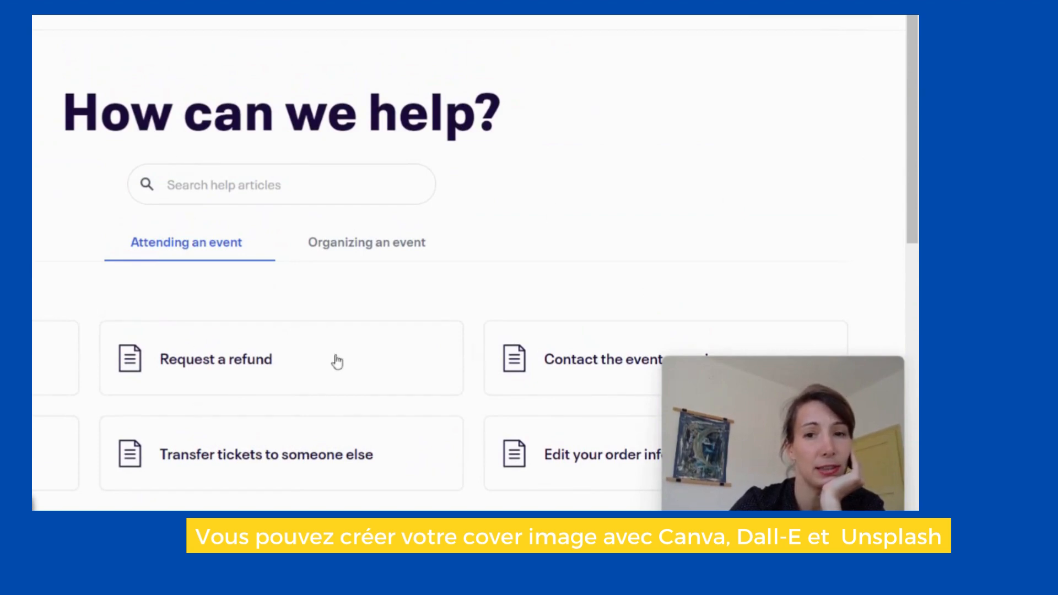
Go to the account's event management page and start creating a new event with the AI option
{"action": "left_click", "coordinate": [873, 16]}
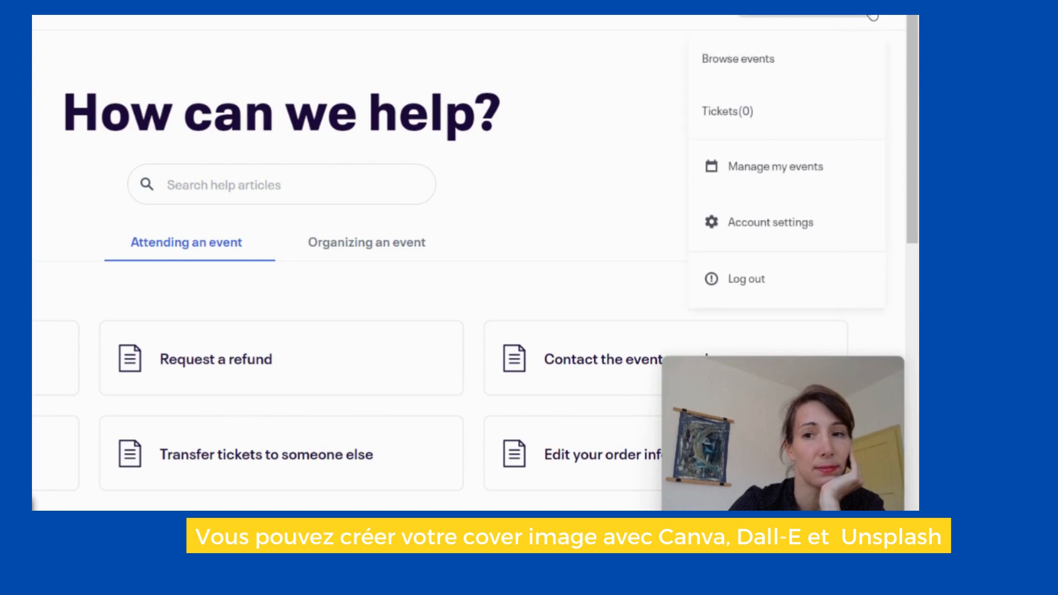
{"action": "left_click", "coordinate": [780, 171]}
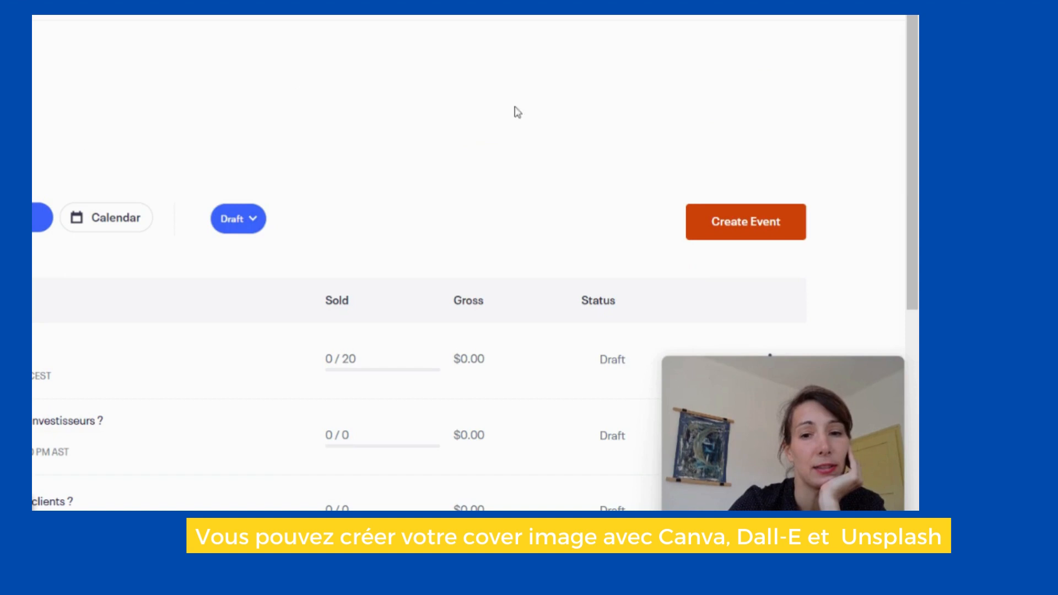
{"action": "left_click", "coordinate": [717, 223]}
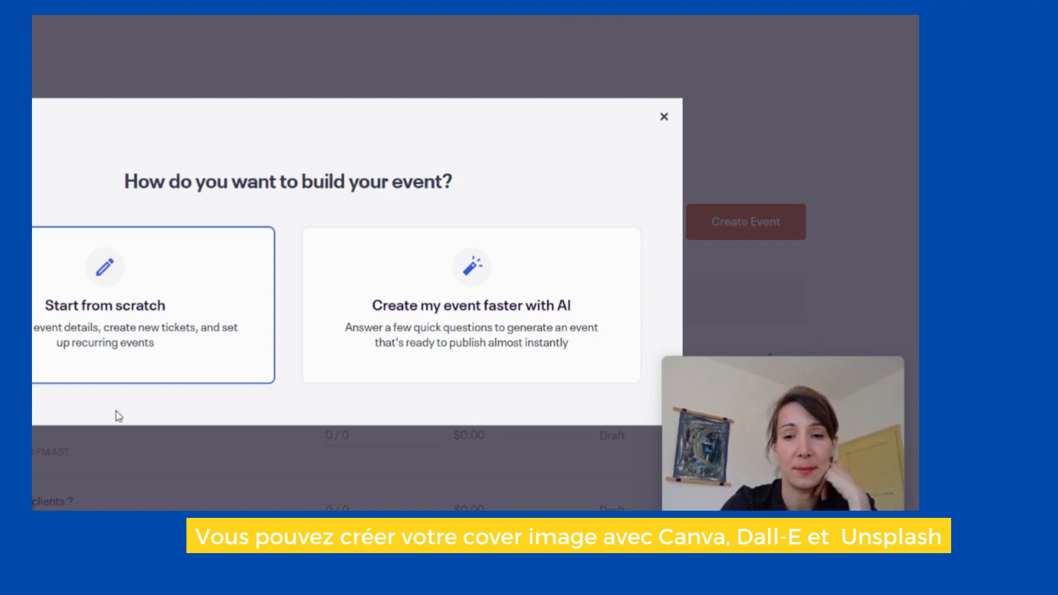
{"action": "left_click", "coordinate": [525, 299]}
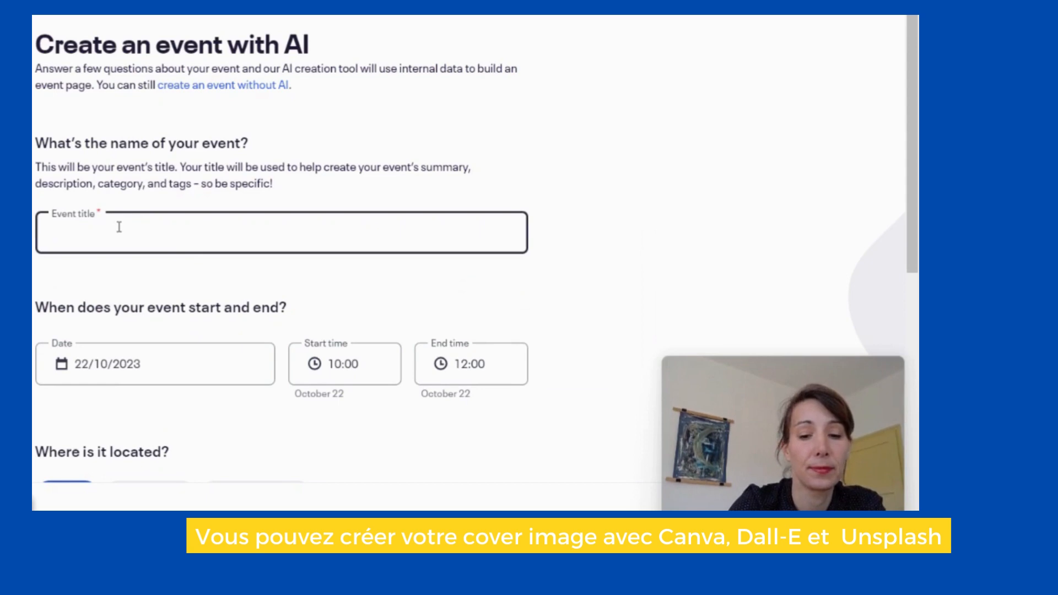
Enter the event title "Les meilleurs pratiques de LinkedIn pour créer et promouvoir un événement en ligne"
{"action": "key", "text": "BackSpace"}
{"action": "key", "text": "BackSpace"}
{"action": "key", "text": "BackSpace"}
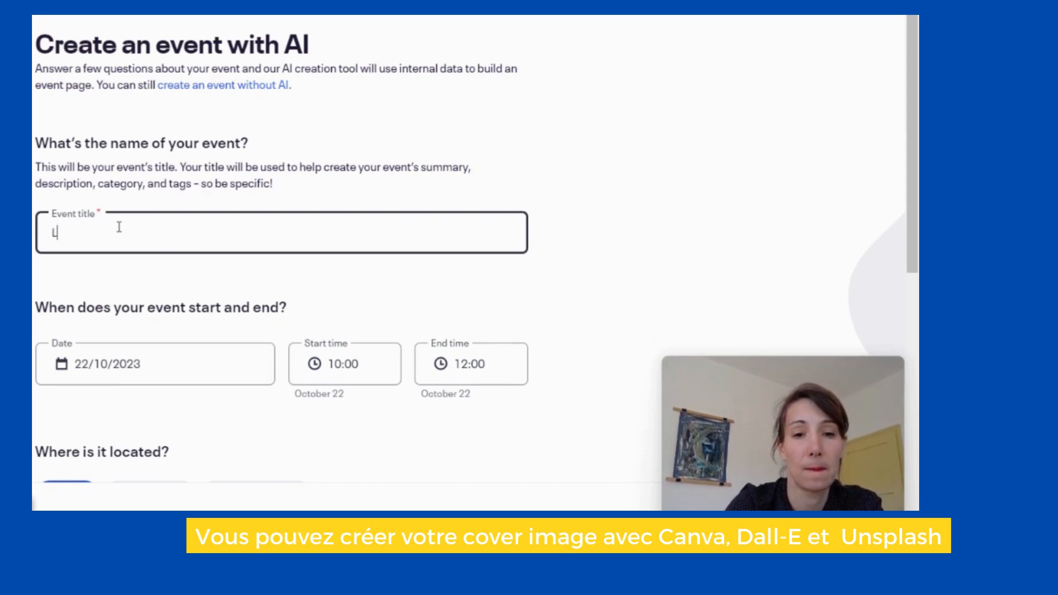
{"action": "type", "text": "LES"}
{"action": "key", "text": "BackSpace"}
{"action": "type", "text": "es"}
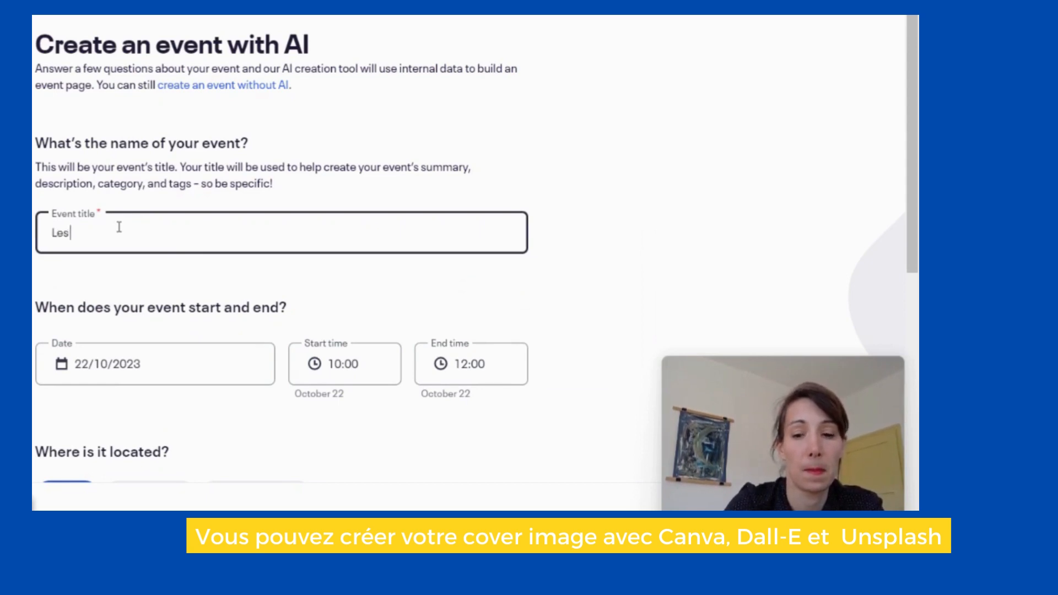
{"action": "type", "text": " meilleurs"}
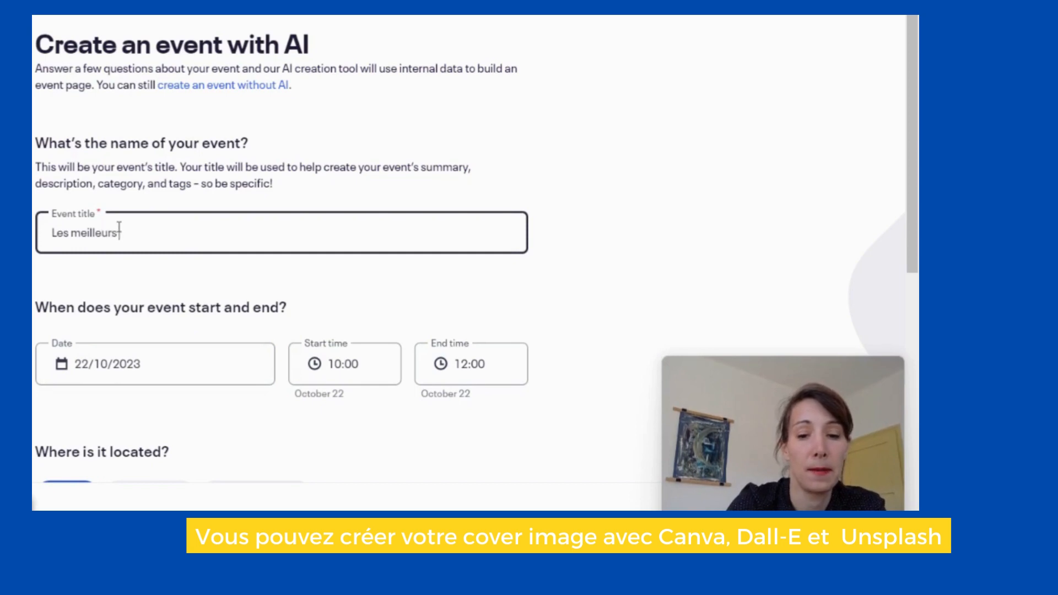
{"action": "type", "text": " pratiques de "}
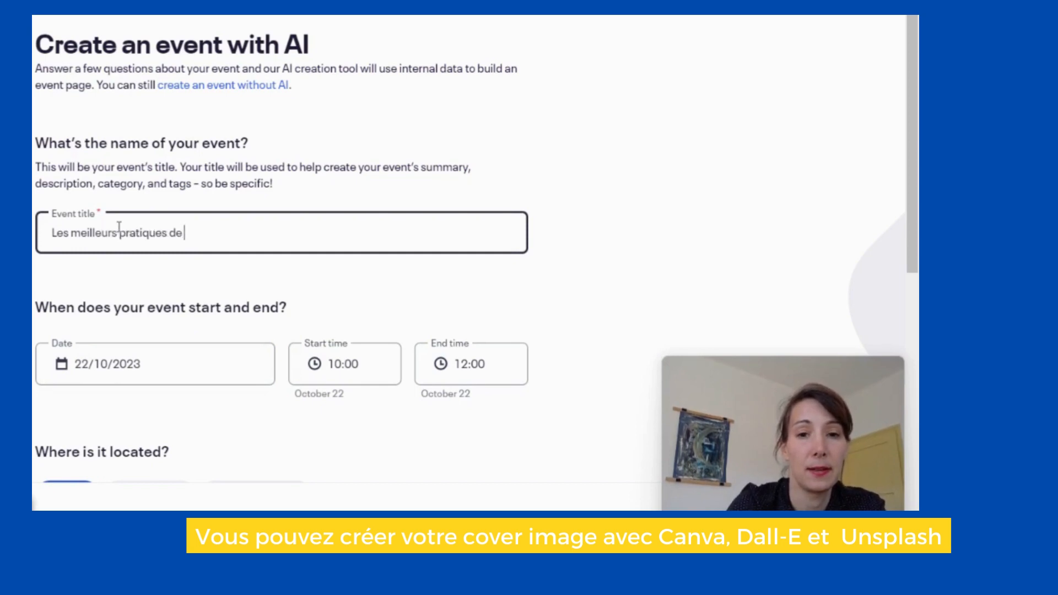
{"action": "type", "text": "LinkedIn p"}
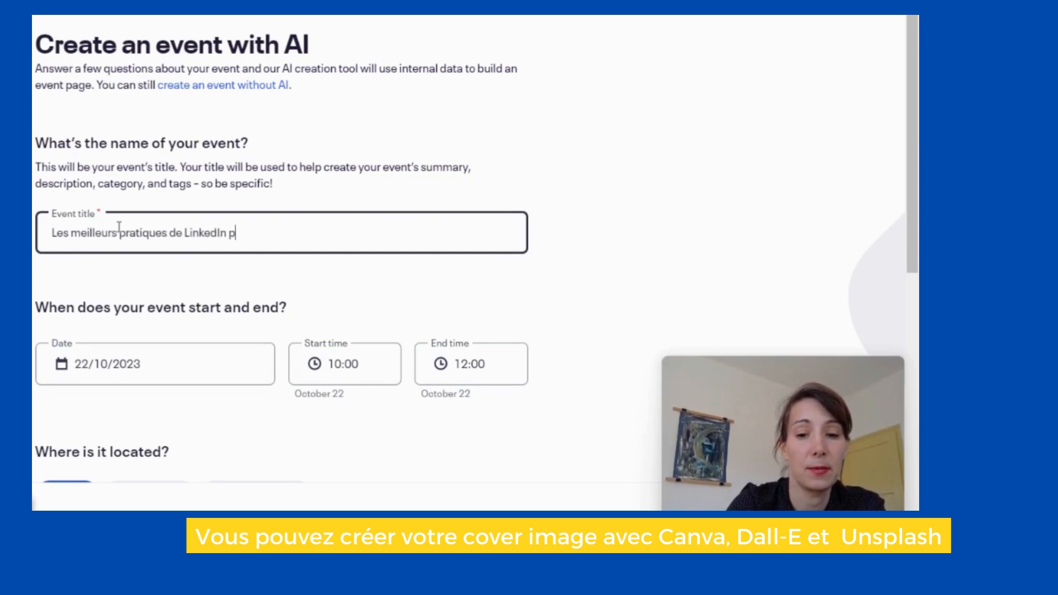
{"action": "type", "text": "oiur"}
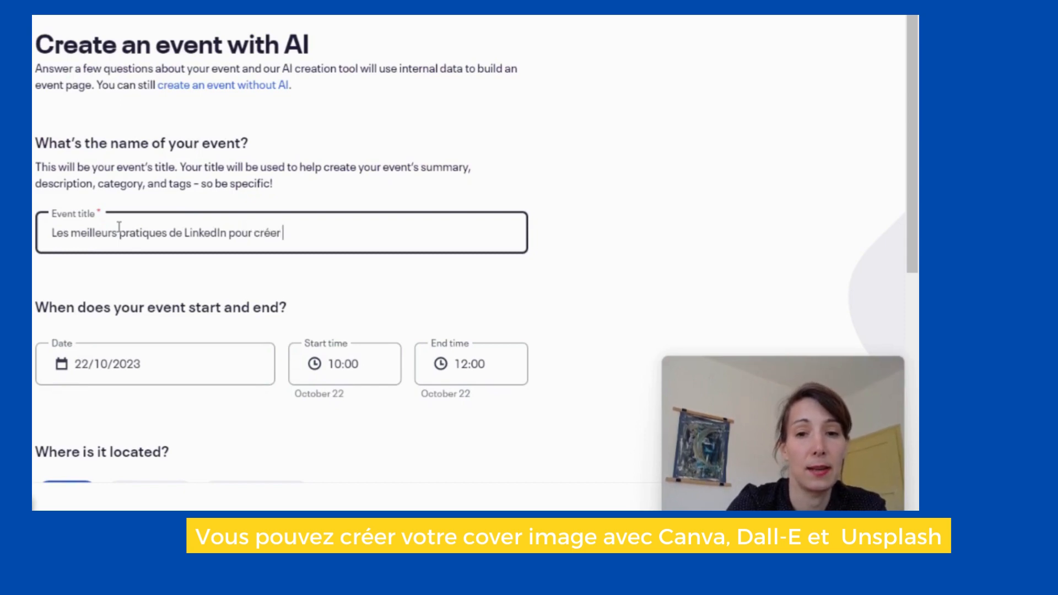
{"action": "type", "text": "et promouvoir"}
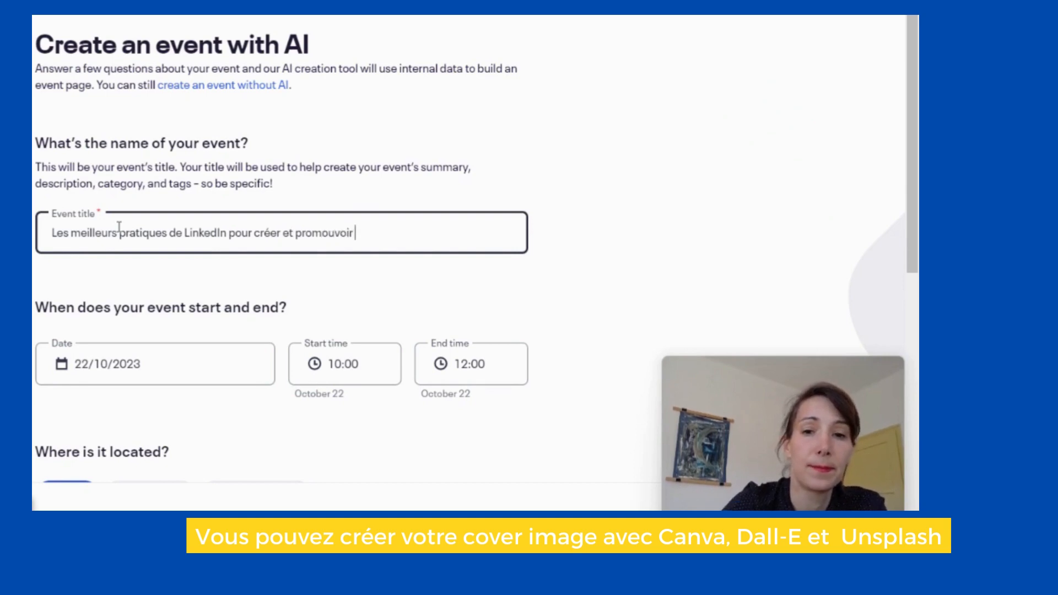
{"action": "type", "text": " un évé"}
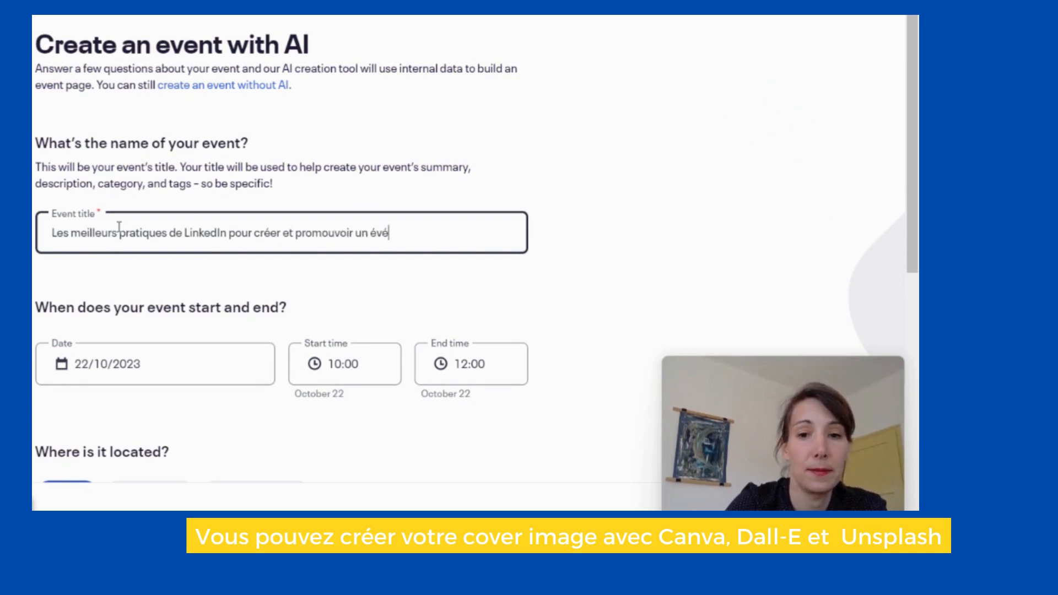
{"action": "type", "text": "nement"}
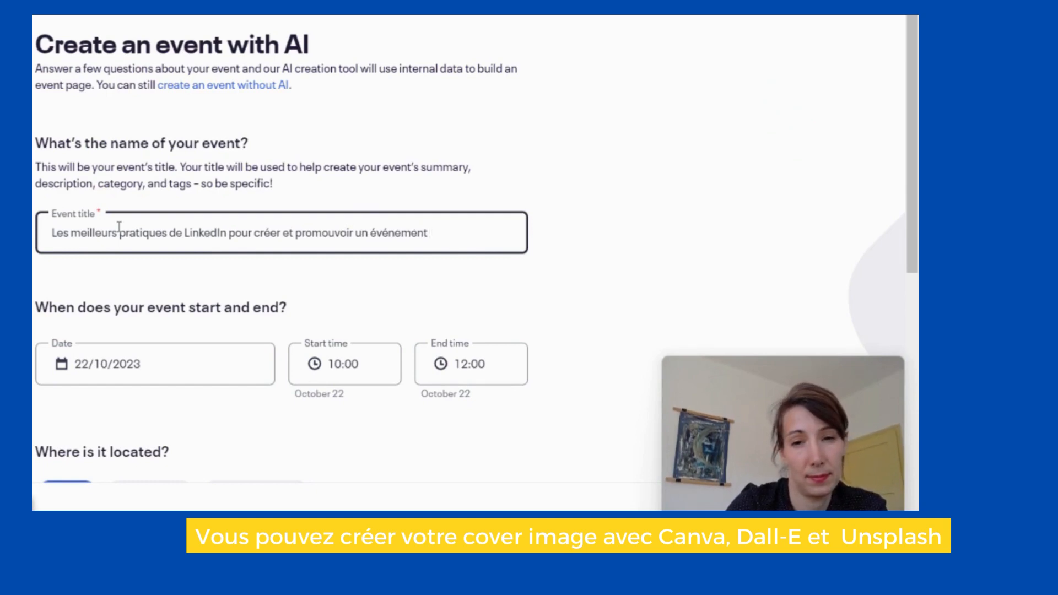
{"action": "type", "text": " en ligne"}
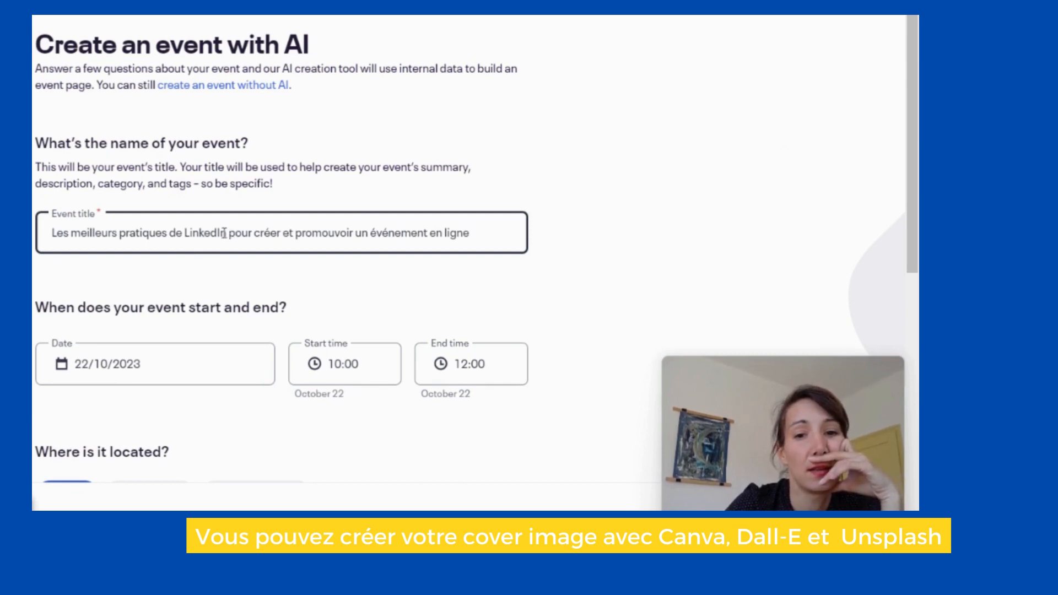
Reword the event title to "Créer et promouvoir un événement en ligne avec LinkedIn"
{"action": "left_click_drag", "start_coordinate": [228, 233], "coordinate": [52, 233]}
{"action": "key", "text": "BackSpace"}
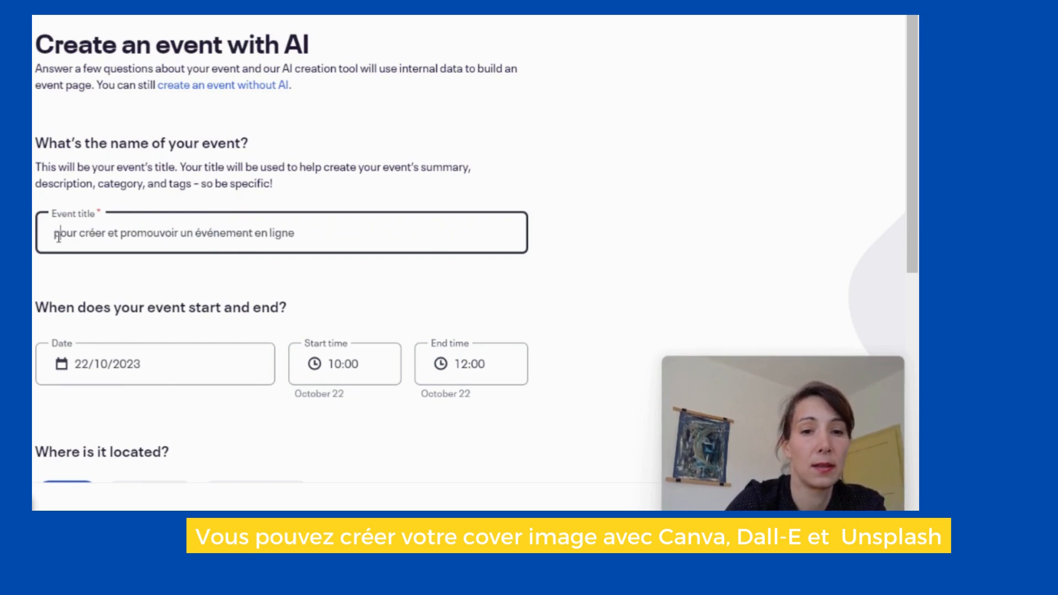
{"action": "key", "text": "Delete"}
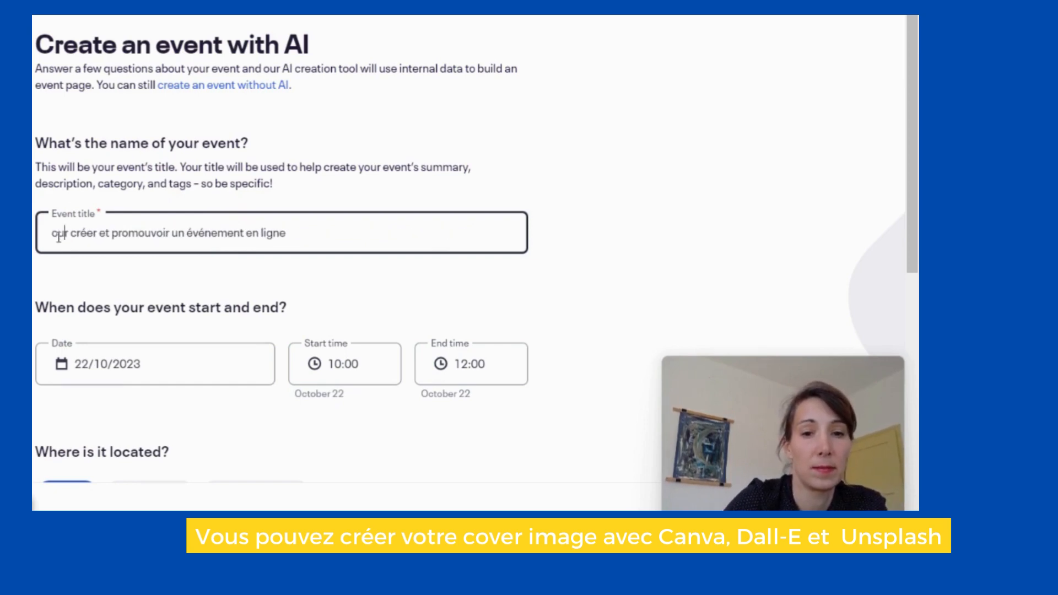
{"action": "key", "text": "BackSpace"}
{"action": "key", "text": "BackSpace"}
{"action": "key", "text": "BackSpace"}
{"action": "key", "text": "BackSpace"}
{"action": "key", "text": "BackSpace"}
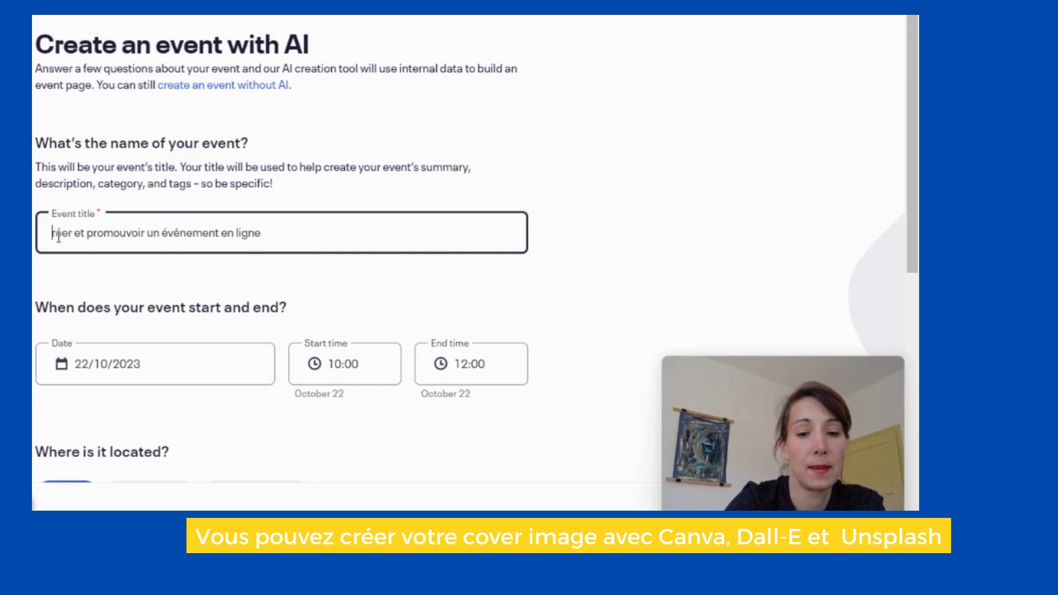
{"action": "type", "text": "C"}
{"action": "left_click", "coordinate": [317, 236]}
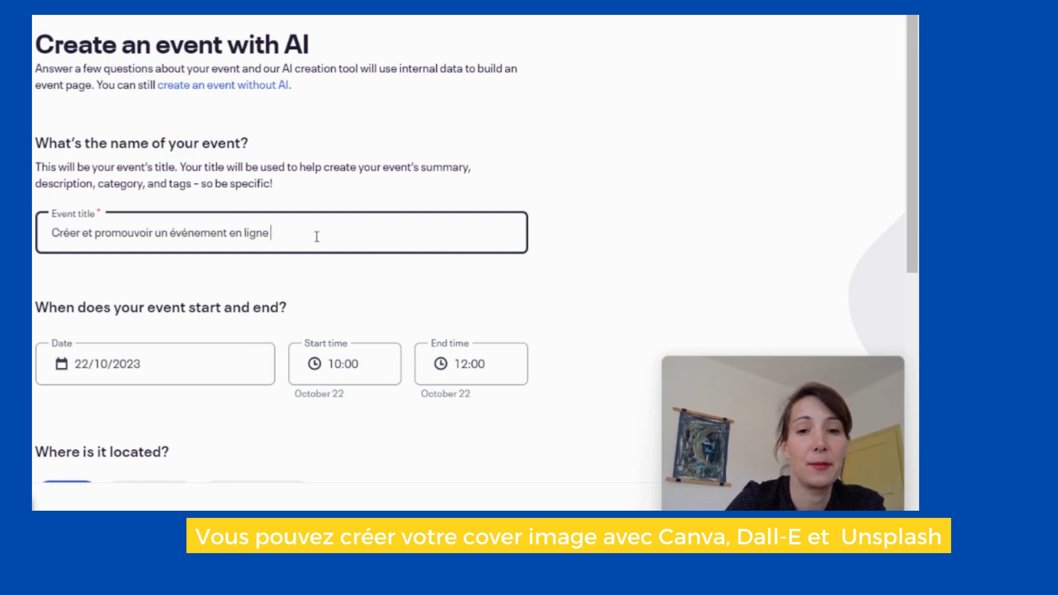
{"action": "type", "text": "avec LinkedIn"}
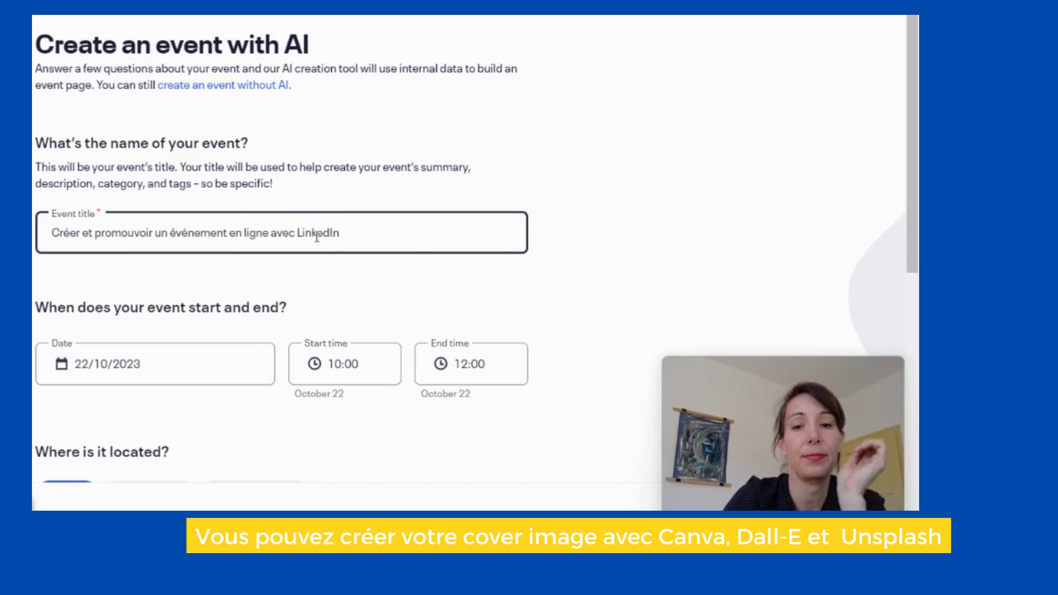
Choose 3 October 2023 as the event date in the calendar and confirm the selection
{"action": "scroll", "coordinate": [317, 236], "scroll_direction": "down", "scroll_amount": 3}
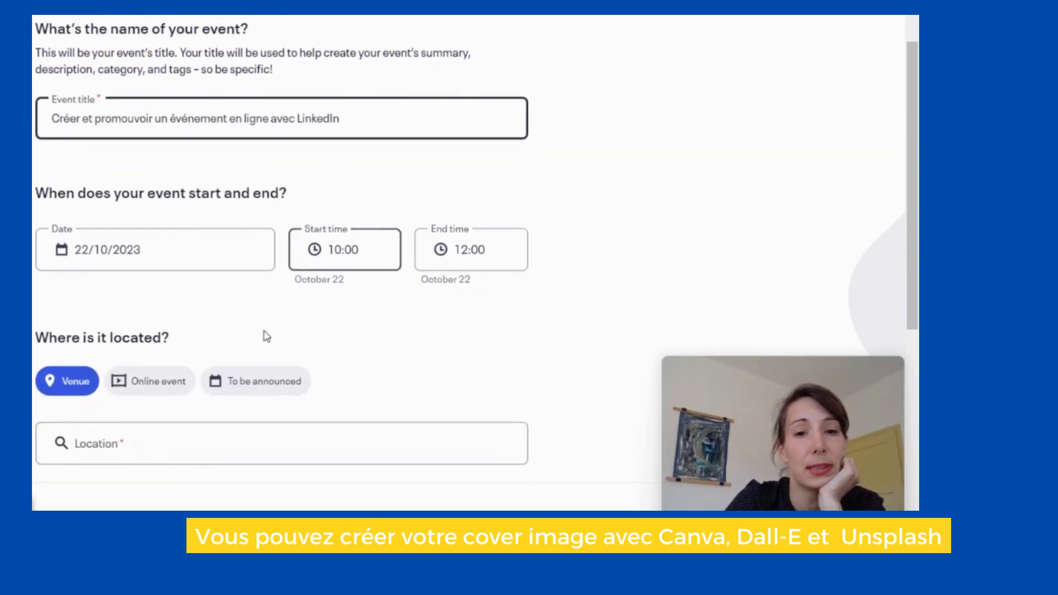
{"action": "left_click", "coordinate": [196, 250]}
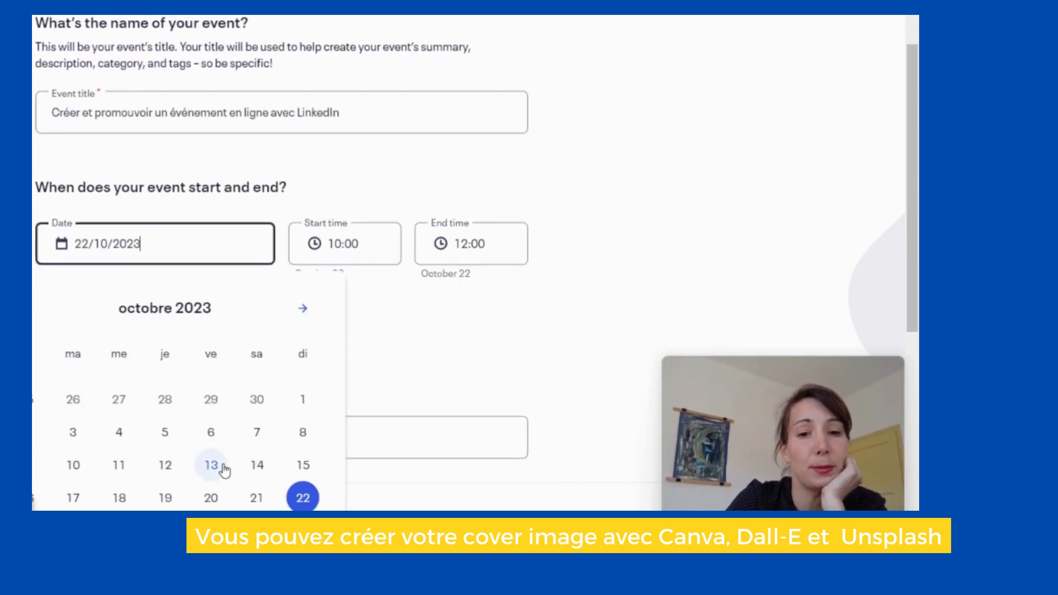
{"action": "scroll", "coordinate": [223, 470], "scroll_direction": "down", "scroll_amount": 2}
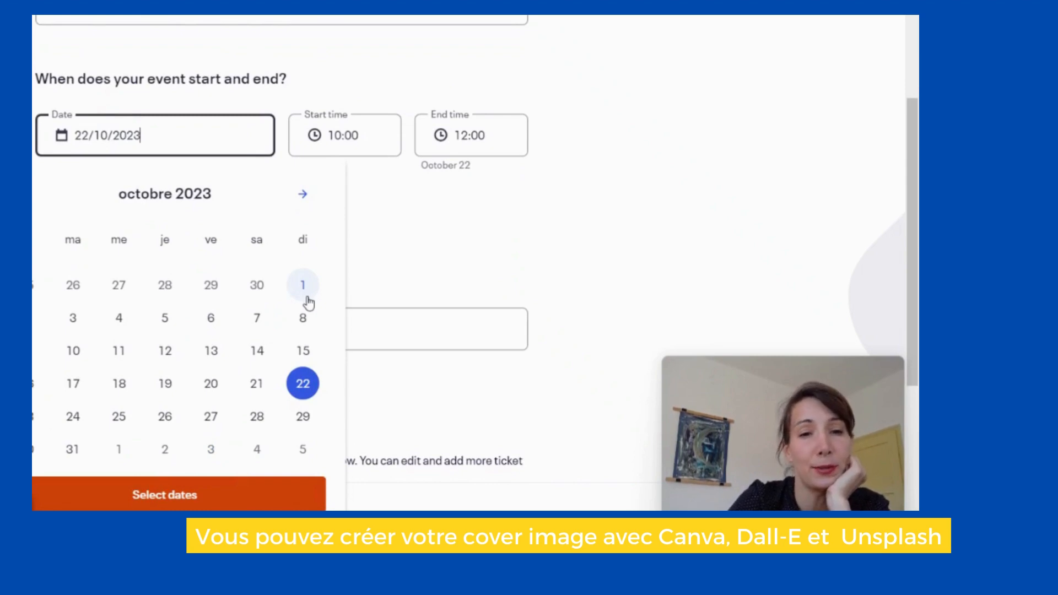
{"action": "left_click", "coordinate": [71, 319]}
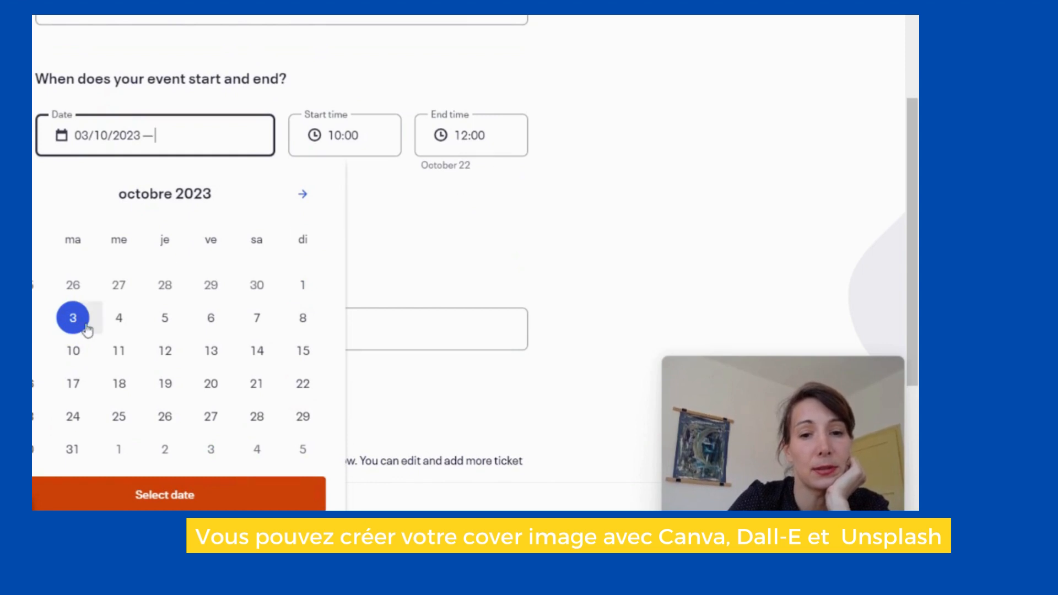
{"action": "left_click", "coordinate": [166, 494]}
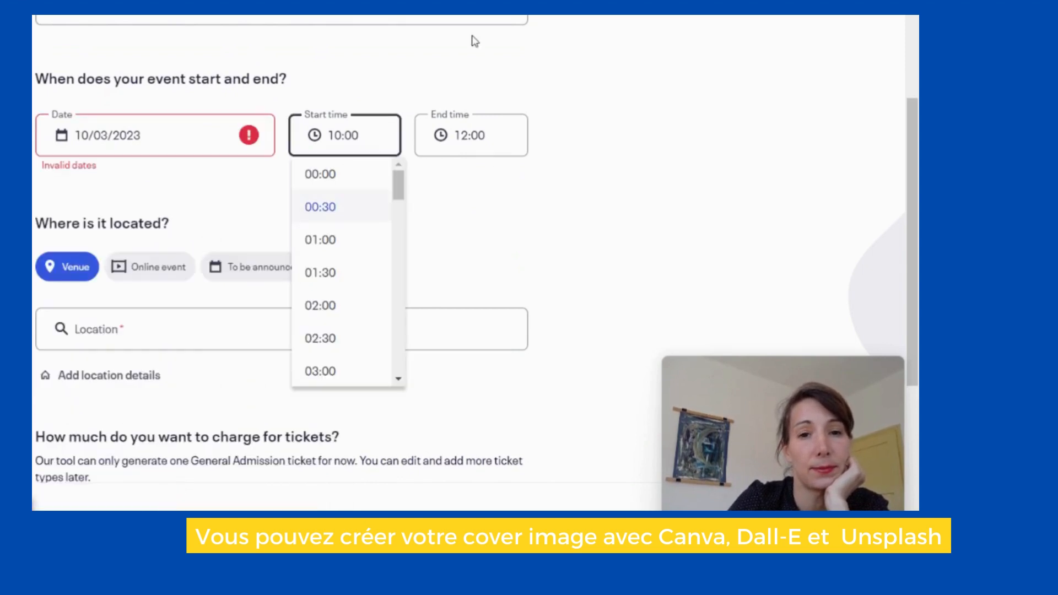
Try to reset the event date to 3 October 2023 by browsing the calendar forward from March
{"action": "left_click", "coordinate": [128, 134]}
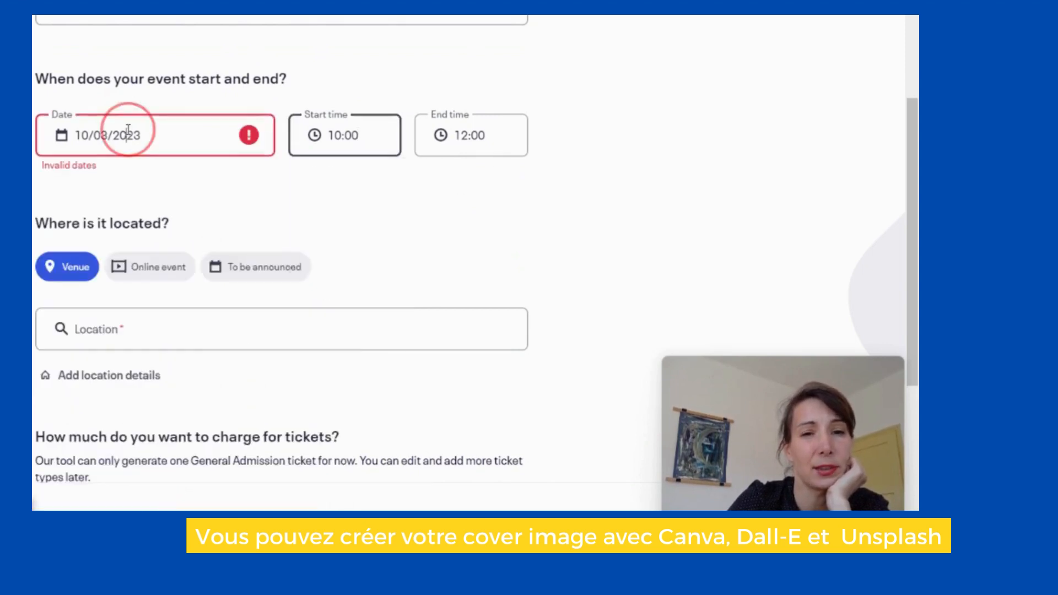
{"action": "left_click", "coordinate": [287, 204]}
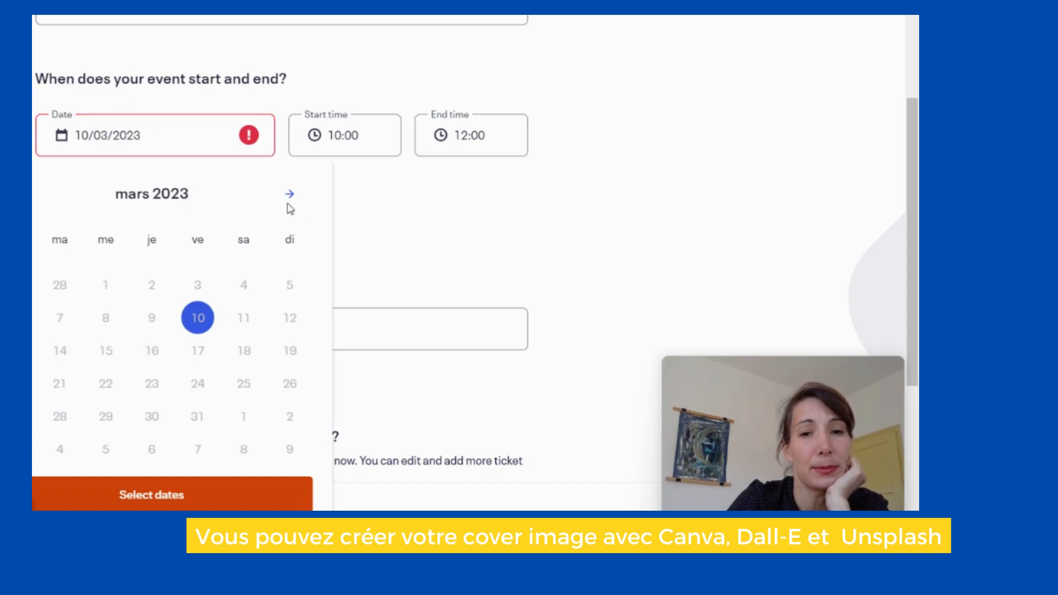
{"action": "left_click", "coordinate": [290, 205]}
{"action": "left_click", "coordinate": [289, 205]}
{"action": "left_click", "coordinate": [289, 205]}
{"action": "left_click", "coordinate": [289, 205]}
{"action": "left_click", "coordinate": [289, 205]}
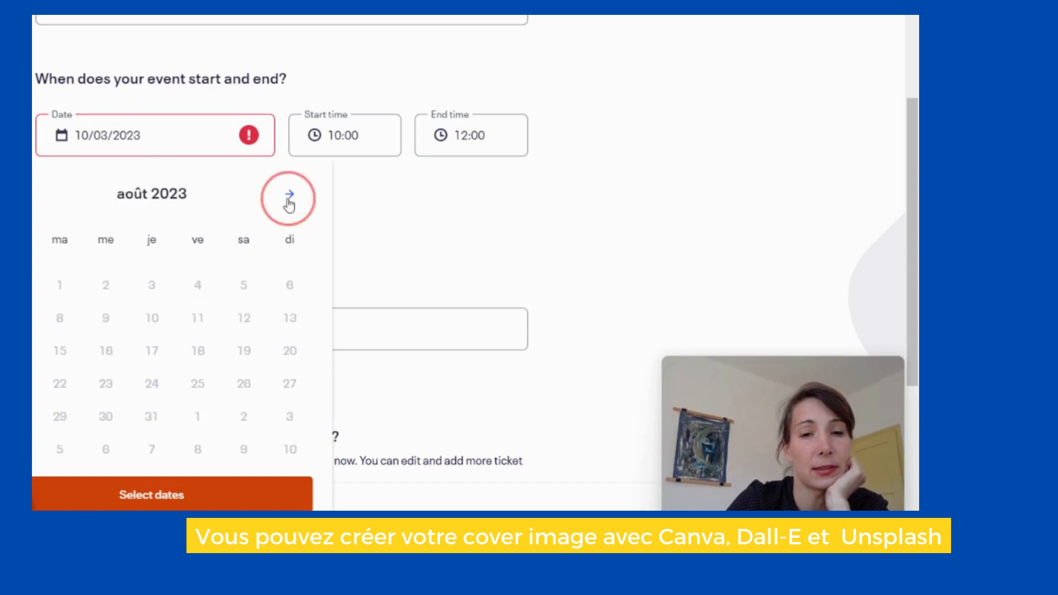
{"action": "left_click", "coordinate": [289, 205]}
{"action": "left_click", "coordinate": [290, 205]}
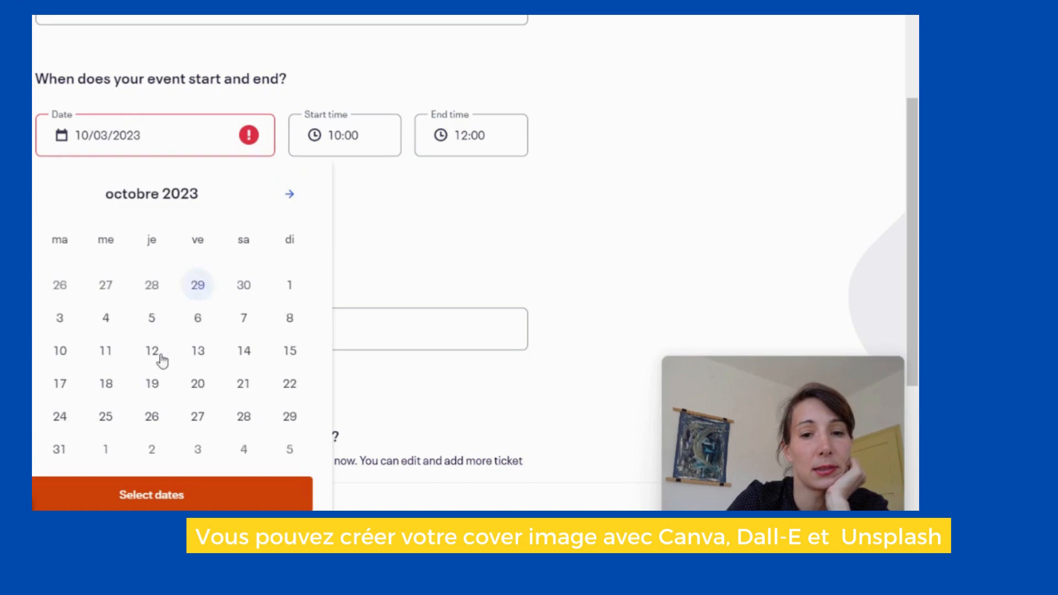
{"action": "left_click", "coordinate": [66, 331]}
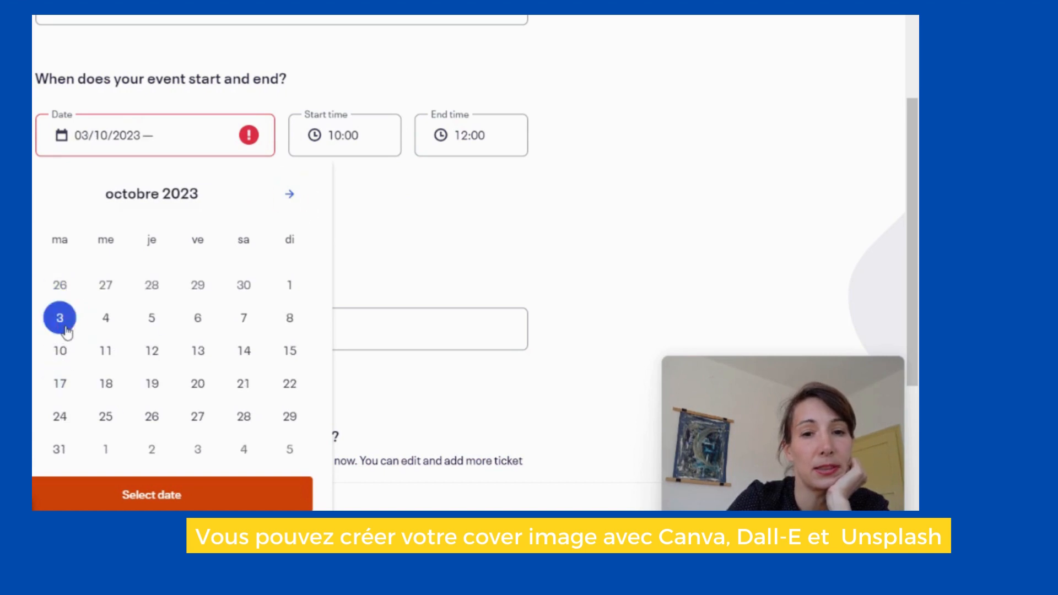
{"action": "left_click", "coordinate": [568, 175]}
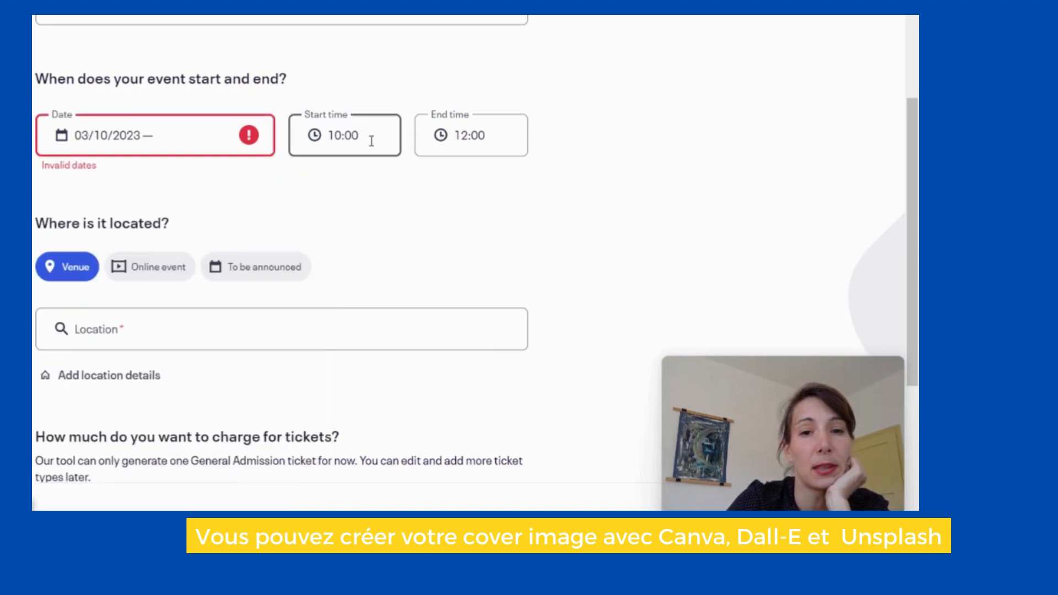
Try choosing 3 October 2023 as the end day too, making it a single-day event
{"action": "left_click", "coordinate": [164, 139]}
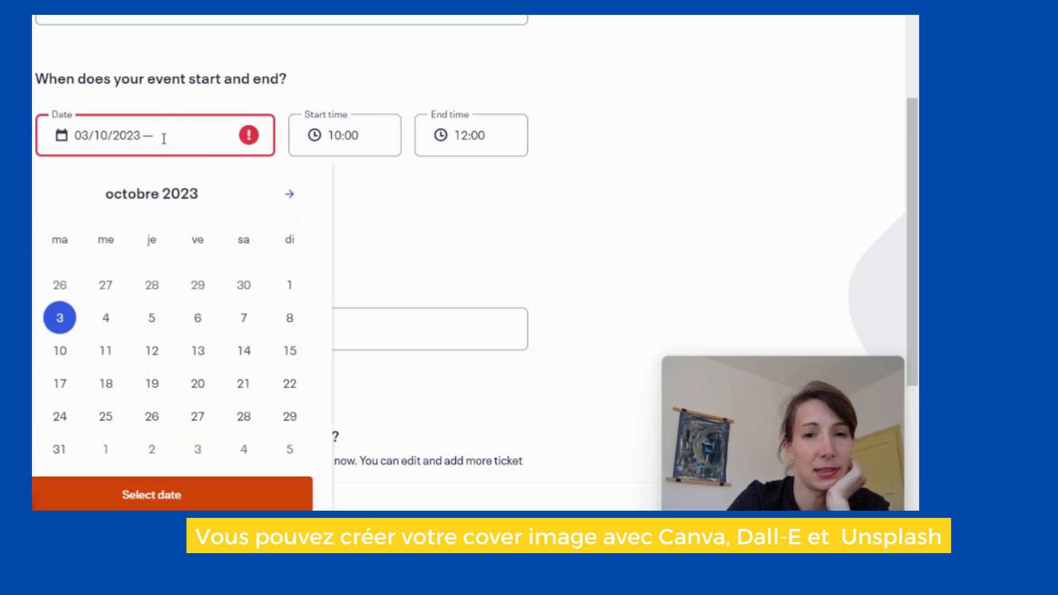
{"action": "scroll", "coordinate": [164, 143], "scroll_direction": "up", "scroll_amount": 2}
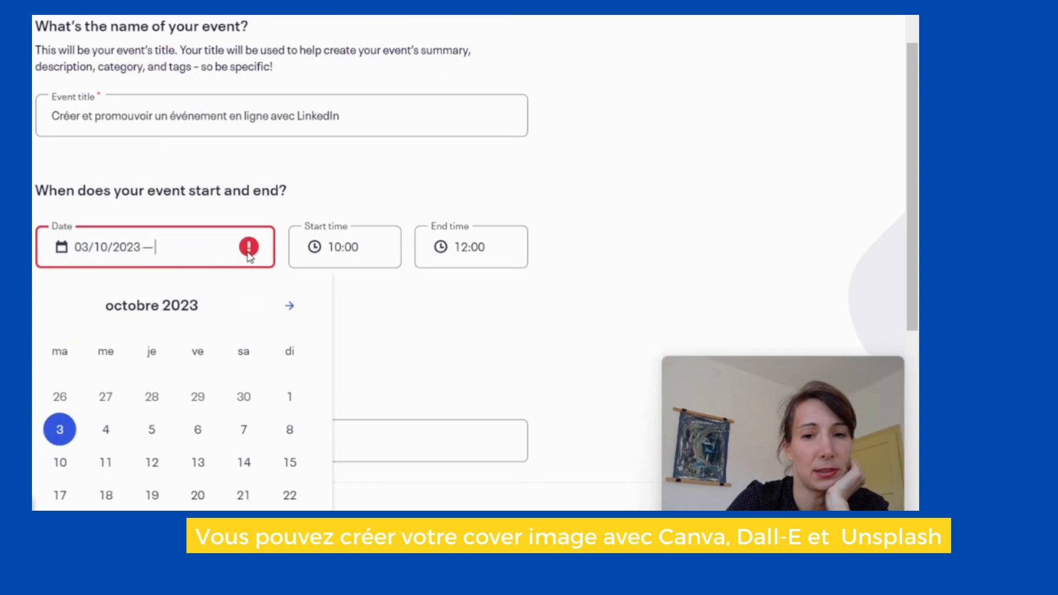
{"action": "left_click", "coordinate": [361, 186]}
{"action": "left_click", "coordinate": [223, 249]}
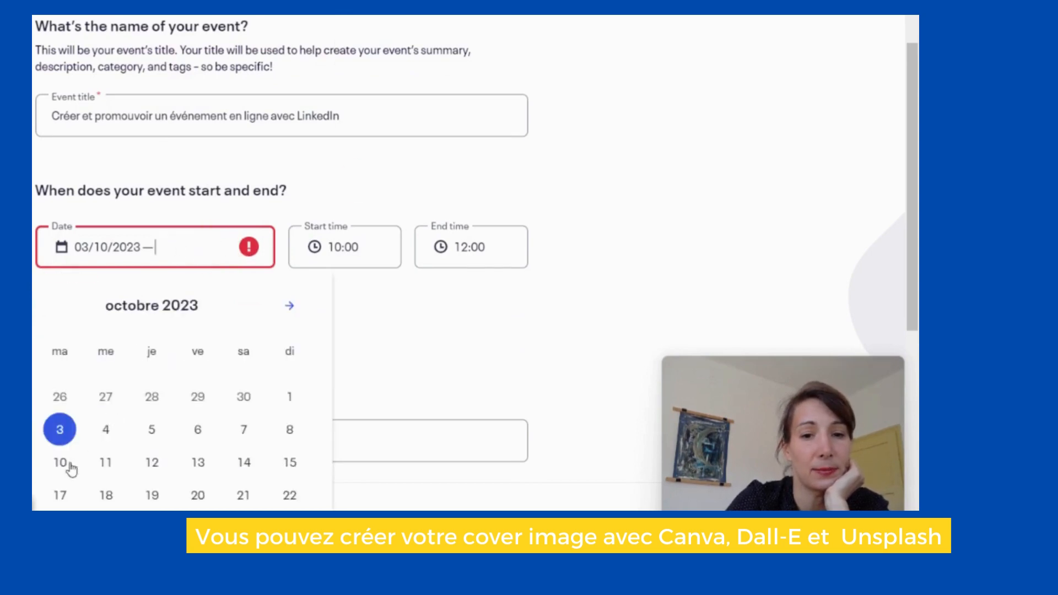
{"action": "left_click", "coordinate": [60, 438]}
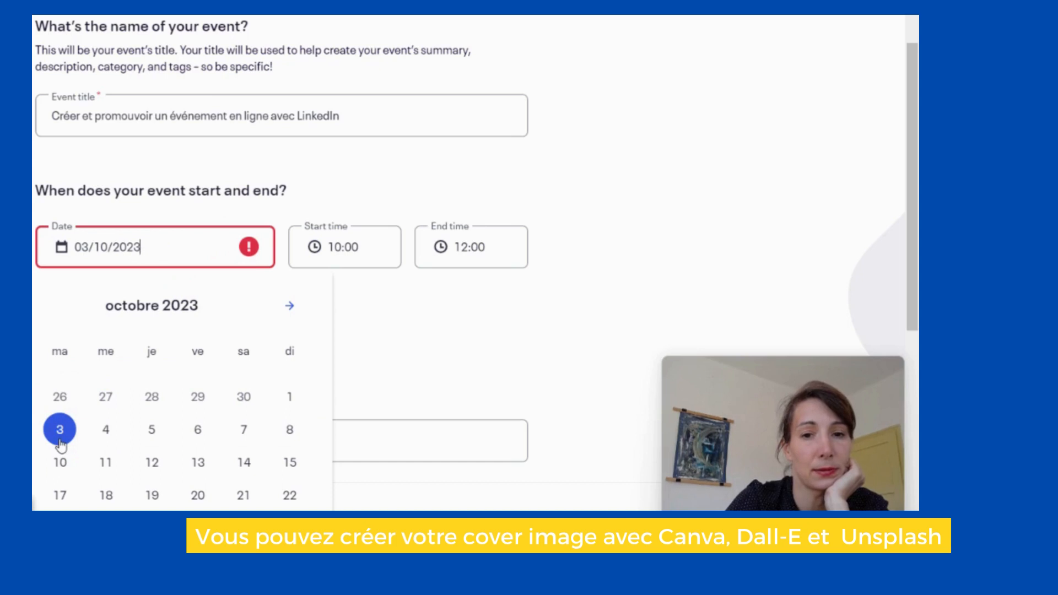
{"action": "left_click", "coordinate": [634, 218]}
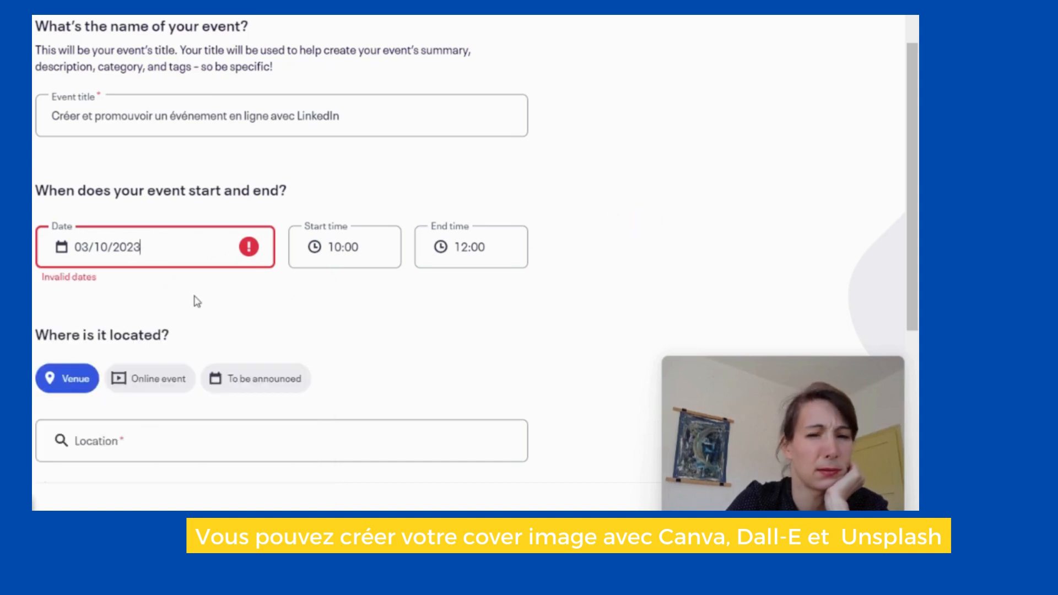
Change the event date to 4 October 2023, choosing that day as both start and end
{"action": "scroll", "coordinate": [197, 301], "scroll_direction": "down", "scroll_amount": 1}
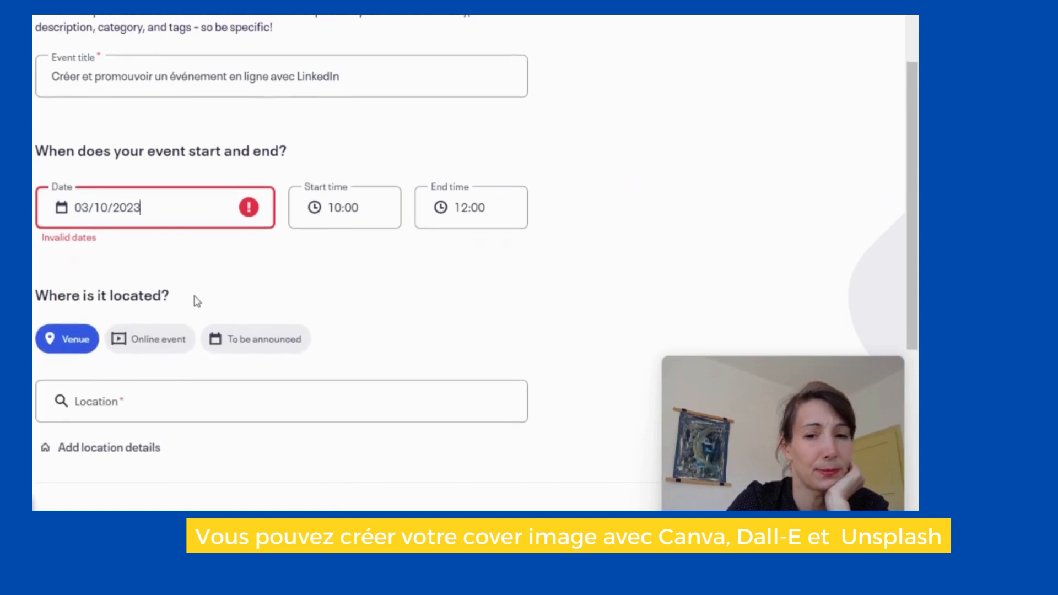
{"action": "scroll", "coordinate": [197, 301], "scroll_direction": "up", "scroll_amount": 2}
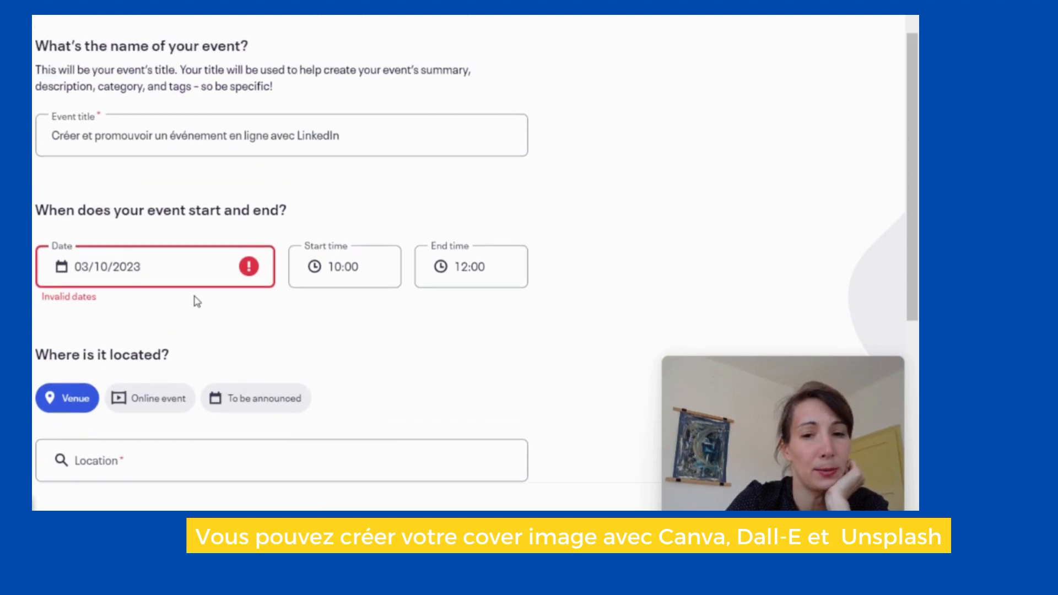
{"action": "scroll", "coordinate": [197, 301], "scroll_direction": "up", "scroll_amount": 2}
{"action": "scroll", "coordinate": [194, 299], "scroll_direction": "down", "scroll_amount": 2}
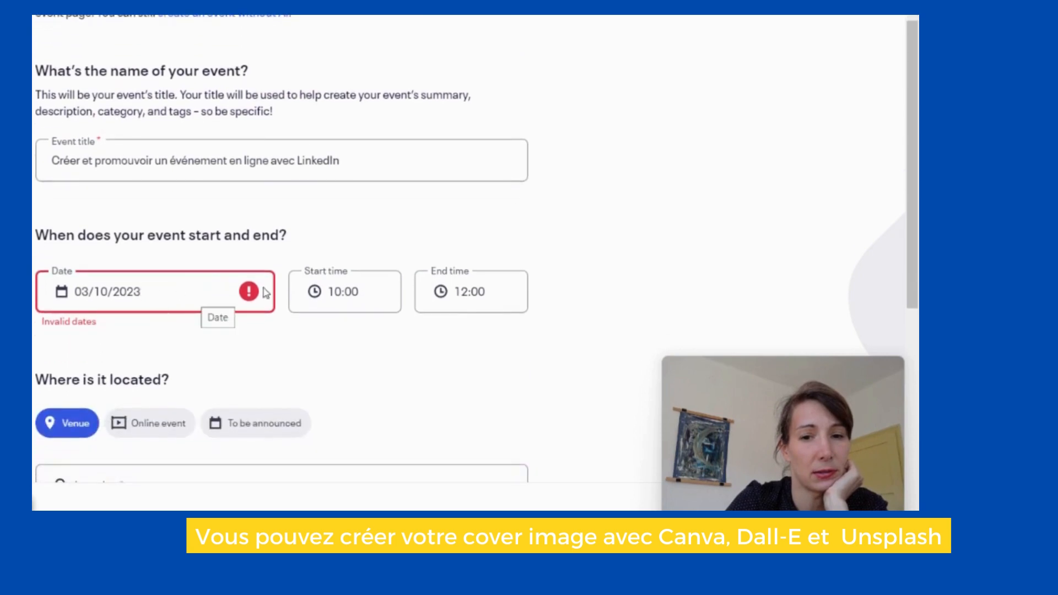
{"action": "left_click", "coordinate": [248, 297]}
{"action": "left_click", "coordinate": [96, 287]}
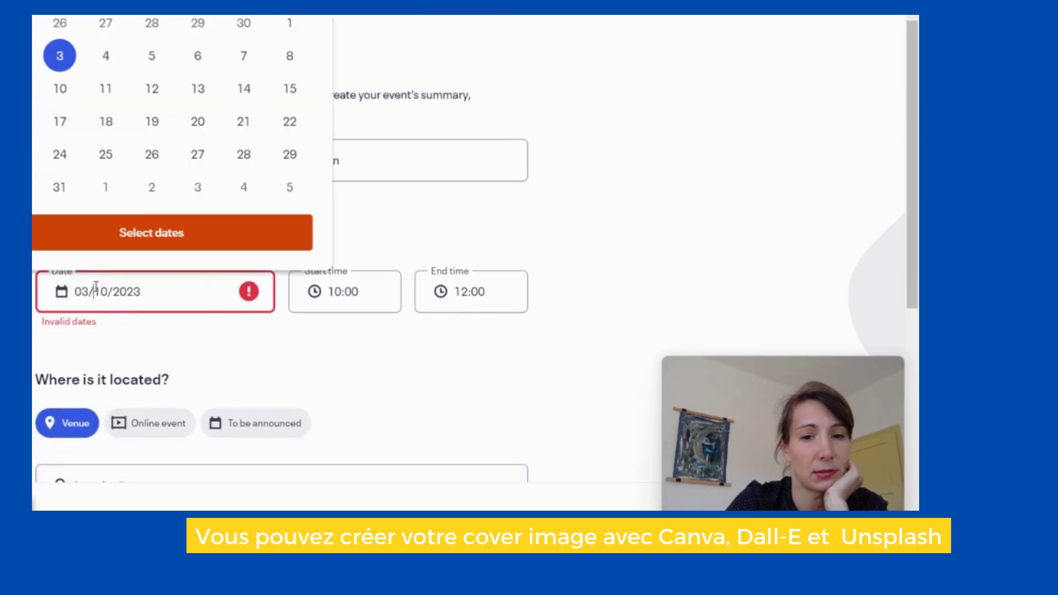
{"action": "left_click", "coordinate": [105, 57]}
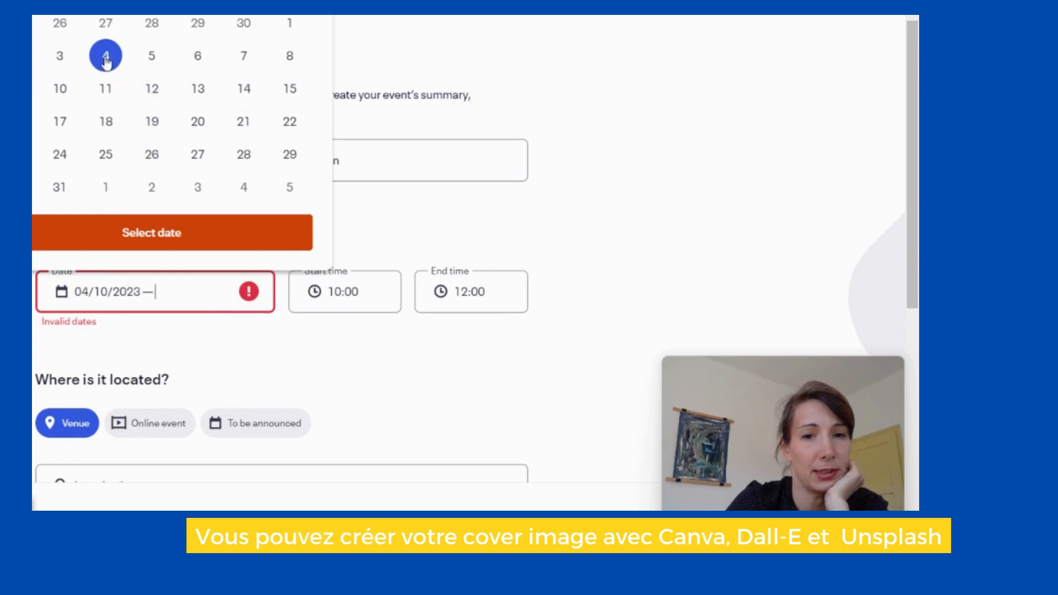
{"action": "left_click", "coordinate": [106, 58]}
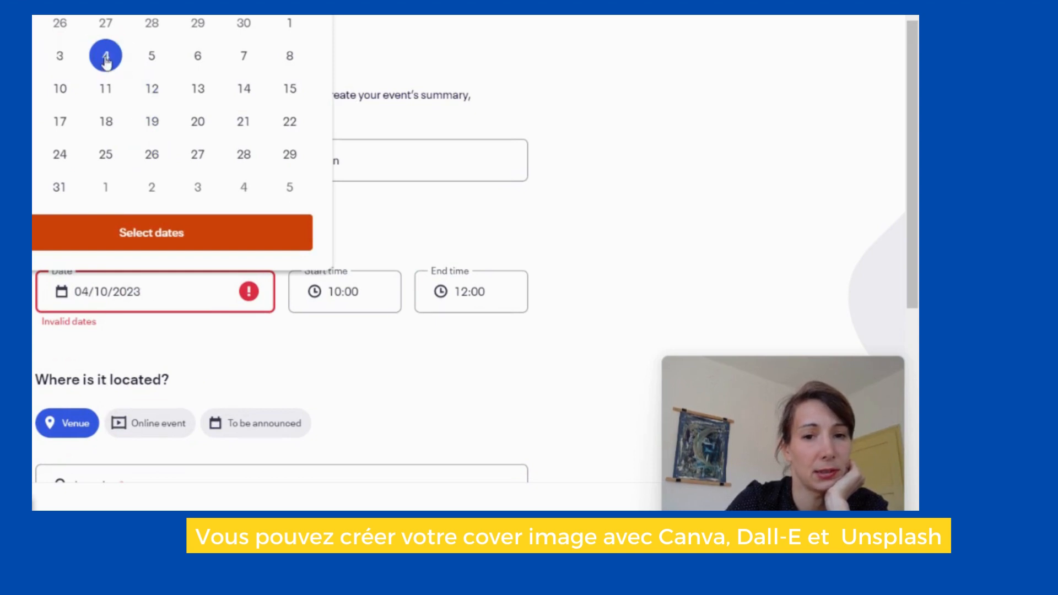
{"action": "left_click", "coordinate": [579, 193]}
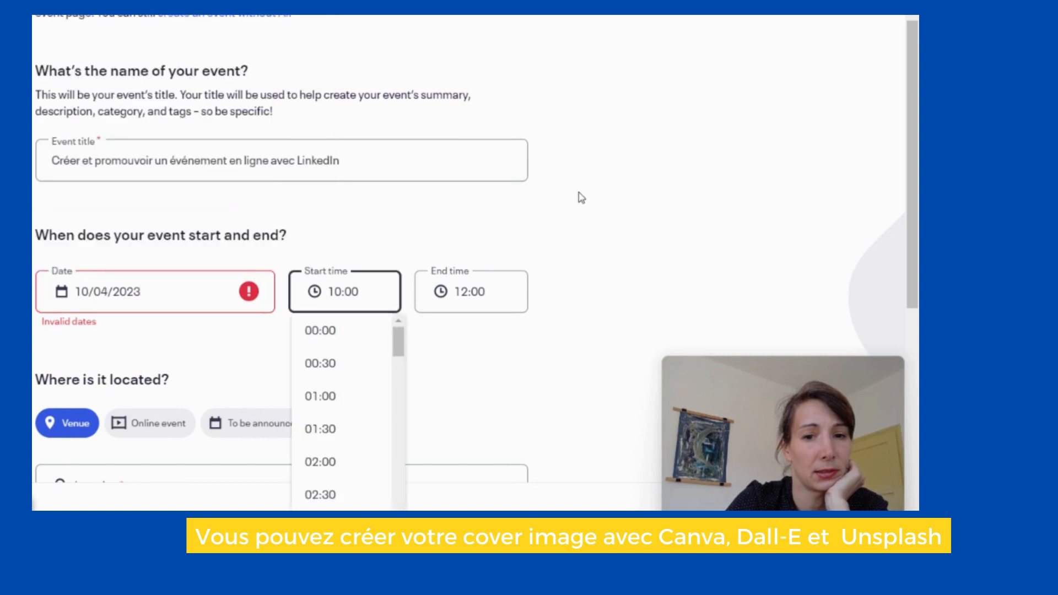
Set the event's start time to 18:00 and its end time to 19:00
{"action": "scroll", "coordinate": [329, 415], "scroll_direction": "down", "scroll_amount": 15}
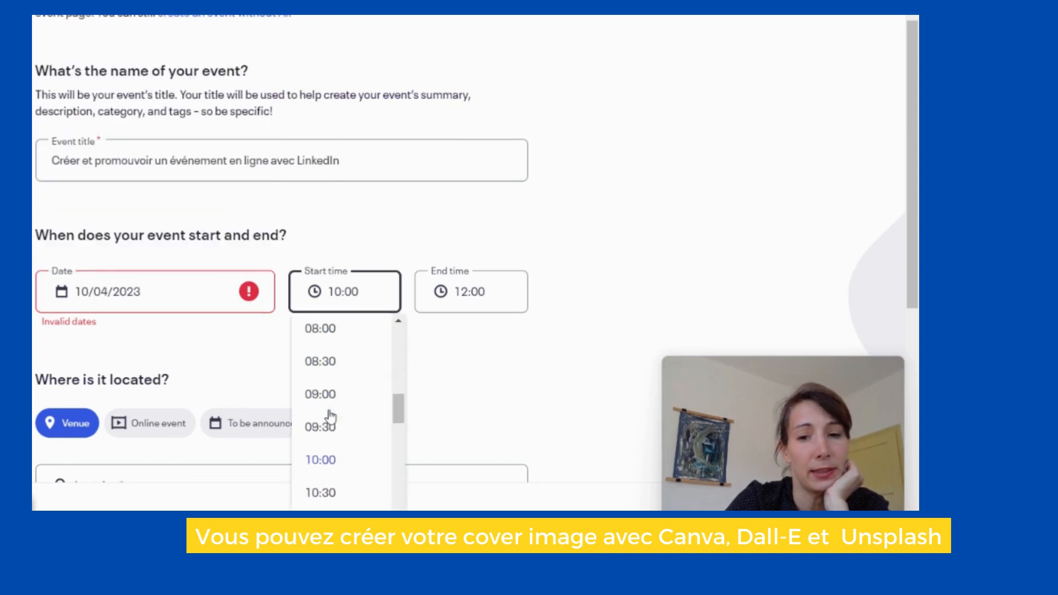
{"action": "scroll", "coordinate": [330, 414], "scroll_direction": "up", "scroll_amount": 2}
{"action": "scroll", "coordinate": [330, 415], "scroll_direction": "down", "scroll_amount": 1}
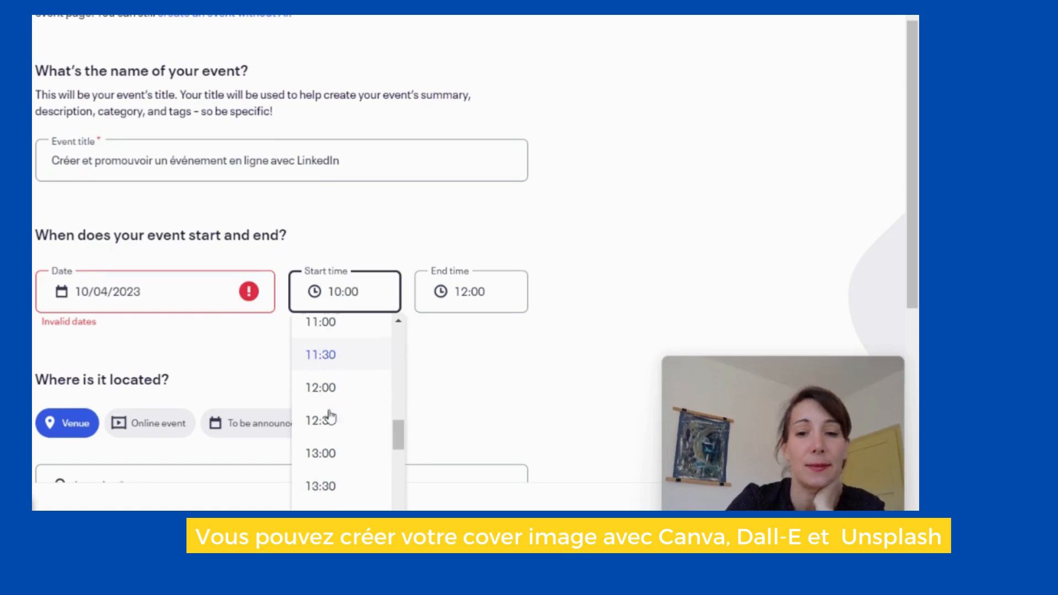
{"action": "scroll", "coordinate": [329, 414], "scroll_direction": "down", "scroll_amount": 2}
{"action": "scroll", "coordinate": [329, 415], "scroll_direction": "up", "scroll_amount": 2}
{"action": "scroll", "coordinate": [330, 414], "scroll_direction": "down", "scroll_amount": 3}
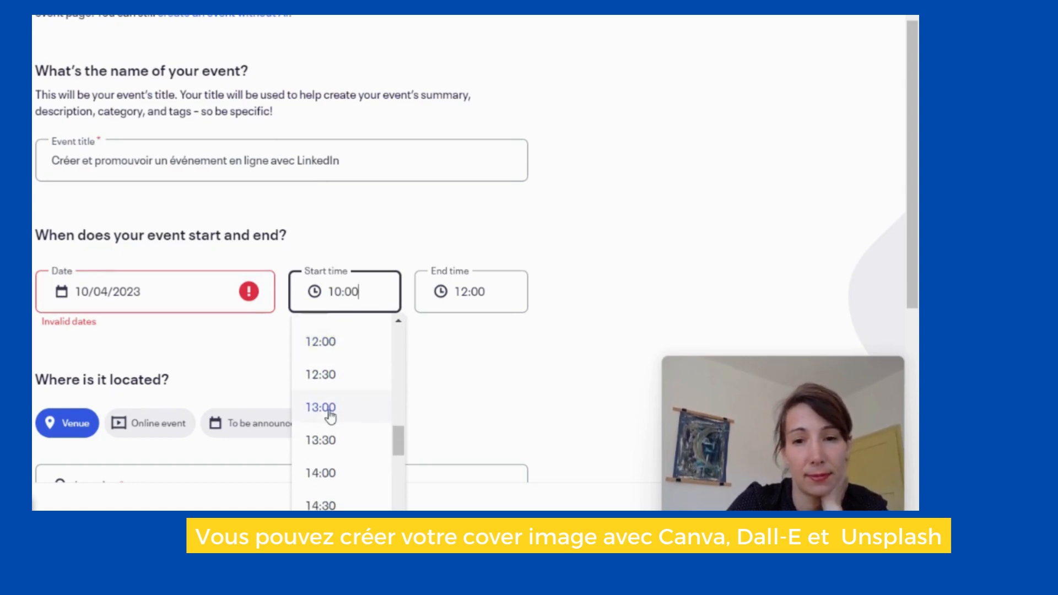
{"action": "scroll", "coordinate": [330, 414], "scroll_direction": "up", "scroll_amount": 8}
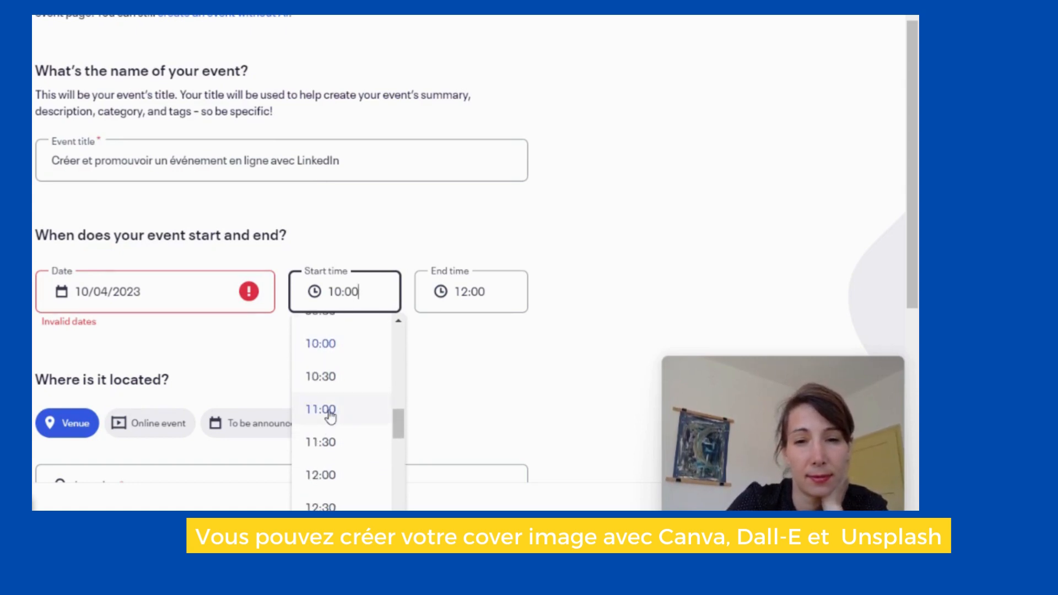
{"action": "scroll", "coordinate": [331, 414], "scroll_direction": "down", "scroll_amount": 1}
{"action": "scroll", "coordinate": [330, 414], "scroll_direction": "down", "scroll_amount": 1}
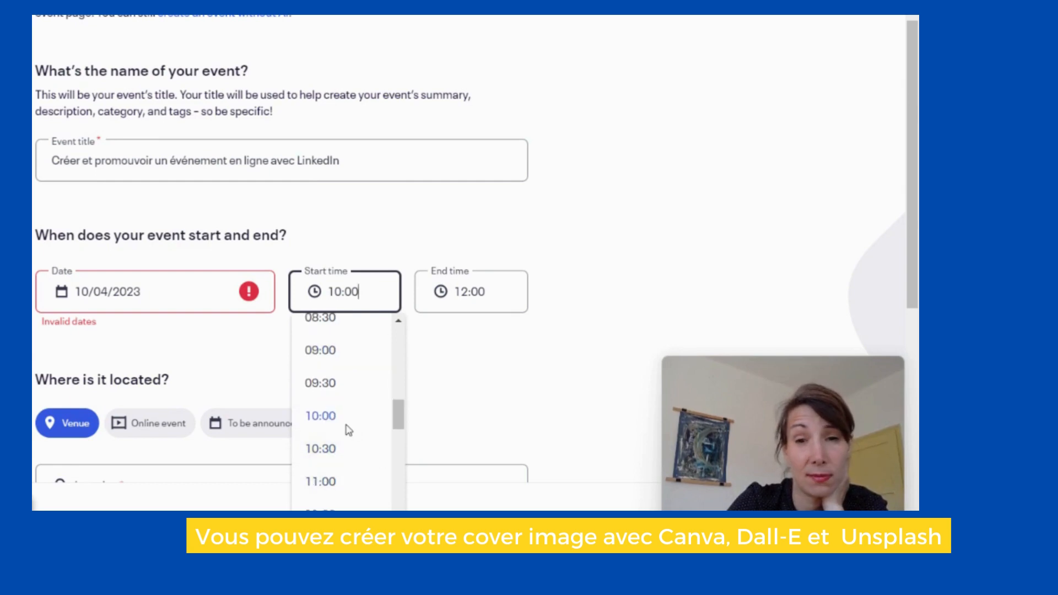
{"action": "scroll", "coordinate": [349, 430], "scroll_direction": "down", "scroll_amount": 3}
{"action": "scroll", "coordinate": [348, 431], "scroll_direction": "up", "scroll_amount": 4}
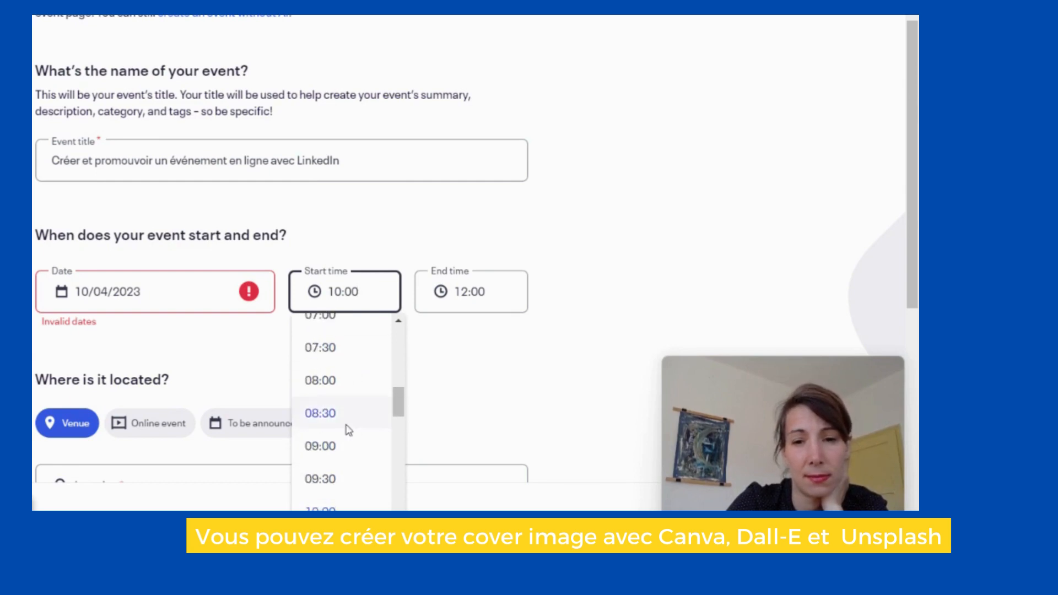
{"action": "scroll", "coordinate": [348, 431], "scroll_direction": "down", "scroll_amount": 8}
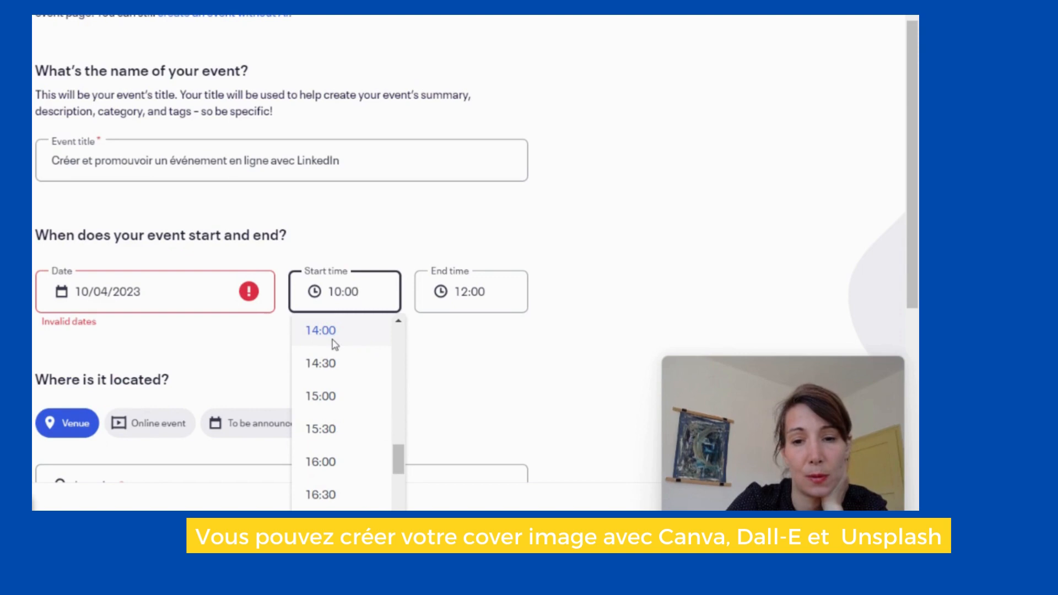
{"action": "scroll", "coordinate": [332, 345], "scroll_direction": "down", "scroll_amount": 3}
{"action": "left_click", "coordinate": [337, 443]}
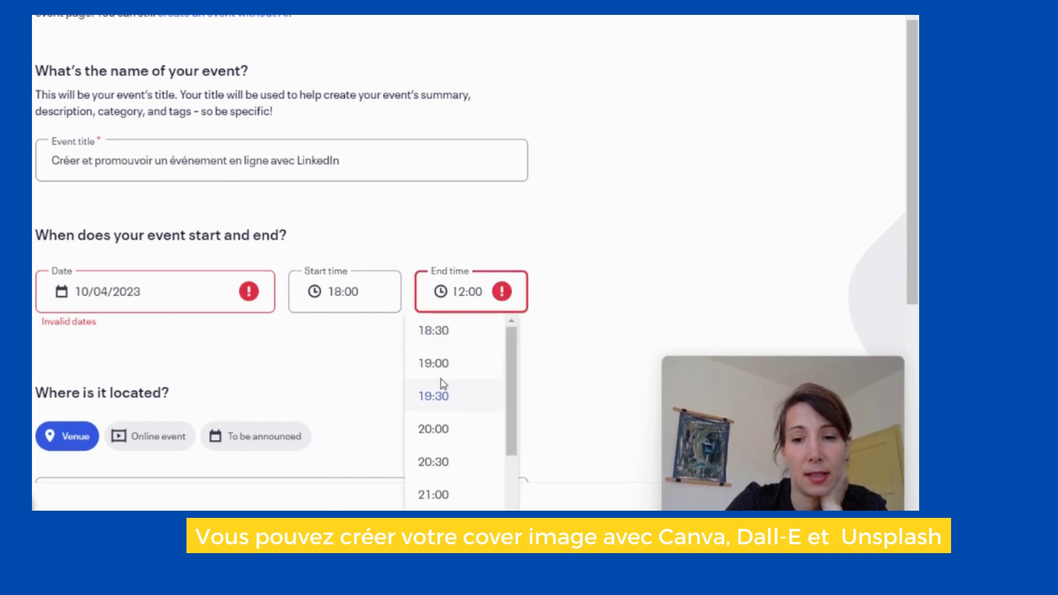
{"action": "left_click", "coordinate": [448, 366]}
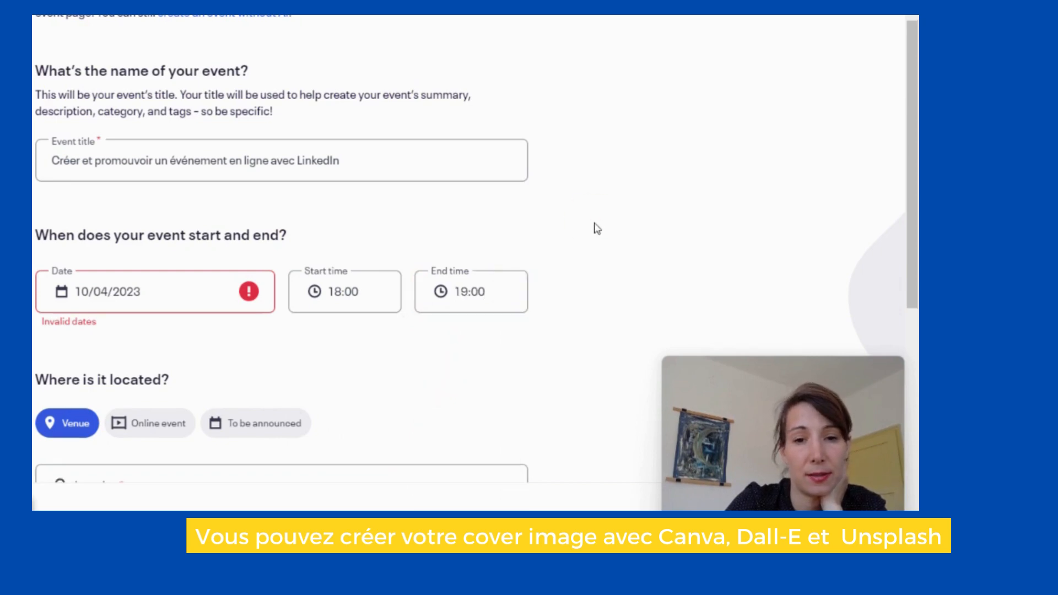
Set the event's location type to Online event instead of a physical venue
{"action": "scroll", "coordinate": [597, 228], "scroll_direction": "down", "scroll_amount": 2}
{"action": "left_click", "coordinate": [95, 386]}
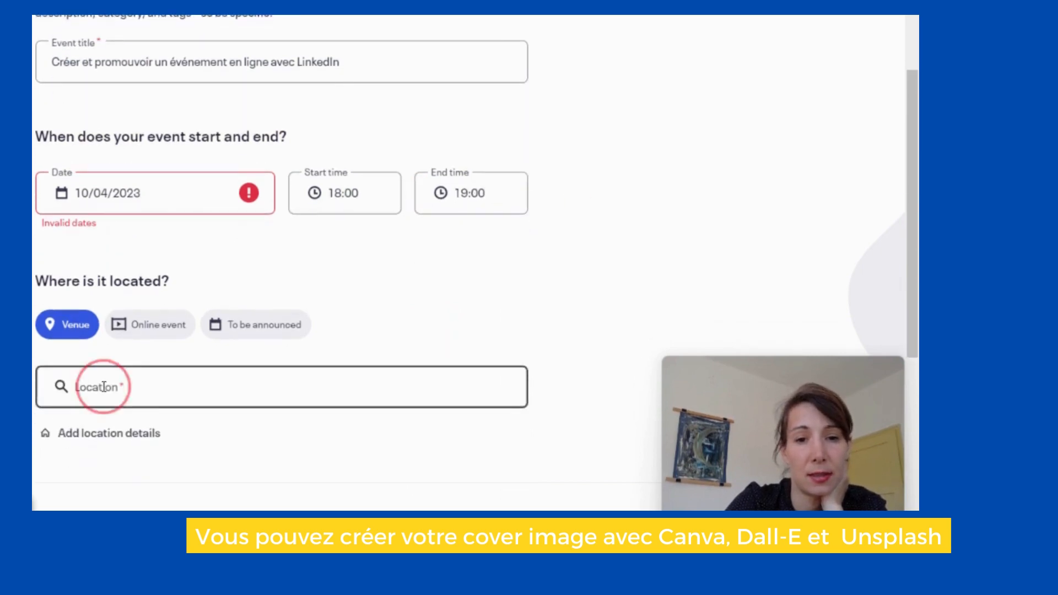
{"action": "scroll", "coordinate": [274, 397], "scroll_direction": "down", "scroll_amount": 2}
{"action": "scroll", "coordinate": [273, 396], "scroll_direction": "up", "scroll_amount": 1}
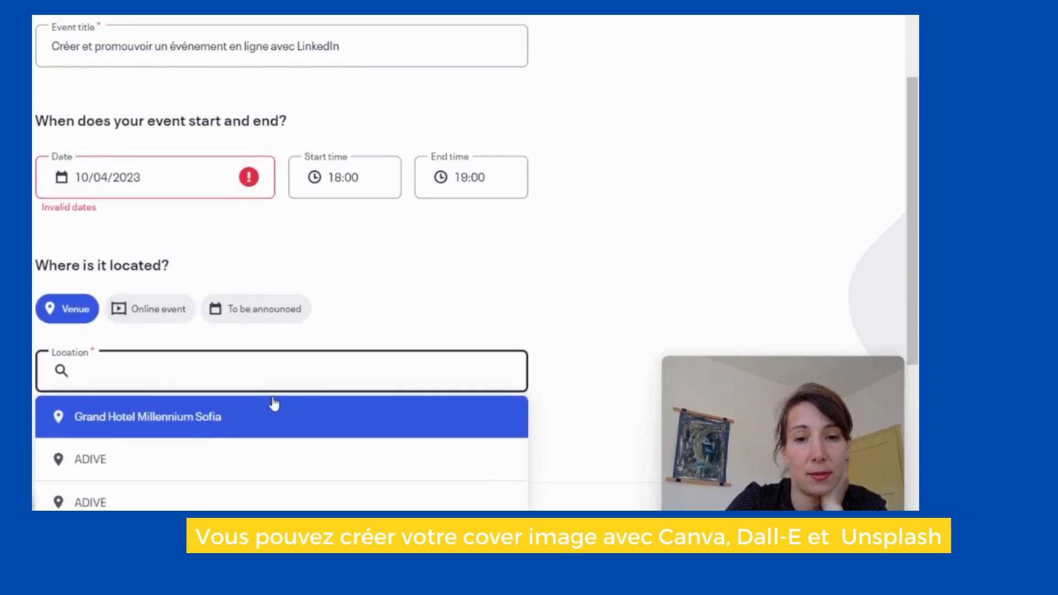
{"action": "left_click", "coordinate": [179, 313]}
Make the event tickets free and set the total capacity to 15
{"action": "scroll", "coordinate": [481, 314], "scroll_direction": "down", "scroll_amount": 3}
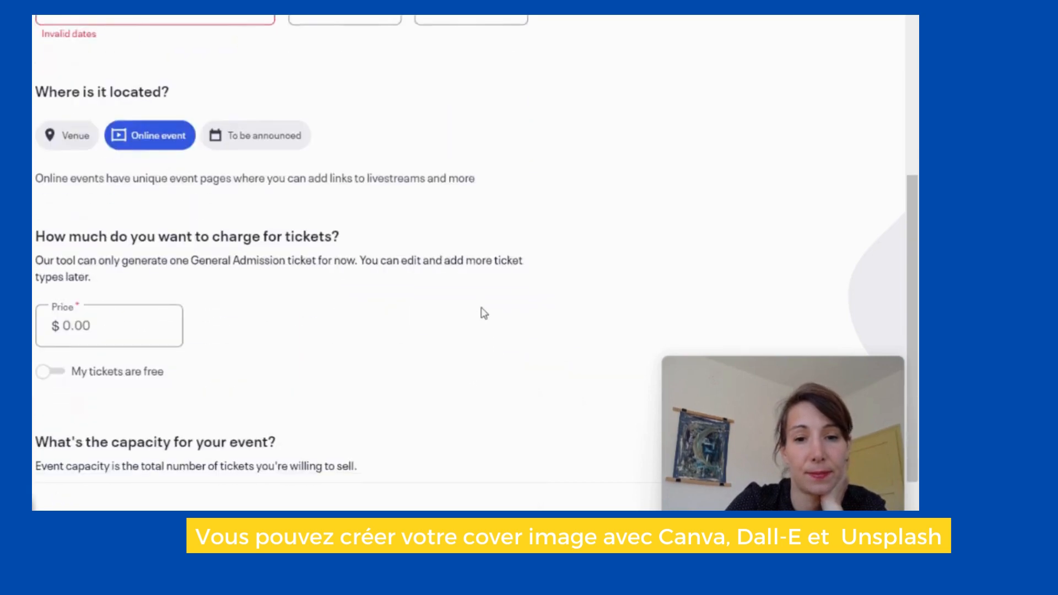
{"action": "scroll", "coordinate": [334, 321], "scroll_direction": "down", "scroll_amount": 1}
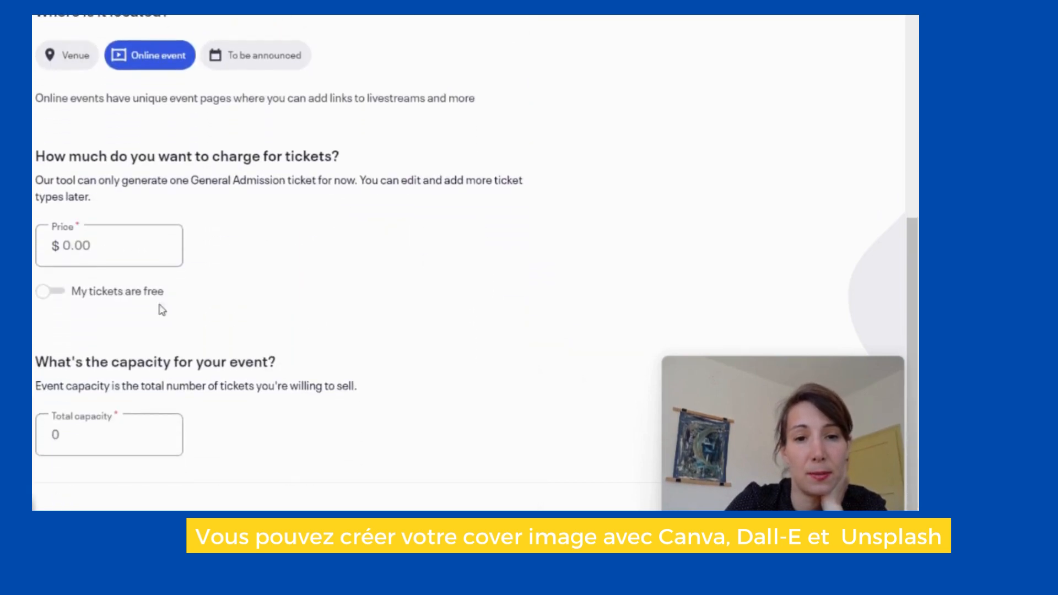
{"action": "left_click", "coordinate": [50, 294]}
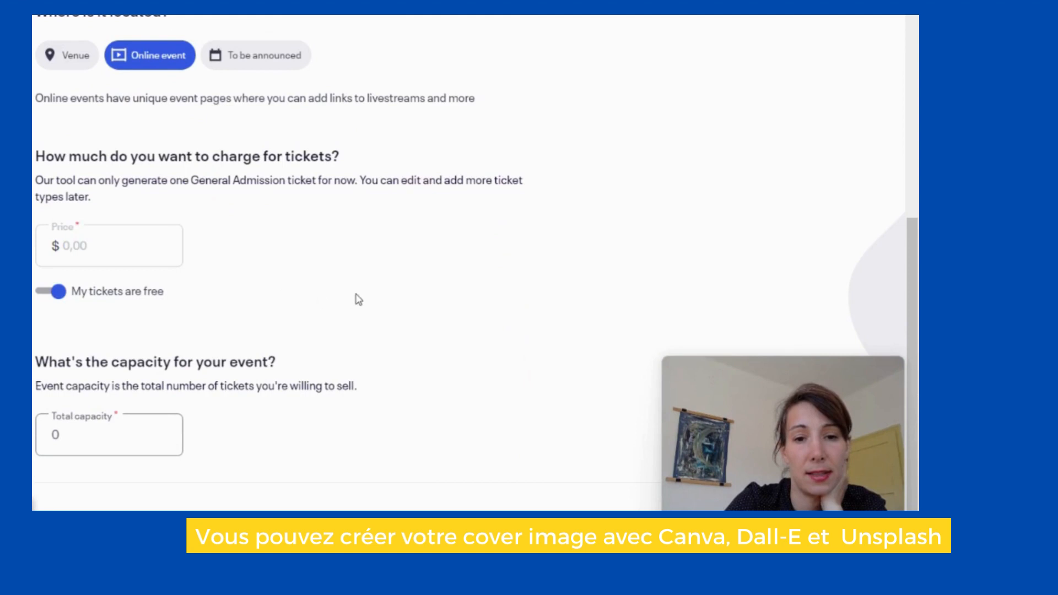
{"action": "scroll", "coordinate": [358, 300], "scroll_direction": "down", "scroll_amount": 1}
{"action": "left_click", "coordinate": [72, 408]}
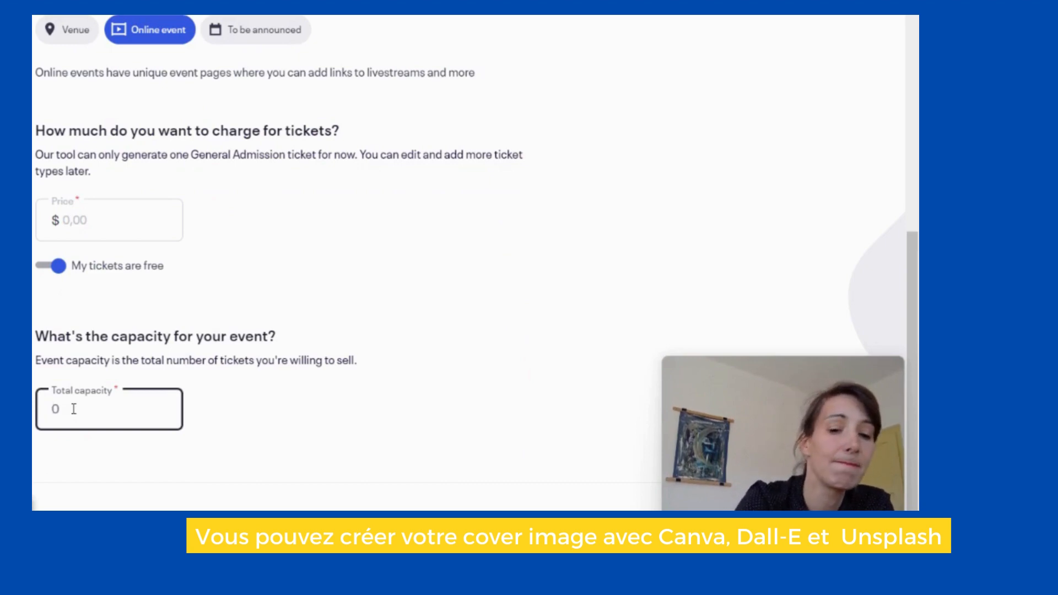
{"action": "type", "text": "15"}
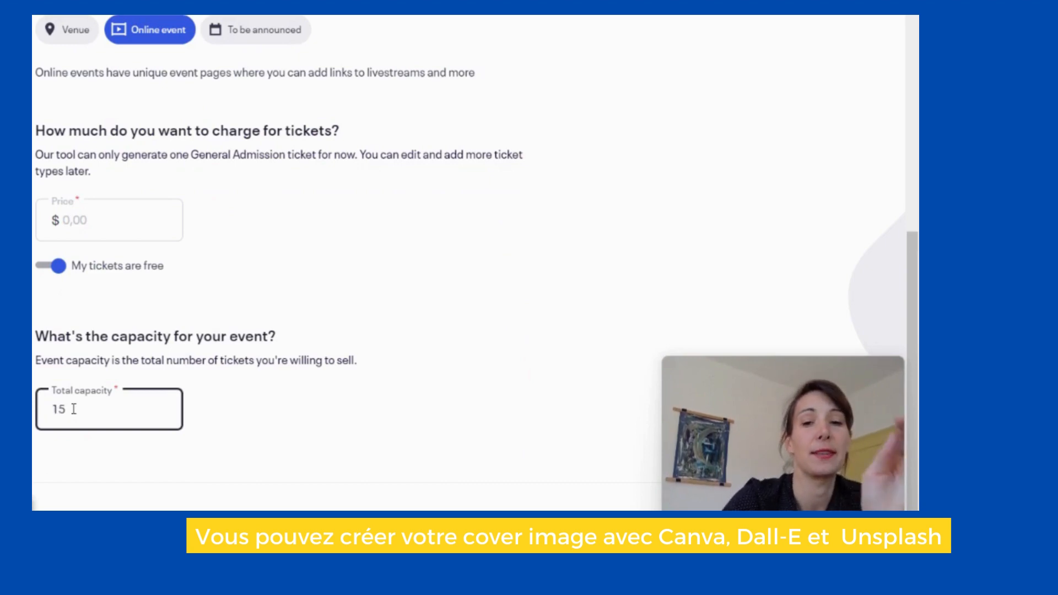
{"action": "left_click", "coordinate": [233, 256]}
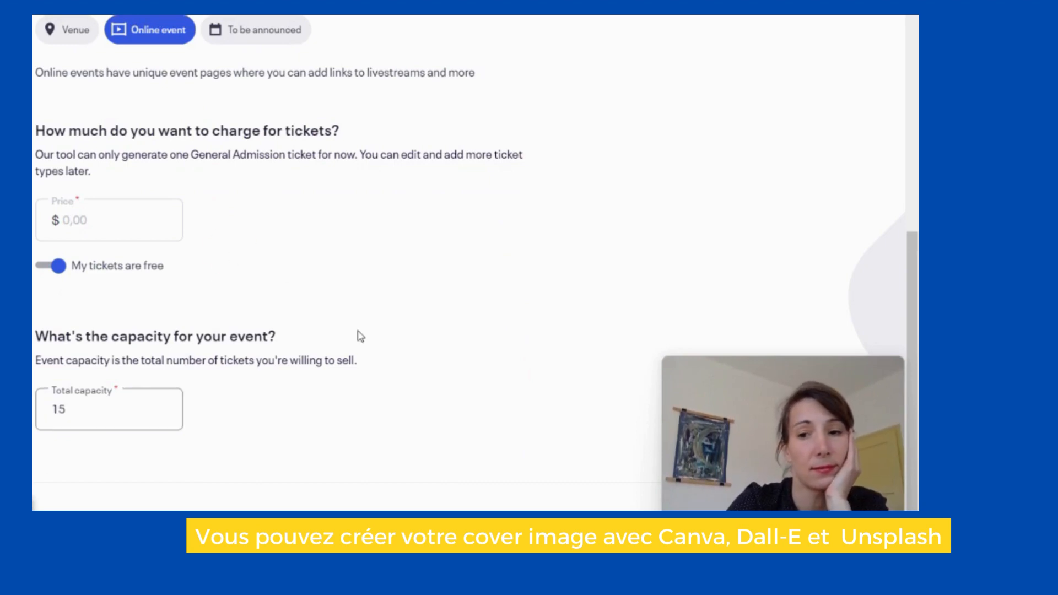
Correct the invalid event date so the date field reads 04/10/2023
{"action": "scroll", "coordinate": [359, 335], "scroll_direction": "up", "scroll_amount": 8}
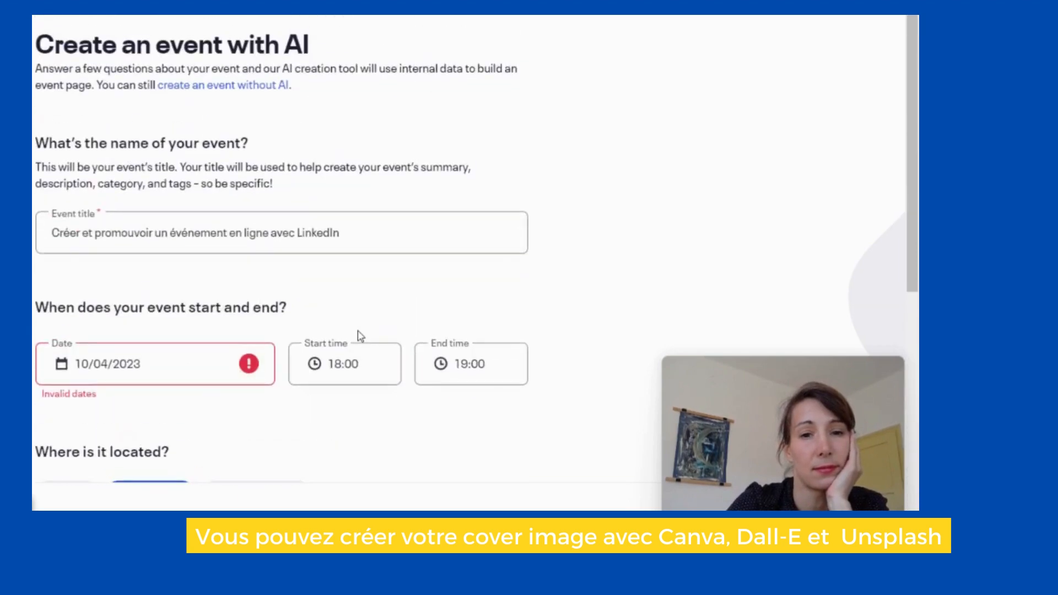
{"action": "left_click", "coordinate": [165, 366]}
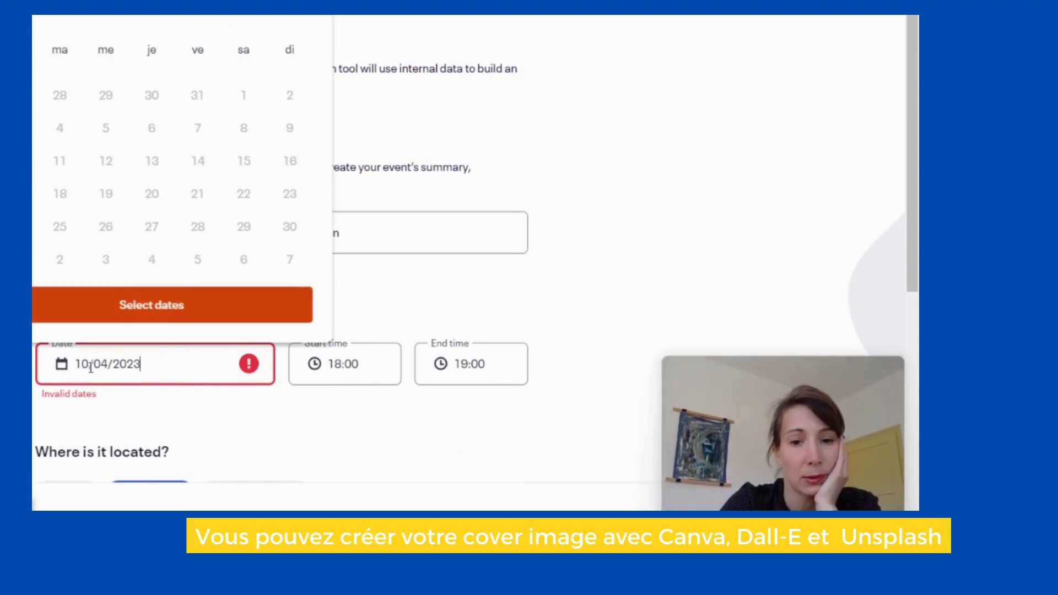
{"action": "left_click", "coordinate": [70, 365]}
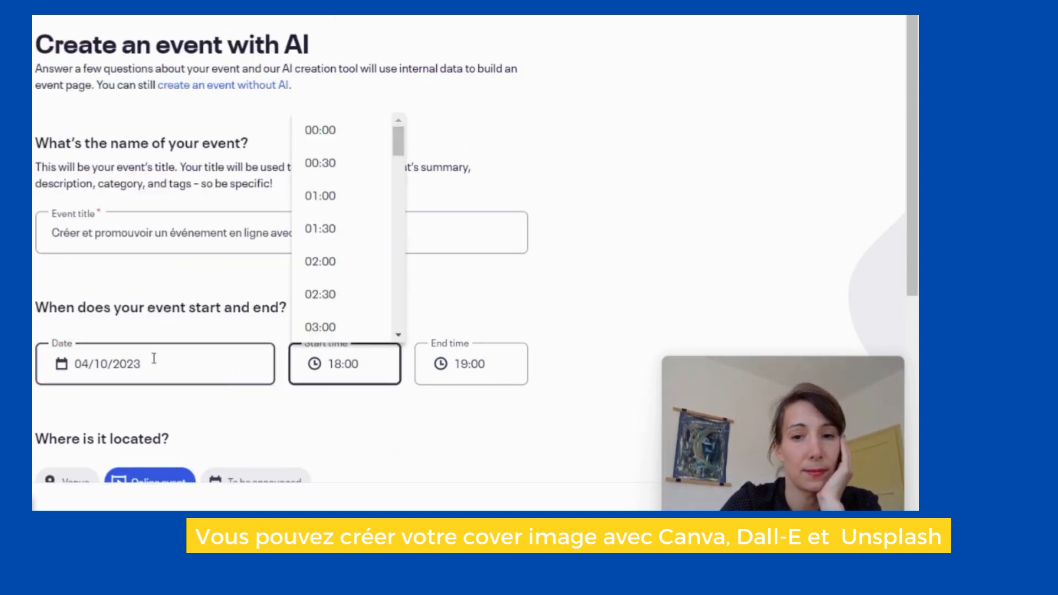
{"action": "left_click", "coordinate": [534, 264]}
Move the floating video window off the form's submit button, recheck the entries, and generate the event page
{"action": "scroll", "coordinate": [537, 268], "scroll_direction": "down", "scroll_amount": 8}
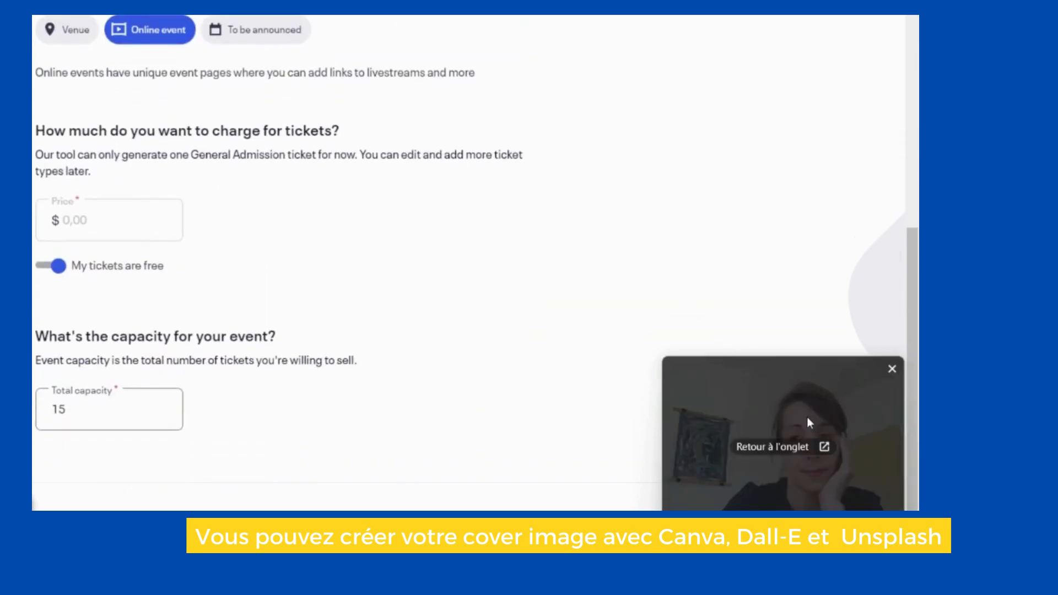
{"action": "left_click_drag", "start_coordinate": [807, 416], "coordinate": [792, 59]}
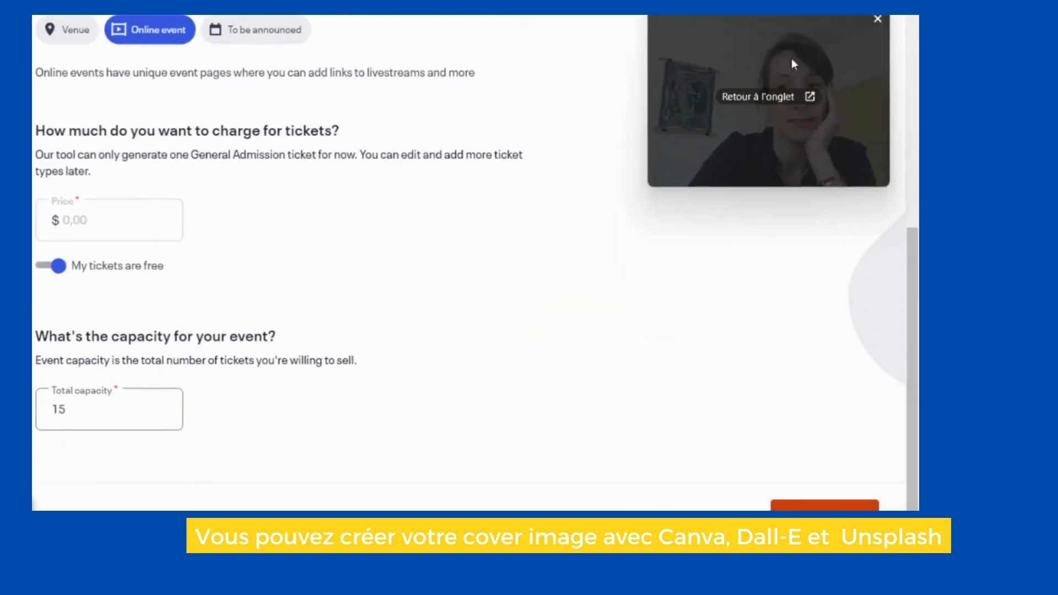
{"action": "scroll", "coordinate": [454, 411], "scroll_direction": "up", "scroll_amount": 8}
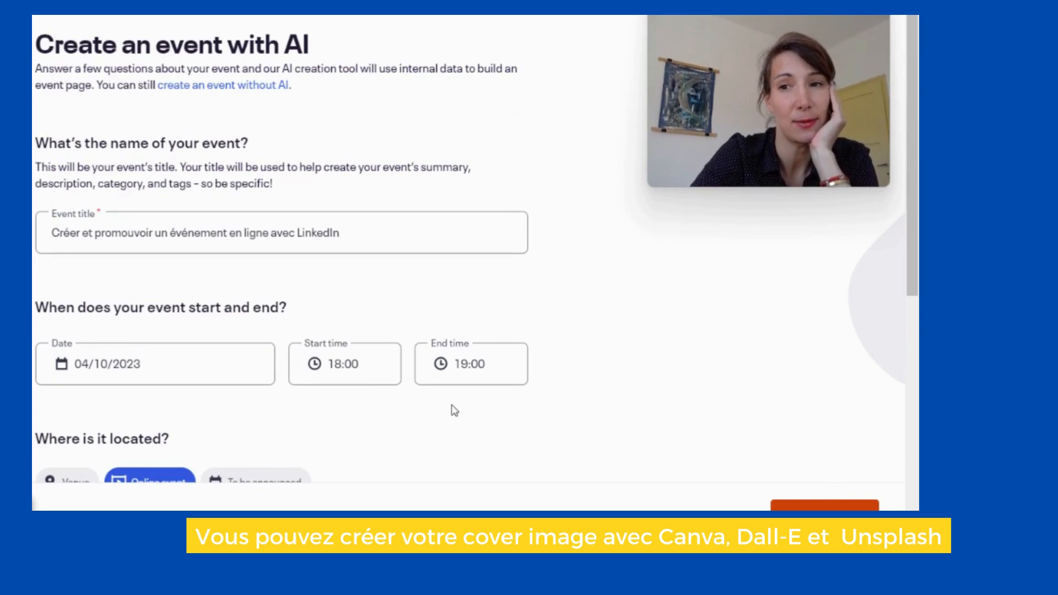
{"action": "mouse_move", "coordinate": [345, 552]}
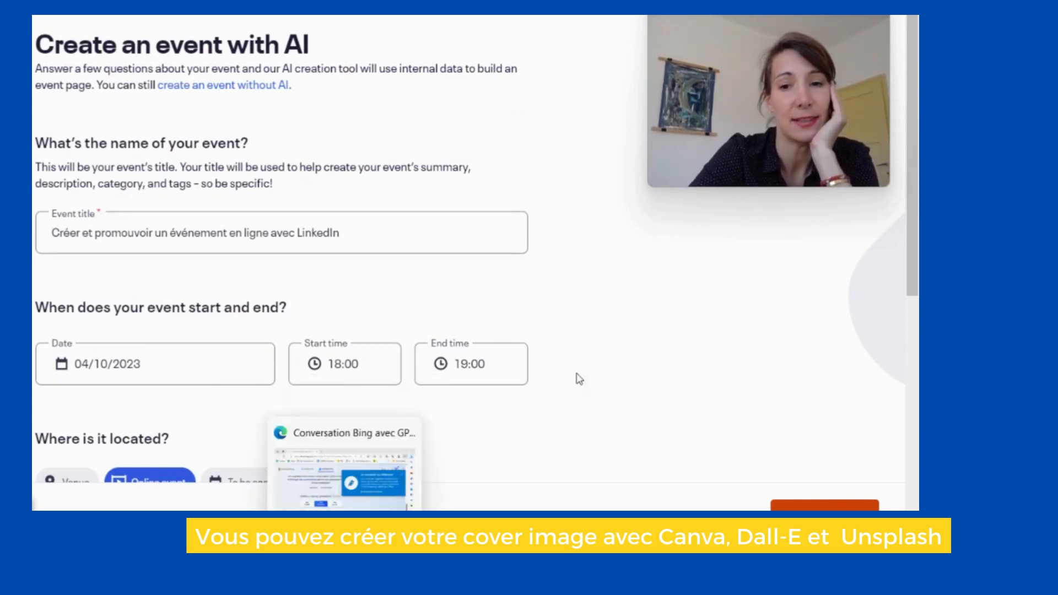
{"action": "scroll", "coordinate": [626, 371], "scroll_direction": "down", "scroll_amount": 6}
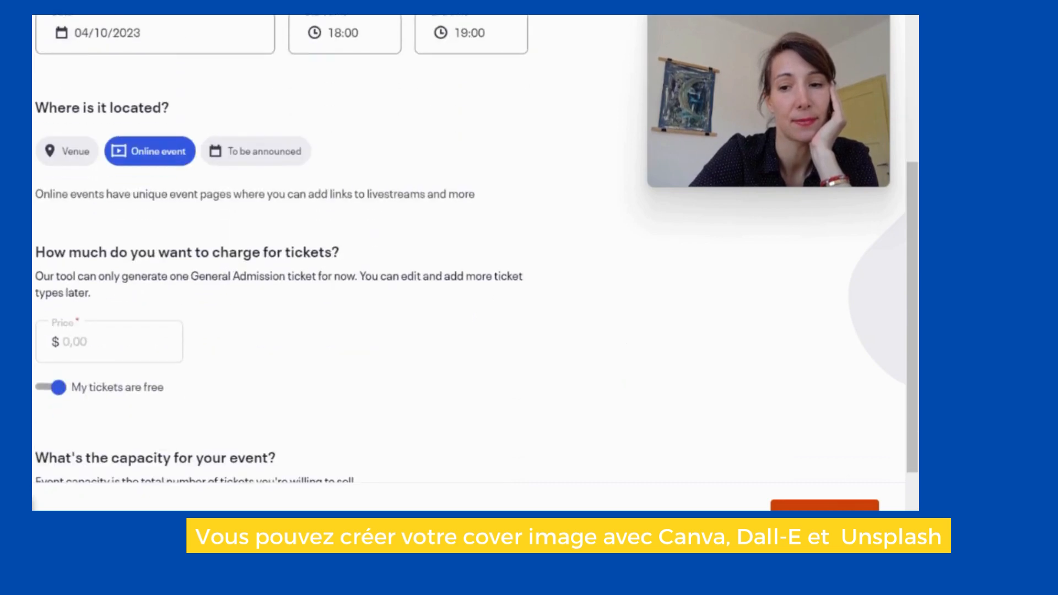
{"action": "left_click", "coordinate": [824, 505]}
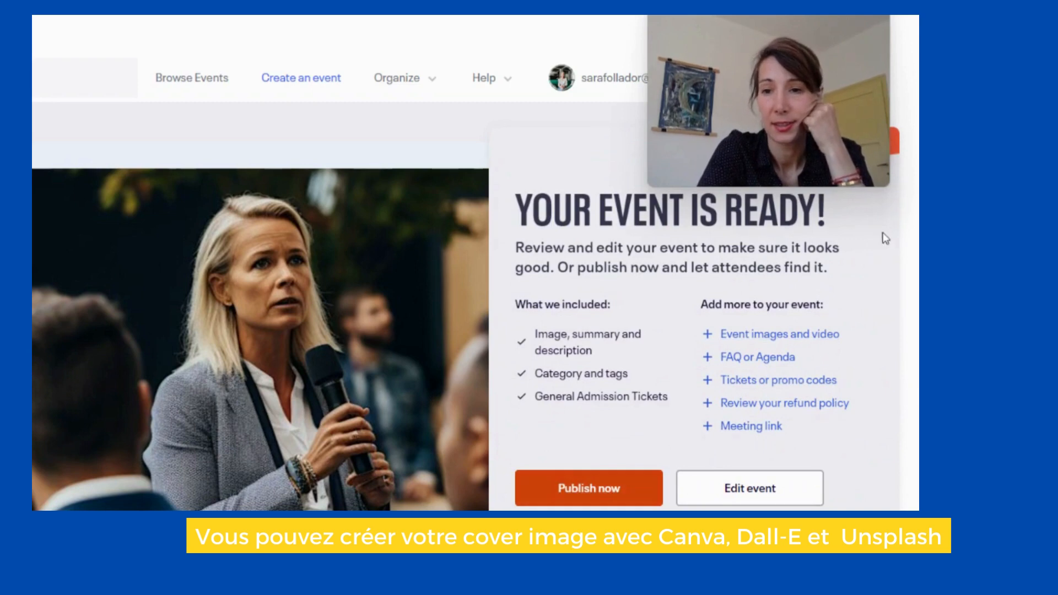
Move the floating video window aside and review the generated event page's cover image, title and summary
{"action": "mouse_move", "coordinate": [861, 82]}
{"action": "left_click_drag", "start_coordinate": [841, 81], "coordinate": [801, 2]}
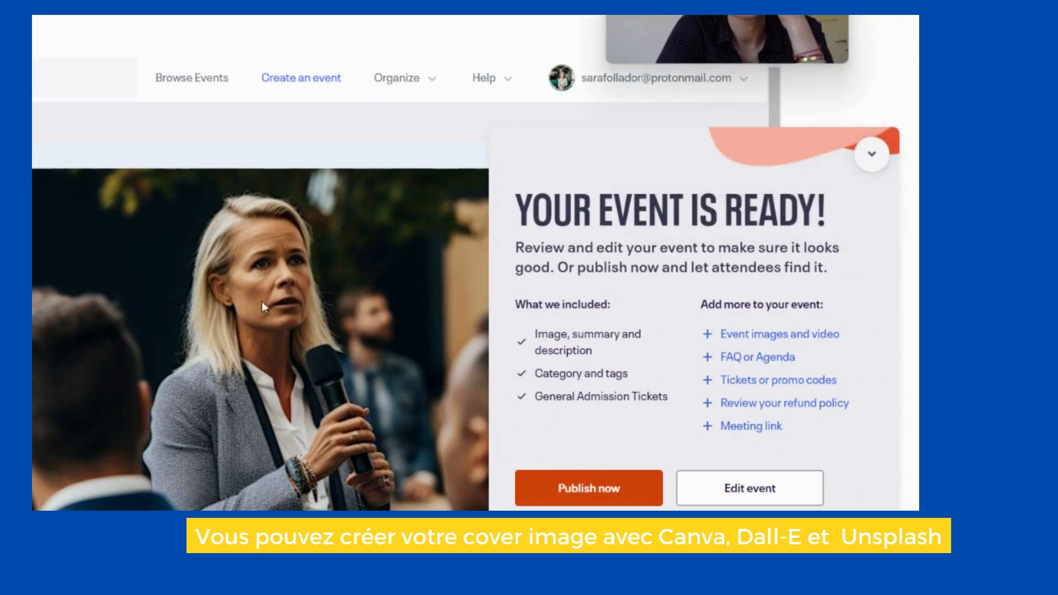
{"action": "scroll", "coordinate": [262, 302], "scroll_direction": "down", "scroll_amount": 1}
{"action": "scroll", "coordinate": [262, 302], "scroll_direction": "up", "scroll_amount": 1}
{"action": "scroll", "coordinate": [263, 302], "scroll_direction": "down", "scroll_amount": 8}
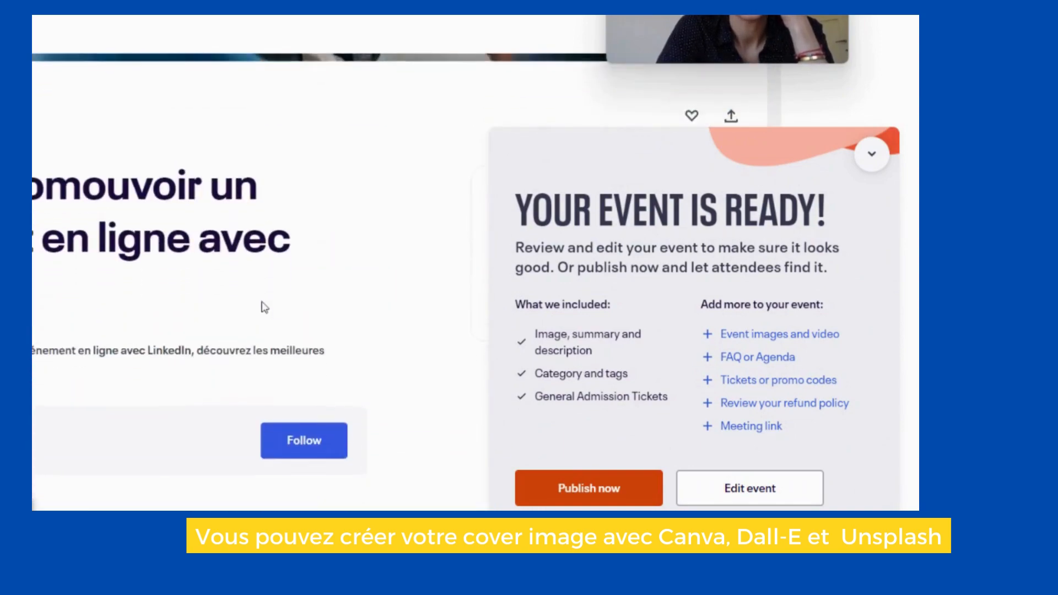
{"action": "scroll", "coordinate": [265, 307], "scroll_direction": "down", "scroll_amount": 3}
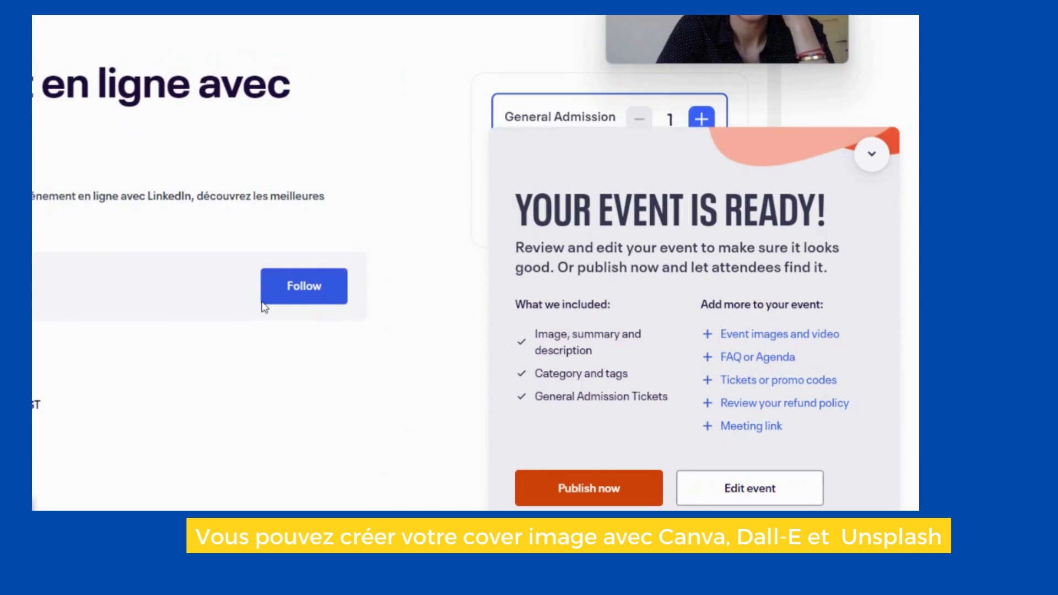
{"action": "scroll", "coordinate": [265, 307], "scroll_direction": "down", "scroll_amount": 1}
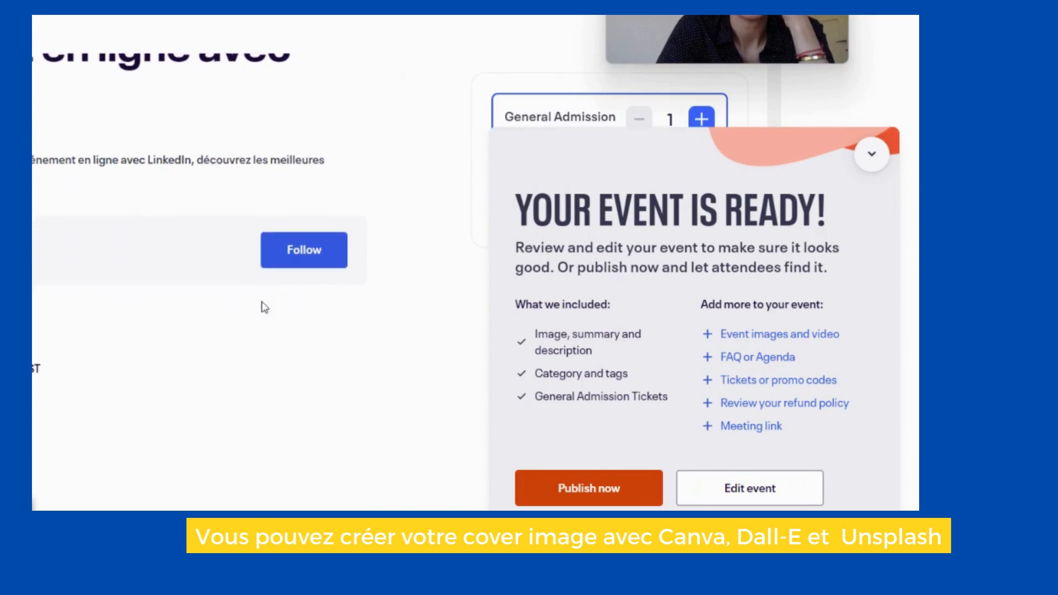
{"action": "scroll", "coordinate": [264, 307], "scroll_direction": "down", "scroll_amount": 1}
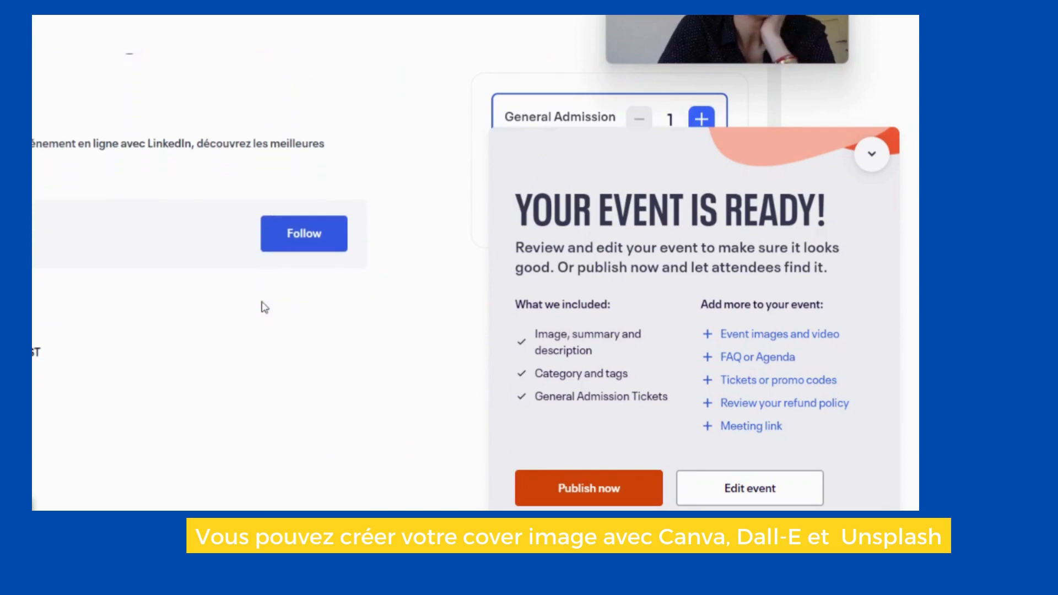
{"action": "scroll", "coordinate": [265, 307], "scroll_direction": "down", "scroll_amount": 1}
{"action": "scroll", "coordinate": [264, 307], "scroll_direction": "down", "scroll_amount": 1}
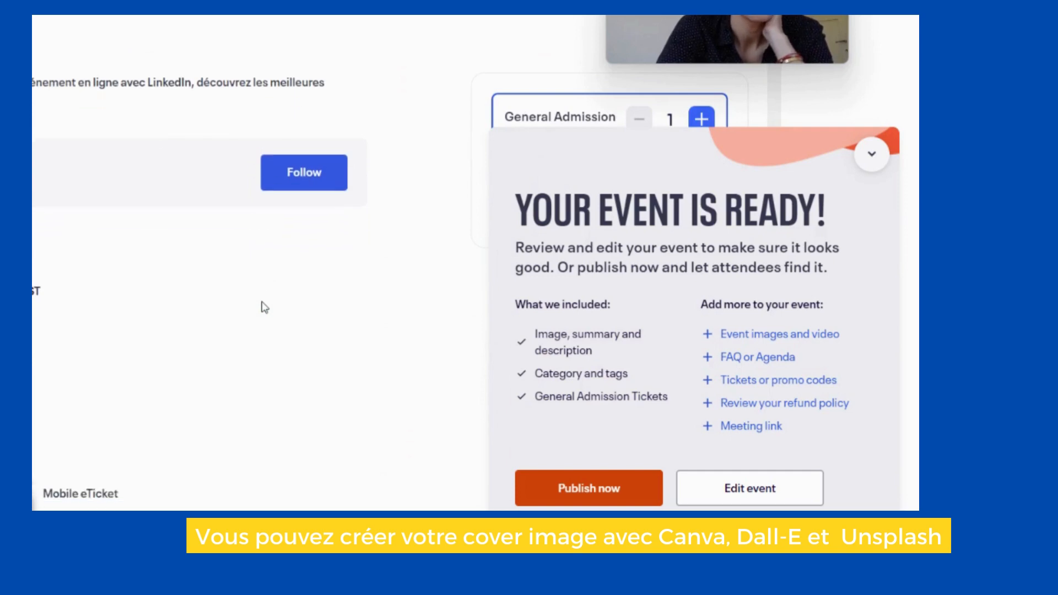
{"action": "scroll", "coordinate": [264, 307], "scroll_direction": "up", "scroll_amount": 3}
{"action": "scroll", "coordinate": [265, 307], "scroll_direction": "down", "scroll_amount": 1}
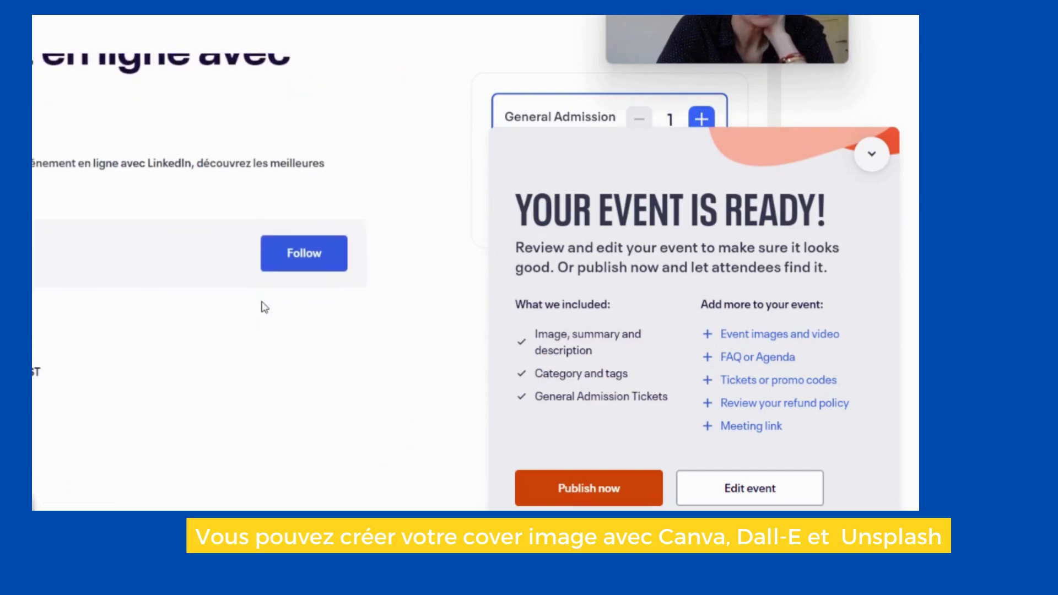
{"action": "scroll", "coordinate": [264, 307], "scroll_direction": "down", "scroll_amount": 1}
{"action": "scroll", "coordinate": [265, 307], "scroll_direction": "up", "scroll_amount": 4}
{"action": "scroll", "coordinate": [265, 307], "scroll_direction": "down", "scroll_amount": 4}
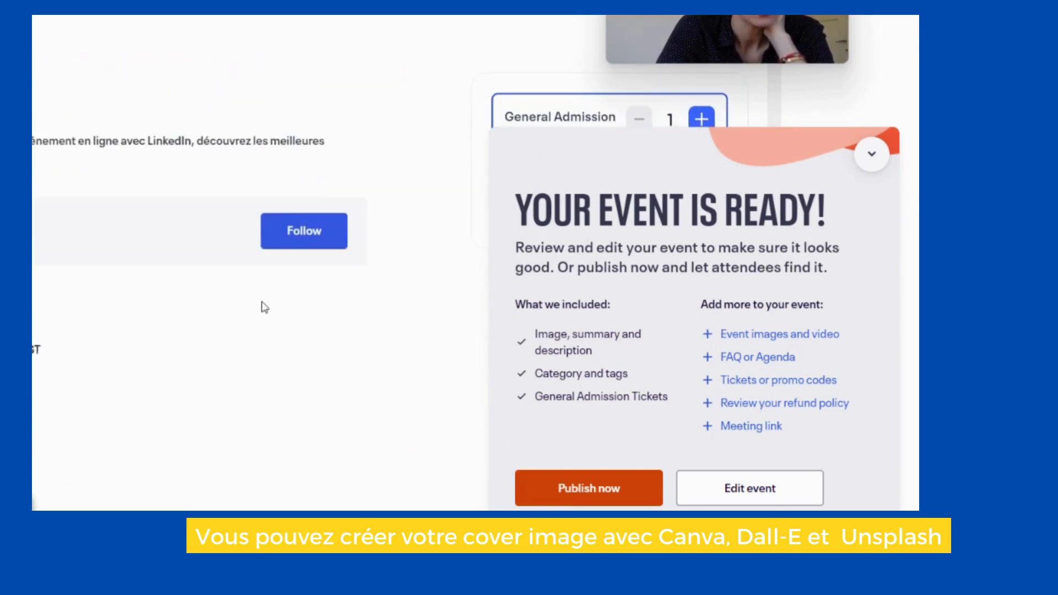
Read through the AI-generated event description and check its category labels and hashtags
{"action": "scroll", "coordinate": [265, 307], "scroll_direction": "down", "scroll_amount": 9}
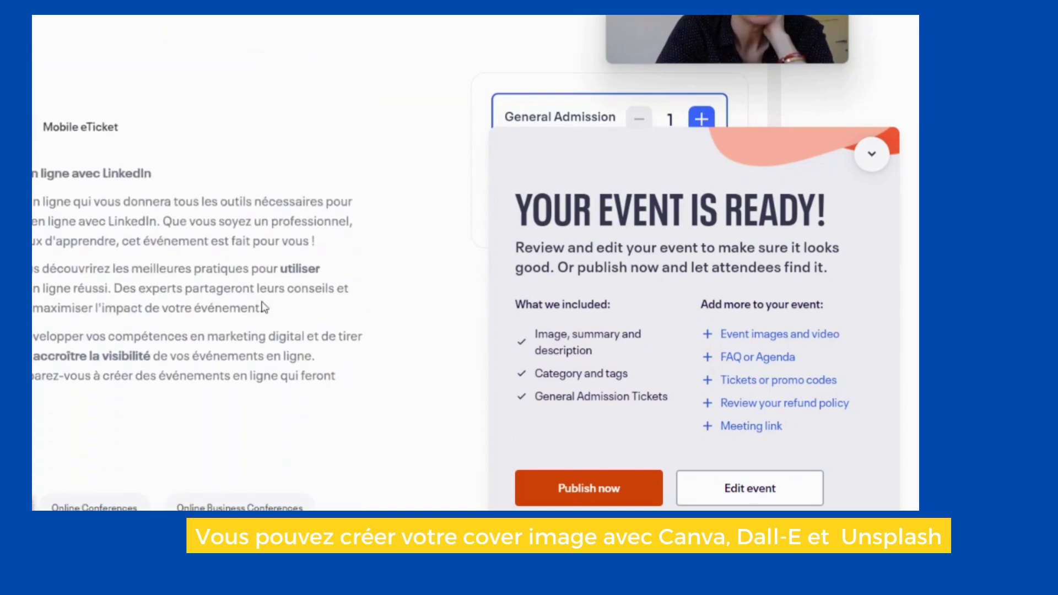
{"action": "scroll", "coordinate": [263, 307], "scroll_direction": "down", "scroll_amount": 1}
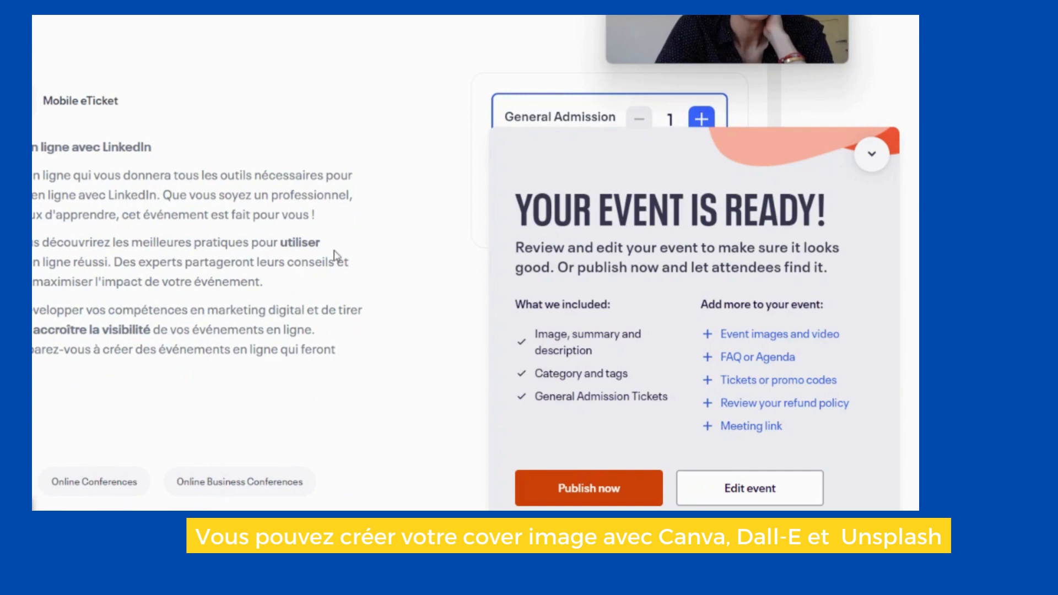
{"action": "scroll", "coordinate": [334, 256], "scroll_direction": "down", "scroll_amount": 2}
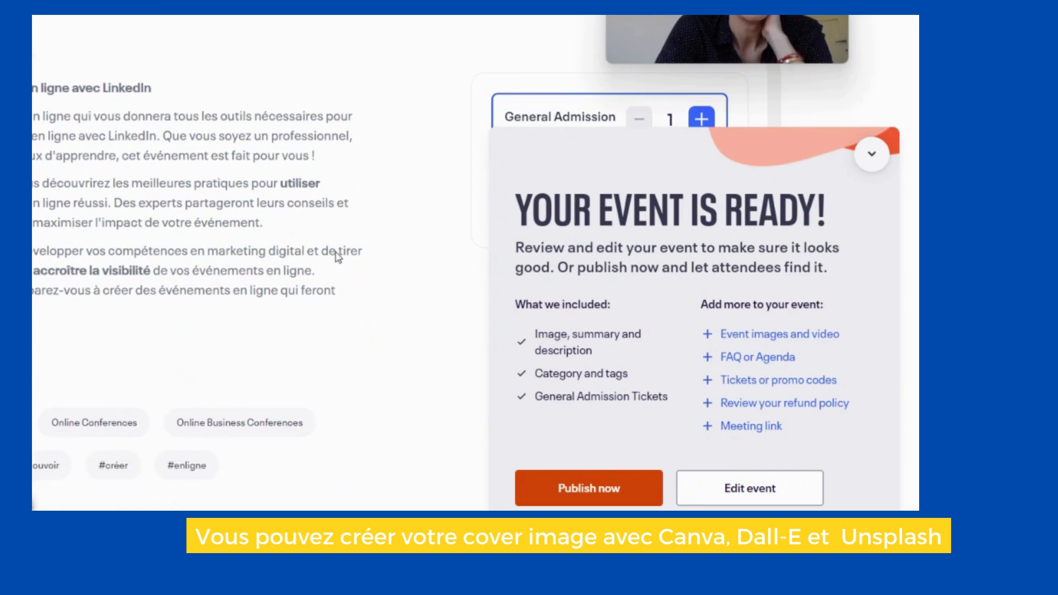
{"action": "scroll", "coordinate": [337, 257], "scroll_direction": "down", "scroll_amount": 1}
{"action": "scroll", "coordinate": [337, 257], "scroll_direction": "down", "scroll_amount": 1}
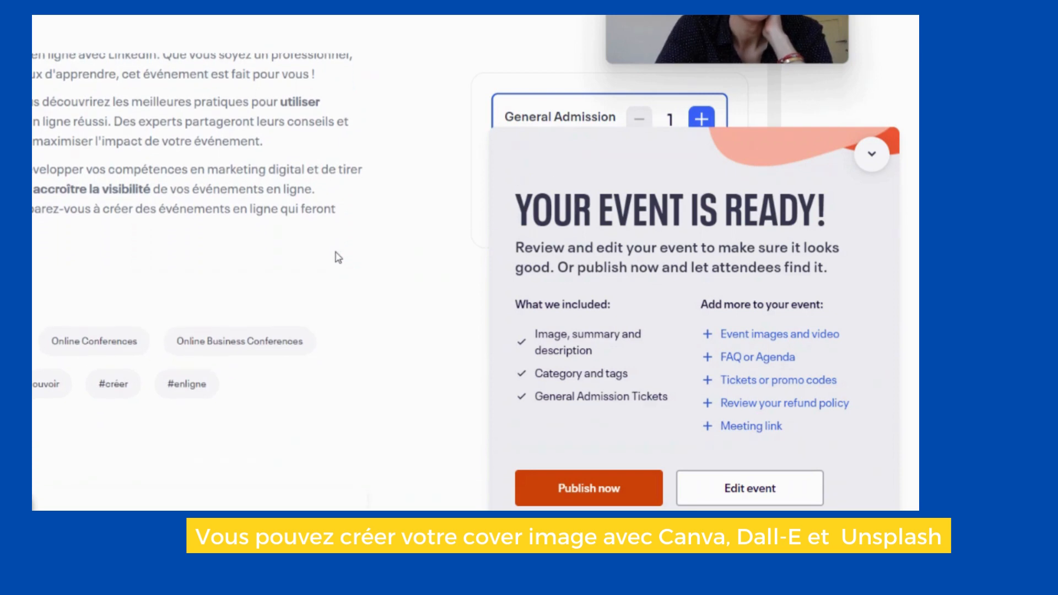
{"action": "scroll", "coordinate": [338, 257], "scroll_direction": "down", "scroll_amount": 2}
{"action": "scroll", "coordinate": [338, 258], "scroll_direction": "up", "scroll_amount": 8}
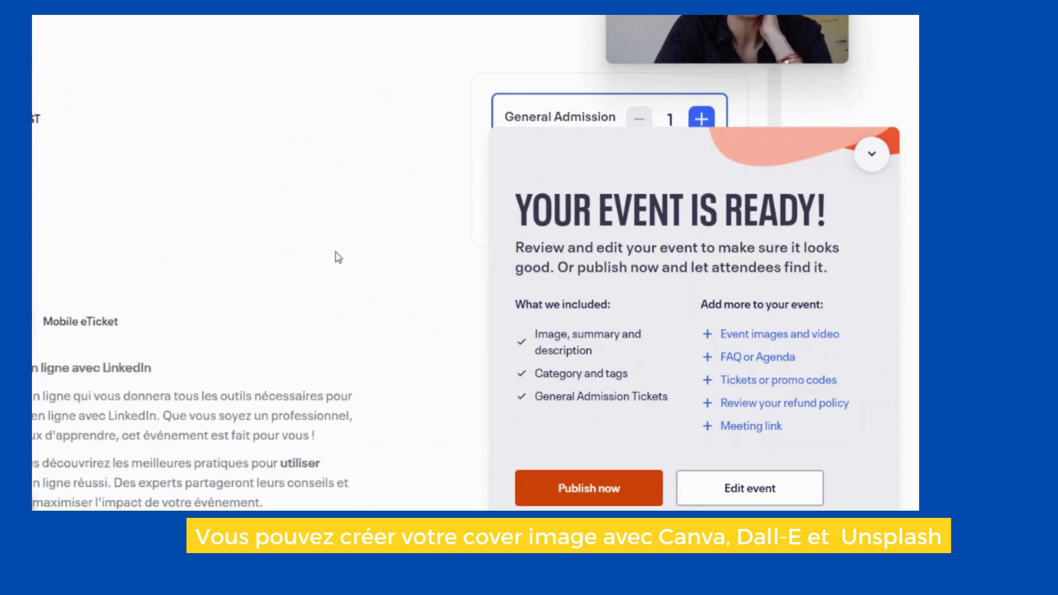
{"action": "scroll", "coordinate": [338, 257], "scroll_direction": "up", "scroll_amount": 4}
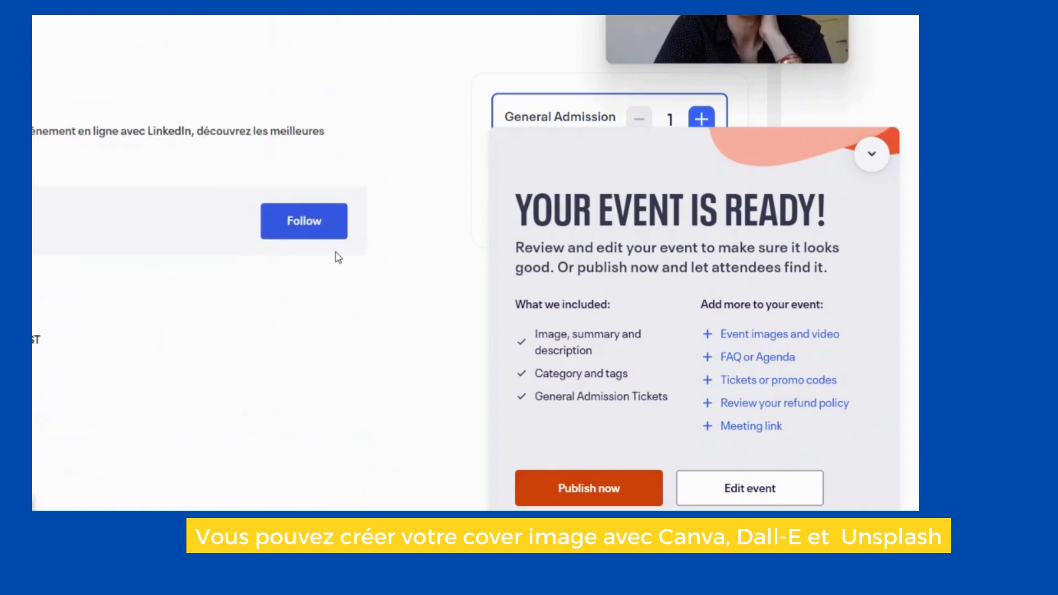
{"action": "scroll", "coordinate": [338, 257], "scroll_direction": "down", "scroll_amount": 3}
{"action": "scroll", "coordinate": [338, 257], "scroll_direction": "down", "scroll_amount": 3}
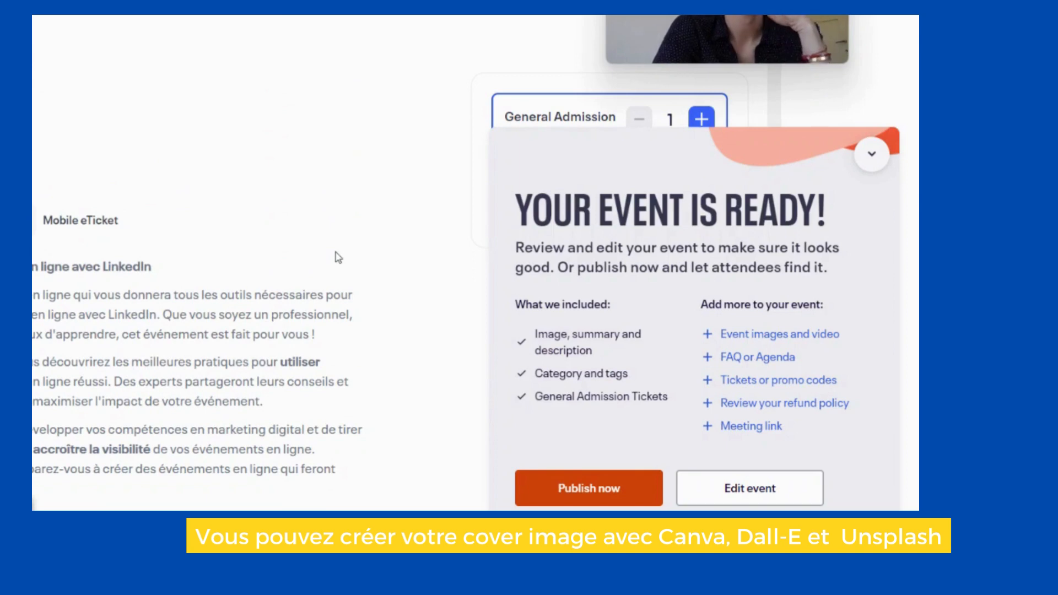
{"action": "scroll", "coordinate": [338, 258], "scroll_direction": "down", "scroll_amount": 3}
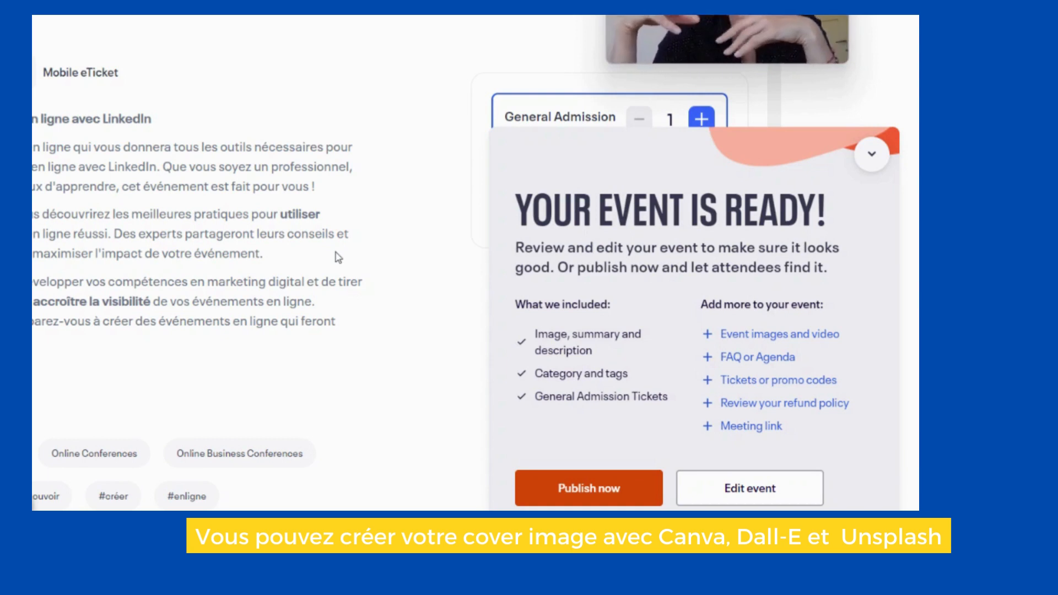
Examine the tags and organizer section down to the page footer, then look over the whole event preview again
{"action": "scroll", "coordinate": [157, 180], "scroll_direction": "down", "scroll_amount": 4}
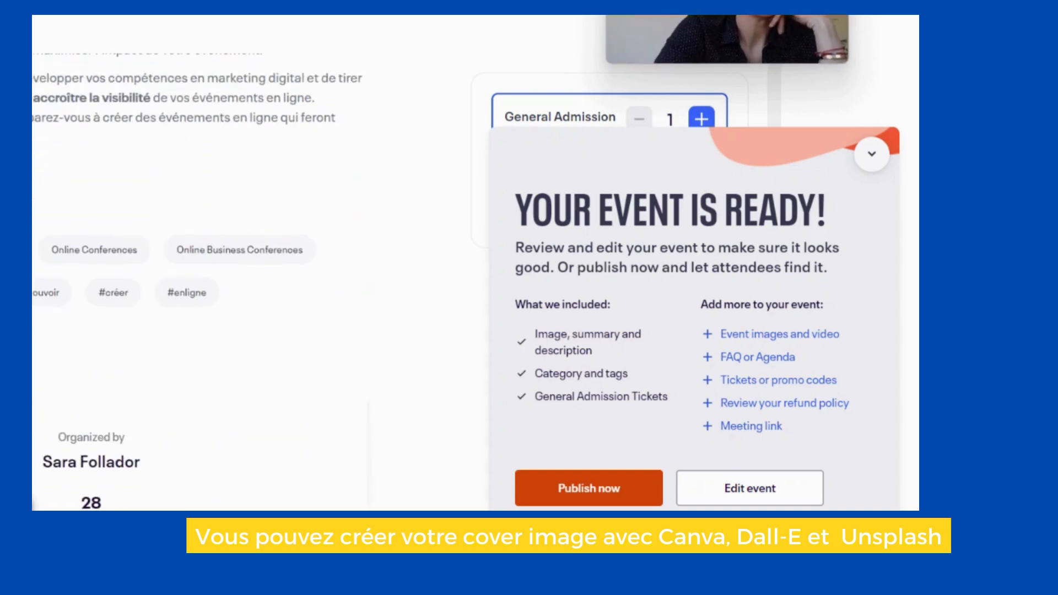
{"action": "scroll", "coordinate": [233, 291], "scroll_direction": "down", "scroll_amount": 2}
{"action": "scroll", "coordinate": [233, 290], "scroll_direction": "down", "scroll_amount": 3}
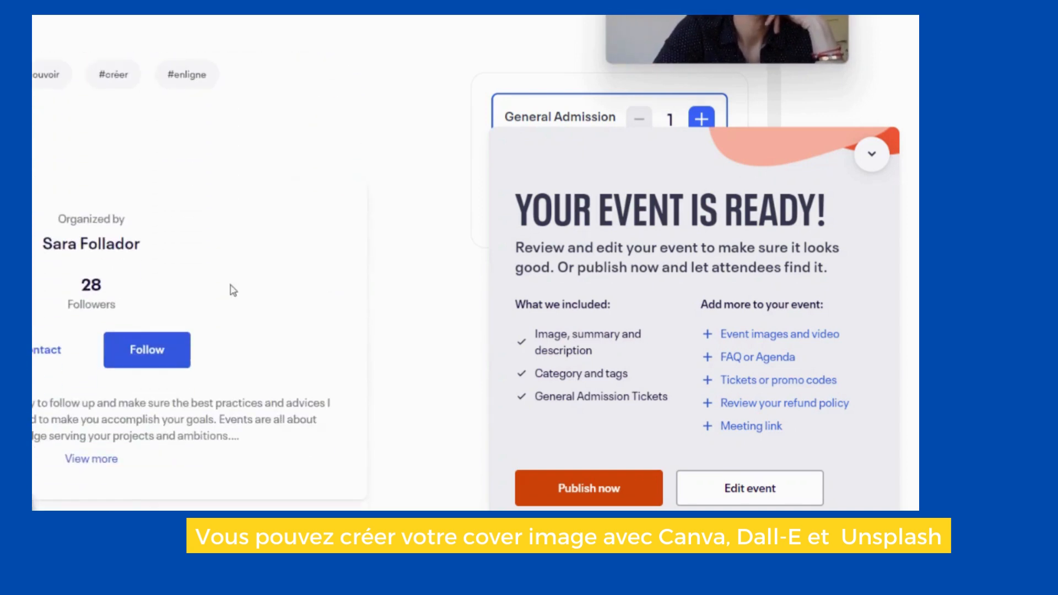
{"action": "scroll", "coordinate": [233, 291], "scroll_direction": "down", "scroll_amount": 2}
{"action": "scroll", "coordinate": [233, 290], "scroll_direction": "down", "scroll_amount": 3}
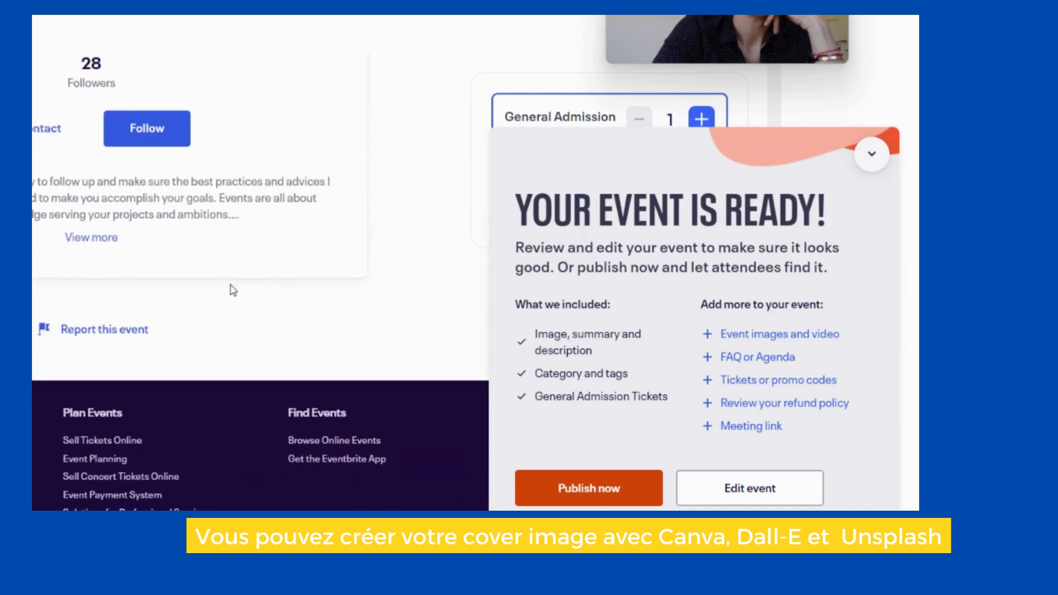
{"action": "scroll", "coordinate": [233, 291], "scroll_direction": "up", "scroll_amount": 1}
{"action": "scroll", "coordinate": [267, 325], "scroll_direction": "up", "scroll_amount": 15}
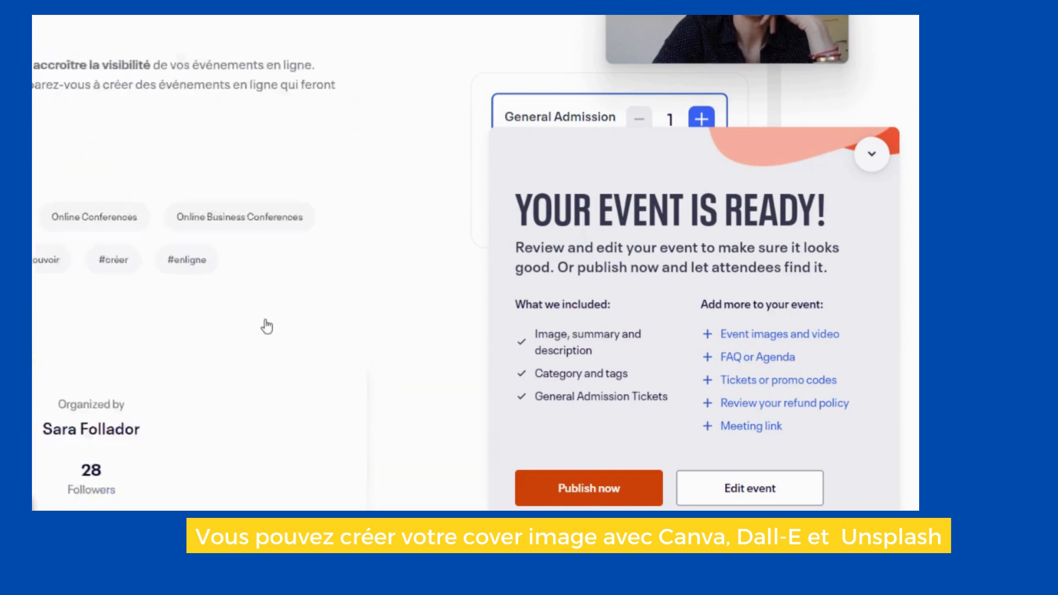
{"action": "scroll", "coordinate": [267, 326], "scroll_direction": "down", "scroll_amount": 7}
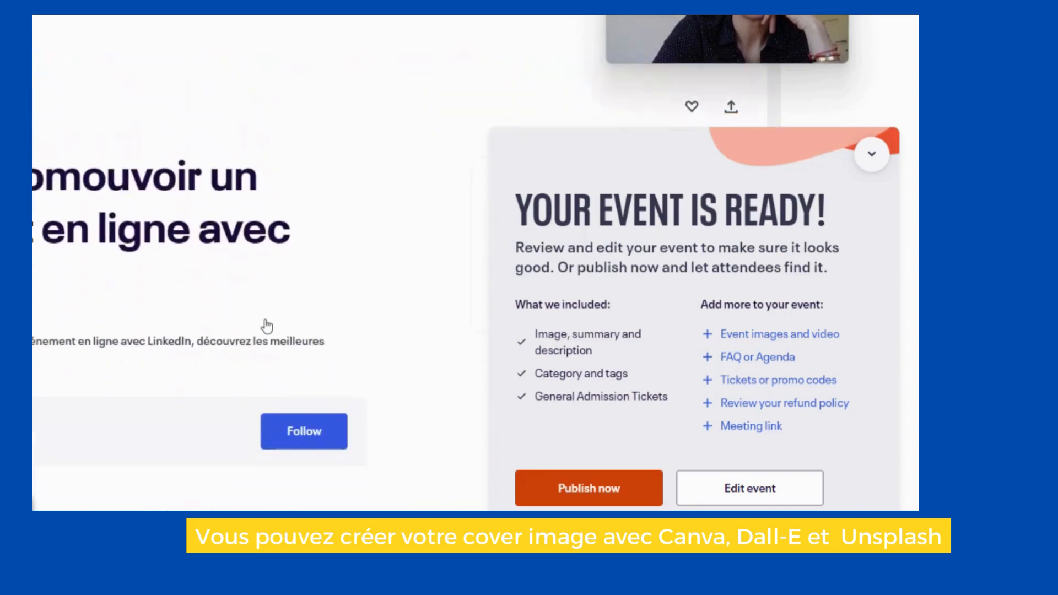
{"action": "scroll", "coordinate": [267, 326], "scroll_direction": "down", "scroll_amount": 5}
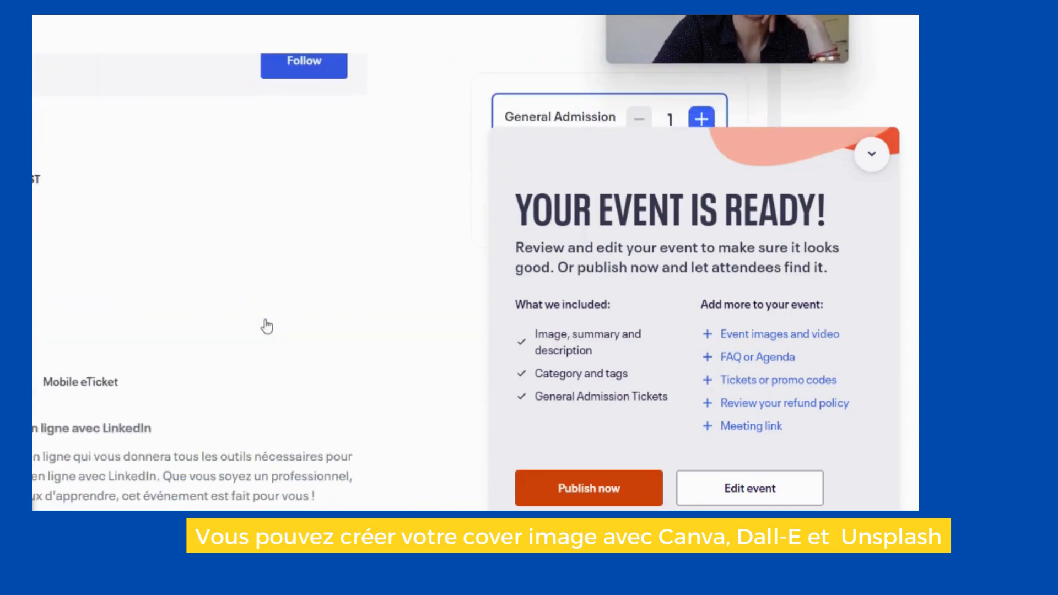
{"action": "scroll", "coordinate": [267, 326], "scroll_direction": "up", "scroll_amount": 12}
{"action": "scroll", "coordinate": [267, 326], "scroll_direction": "down", "scroll_amount": 5}
{"action": "scroll", "coordinate": [267, 326], "scroll_direction": "down", "scroll_amount": 8}
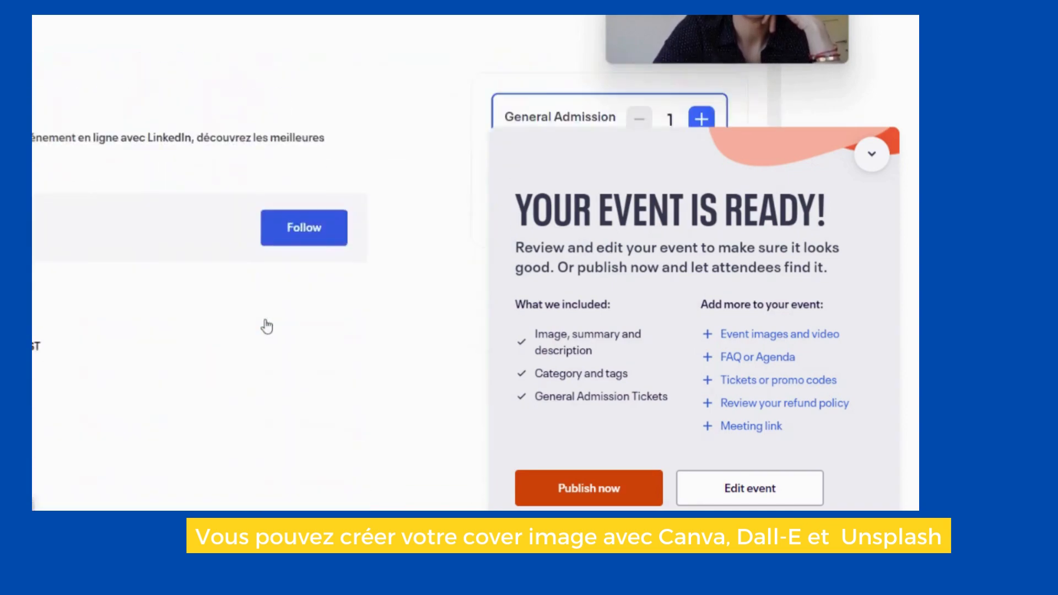
Publish the event and move the floating video window away from the Boost trial offer
{"action": "left_click", "coordinate": [615, 496]}
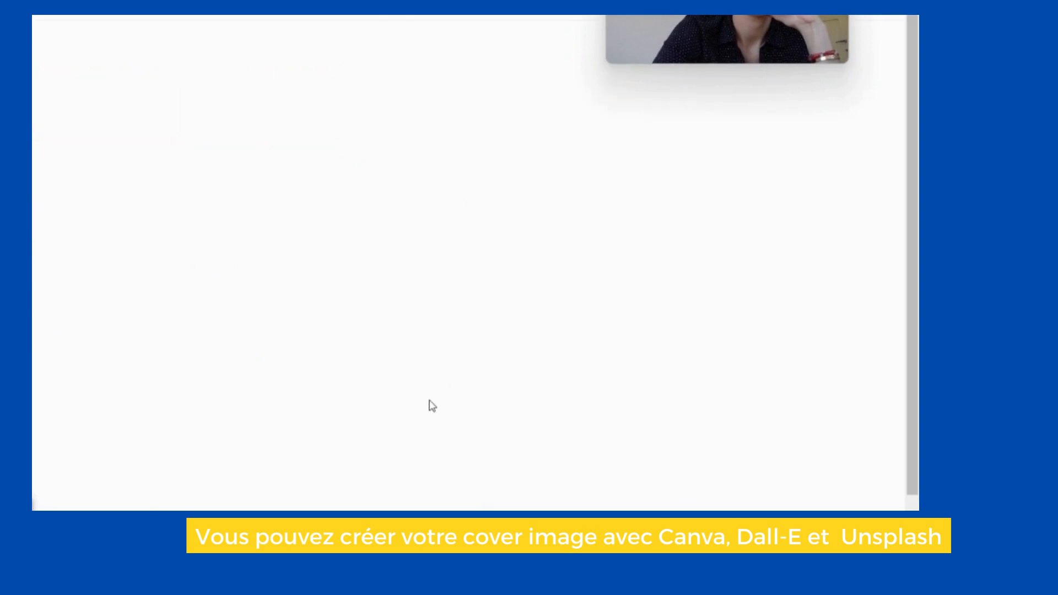
{"action": "scroll", "coordinate": [463, 213], "scroll_direction": "down", "scroll_amount": 2}
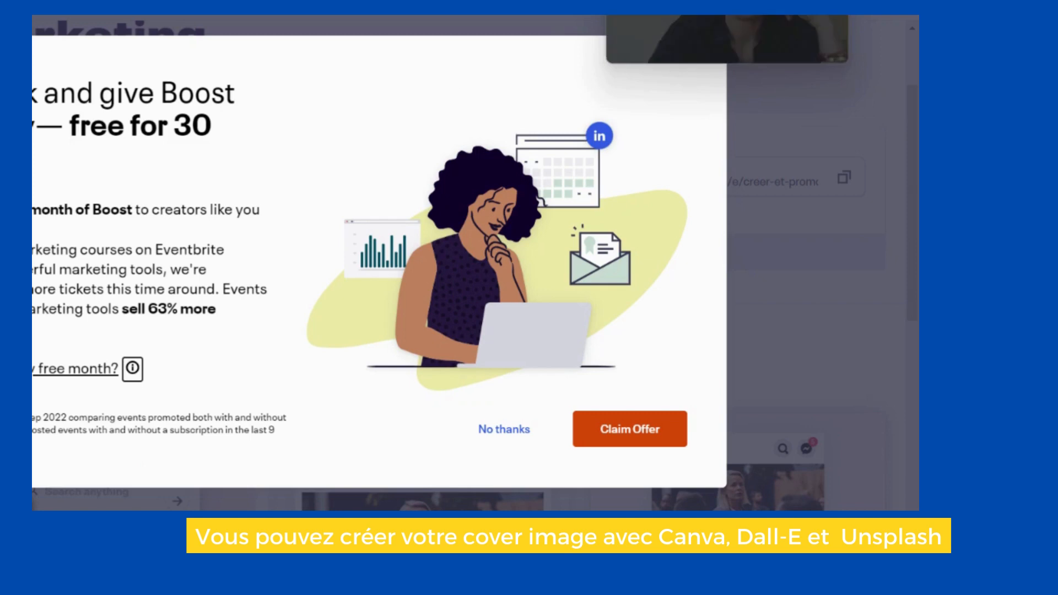
{"action": "left_click_drag", "start_coordinate": [716, 17], "coordinate": [916, 66]}
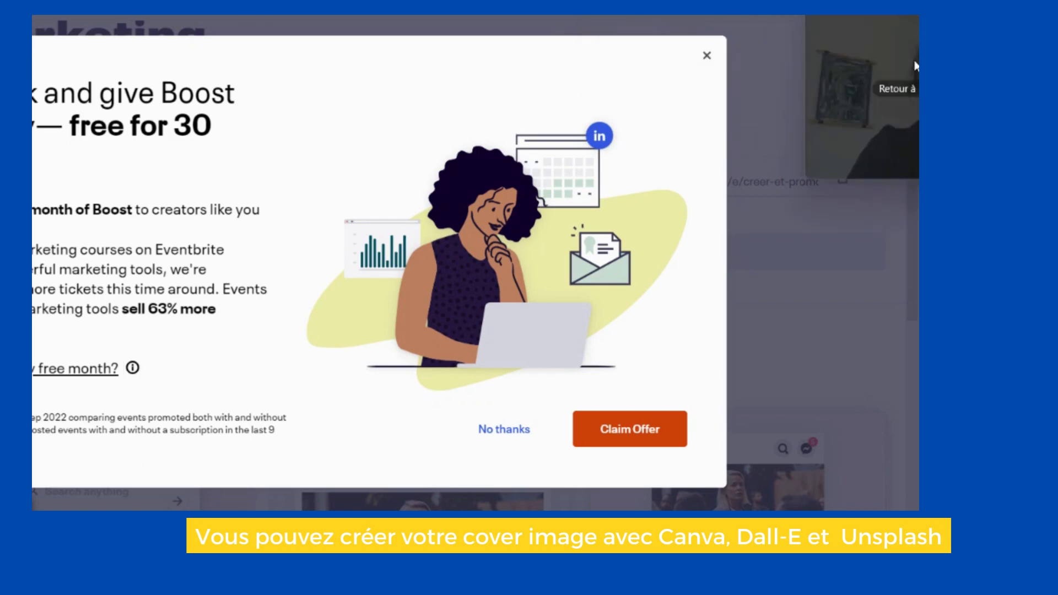
Dismiss both Boost trial offers and move the floating video window away from the event URL and account area
{"action": "left_click", "coordinate": [707, 55]}
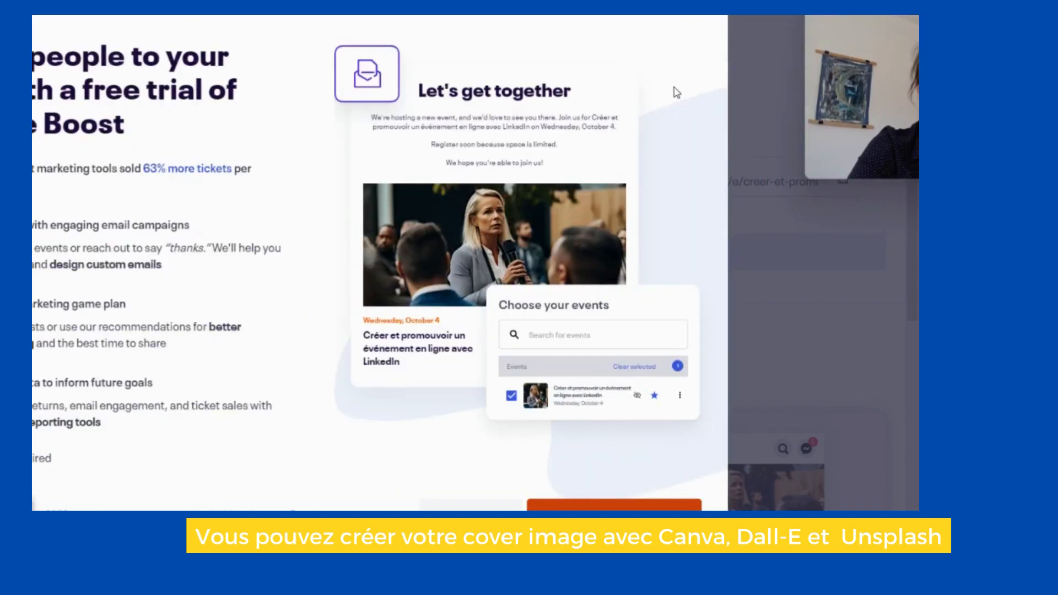
{"action": "left_click", "coordinate": [712, 58]}
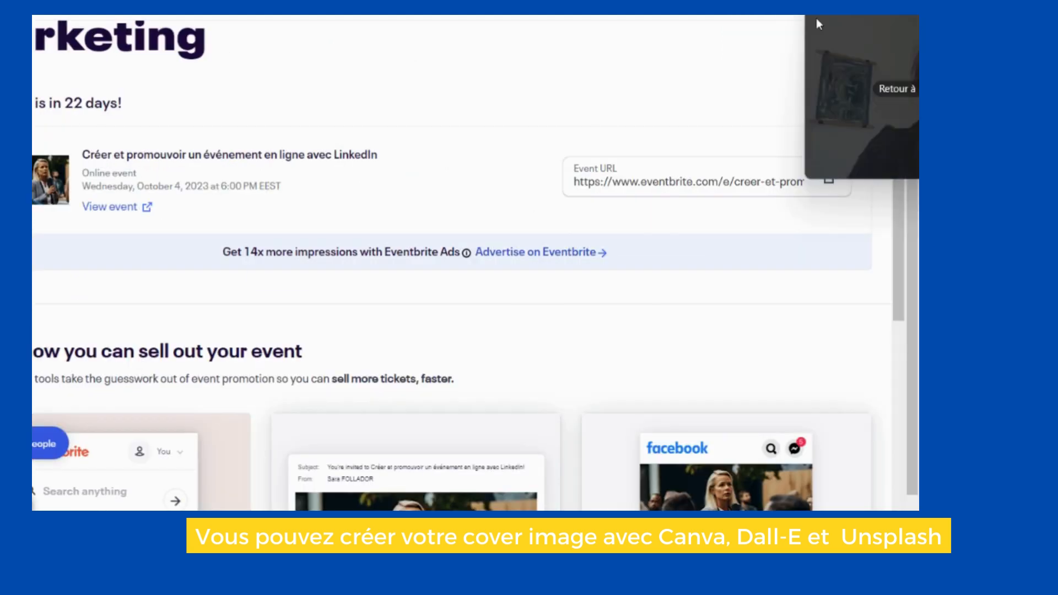
{"action": "left_click_drag", "start_coordinate": [860, 80], "coordinate": [618, 77]}
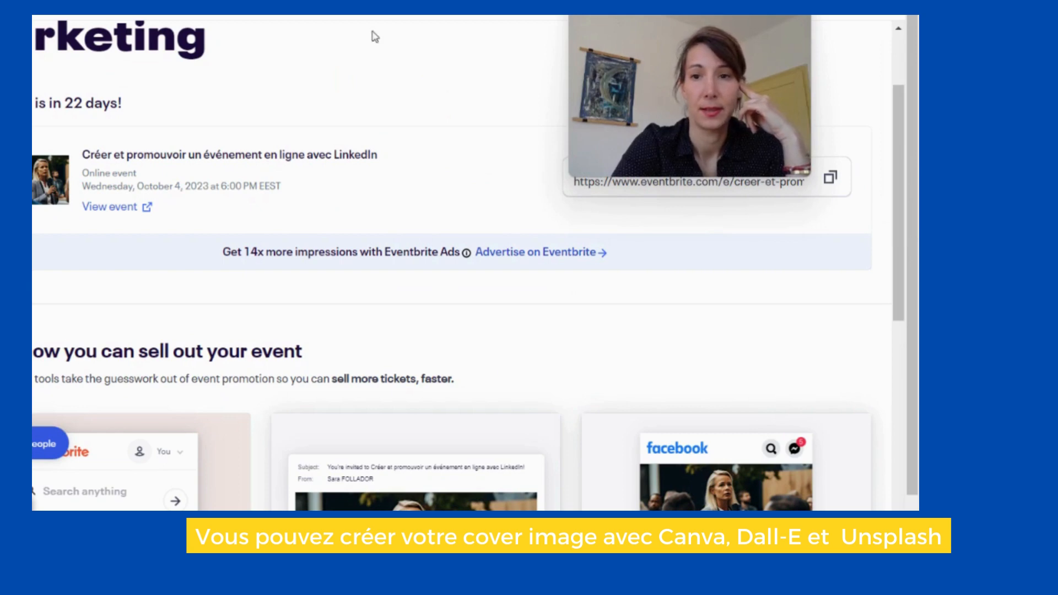
{"action": "left_click_drag", "start_coordinate": [762, 19], "coordinate": [534, 44]}
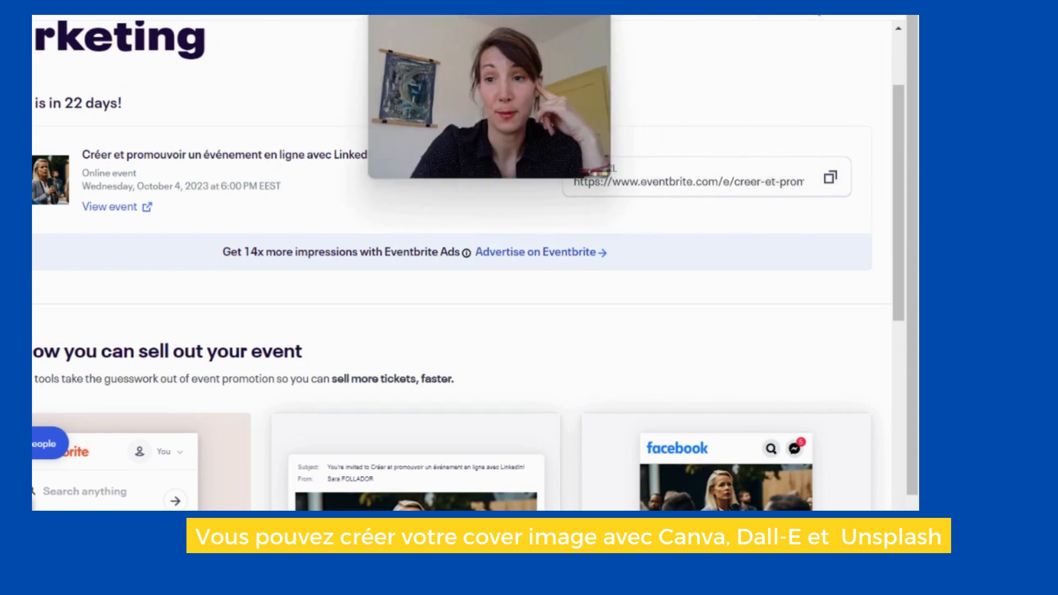
Start a copy of the published event from its event options, moving the floating video window out of the way
{"action": "left_click", "coordinate": [885, 16]}
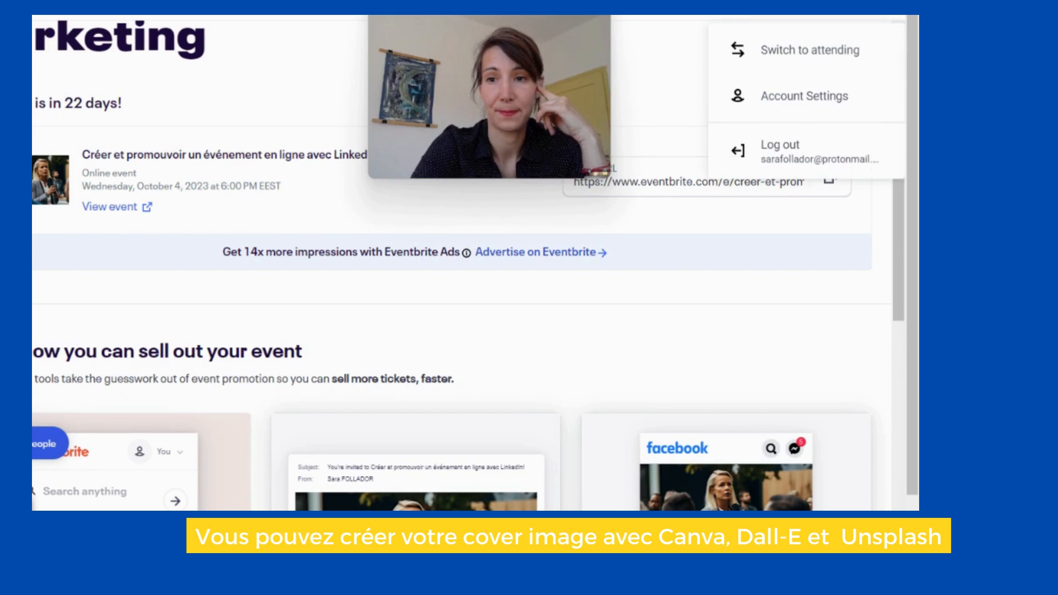
{"action": "left_click", "coordinate": [817, 15]}
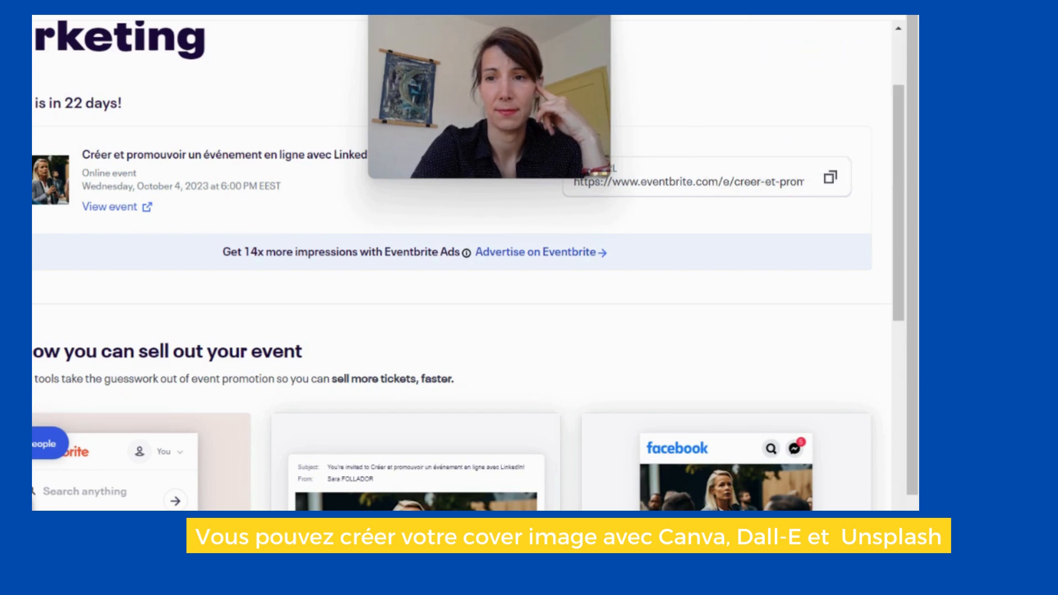
{"action": "left_click", "coordinate": [703, 15]}
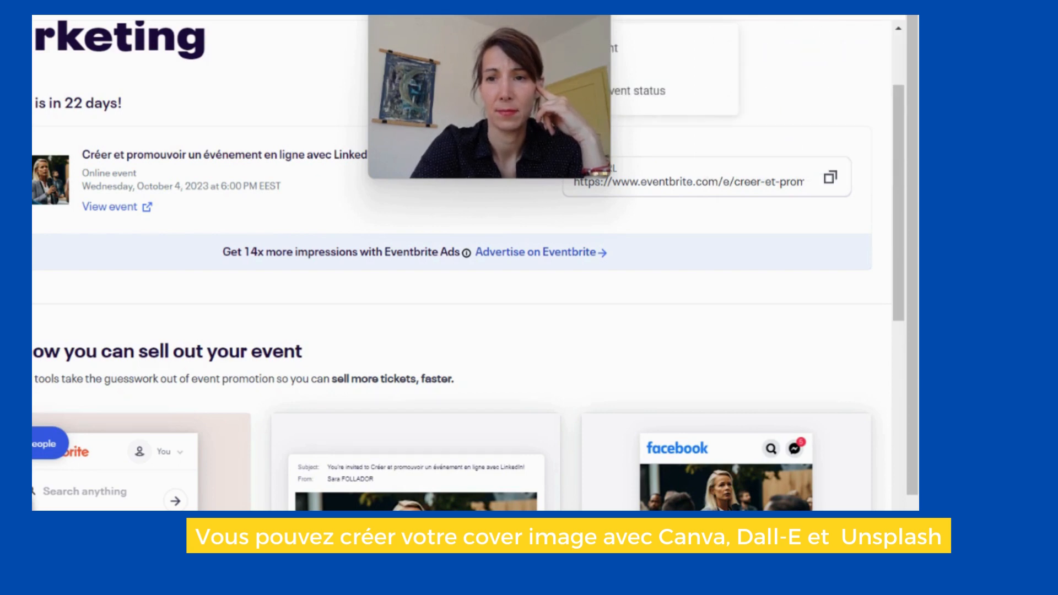
{"action": "left_click_drag", "start_coordinate": [507, 57], "coordinate": [133, 207]}
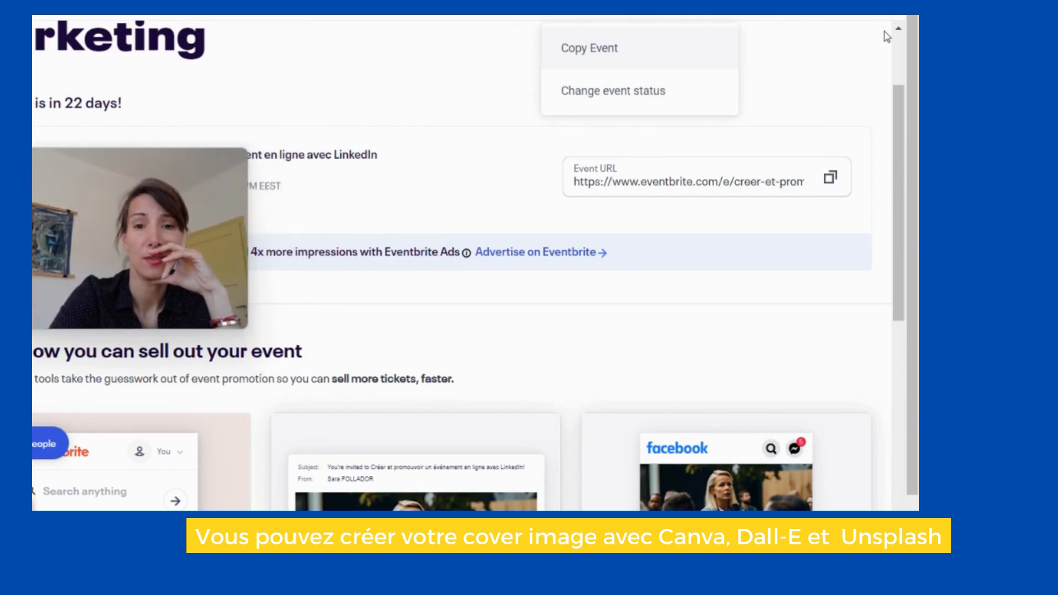
{"action": "left_click", "coordinate": [646, 52]}
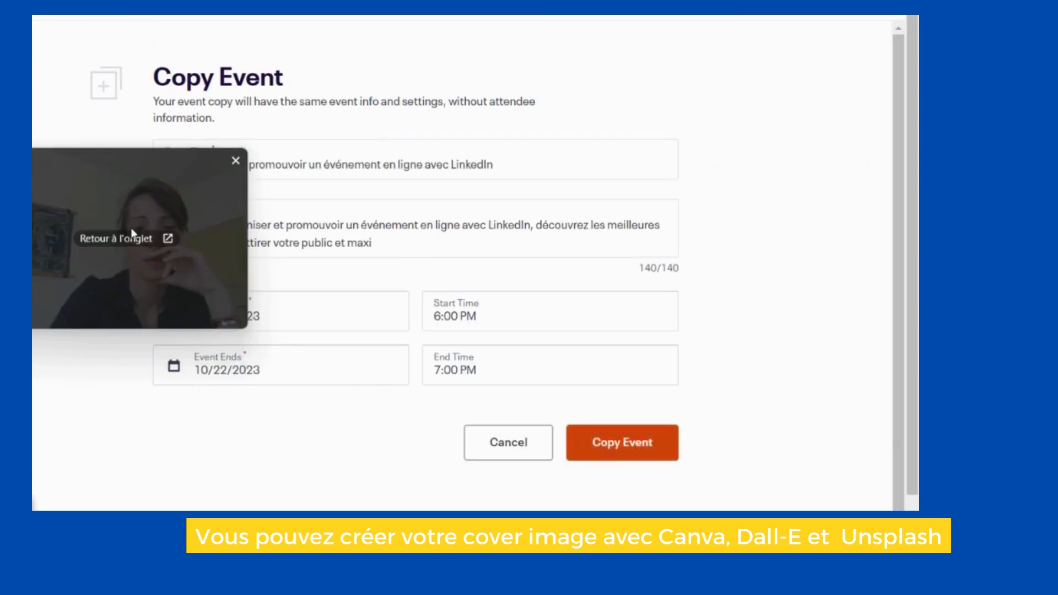
Uncover the copy form and remove "Copy of" from the event title
{"action": "left_click_drag", "start_coordinate": [134, 259], "coordinate": [655, 104]}
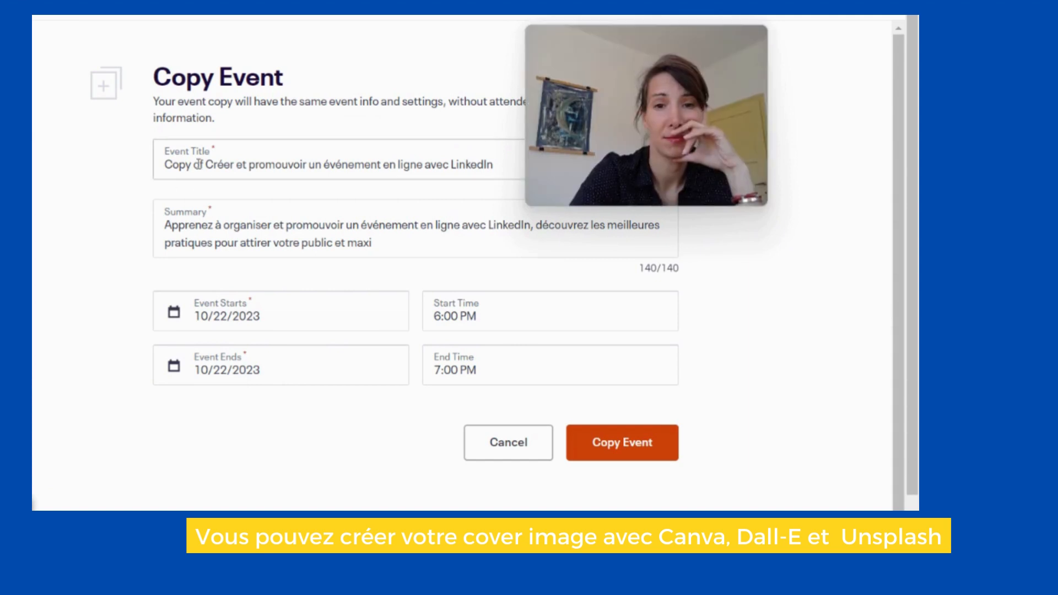
{"action": "left_click_drag", "start_coordinate": [206, 164], "coordinate": [157, 168]}
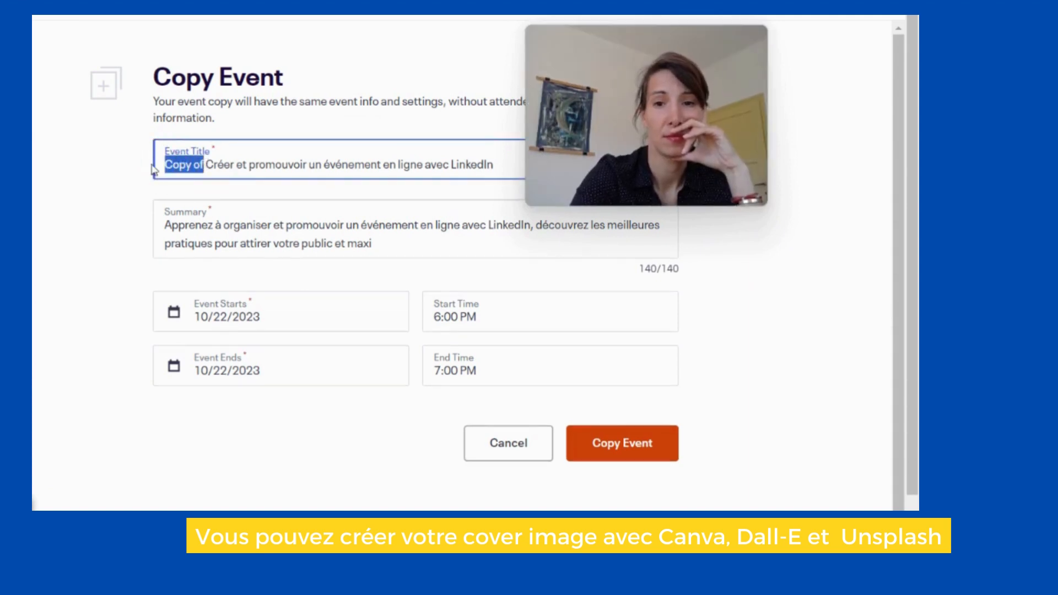
{"action": "key", "text": "BackSpace"}
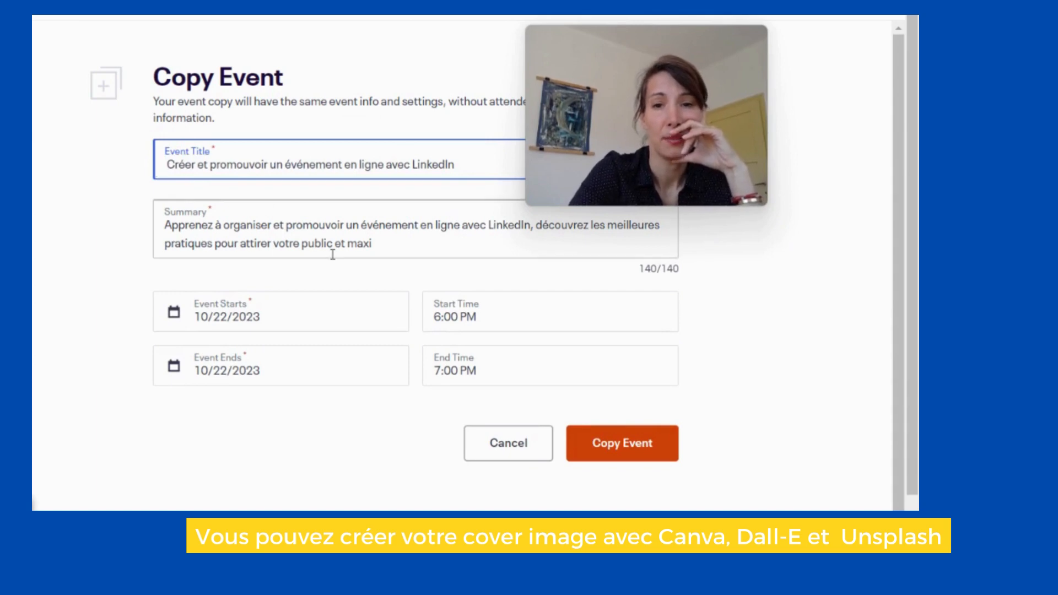
Shorten the copied event's summary by removing the cut-off ending so it finishes with "pratiques pour attirer votre public"
{"action": "left_click", "coordinate": [412, 244]}
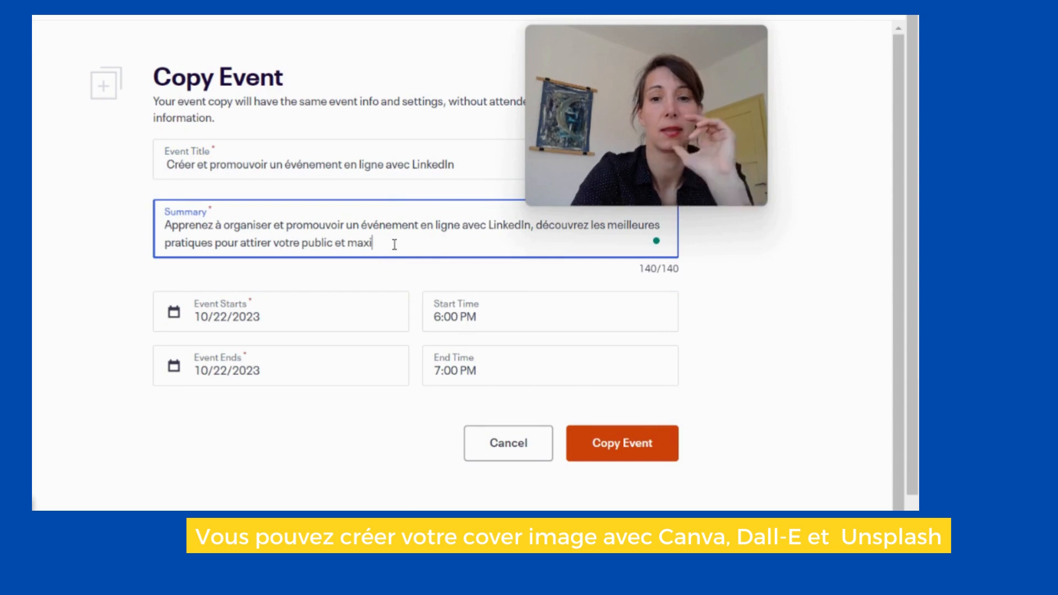
{"action": "key", "text": "BackSpace"}
{"action": "key", "text": "BackSpace"}
{"action": "key", "text": "BackSpace"}
{"action": "key", "text": "BackSpace"}
{"action": "key", "text": "BackSpace"}
{"action": "key", "text": "BackSpace"}
{"action": "key", "text": "BackSpace"}
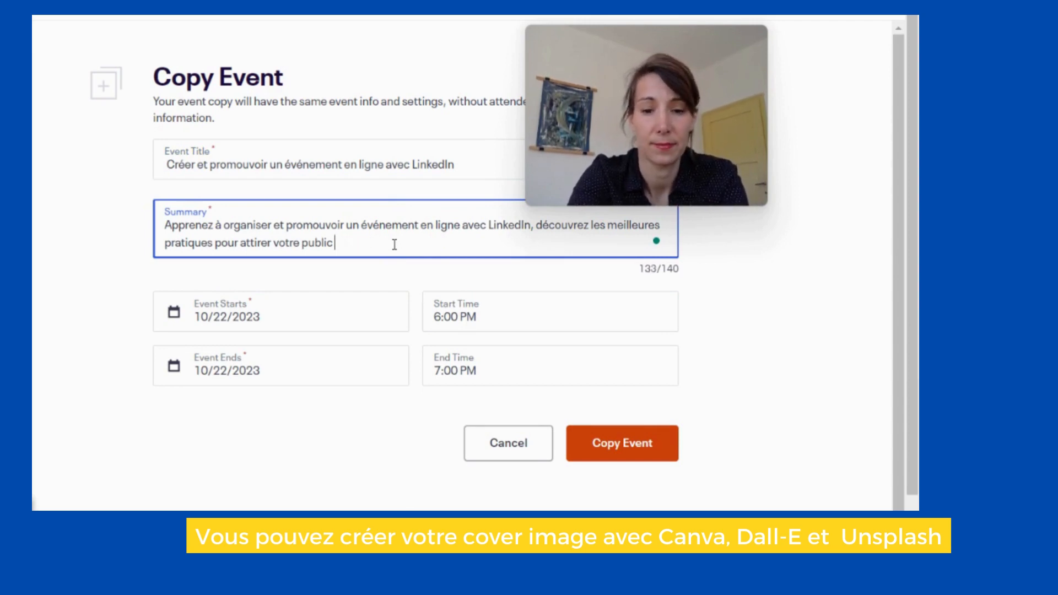
{"action": "type", "text": "et enga"}
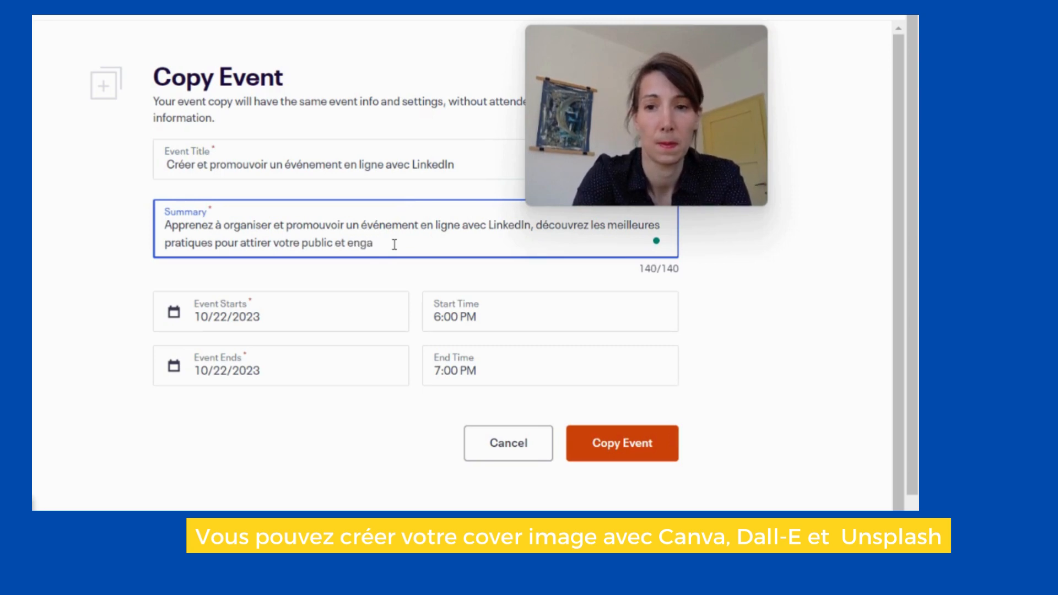
{"action": "key", "text": "BackSpace"}
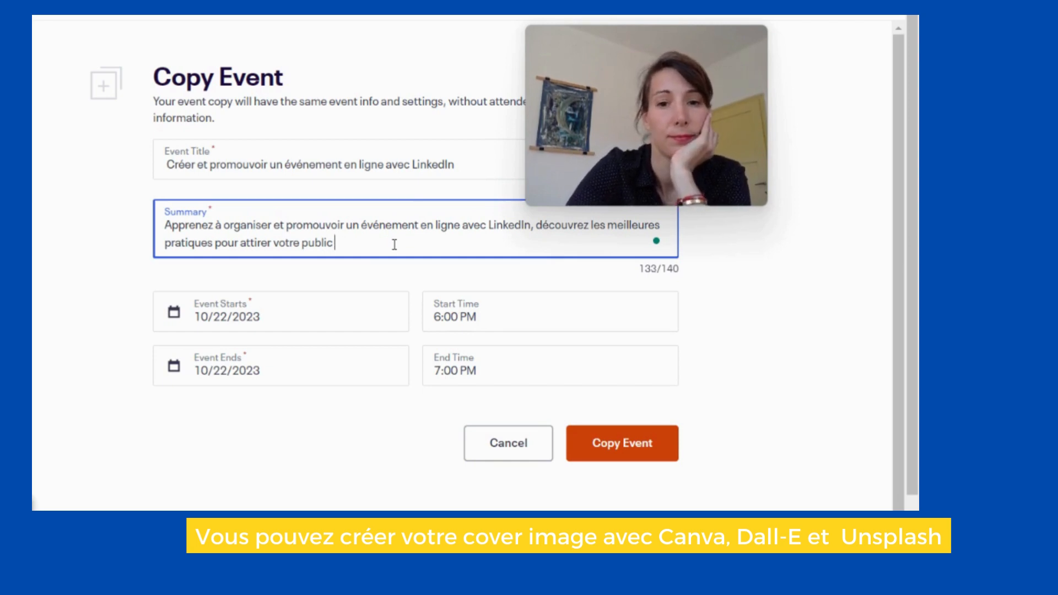
Set the copied event's start and end dates to 10/04/2023 and create the copy
{"action": "left_click", "coordinate": [326, 324]}
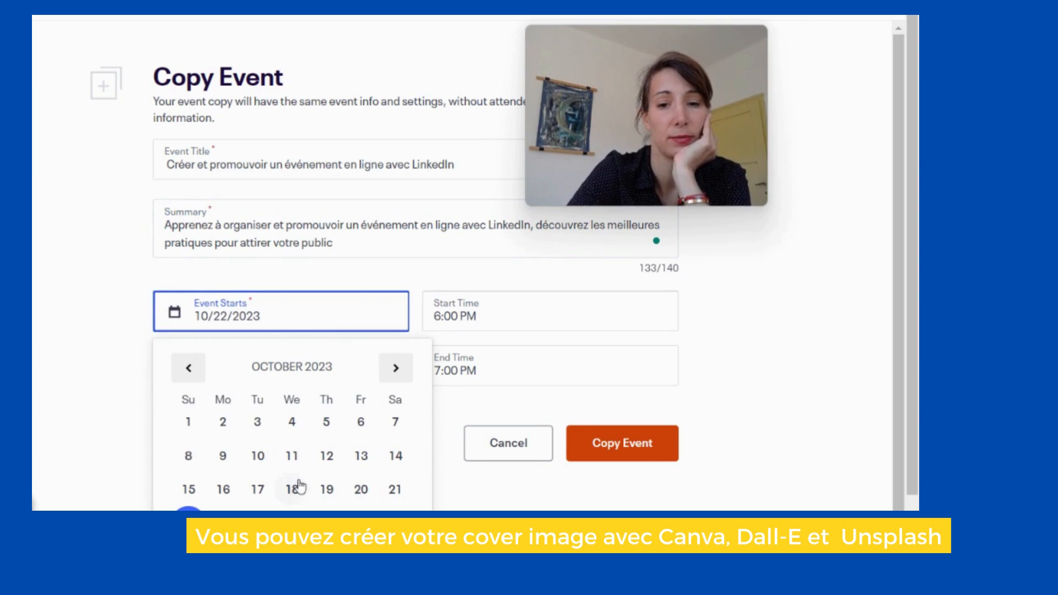
{"action": "scroll", "coordinate": [292, 489], "scroll_direction": "down", "scroll_amount": 1}
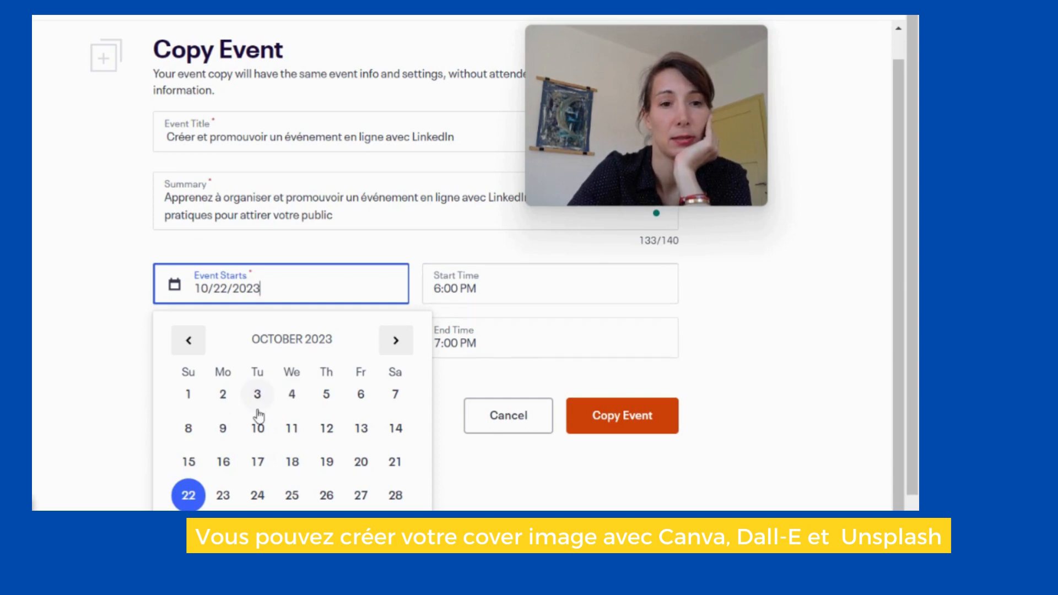
{"action": "left_click", "coordinate": [294, 394]}
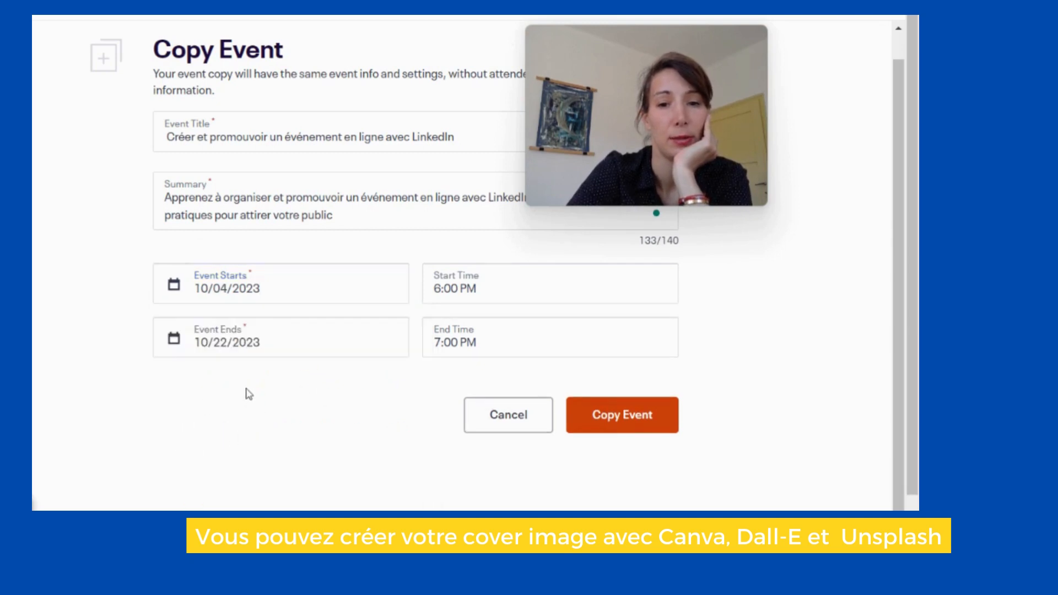
{"action": "left_click", "coordinate": [298, 342]}
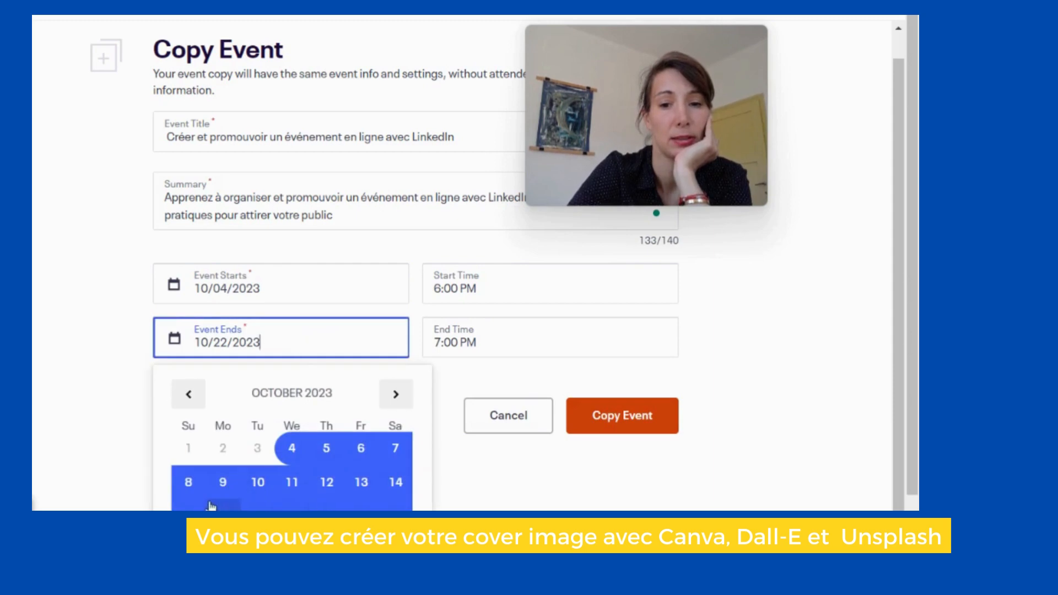
{"action": "left_click", "coordinate": [294, 449]}
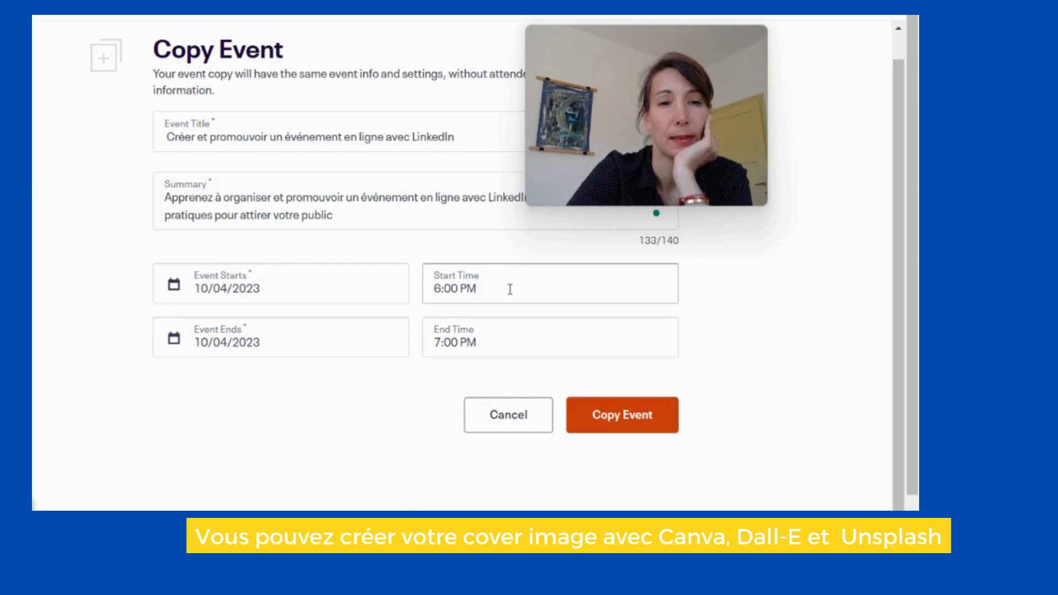
{"action": "left_click", "coordinate": [642, 417]}
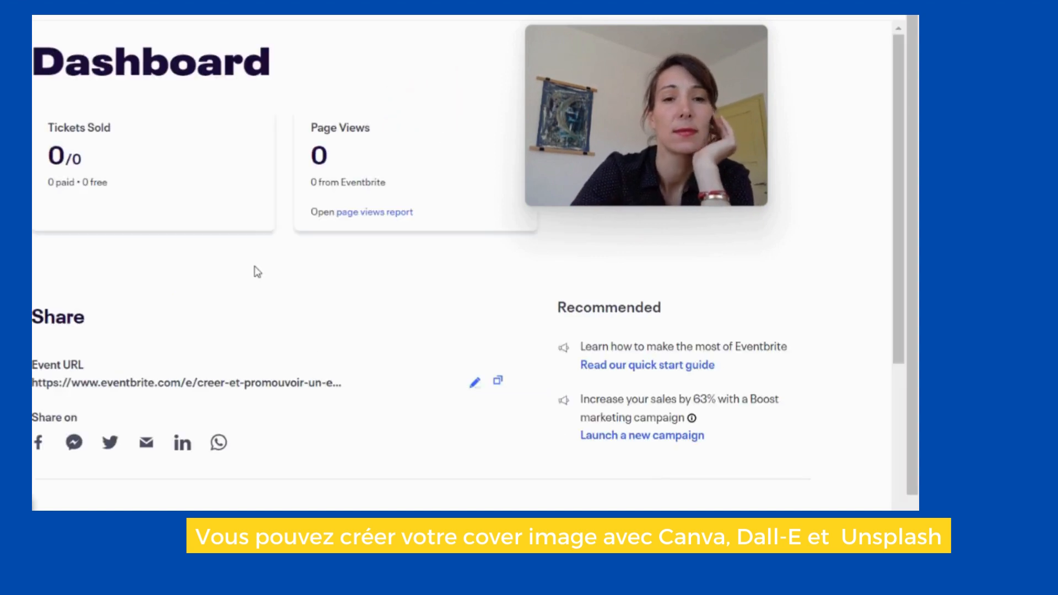
Move the floating video window aside, open the copied event's Basic Info page and copy its event title
{"action": "mouse_move", "coordinate": [609, 50]}
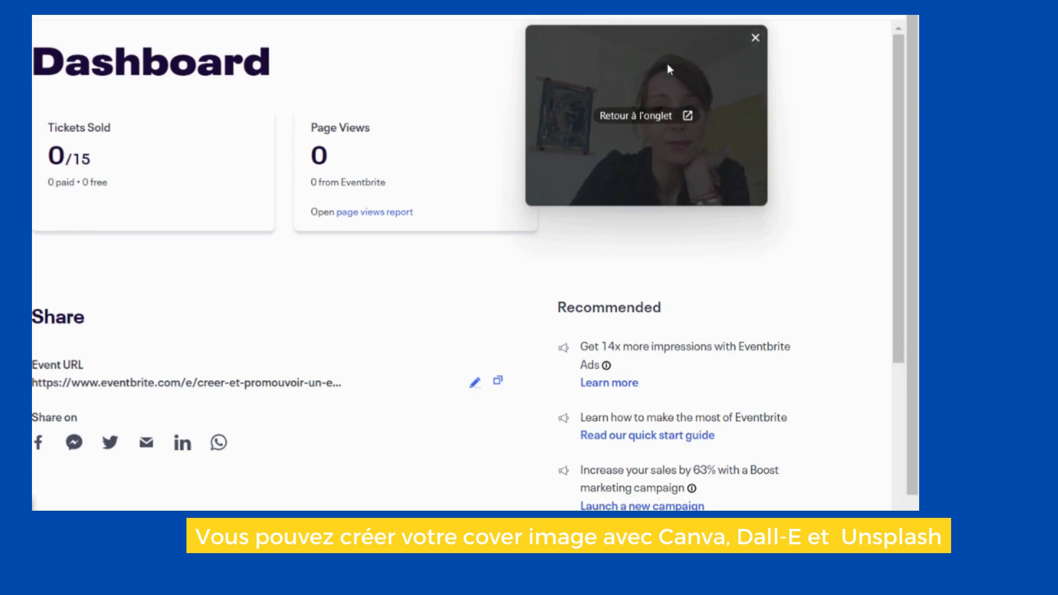
{"action": "left_click_drag", "start_coordinate": [667, 64], "coordinate": [759, 66]}
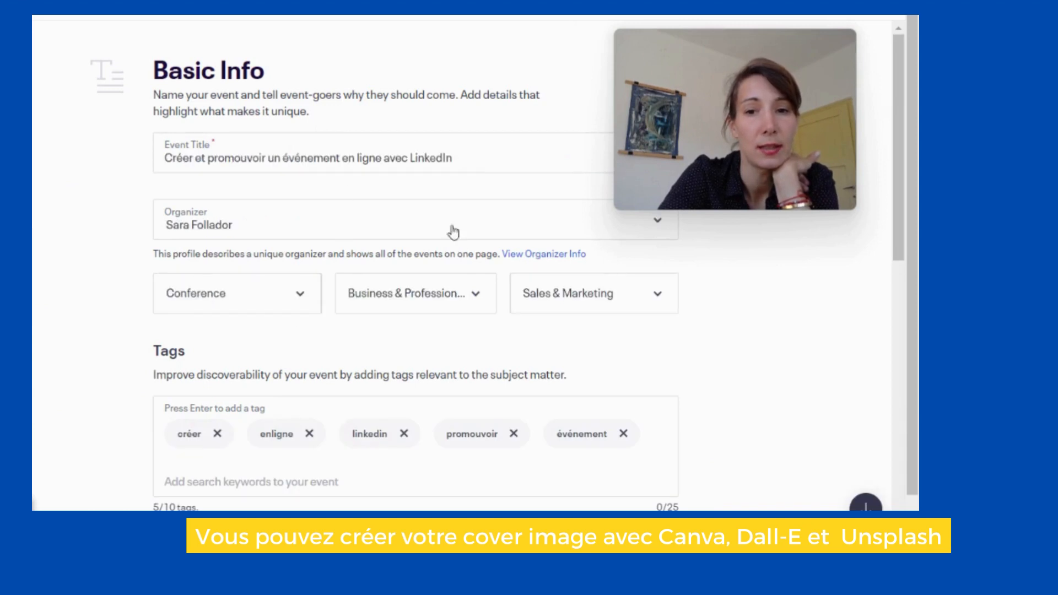
{"action": "scroll", "coordinate": [494, 162], "scroll_direction": "down", "scroll_amount": 1}
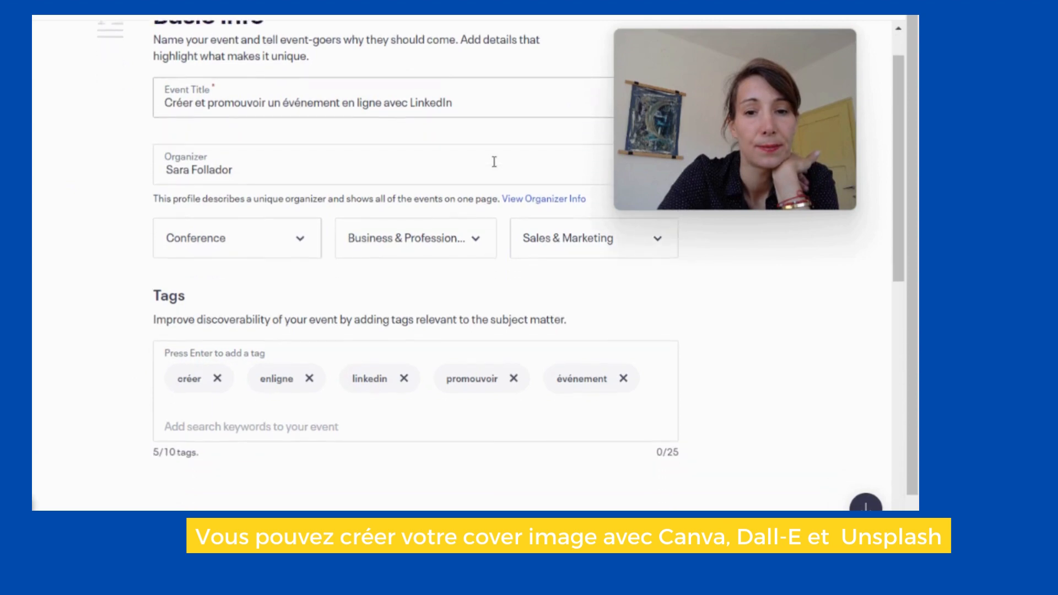
{"action": "scroll", "coordinate": [495, 161], "scroll_direction": "up", "scroll_amount": 1}
{"action": "left_click_drag", "start_coordinate": [494, 161], "coordinate": [148, 148]}
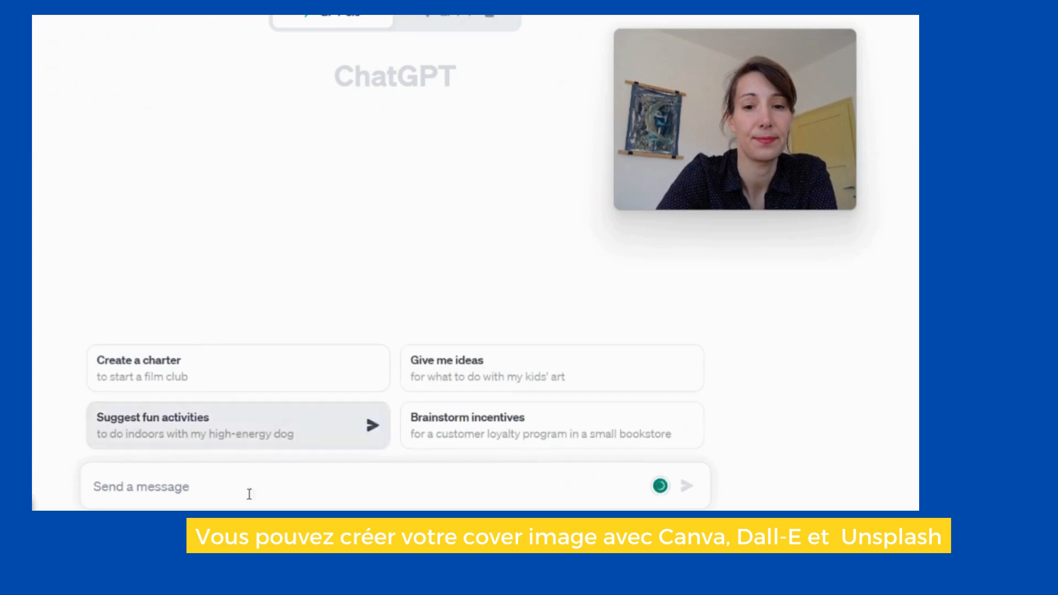
In ChatGPT, send the prompt "peux tu changer le titre : Créer et promouvoir un événement en ligne avec LinkedIn"
{"action": "left_click", "coordinate": [202, 478]}
{"action": "type", "text": "itu"}
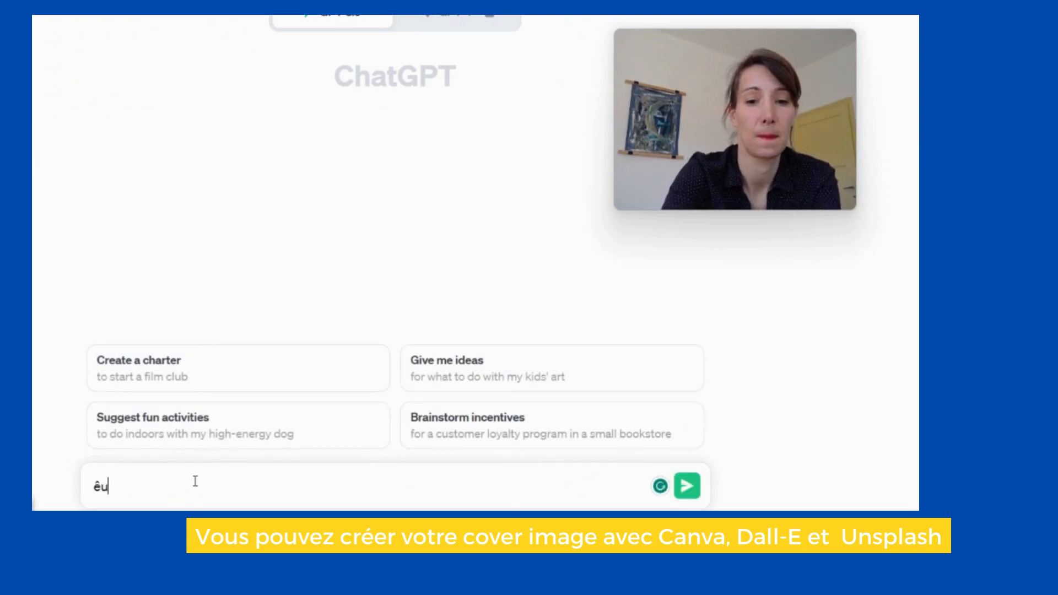
{"action": "key", "text": "BackSpace"}
{"action": "key", "text": "BackSpace"}
{"action": "key", "text": "BackSpace"}
{"action": "type", "text": "peux tu c"}
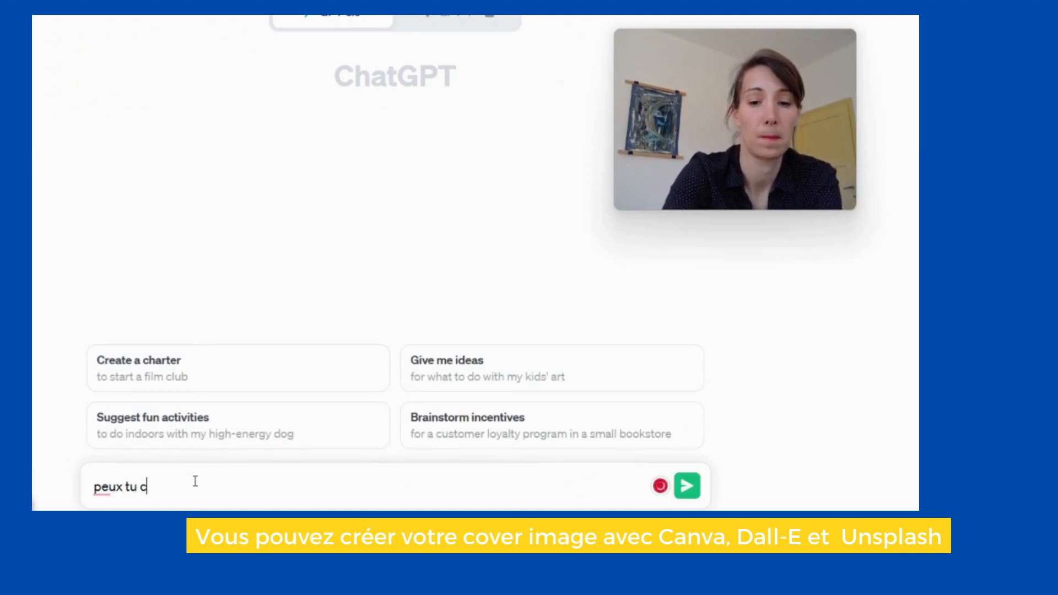
{"action": "type", "text": "hanger le tit"}
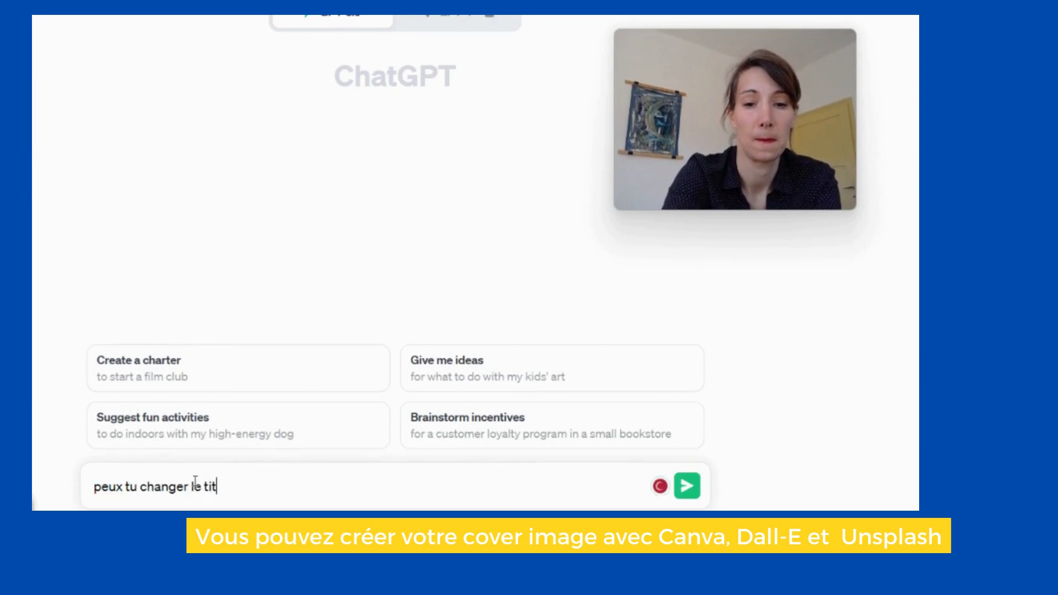
{"action": "type", "text": "re :"}
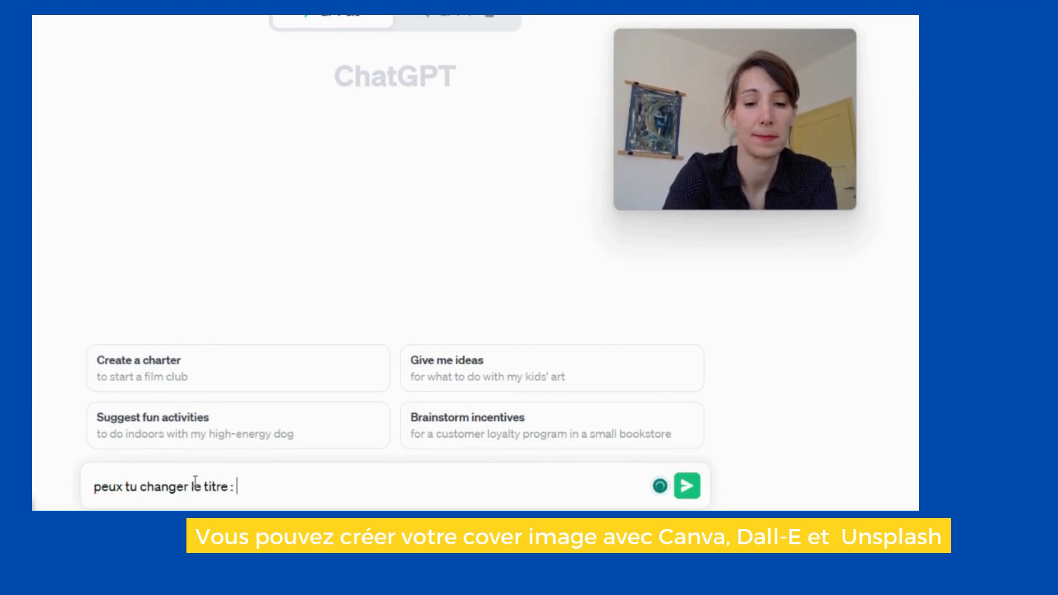
{"action": "key", "text": "ctrl+v"}
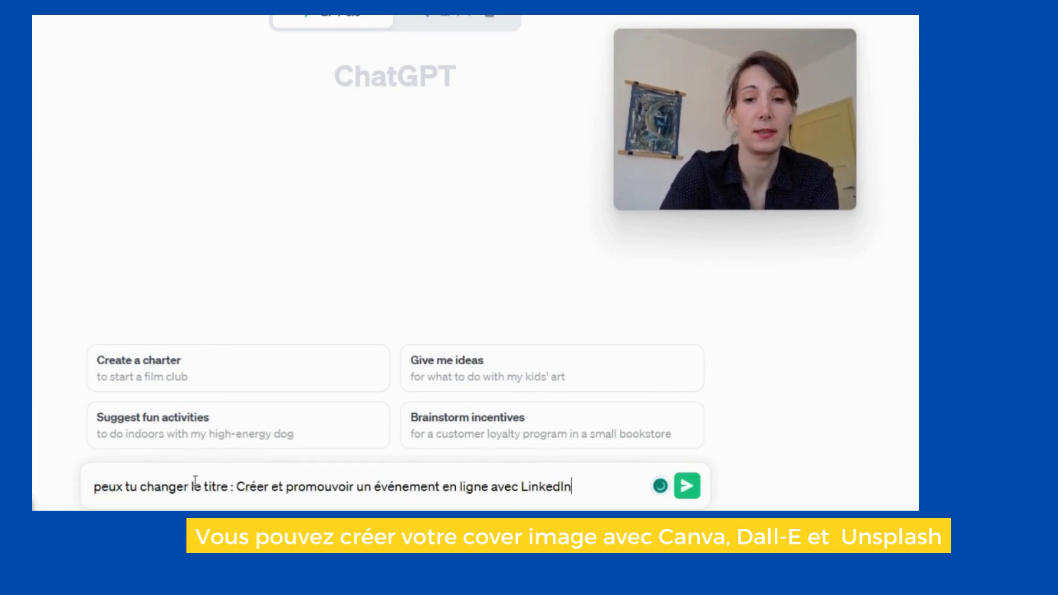
{"action": "key", "text": "Return"}
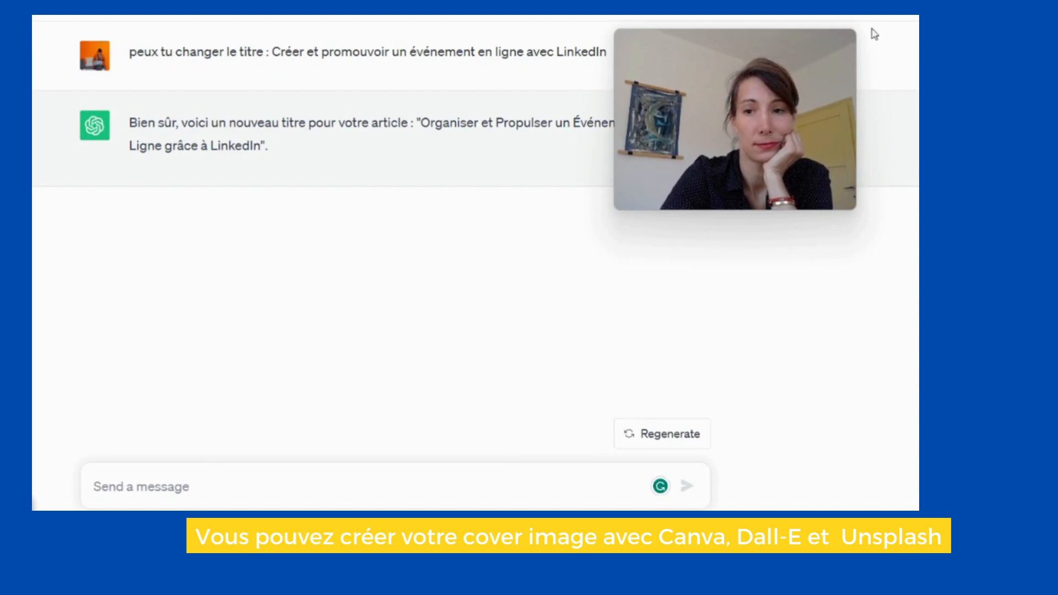
Copy ChatGPT's suggested title "Organiser et Propulser un Événement en Ligne grâce à LinkedIn" and paste it over the event title on the Basic Info page
{"action": "left_click_drag", "start_coordinate": [746, 99], "coordinate": [783, 303]}
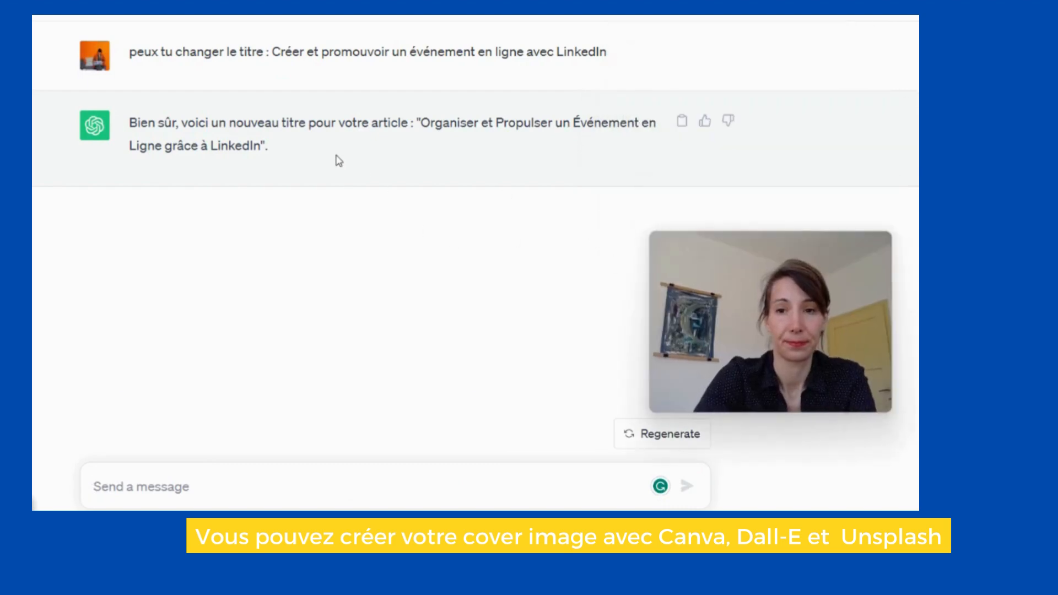
{"action": "left_click_drag", "start_coordinate": [338, 160], "coordinate": [417, 122]}
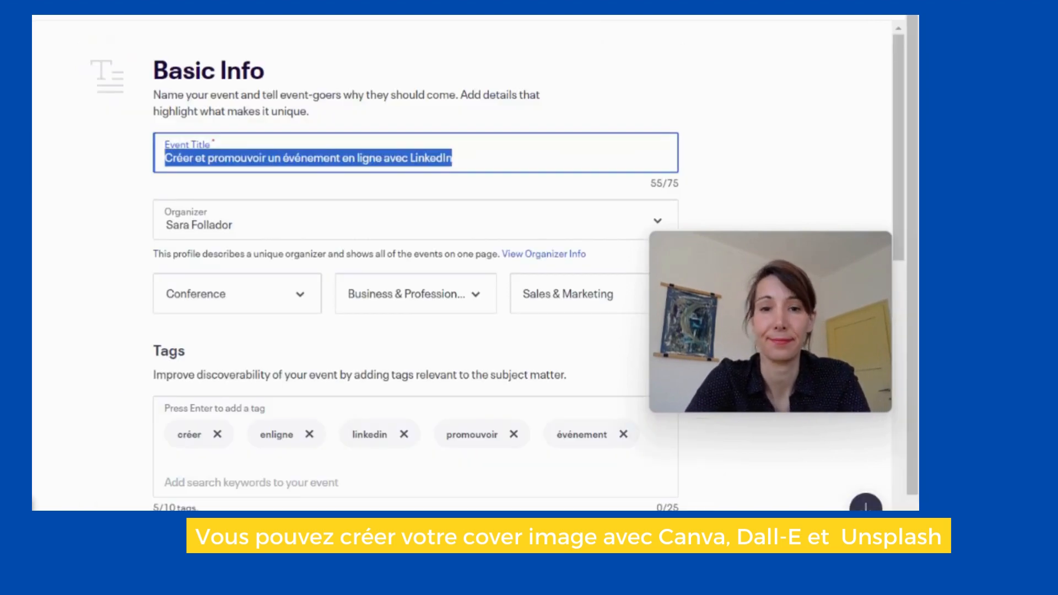
{"action": "left_click", "coordinate": [489, 152]}
{"action": "left_click_drag", "start_coordinate": [468, 161], "coordinate": [86, 151]}
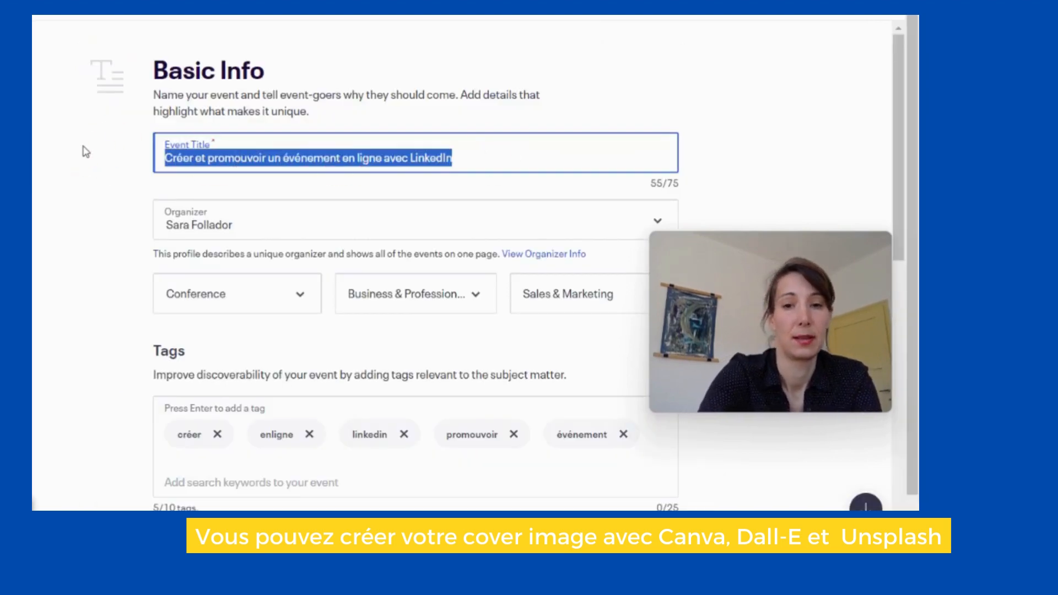
{"action": "key", "text": "ctrl+v"}
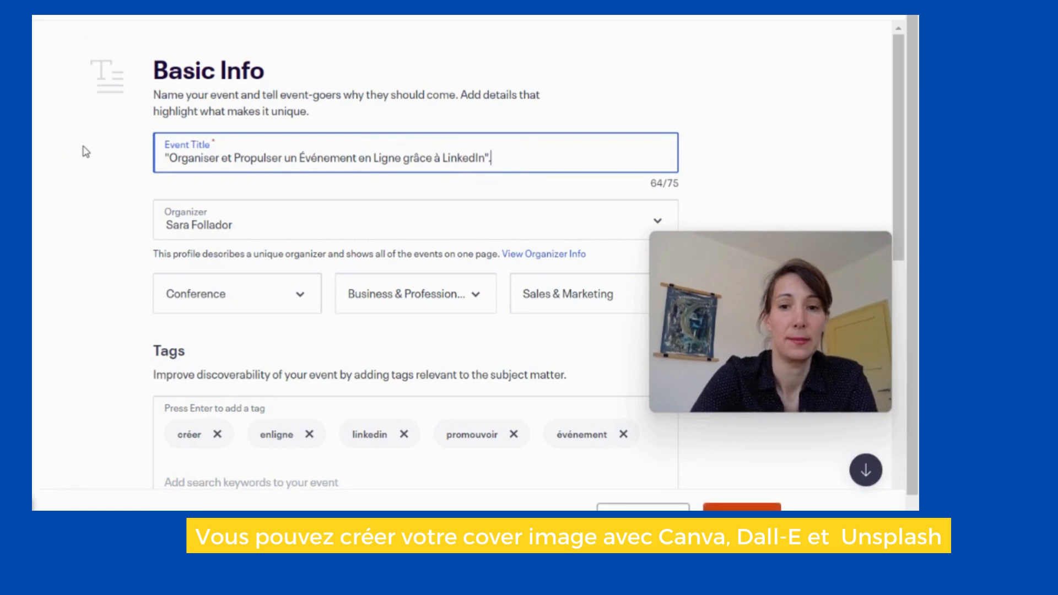
Remove the opening and closing quotation marks and the final period from the event title
{"action": "left_click", "coordinate": [169, 157]}
{"action": "key", "text": "BackSpace"}
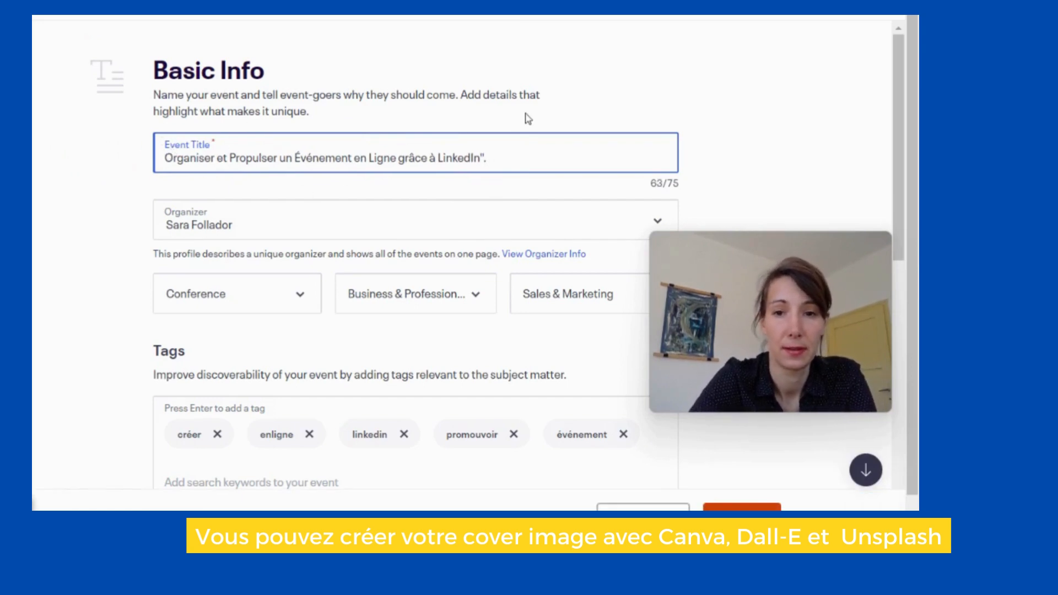
{"action": "left_click", "coordinate": [486, 157]}
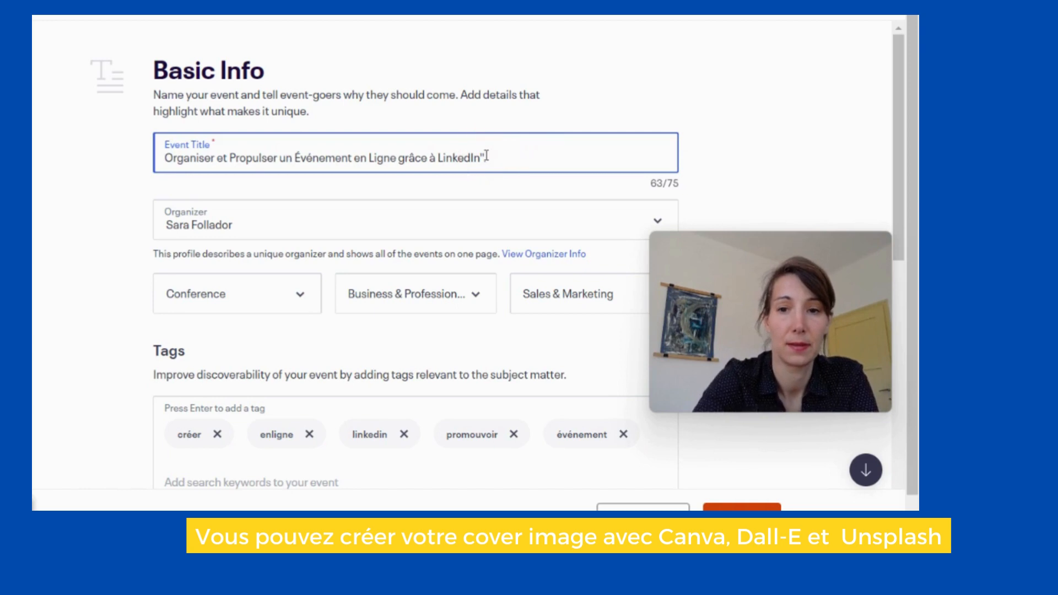
{"action": "key", "text": "BackSpace"}
{"action": "key", "text": "BackSpace"}
Set the event page language to French (France) and save the Basic Info changes
{"action": "scroll", "coordinate": [350, 300], "scroll_direction": "down", "scroll_amount": 3}
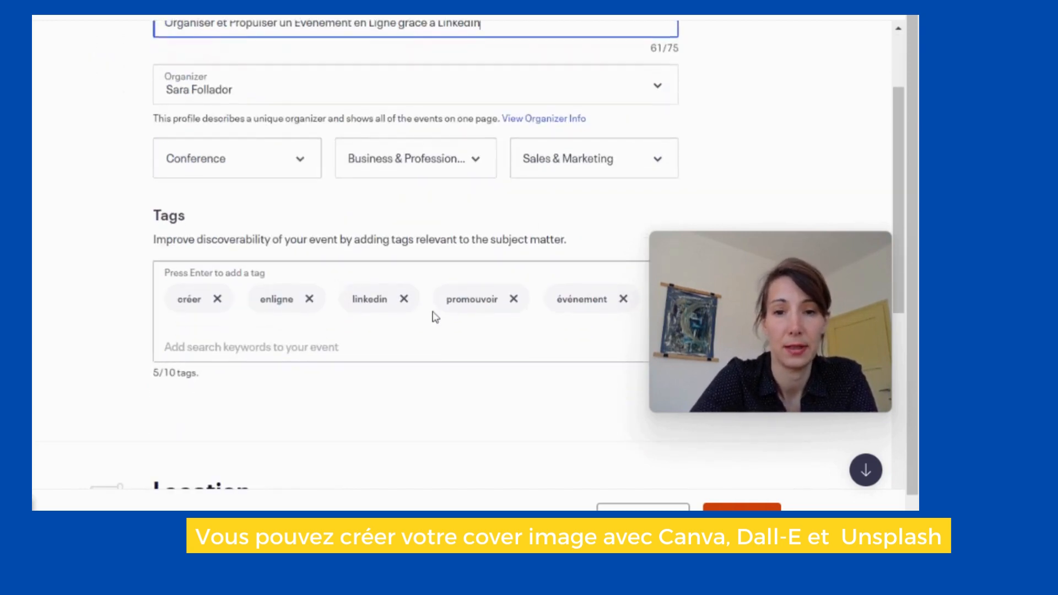
{"action": "scroll", "coordinate": [432, 314], "scroll_direction": "down", "scroll_amount": 3}
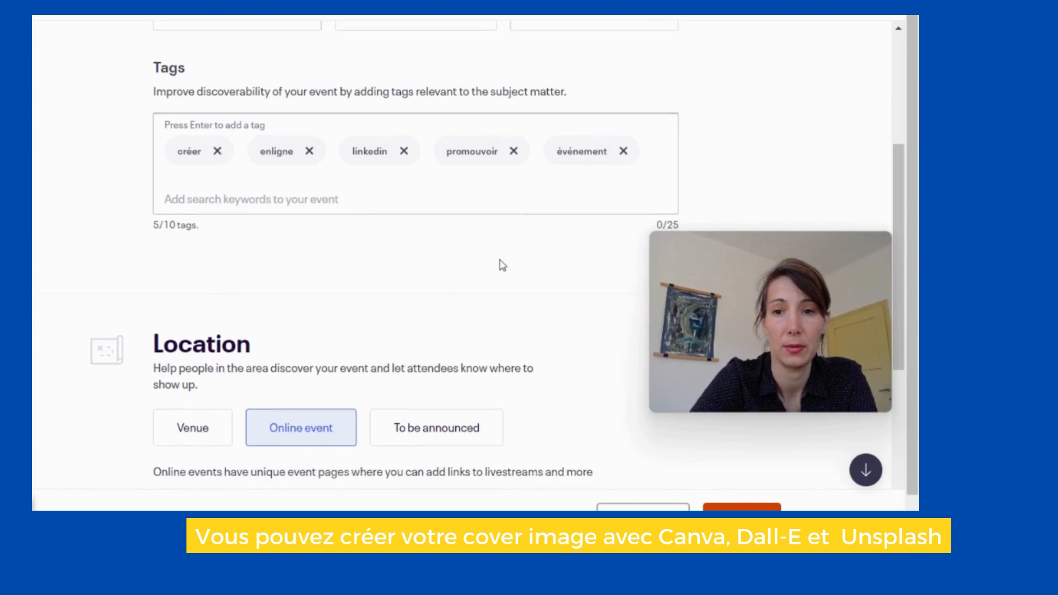
{"action": "scroll", "coordinate": [501, 264], "scroll_direction": "down", "scroll_amount": 1}
{"action": "scroll", "coordinate": [502, 266], "scroll_direction": "down", "scroll_amount": 3}
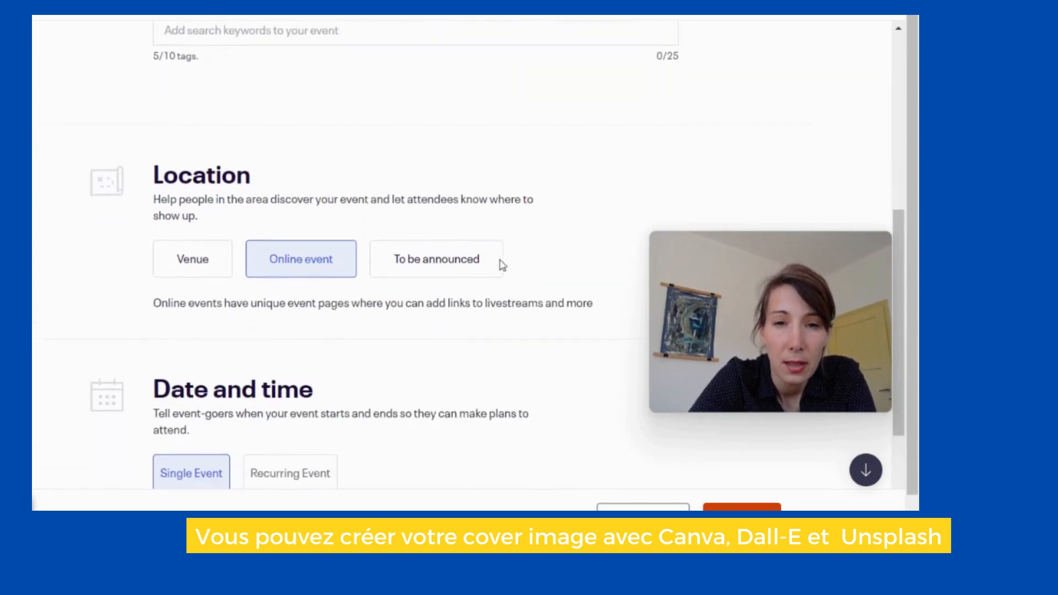
{"action": "scroll", "coordinate": [501, 267], "scroll_direction": "down", "scroll_amount": 5}
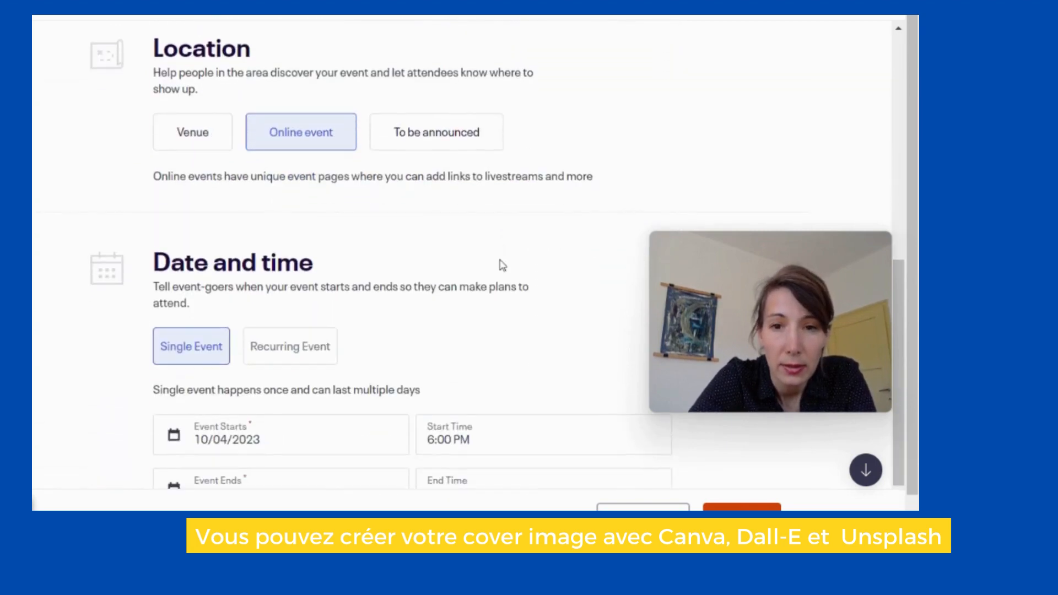
{"action": "scroll", "coordinate": [502, 263], "scroll_direction": "down", "scroll_amount": 2}
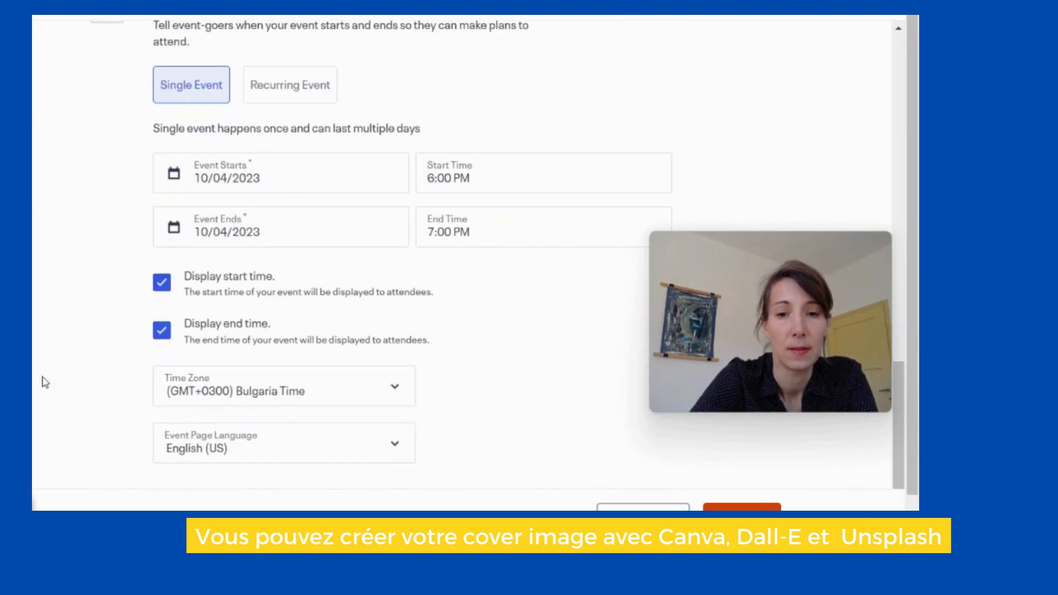
{"action": "left_click", "coordinate": [411, 452]}
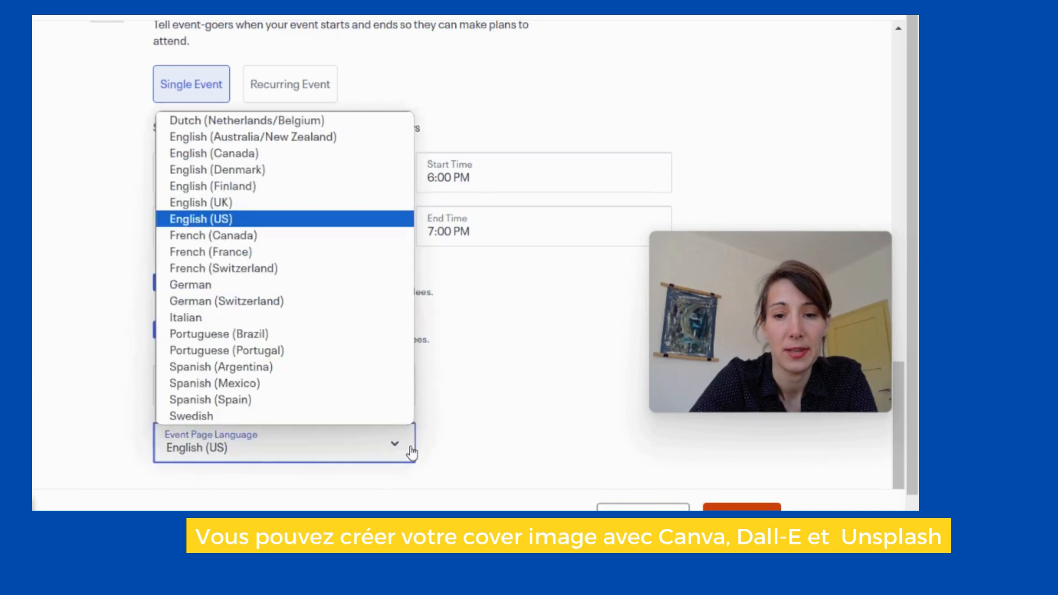
{"action": "left_click", "coordinate": [268, 254]}
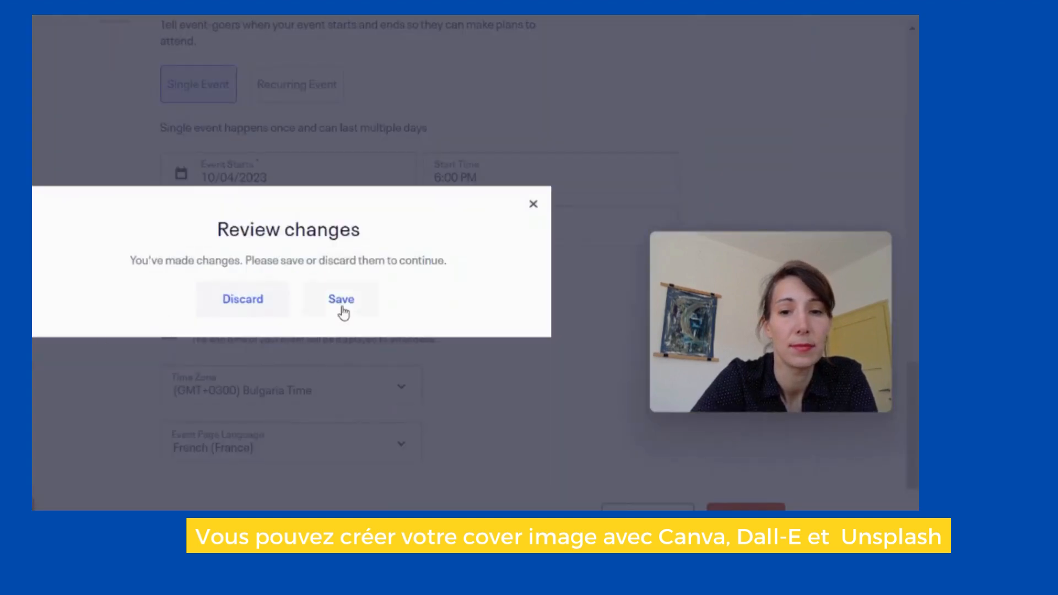
{"action": "left_click", "coordinate": [342, 303]}
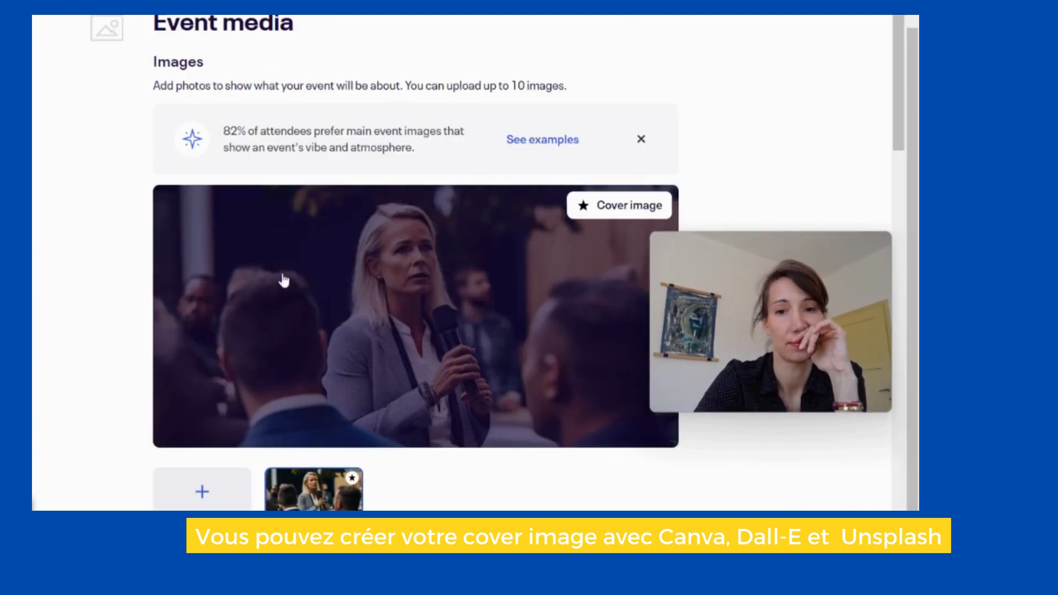
Delete the current cover image from the event media
{"action": "scroll", "coordinate": [284, 281], "scroll_direction": "down", "scroll_amount": 2}
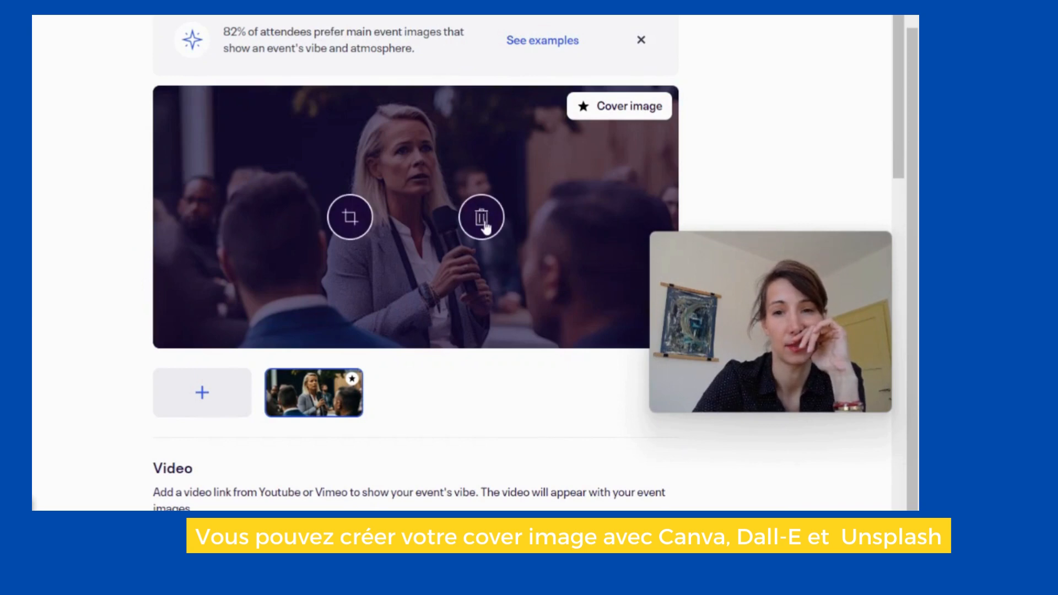
{"action": "scroll", "coordinate": [483, 226], "scroll_direction": "up", "scroll_amount": 2}
{"action": "scroll", "coordinate": [486, 227], "scroll_direction": "down", "scroll_amount": 2}
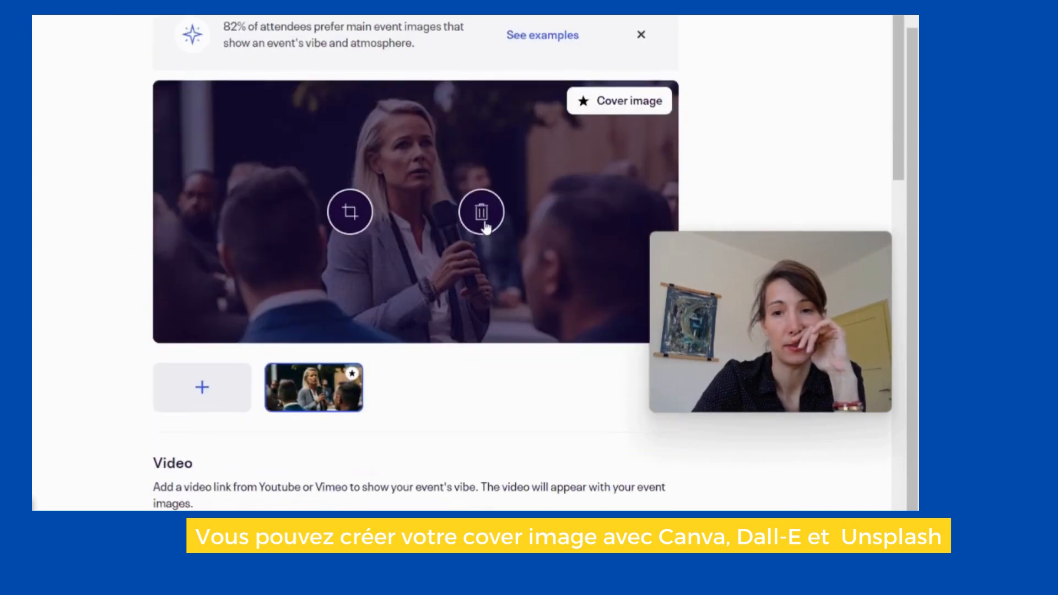
{"action": "scroll", "coordinate": [486, 227], "scroll_direction": "down", "scroll_amount": 2}
{"action": "left_click", "coordinate": [482, 123]}
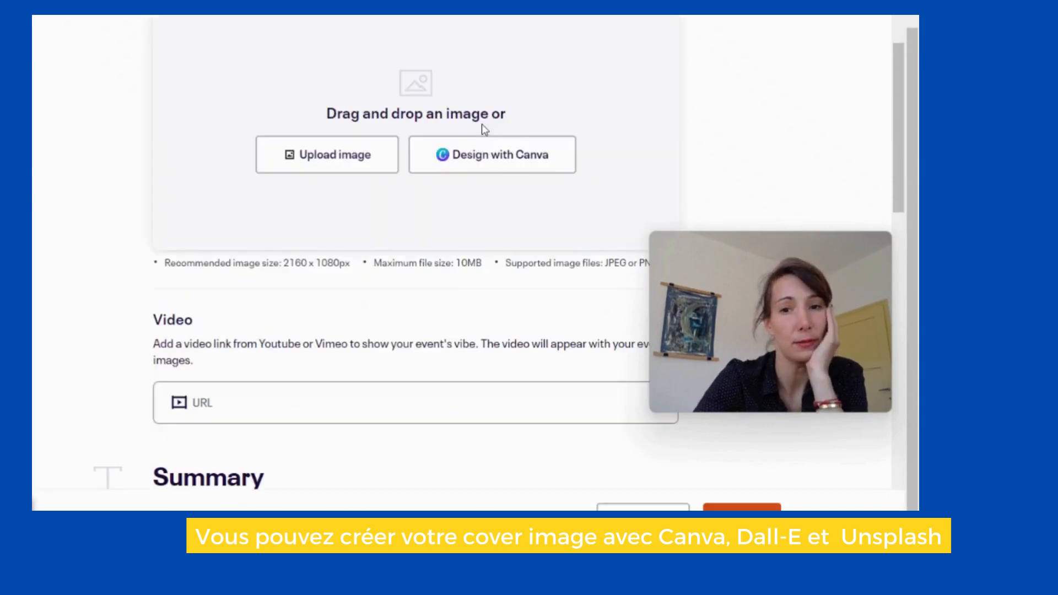
Open Unsplash in a new browser tab and search for a photo that suits an online event
{"action": "key", "text": "ctrl+t"}
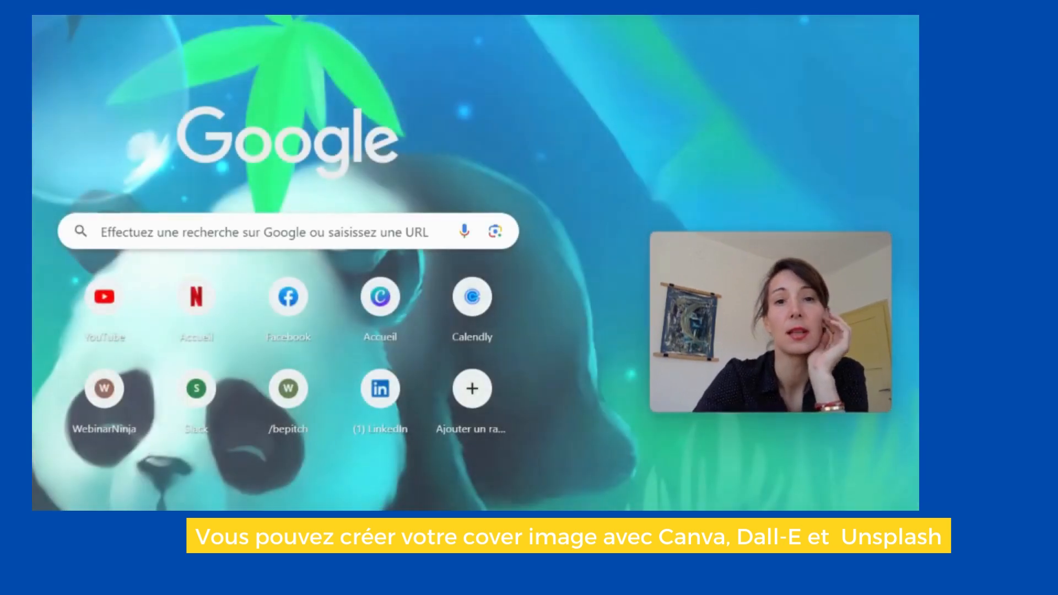
{"action": "type", "text": "unsp"}
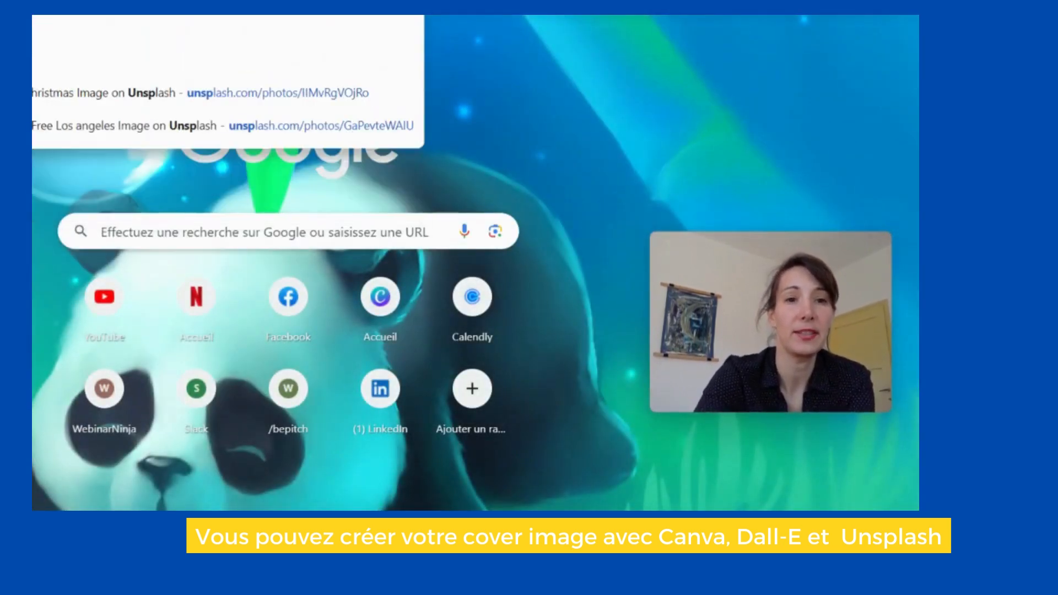
{"action": "key", "text": "Return"}
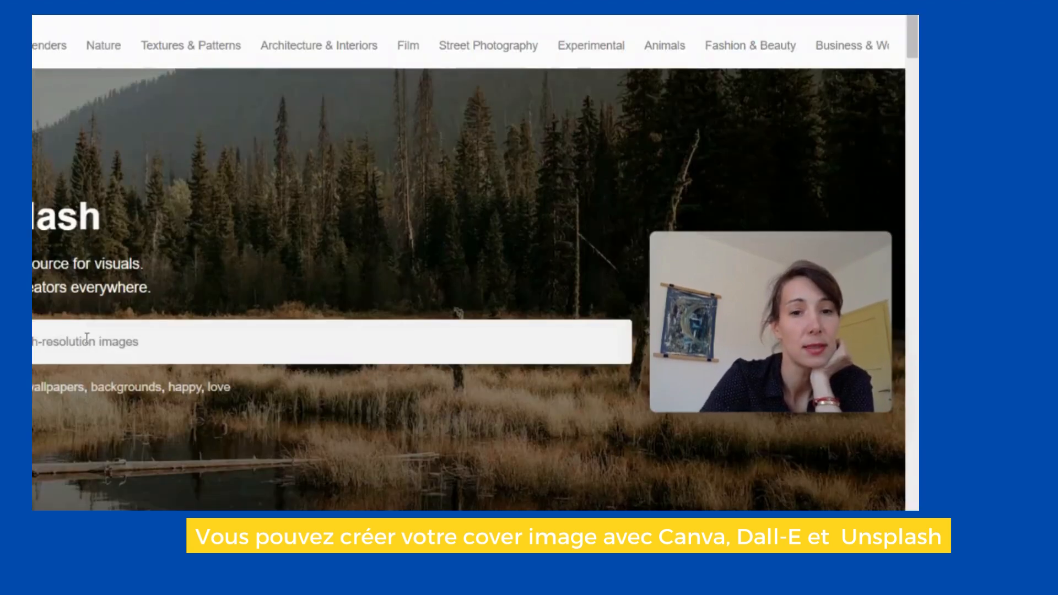
{"action": "left_click", "coordinate": [46, 344]}
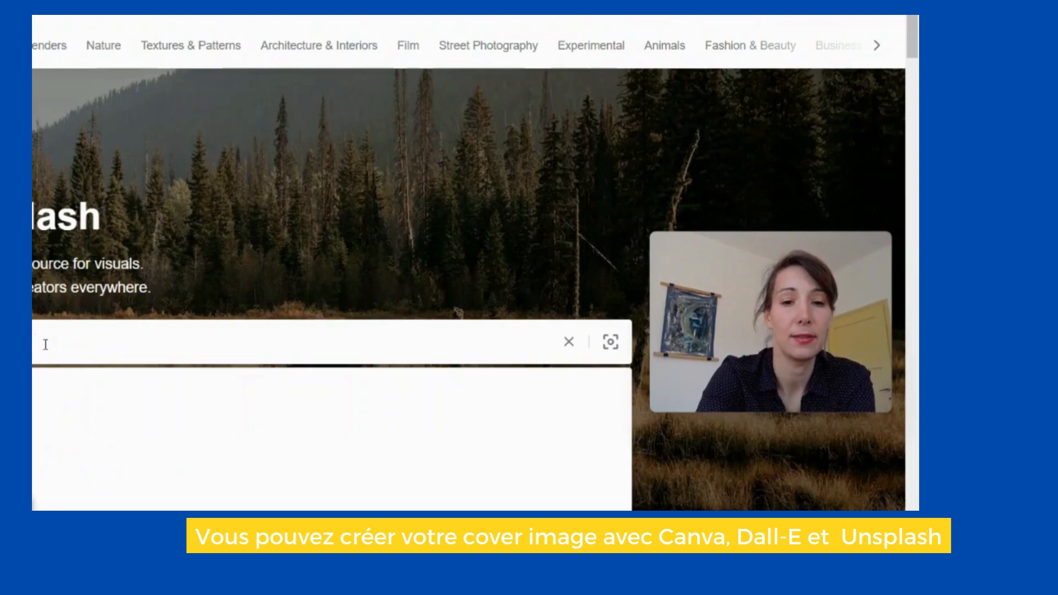
{"action": "type", "text": "nt"}
{"action": "key", "text": "Return"}
Browse the Unsplash results and download the photo of a man on a laptop video call beside plants
{"action": "scroll", "coordinate": [227, 160], "scroll_direction": "down", "scroll_amount": 5}
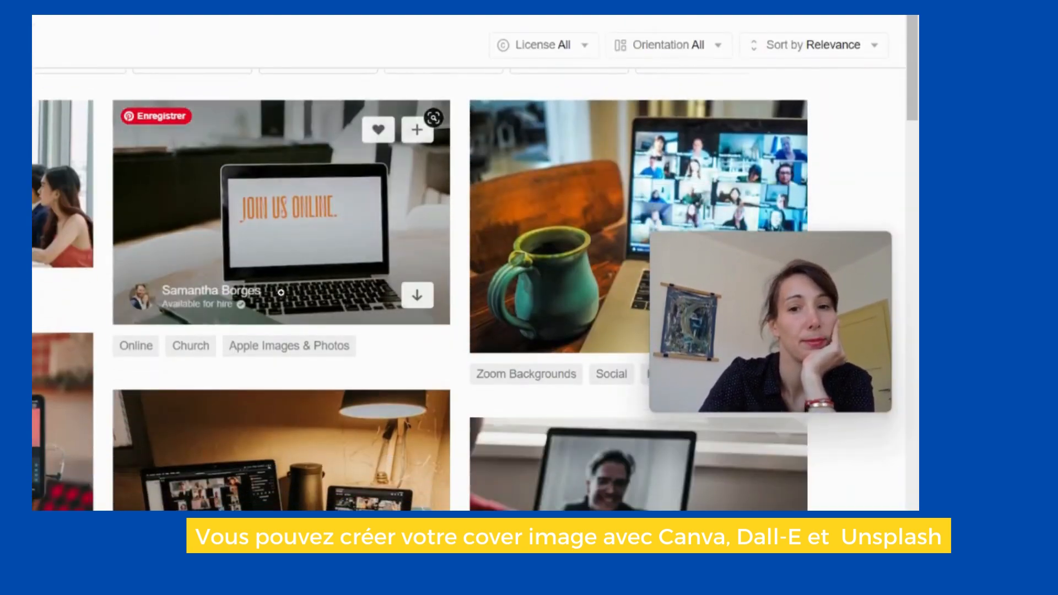
{"action": "scroll", "coordinate": [385, 292], "scroll_direction": "down", "scroll_amount": 3}
{"action": "scroll", "coordinate": [385, 292], "scroll_direction": "up", "scroll_amount": 2}
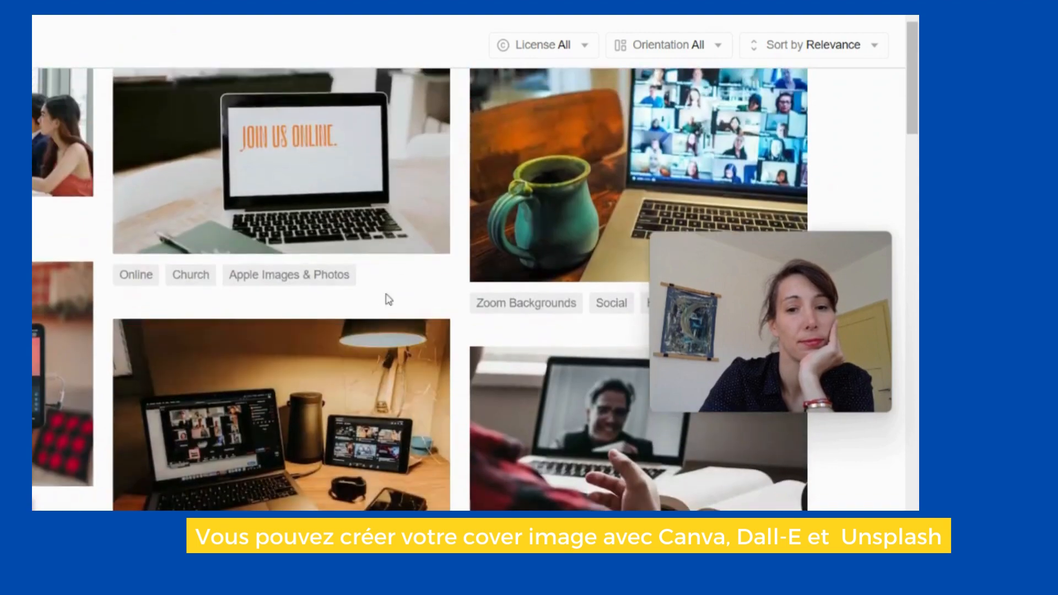
{"action": "scroll", "coordinate": [385, 293], "scroll_direction": "down", "scroll_amount": 4}
{"action": "scroll", "coordinate": [324, 309], "scroll_direction": "down", "scroll_amount": 4}
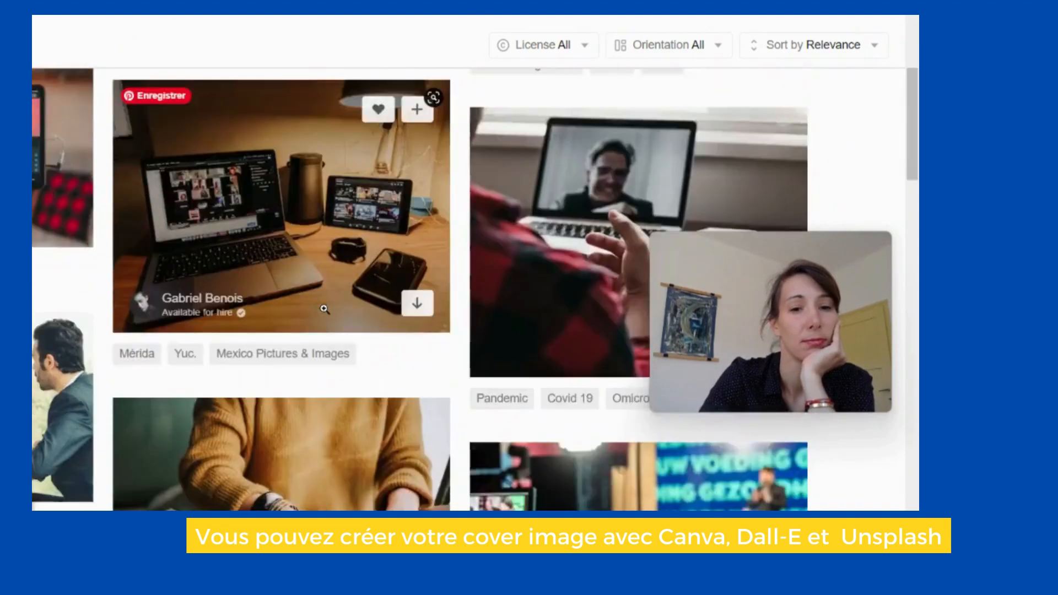
{"action": "scroll", "coordinate": [324, 309], "scroll_direction": "down", "scroll_amount": 5}
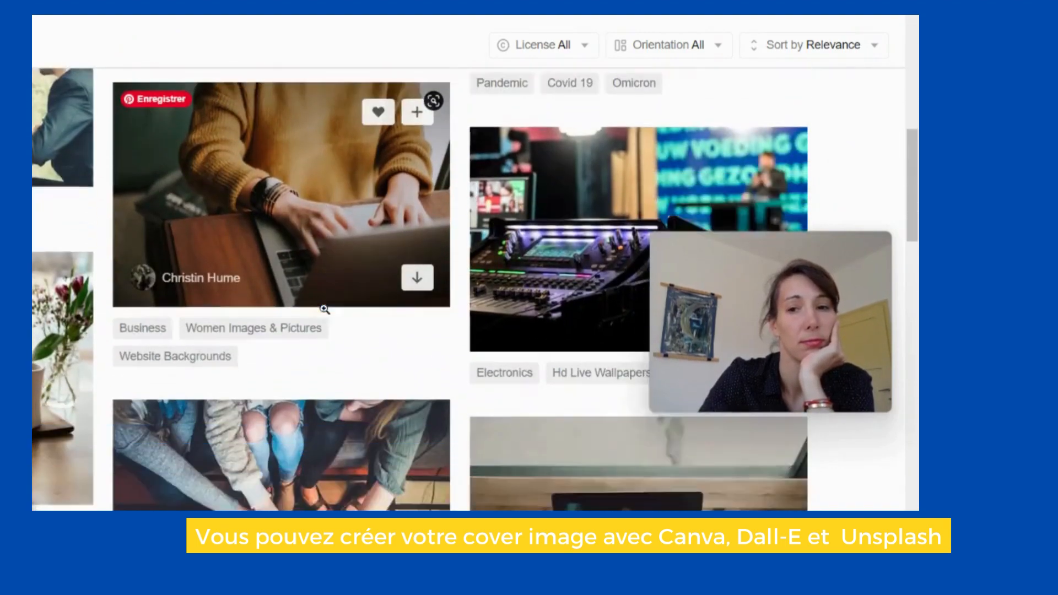
{"action": "scroll", "coordinate": [325, 313], "scroll_direction": "down", "scroll_amount": 7}
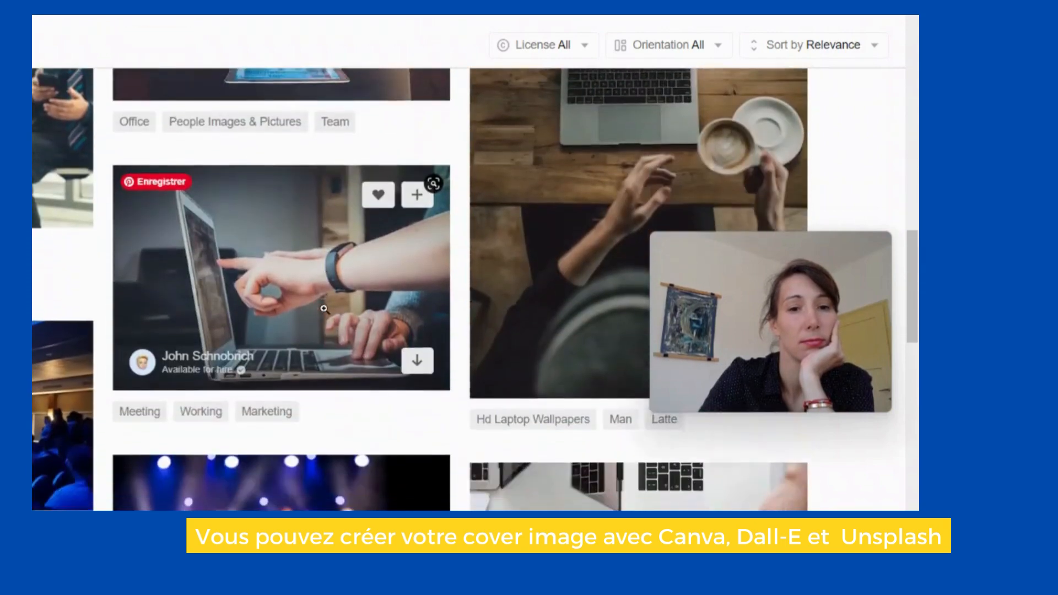
{"action": "scroll", "coordinate": [324, 308], "scroll_direction": "up", "scroll_amount": 2}
{"action": "mouse_move", "coordinate": [298, 291]}
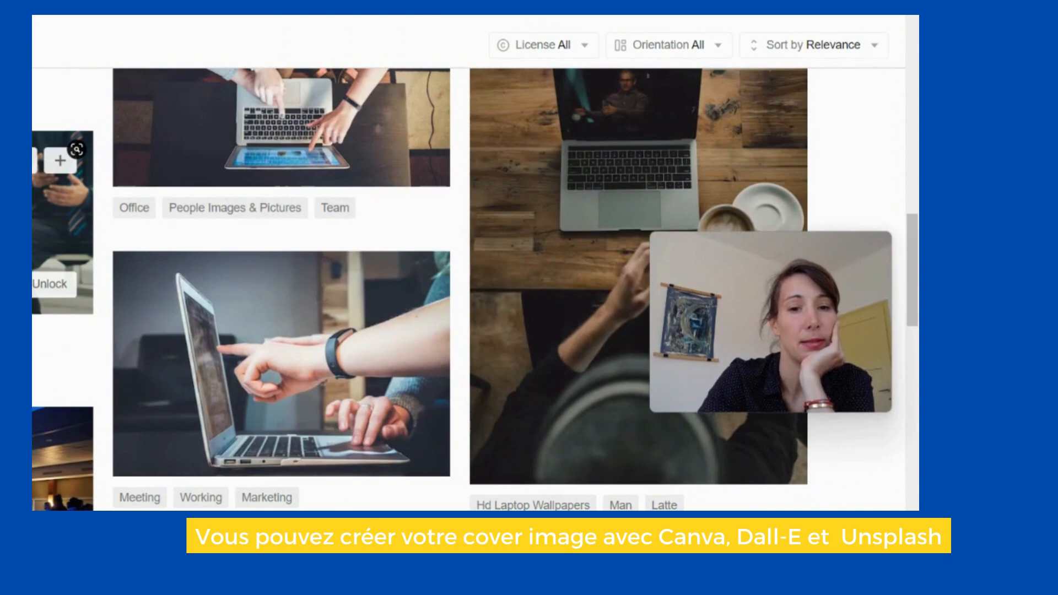
{"action": "scroll", "coordinate": [248, 253], "scroll_direction": "down", "scroll_amount": 8}
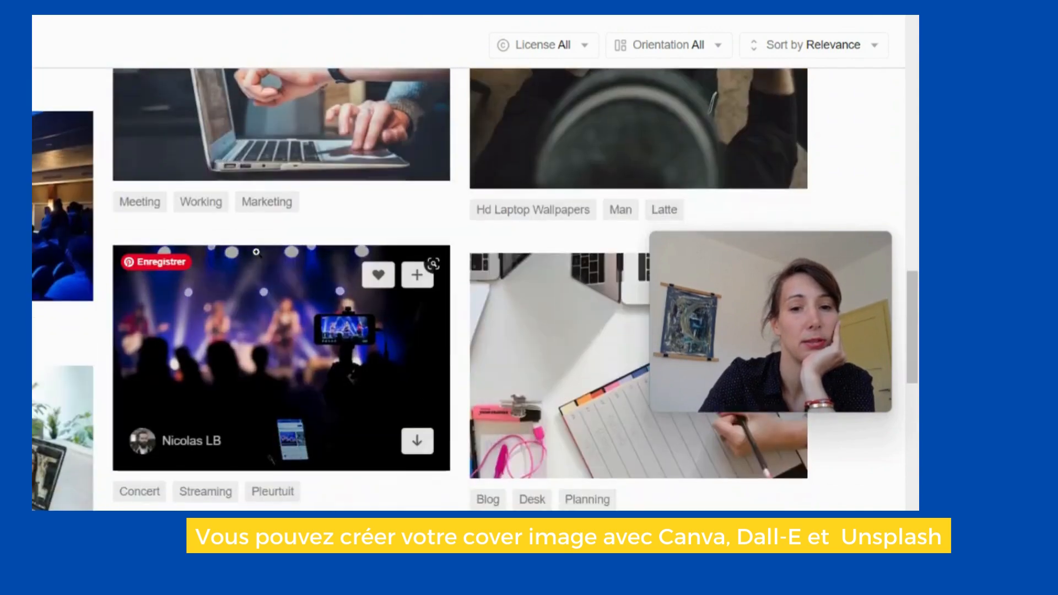
{"action": "scroll", "coordinate": [256, 252], "scroll_direction": "down", "scroll_amount": 3}
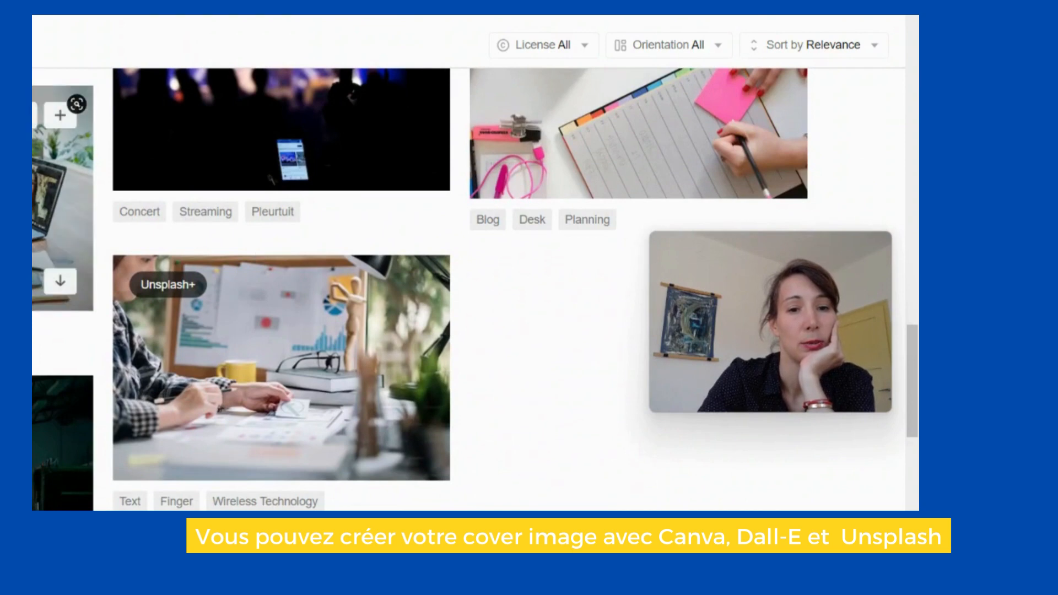
{"action": "left_click", "coordinate": [61, 283]}
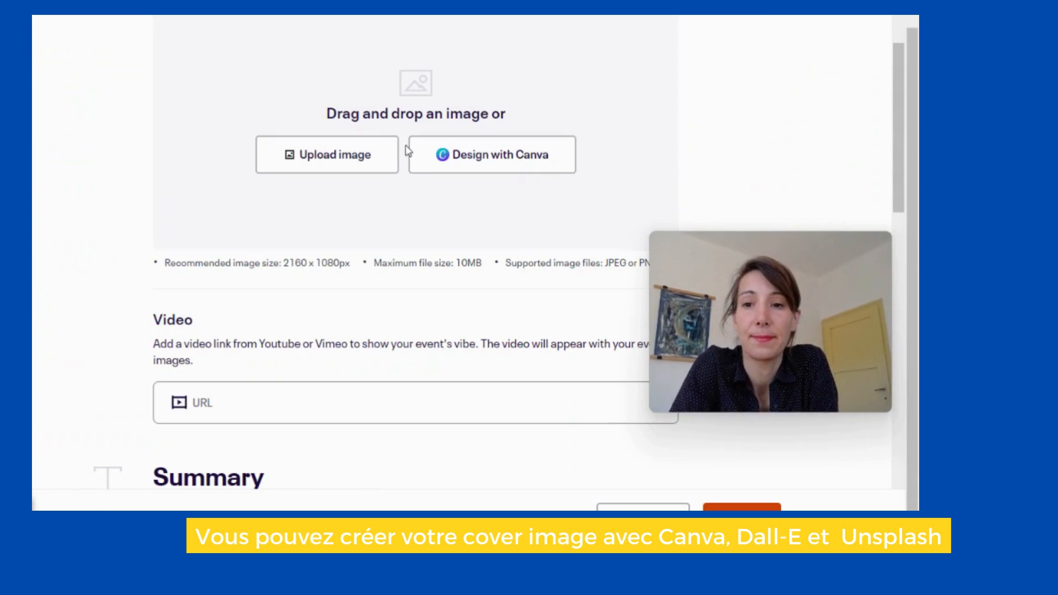
Try to upload the downloaded photo to Eventbrite as the event's cover image, shifting its crop area upward
{"action": "left_click", "coordinate": [353, 153]}
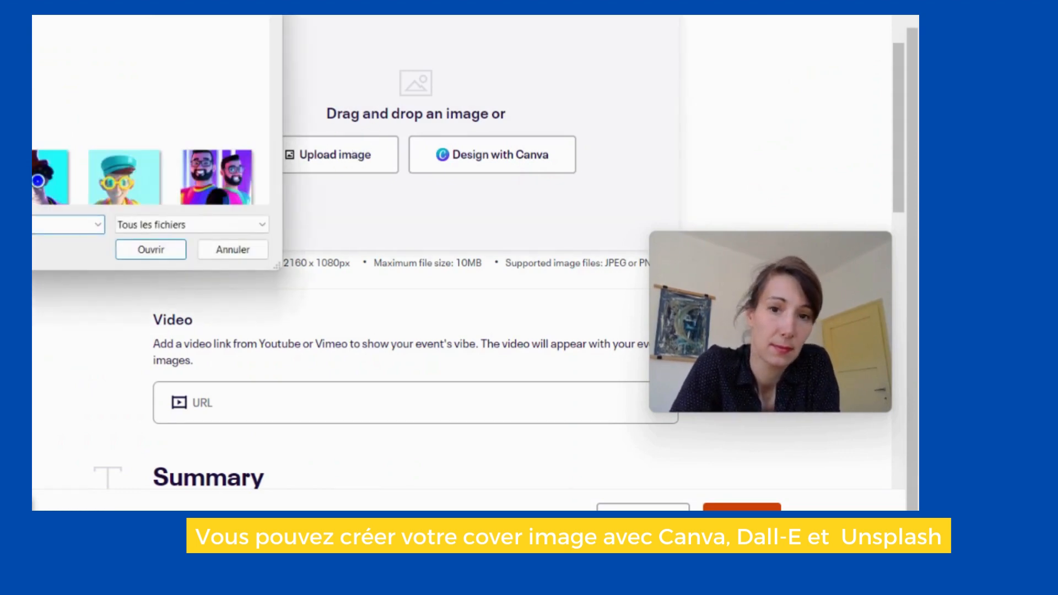
{"action": "left_click", "coordinate": [156, 251]}
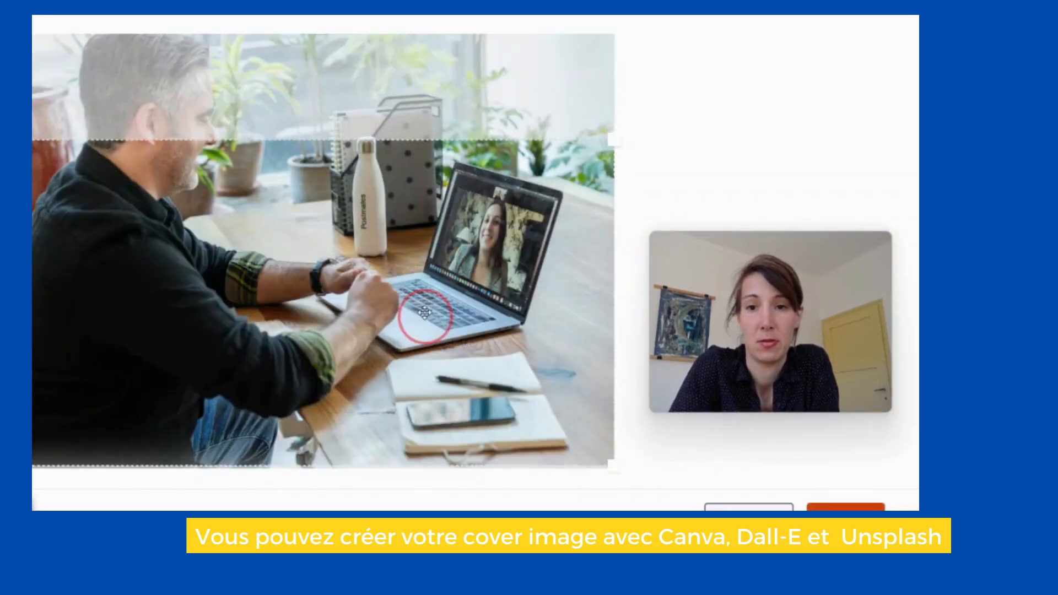
{"action": "left_click_drag", "start_coordinate": [420, 311], "coordinate": [427, 224]}
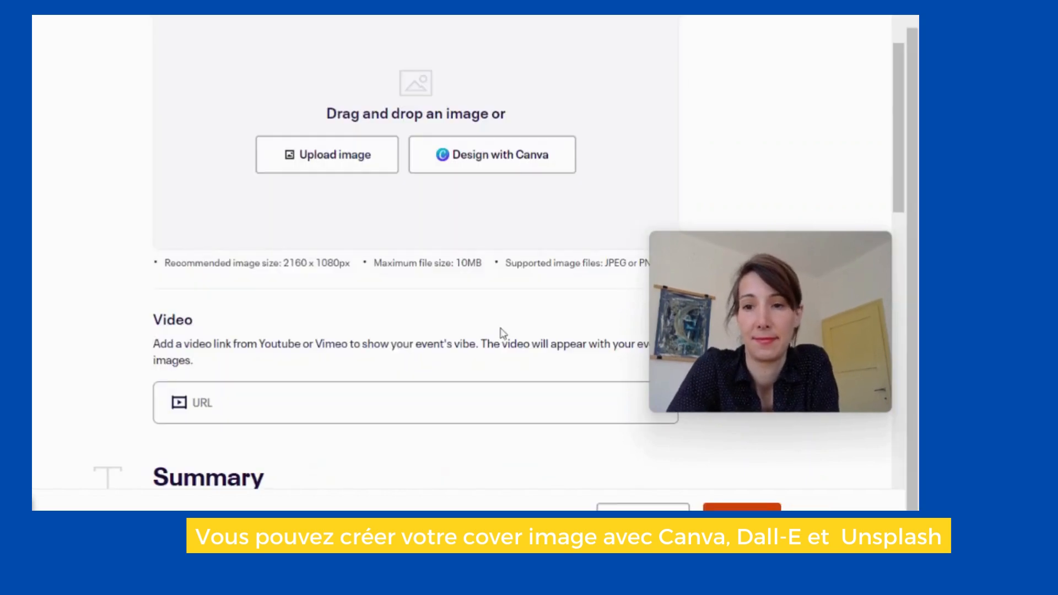
{"action": "scroll", "coordinate": [758, 121], "scroll_direction": "down", "scroll_amount": 2}
{"action": "scroll", "coordinate": [757, 121], "scroll_direction": "up", "scroll_amount": 4}
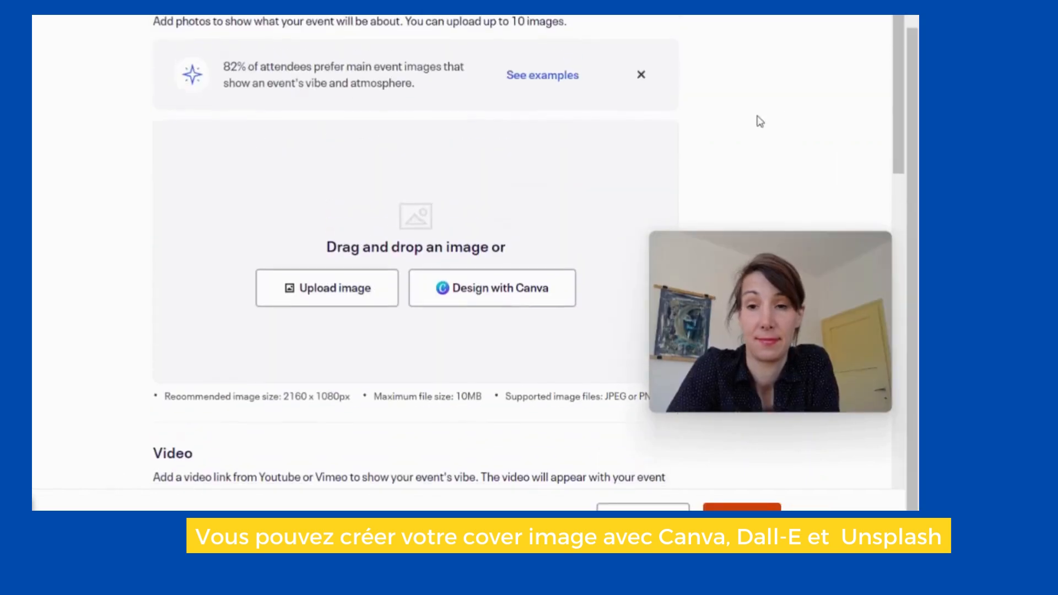
{"action": "scroll", "coordinate": [498, 231], "scroll_direction": "down", "scroll_amount": 1}
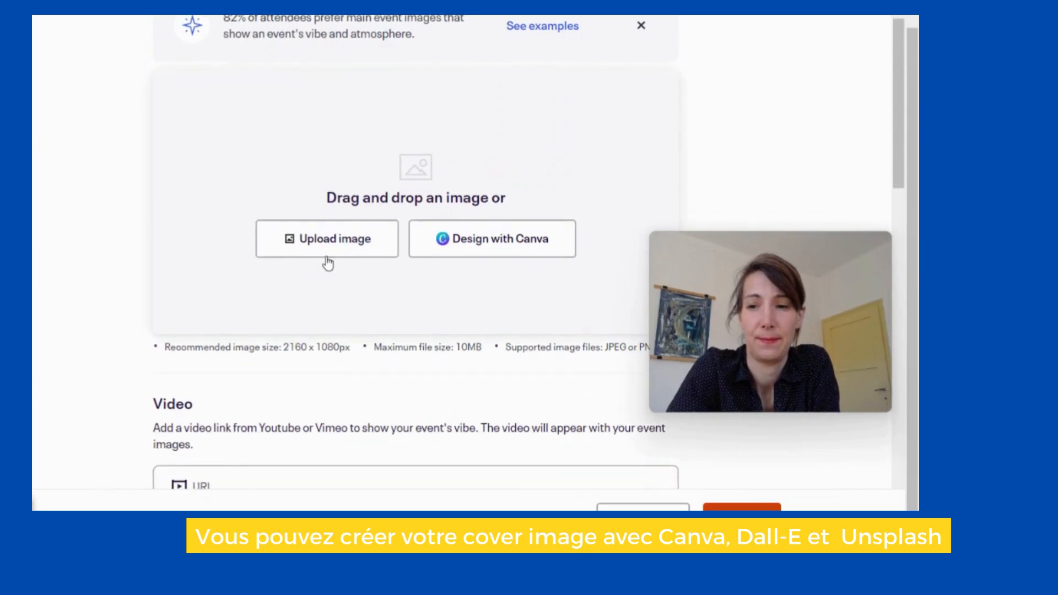
Upload the downloaded laptop video-call photo again as the event's cover image
{"action": "left_click", "coordinate": [321, 240]}
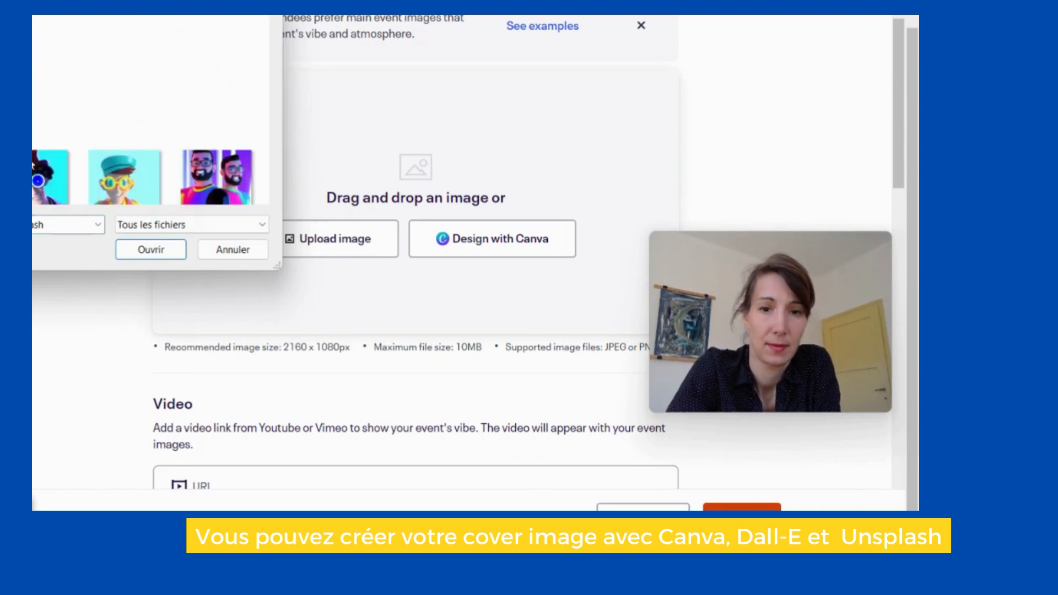
{"action": "left_click", "coordinate": [157, 249]}
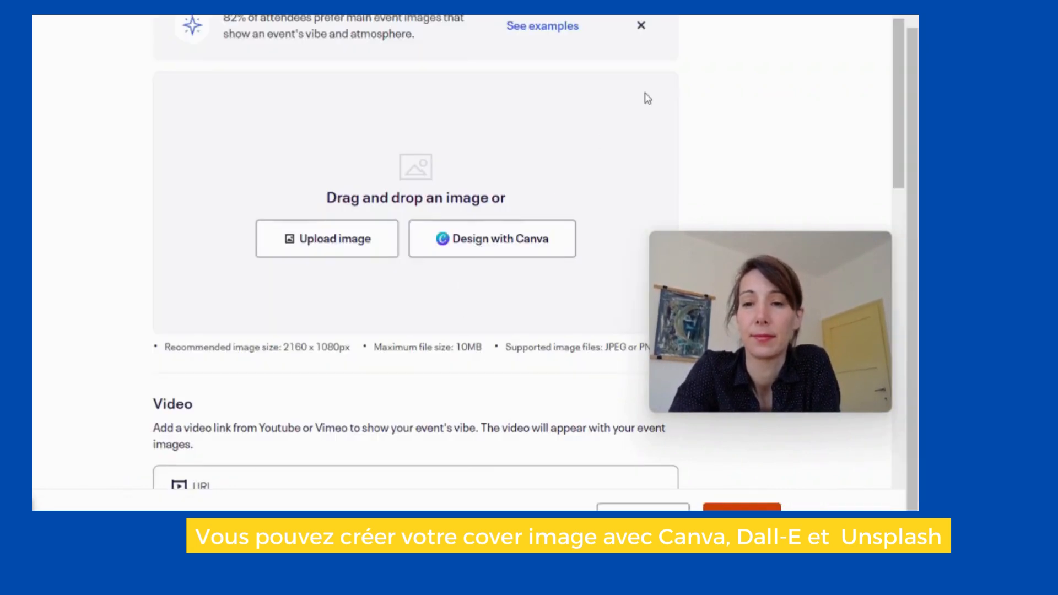
{"action": "scroll", "coordinate": [510, 321], "scroll_direction": "down", "scroll_amount": 3}
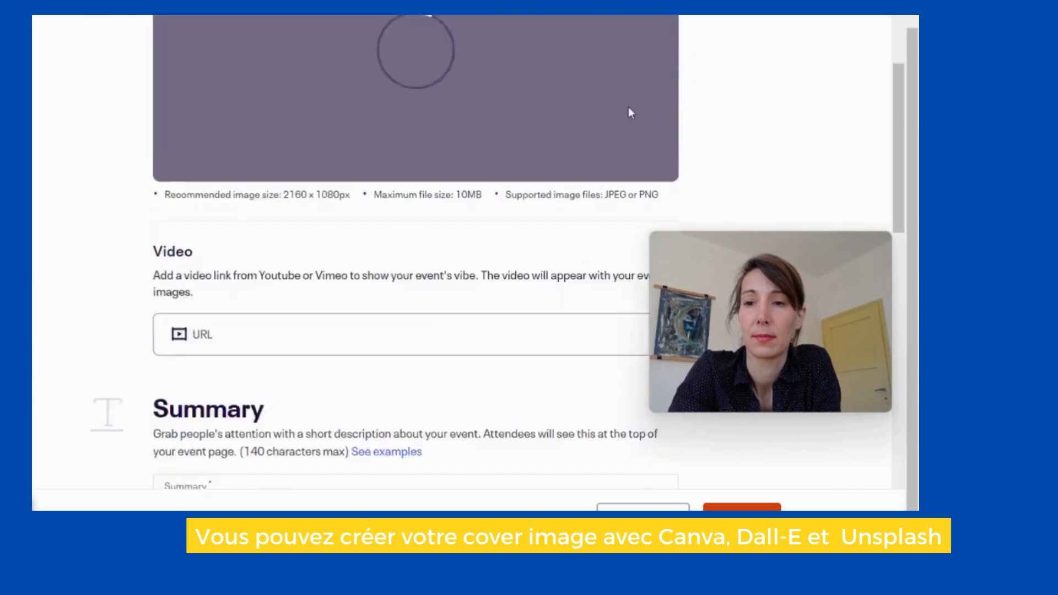
{"action": "scroll", "coordinate": [630, 110], "scroll_direction": "down", "scroll_amount": 4}
{"action": "scroll", "coordinate": [631, 113], "scroll_direction": "up", "scroll_amount": 5}
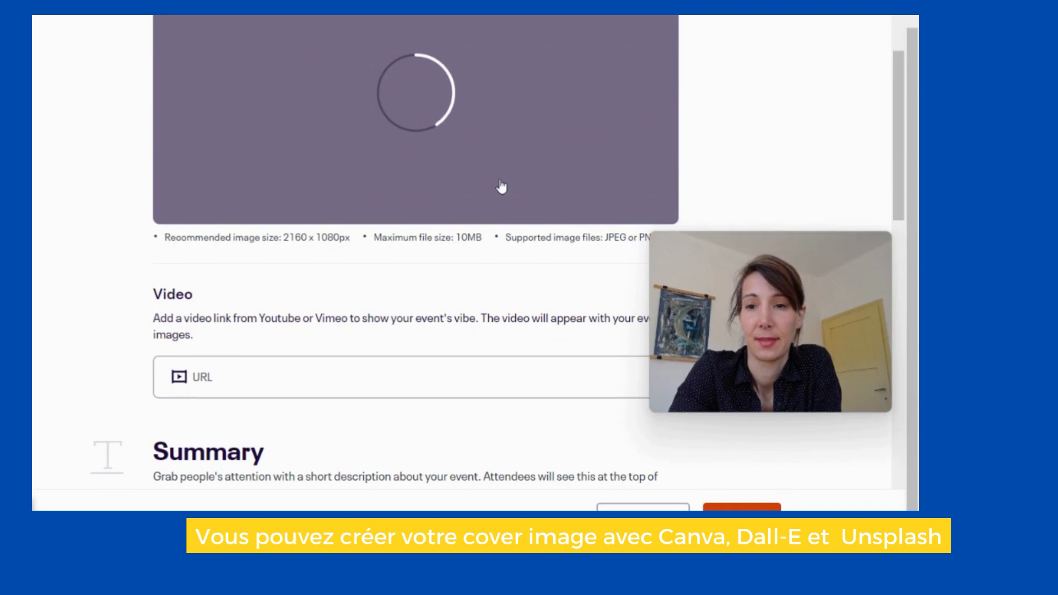
{"action": "scroll", "coordinate": [501, 187], "scroll_direction": "up", "scroll_amount": 3}
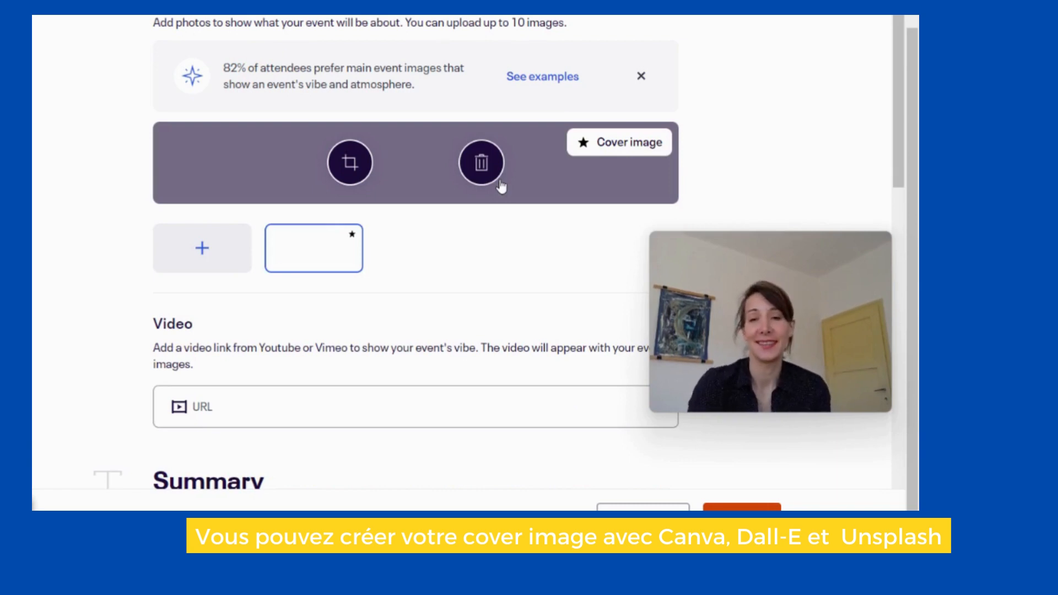
{"action": "scroll", "coordinate": [501, 187], "scroll_direction": "up", "scroll_amount": 1}
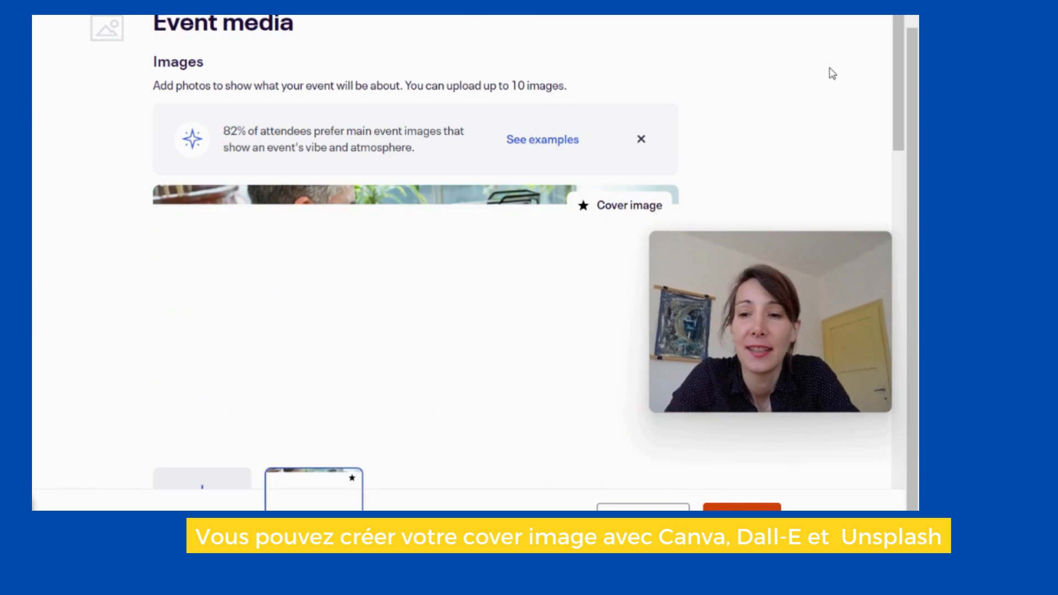
Copy the event's full existing summary text
{"action": "scroll", "coordinate": [460, 357], "scroll_direction": "down", "scroll_amount": 7}
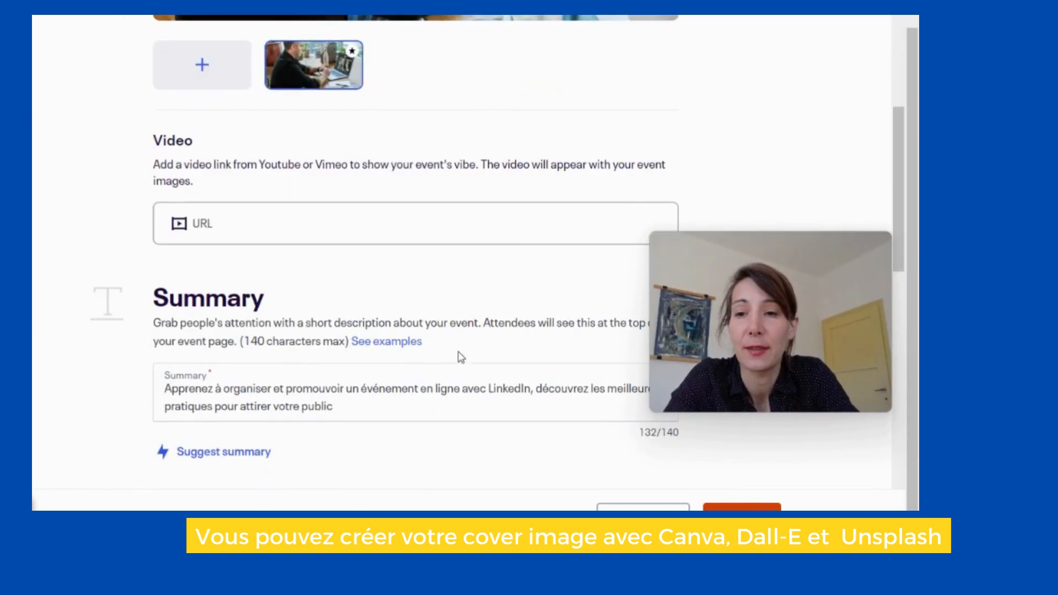
{"action": "scroll", "coordinate": [521, 244], "scroll_direction": "up", "scroll_amount": 3}
{"action": "scroll", "coordinate": [521, 244], "scroll_direction": "down", "scroll_amount": 3}
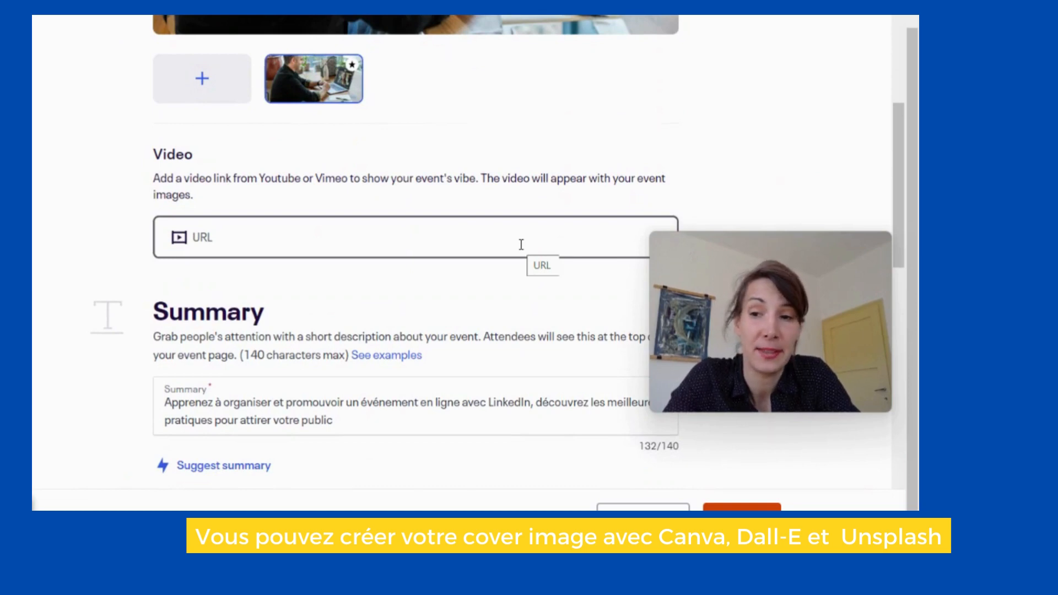
{"action": "scroll", "coordinate": [520, 244], "scroll_direction": "down", "scroll_amount": 2}
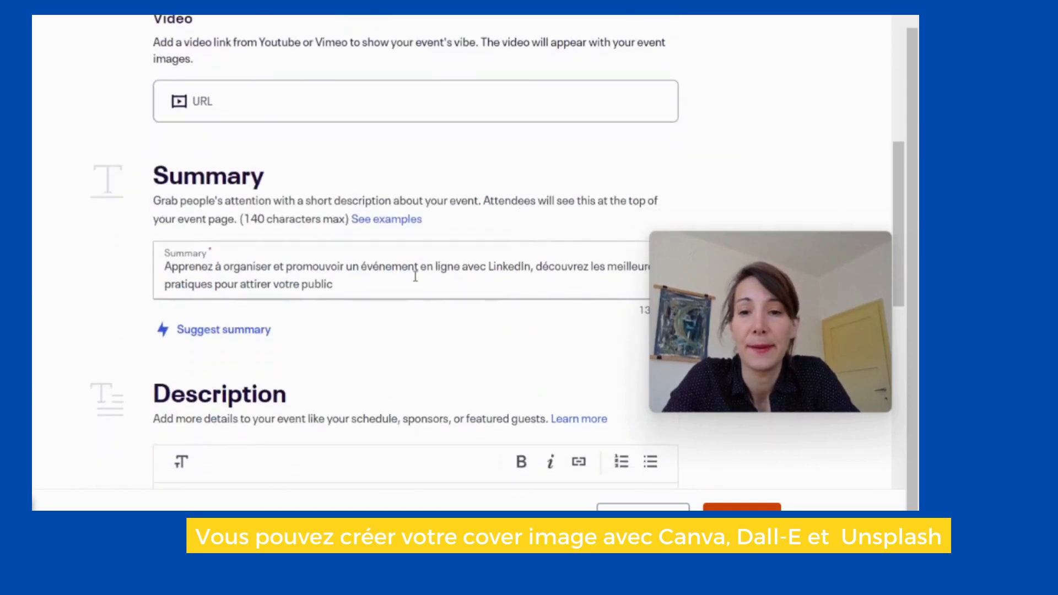
{"action": "scroll", "coordinate": [416, 276], "scroll_direction": "down", "scroll_amount": 1}
{"action": "left_click", "coordinate": [353, 215]}
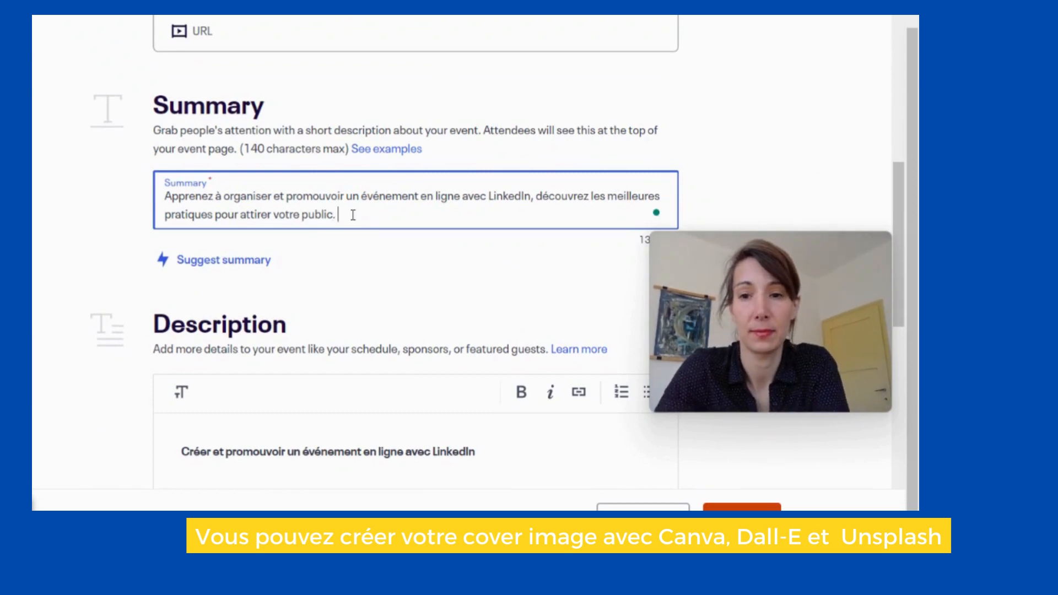
{"action": "left_click_drag", "start_coordinate": [353, 215], "coordinate": [143, 210]}
{"action": "key", "text": "ctrl+c"}
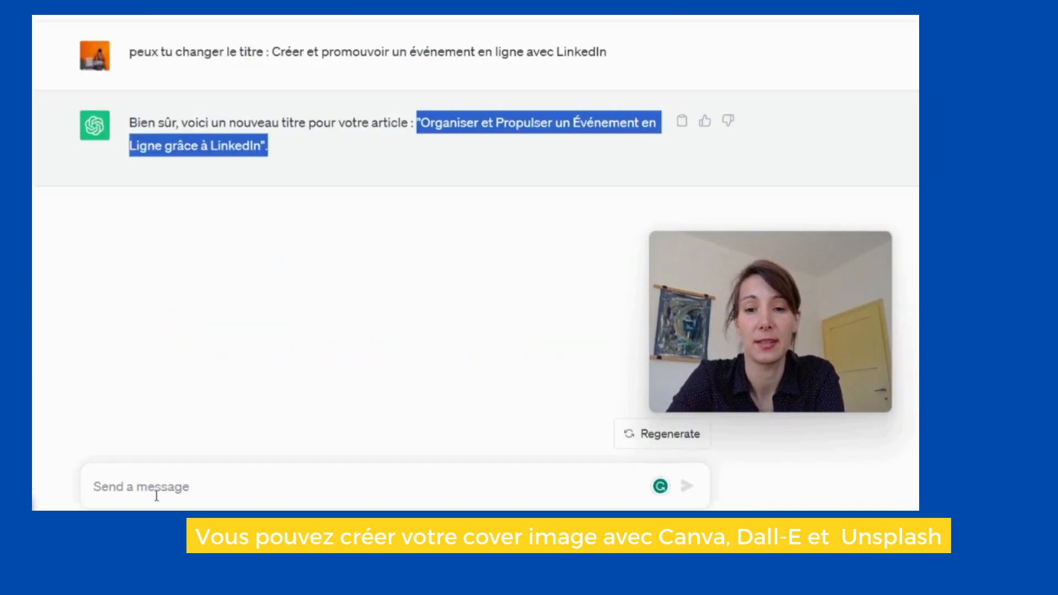
Switch to ChatGPT and send the request "Peux tu changer le summary ?" followed by the copied summary text
{"action": "left_click", "coordinate": [156, 495]}
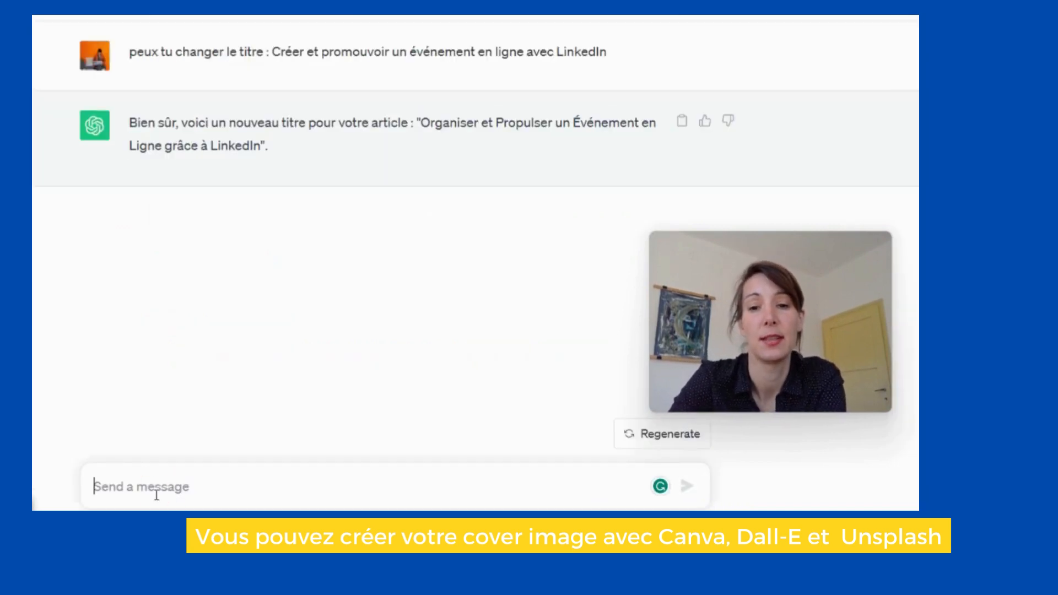
{"action": "type", "text": "PEUX"}
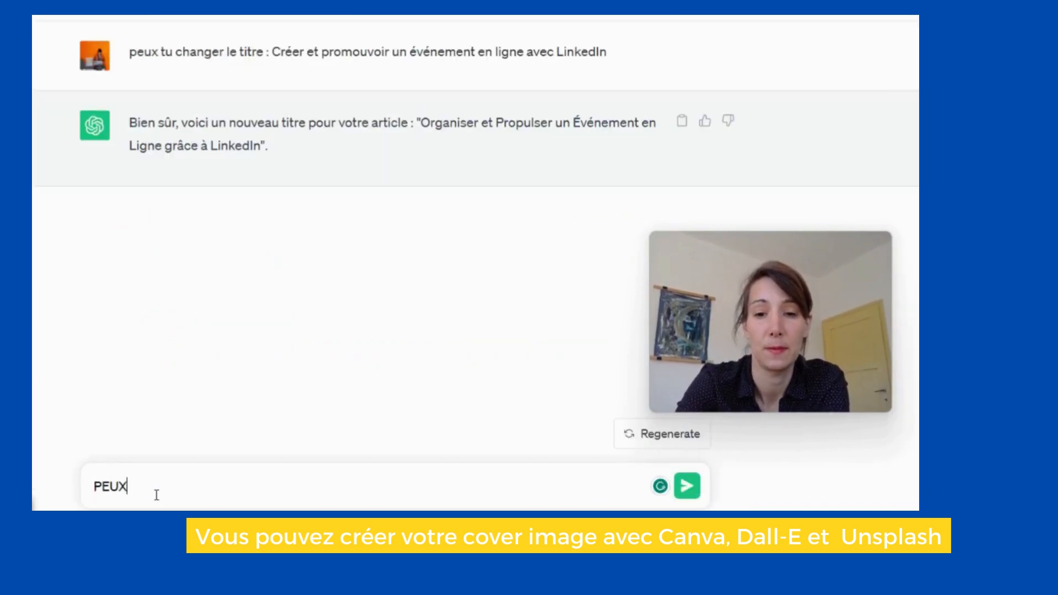
{"action": "key", "text": "BackSpace"}
{"action": "key", "text": "BackSpace"}
{"action": "type", "text": "e"}
{"action": "key", "text": "BackSpace"}
{"action": "key", "text": "BackSpace"}
{"action": "type", "text": "eux t"}
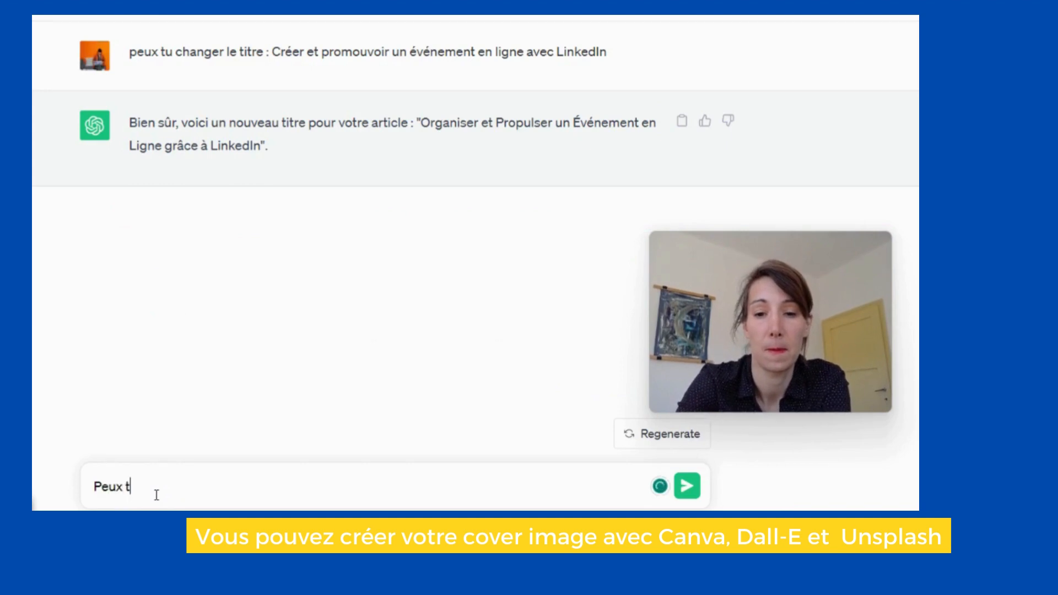
{"action": "type", "text": "u changer le s"}
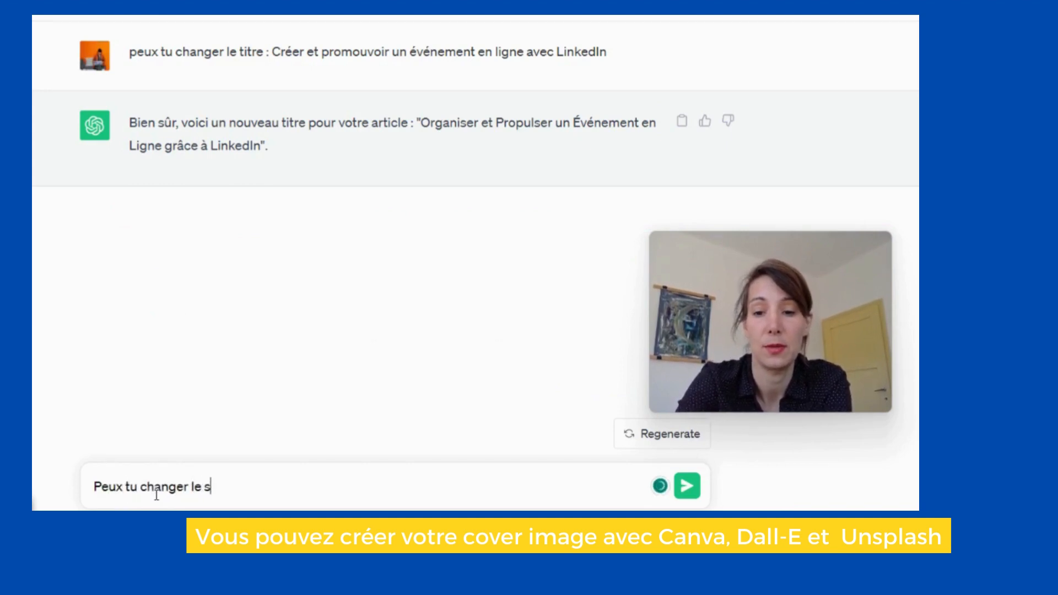
{"action": "type", "text": "ummary "}
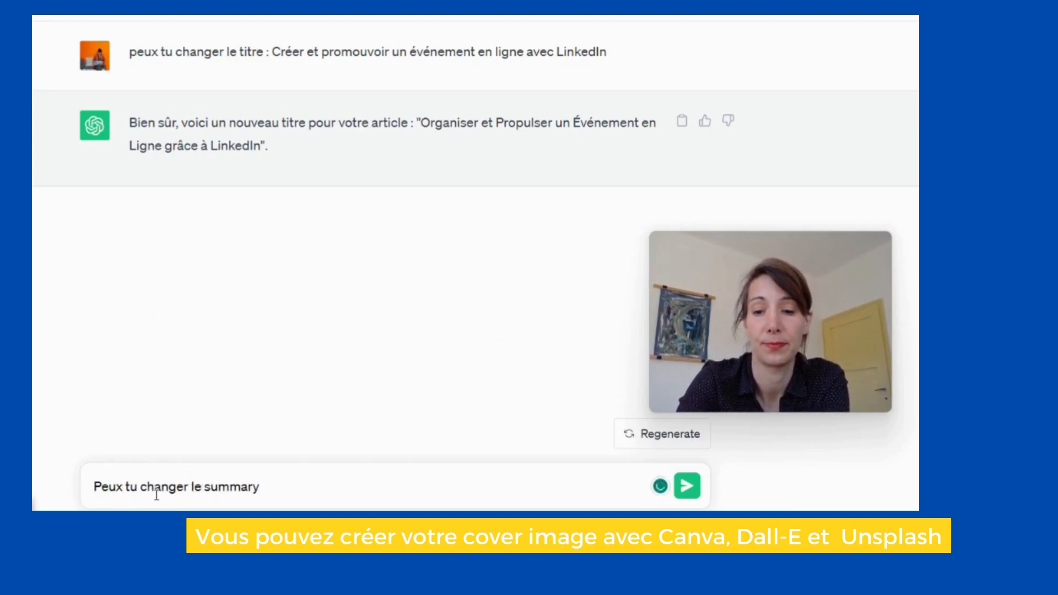
{"action": "type", "text": "?"}
{"action": "key", "text": "ctrl+v"}
{"action": "key", "text": "Return"}
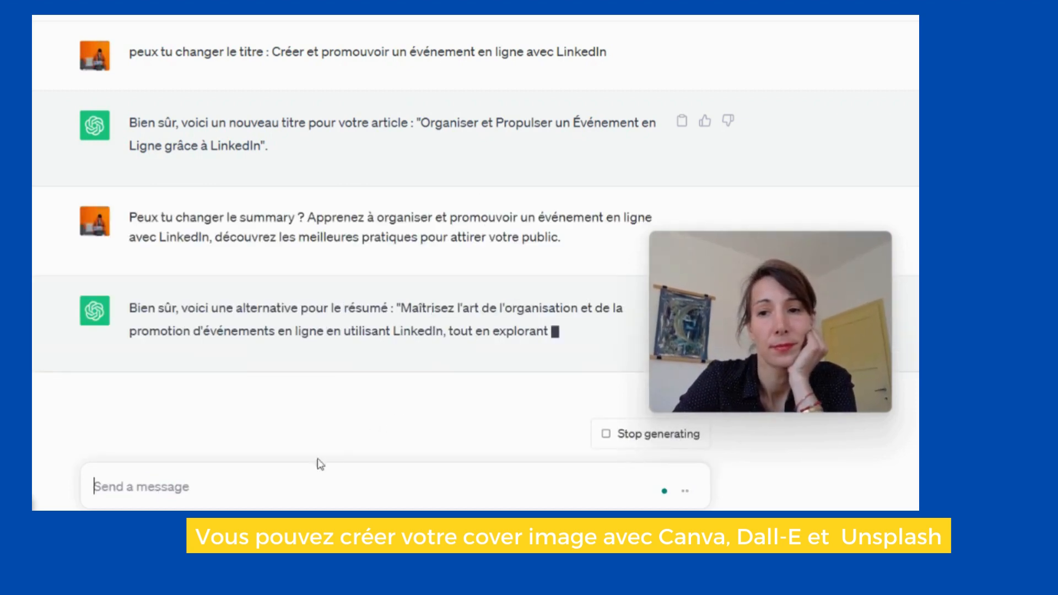
Copy ChatGPT's alternative summary beginning "Maîtrisez l'art de l'organisation" and replace the Eventbrite summary with it
{"action": "right_click", "coordinate": [397, 326]}
{"action": "left_click", "coordinate": [385, 358]}
{"action": "left_click_drag", "start_coordinate": [386, 358], "coordinate": [394, 302]}
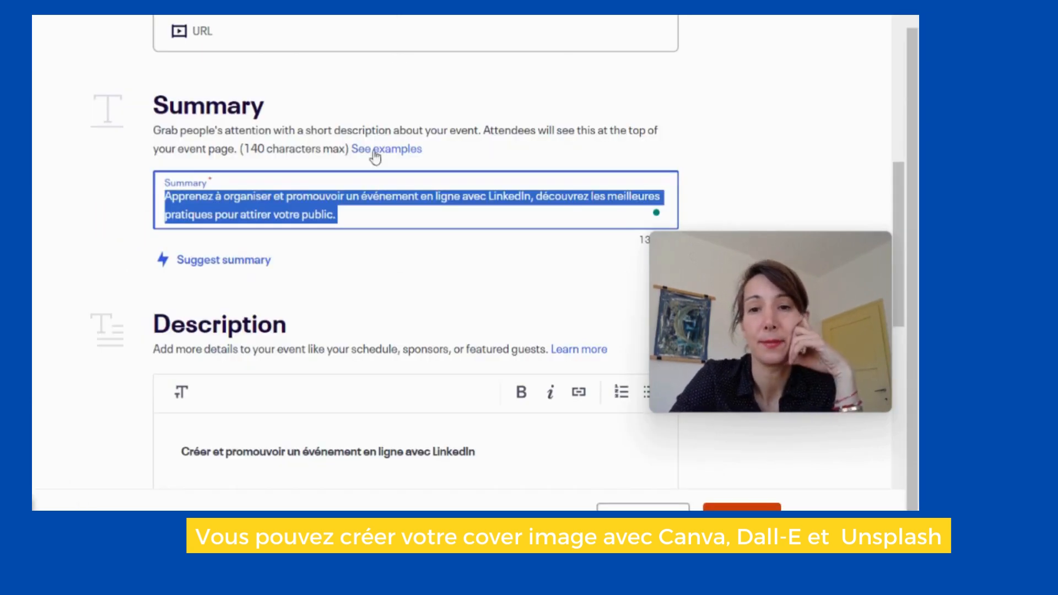
{"action": "left_click", "coordinate": [361, 223]}
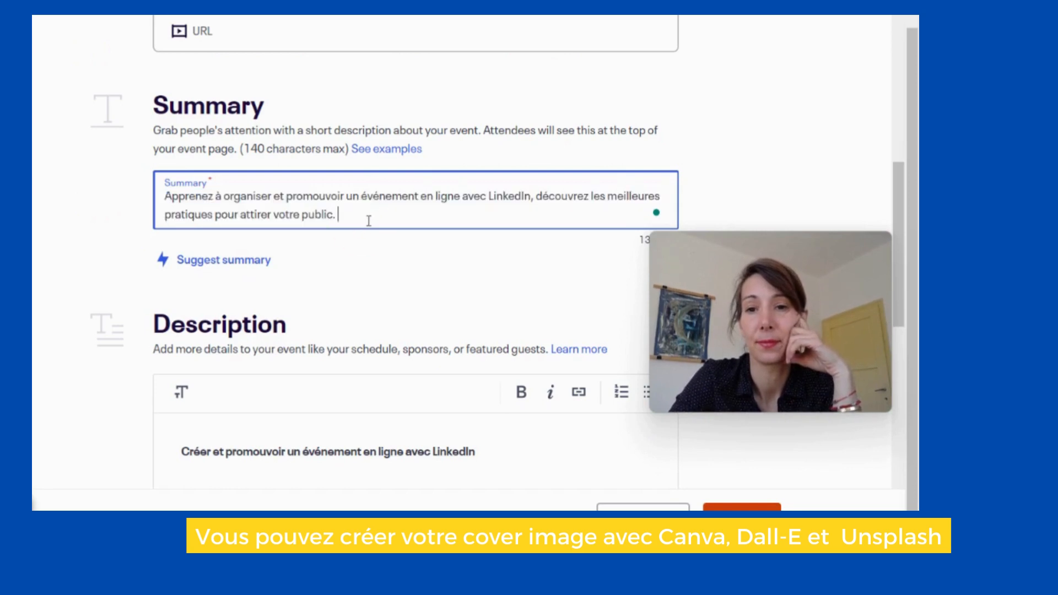
{"action": "left_click_drag", "start_coordinate": [369, 221], "coordinate": [135, 201]}
{"action": "type", "text": "\"Maîtrisez l'art de l'organisation et de la promotion d'événements en ligne en utilisant LinkedIn, tout en explorant des stratégies efficace"}
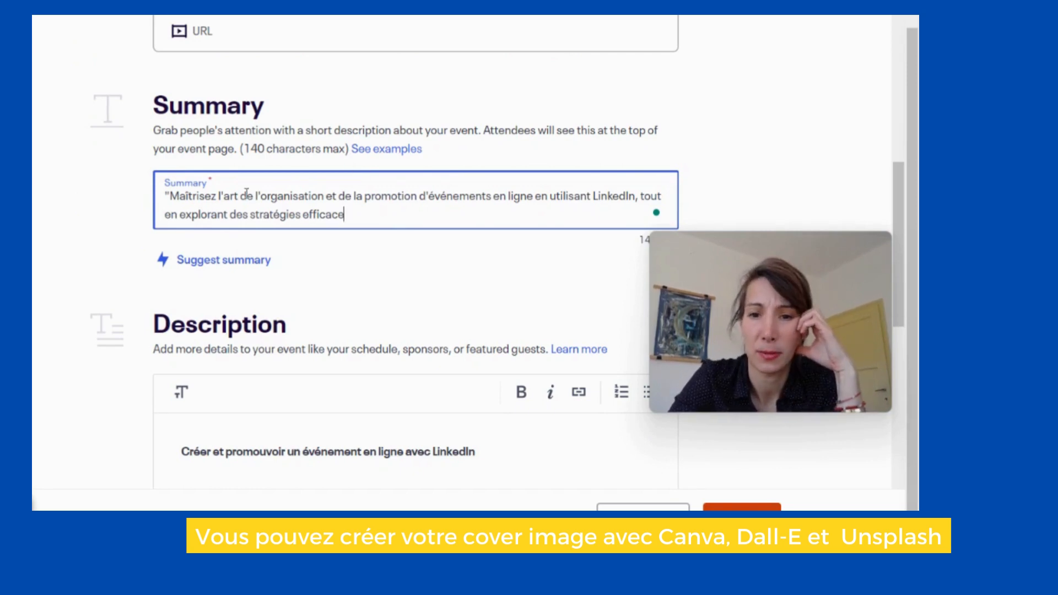
Remove the opening quotation mark from the pasted summary and end it with a period after "efficace"
{"action": "left_click", "coordinate": [169, 196]}
{"action": "key", "text": "BackSpace"}
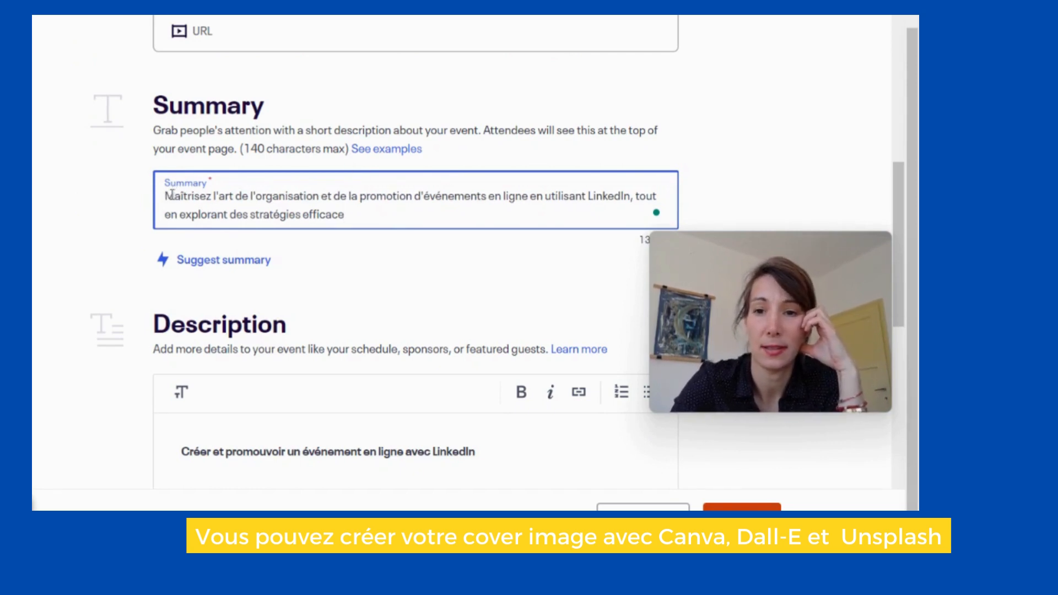
{"action": "left_click", "coordinate": [361, 198]}
{"action": "left_click", "coordinate": [344, 215]}
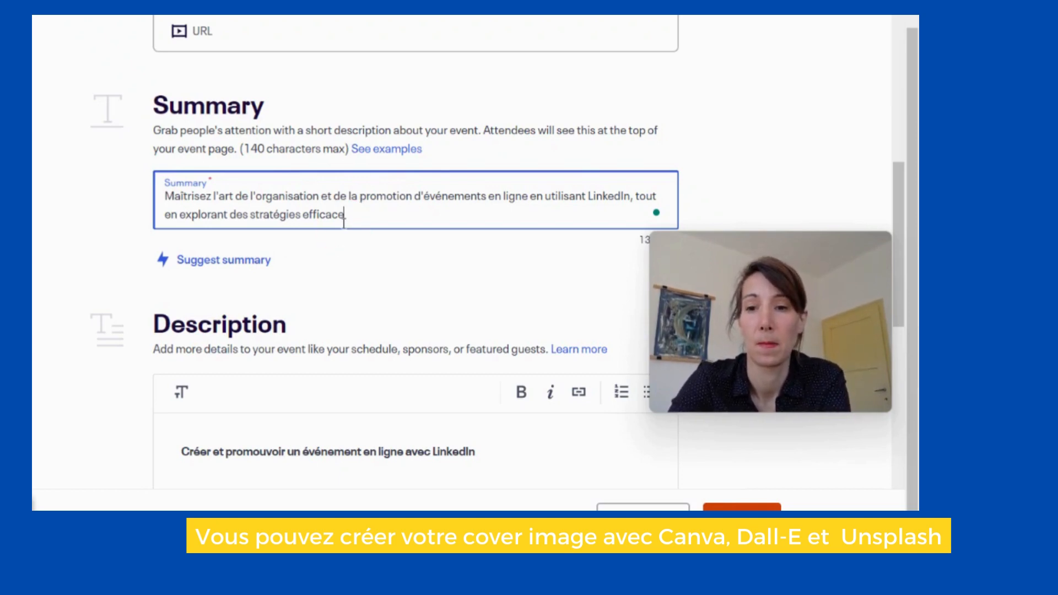
Replace the event summary with one generated by Eventbrite's AI summary suggestion
{"action": "scroll", "coordinate": [345, 226], "scroll_direction": "down", "scroll_amount": 3}
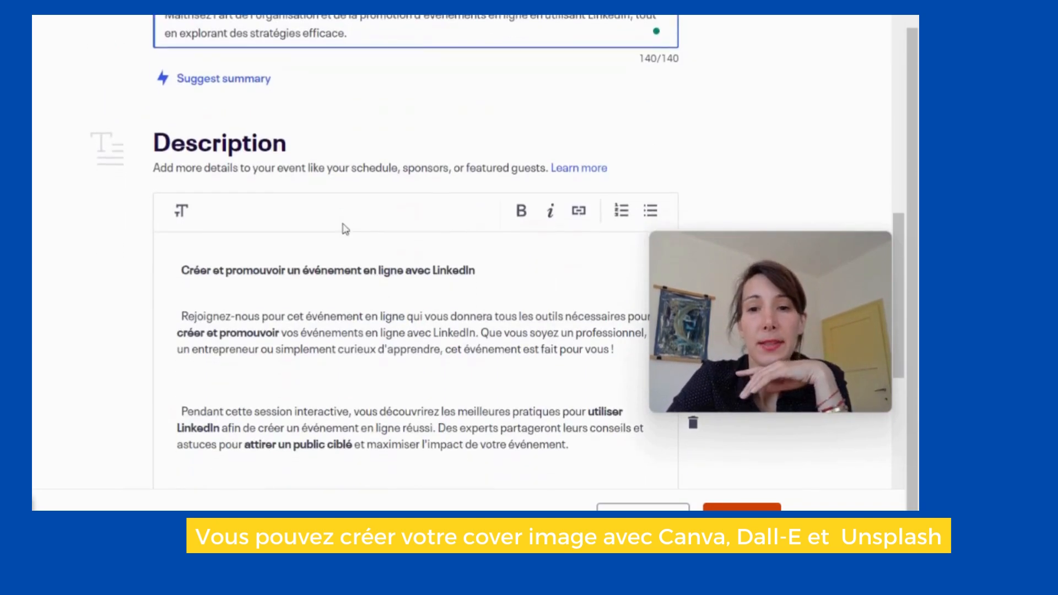
{"action": "scroll", "coordinate": [345, 229], "scroll_direction": "up", "scroll_amount": 2}
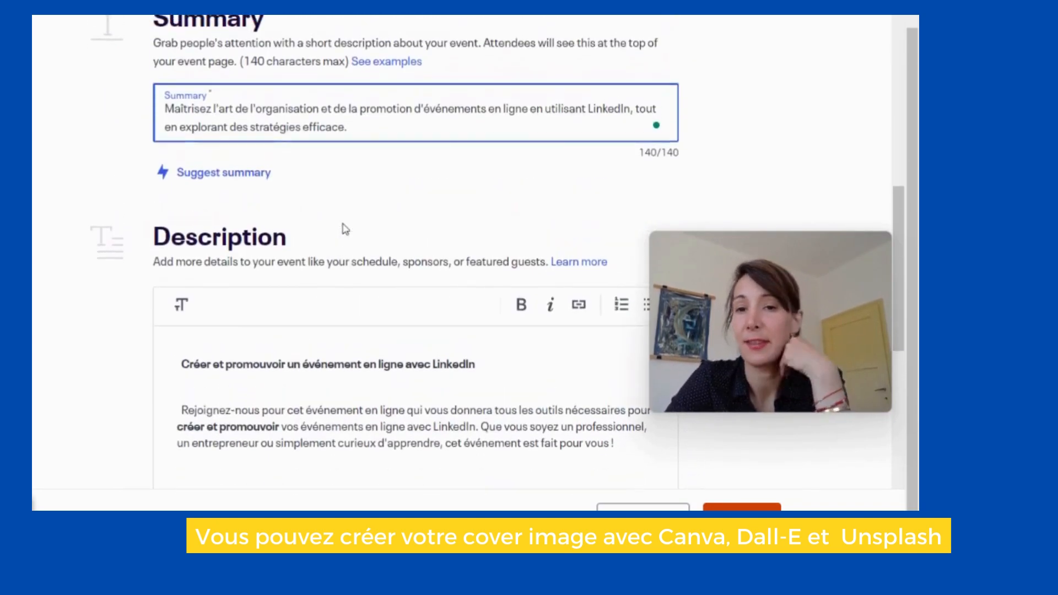
{"action": "left_click", "coordinate": [259, 174]}
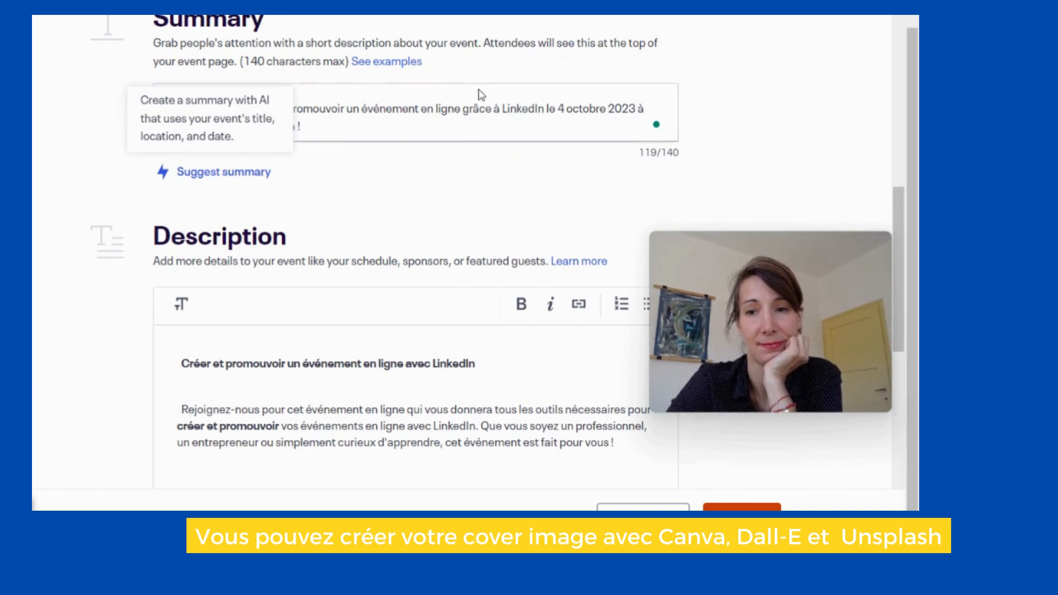
{"action": "left_click", "coordinate": [470, 126]}
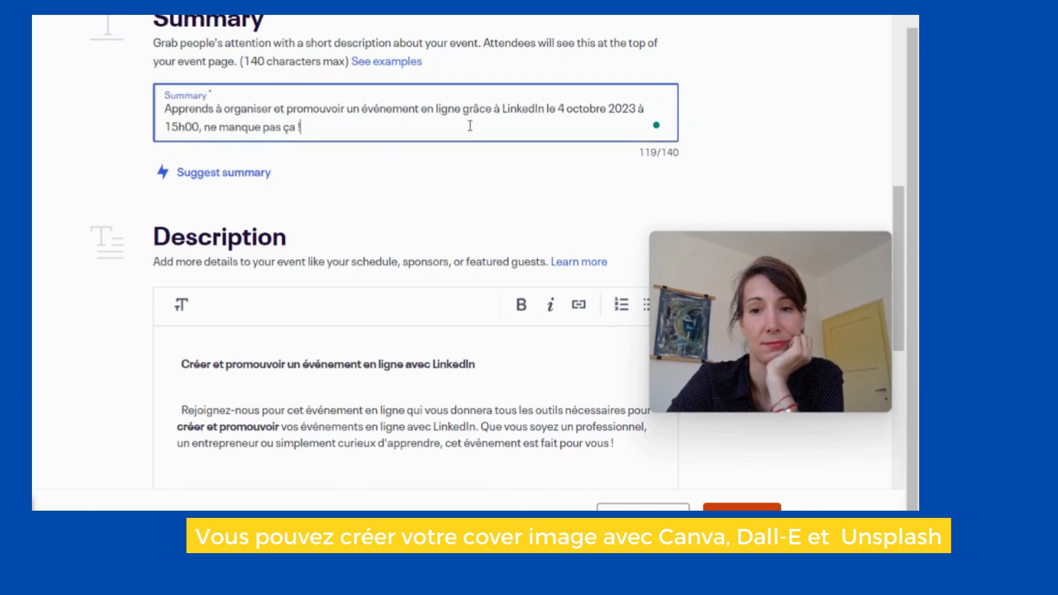
Switch the suggested summary to the formal address by changing "Apprends" to "Apprenez" and "manque" to "manquez"
{"action": "scroll", "coordinate": [462, 195], "scroll_direction": "down", "scroll_amount": 1}
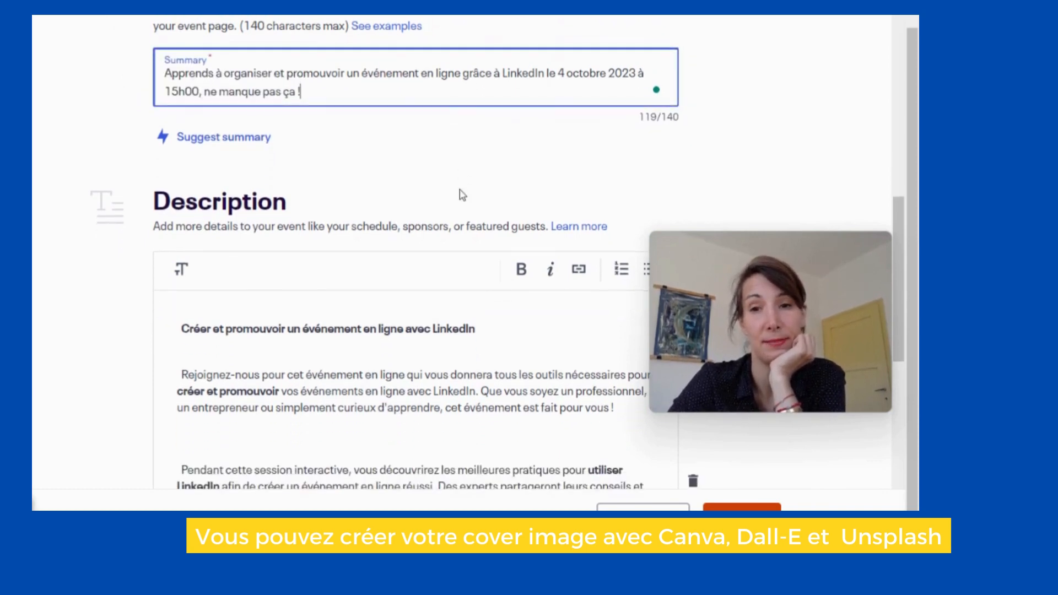
{"action": "scroll", "coordinate": [461, 195], "scroll_direction": "up", "scroll_amount": 3}
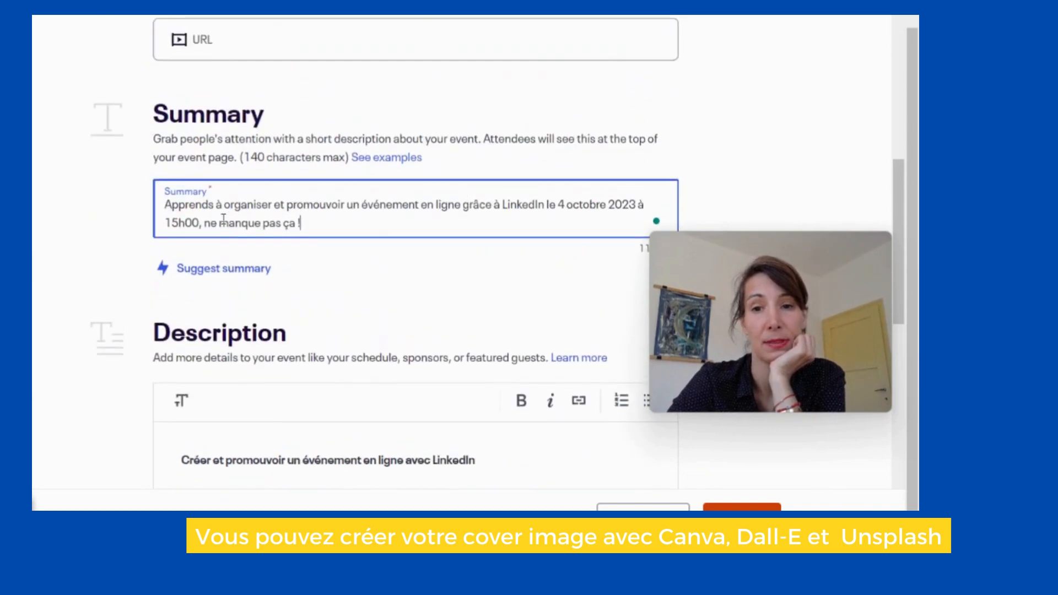
{"action": "left_click", "coordinate": [214, 205]}
{"action": "key", "text": "BackSpace"}
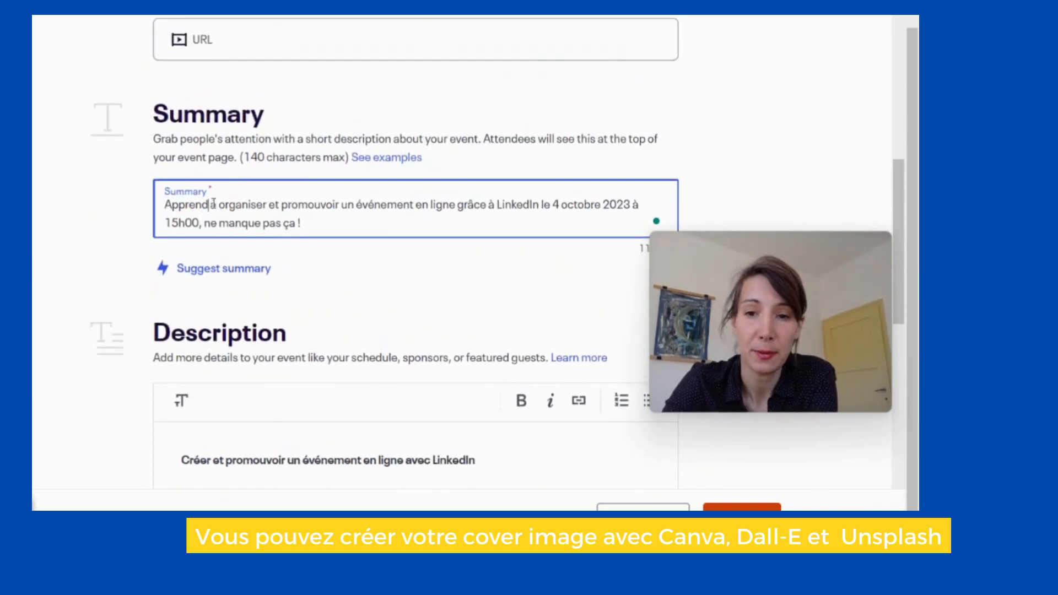
{"action": "key", "text": "BackSpace"}
{"action": "type", "text": "ez"}
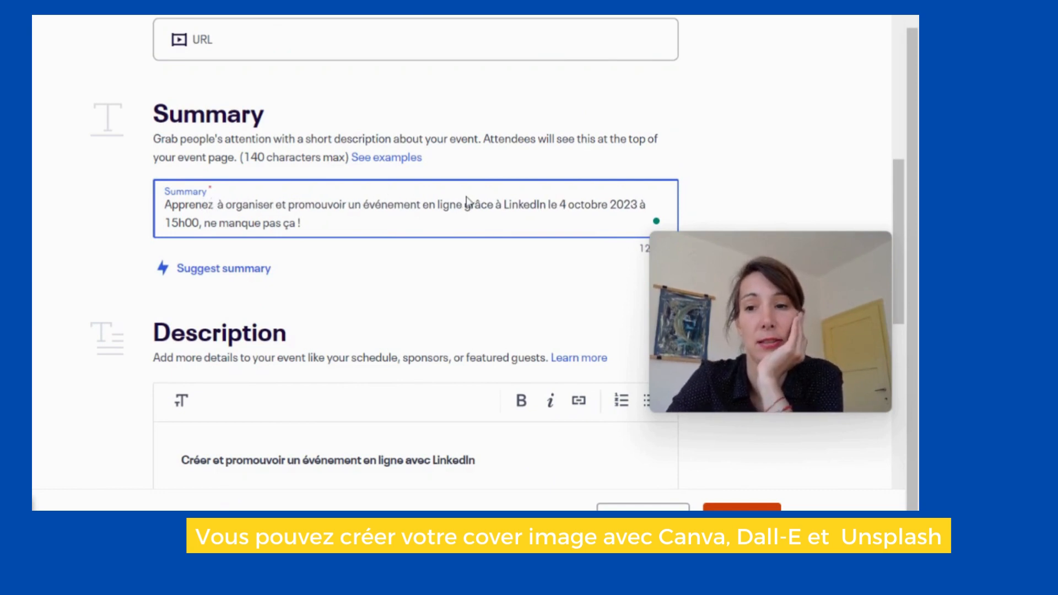
{"action": "scroll", "coordinate": [467, 201], "scroll_direction": "down", "scroll_amount": 3}
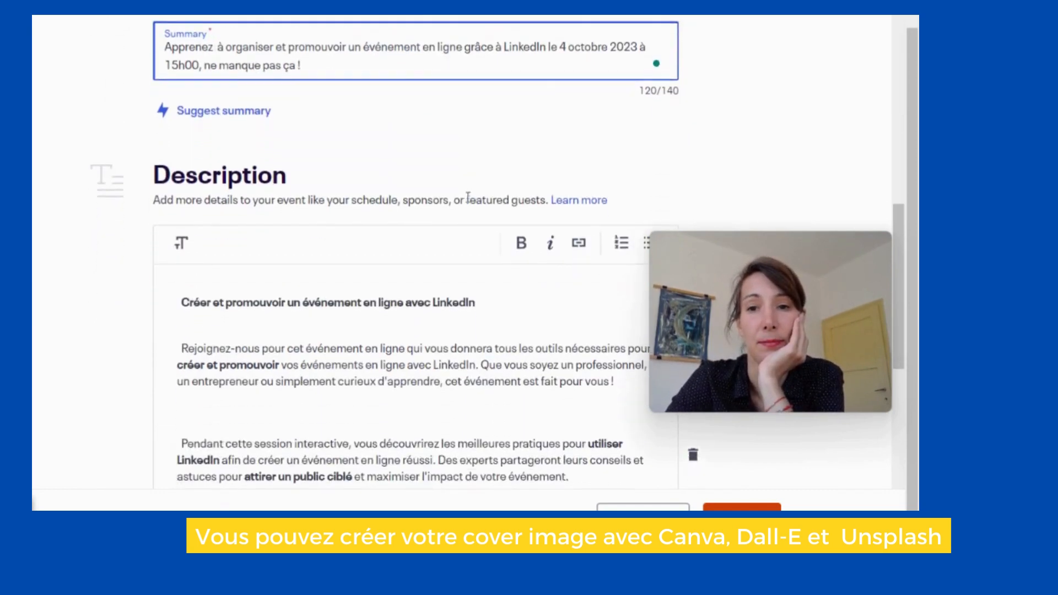
{"action": "scroll", "coordinate": [467, 198], "scroll_direction": "up", "scroll_amount": 1}
{"action": "left_click", "coordinate": [257, 120]}
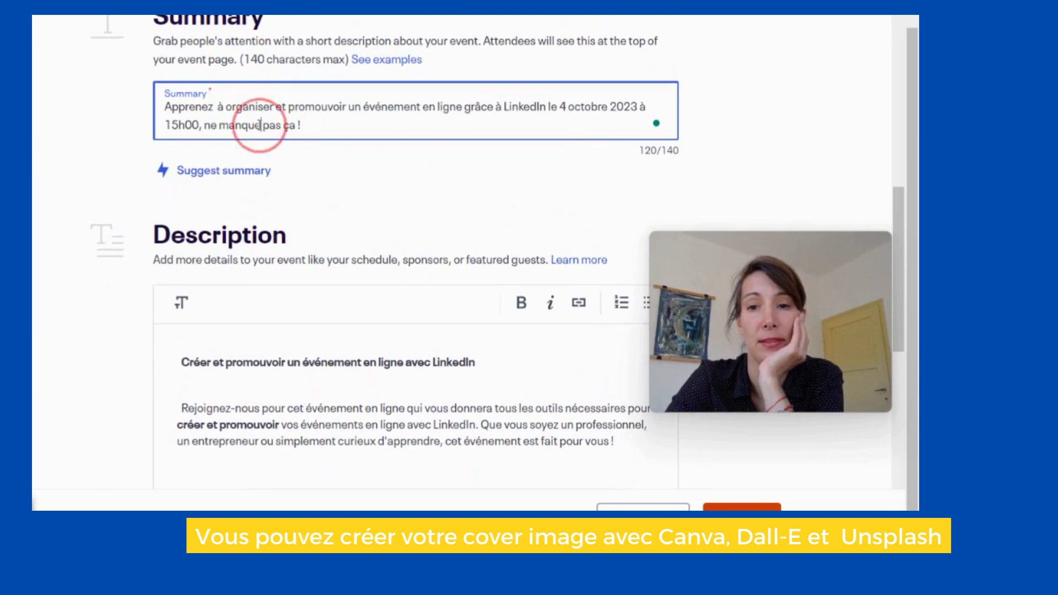
{"action": "type", "text": "z"}
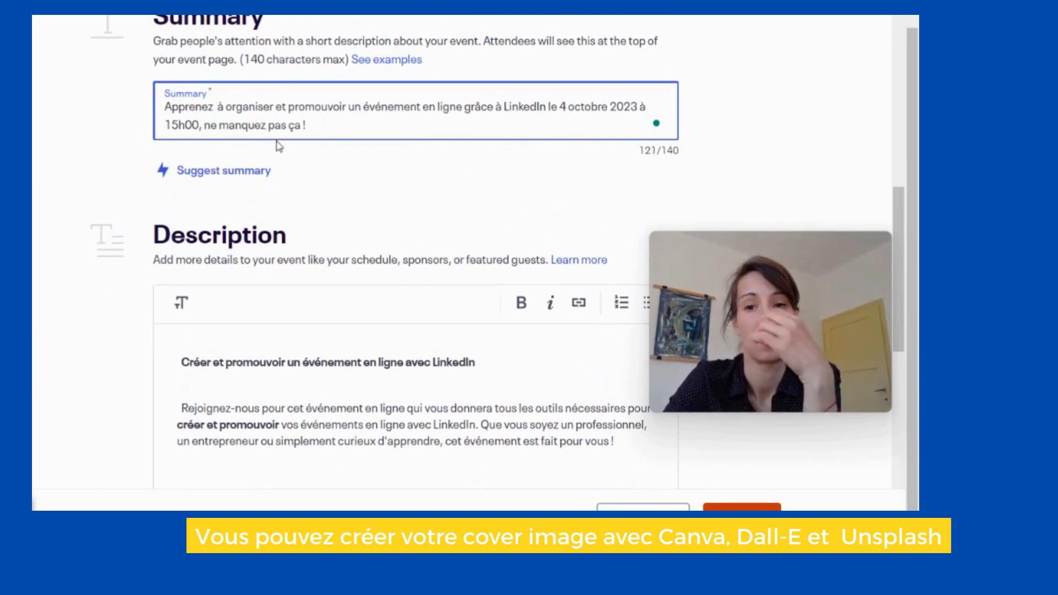
Replace the summary's ending "pas ça !" with "cette opportunité !"
{"action": "left_click", "coordinate": [306, 125]}
{"action": "key", "text": "BackSpace"}
{"action": "key", "text": "BackSpace"}
{"action": "key", "text": "BackSpace"}
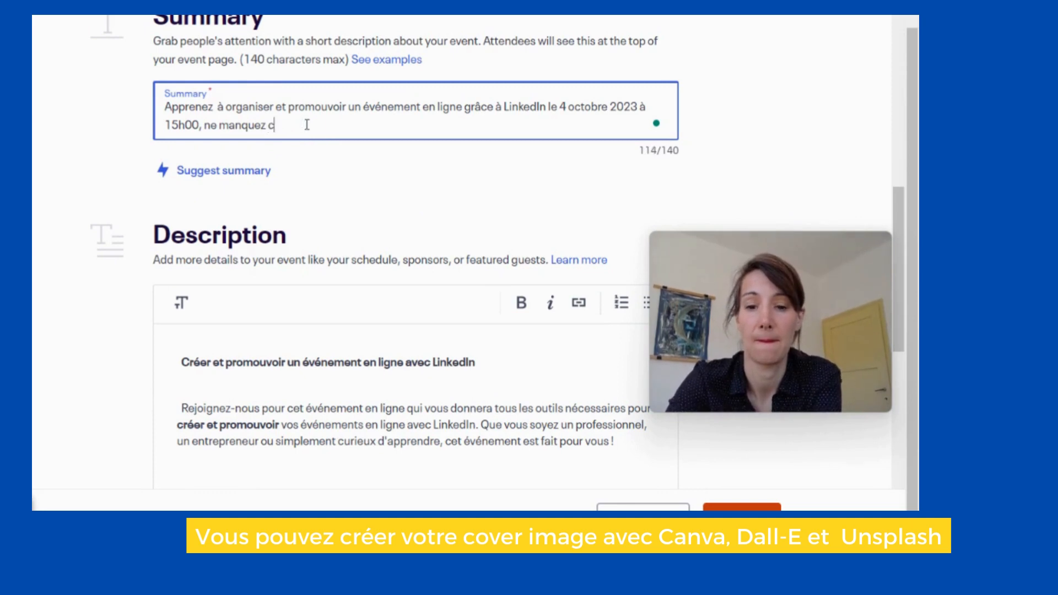
{"action": "type", "text": "cett"}
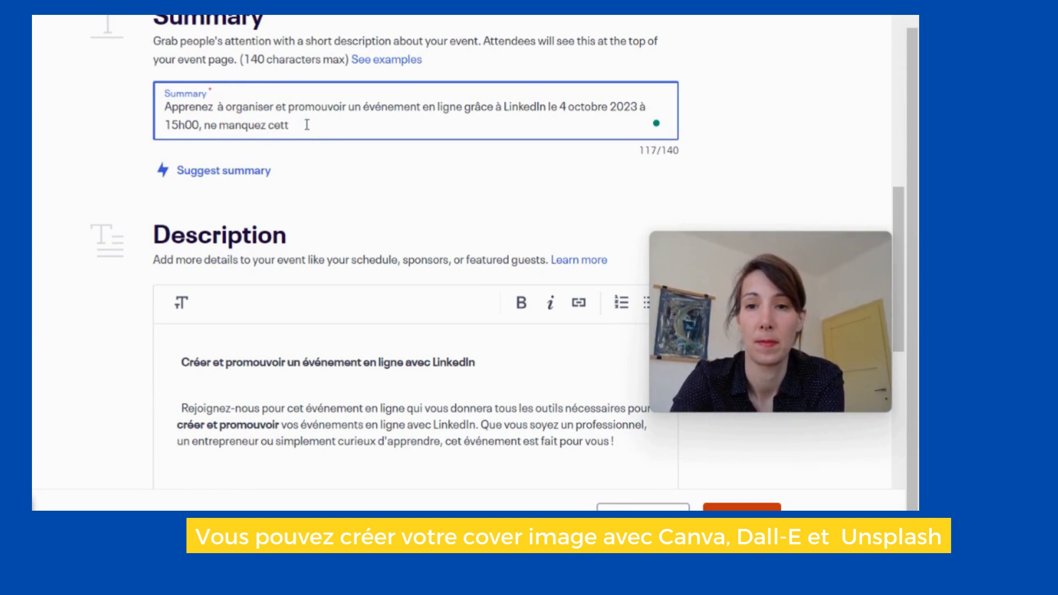
{"action": "type", "text": "e opport"}
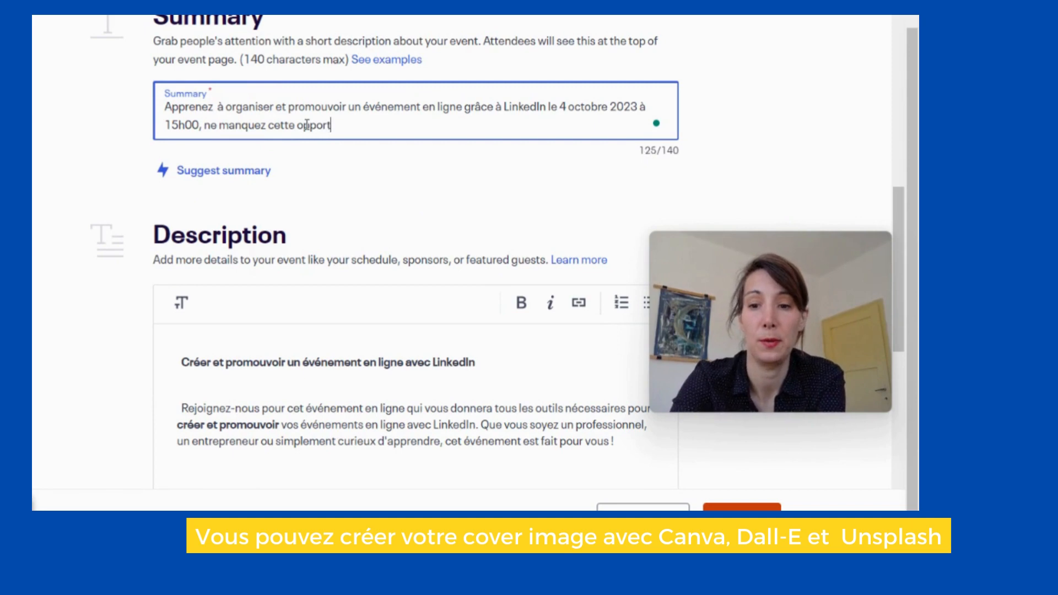
{"action": "type", "text": "unité"}
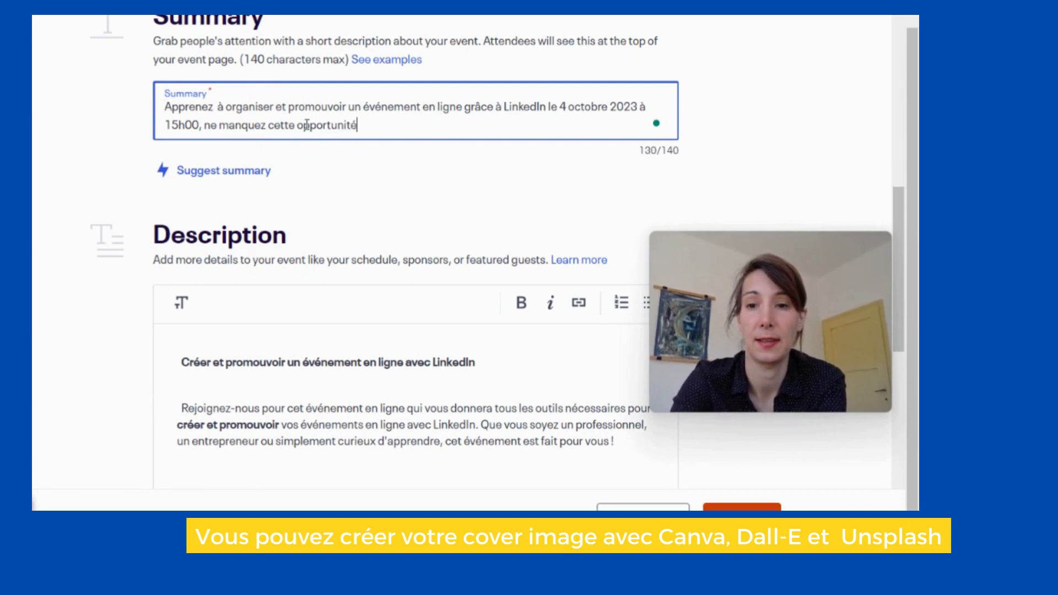
{"action": "type", "text": " !"}
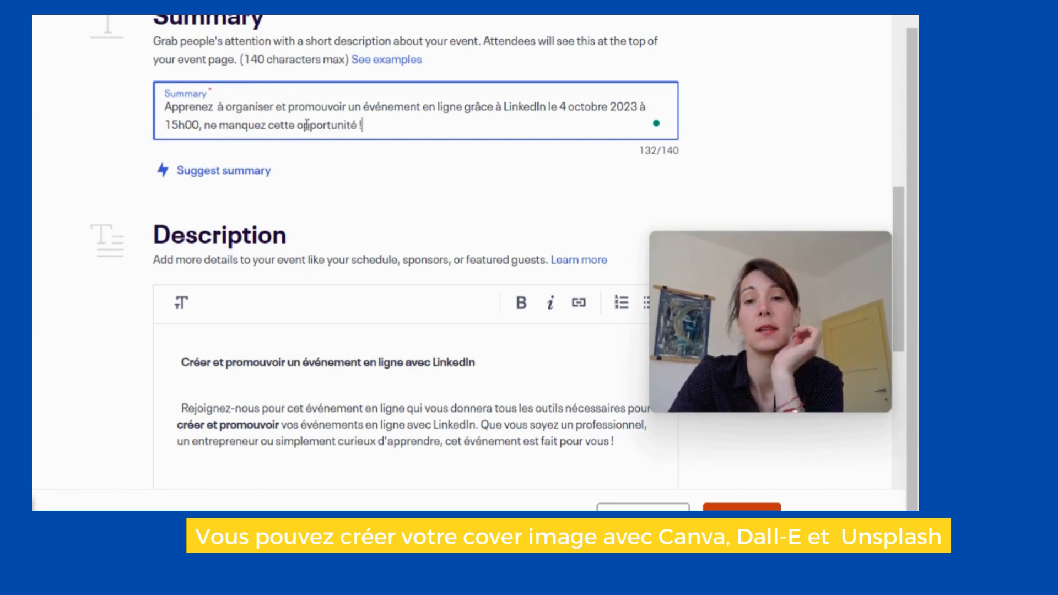
Copy the full text of the event description and switch to the ChatGPT conversation
{"action": "scroll", "coordinate": [345, 255], "scroll_direction": "down", "scroll_amount": 3}
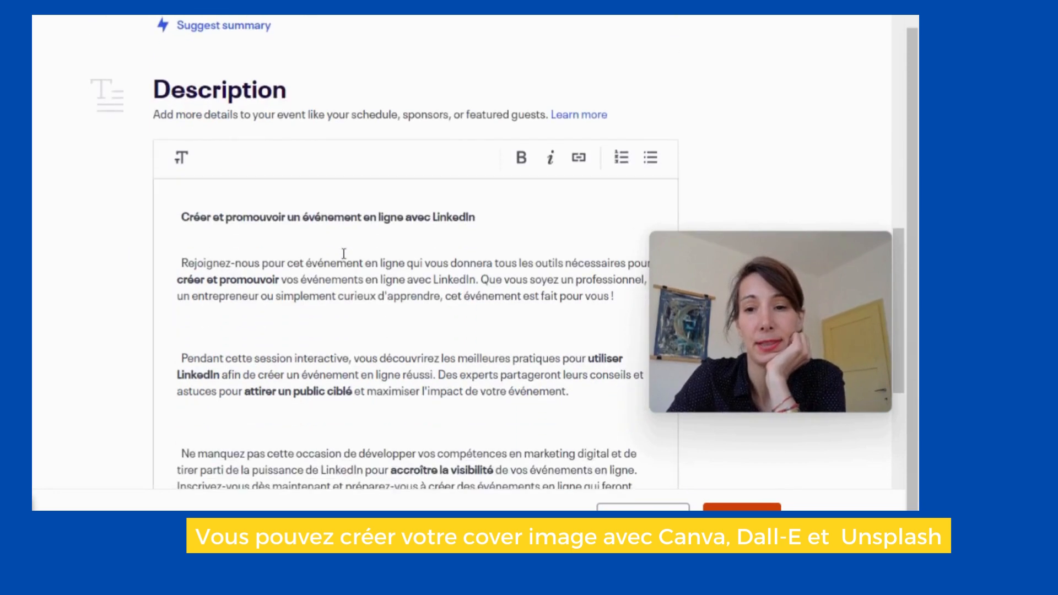
{"action": "scroll", "coordinate": [345, 254], "scroll_direction": "down", "scroll_amount": 2}
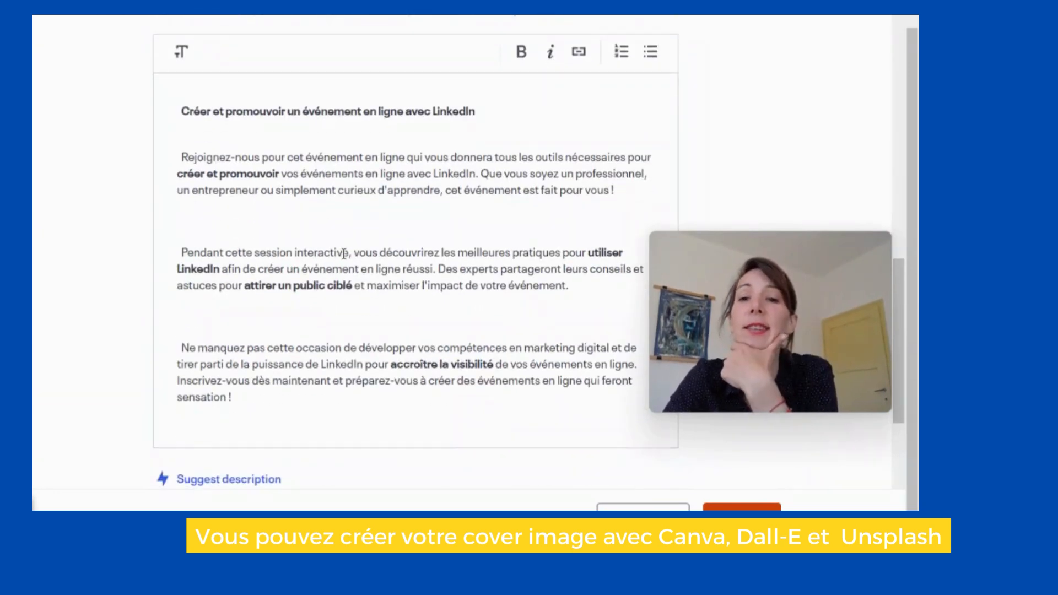
{"action": "scroll", "coordinate": [344, 254], "scroll_direction": "down", "scroll_amount": 2}
{"action": "left_click_drag", "start_coordinate": [253, 261], "coordinate": [186, 158]}
{"action": "key", "text": "ctrl+c"}
{"action": "scroll", "coordinate": [156, 288], "scroll_direction": "down", "scroll_amount": 5}
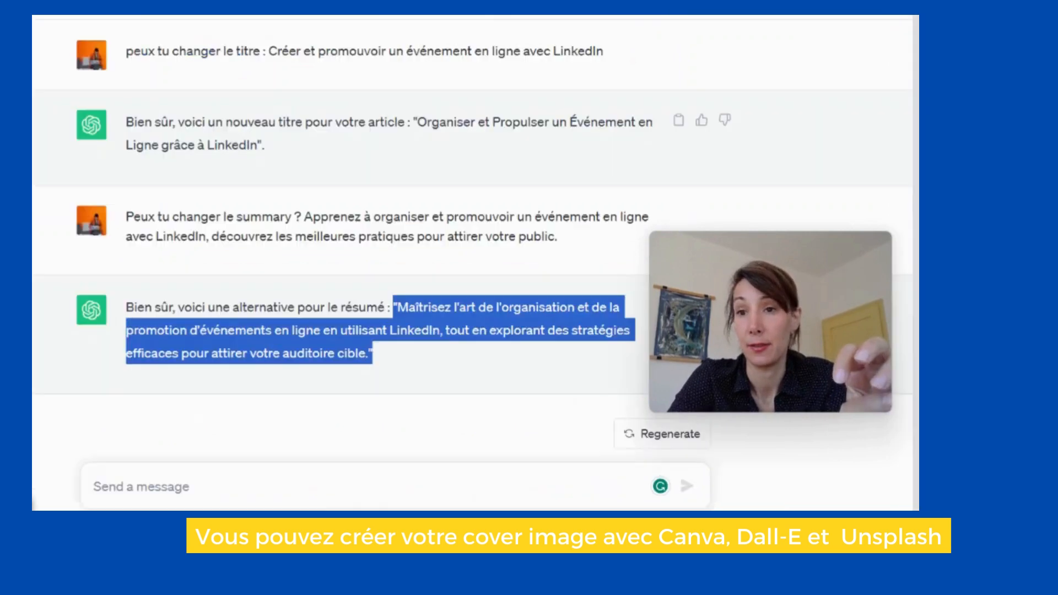
Ask ChatGPT "peux tu réécrire cette description :" followed by the copied event description
{"action": "left_click", "coordinate": [103, 494]}
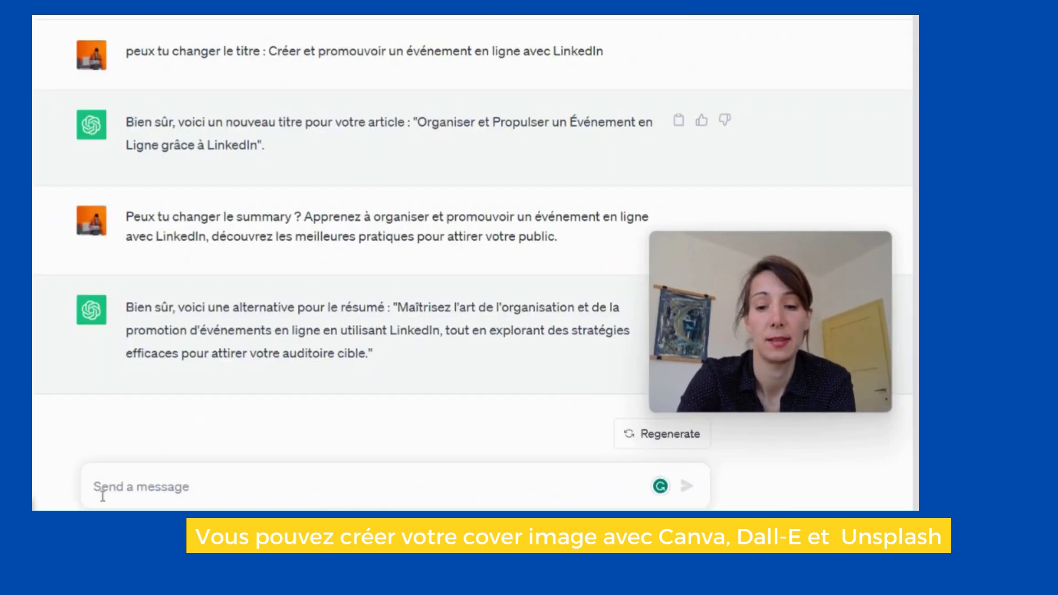
{"action": "type", "text": "peux tu "}
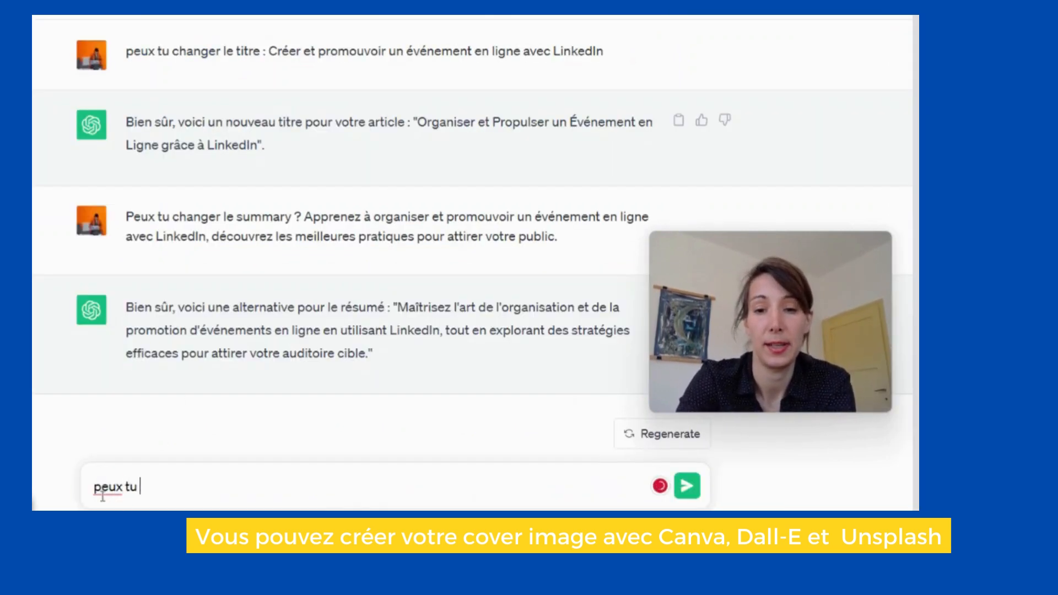
{"action": "type", "text": "réécrire cett"}
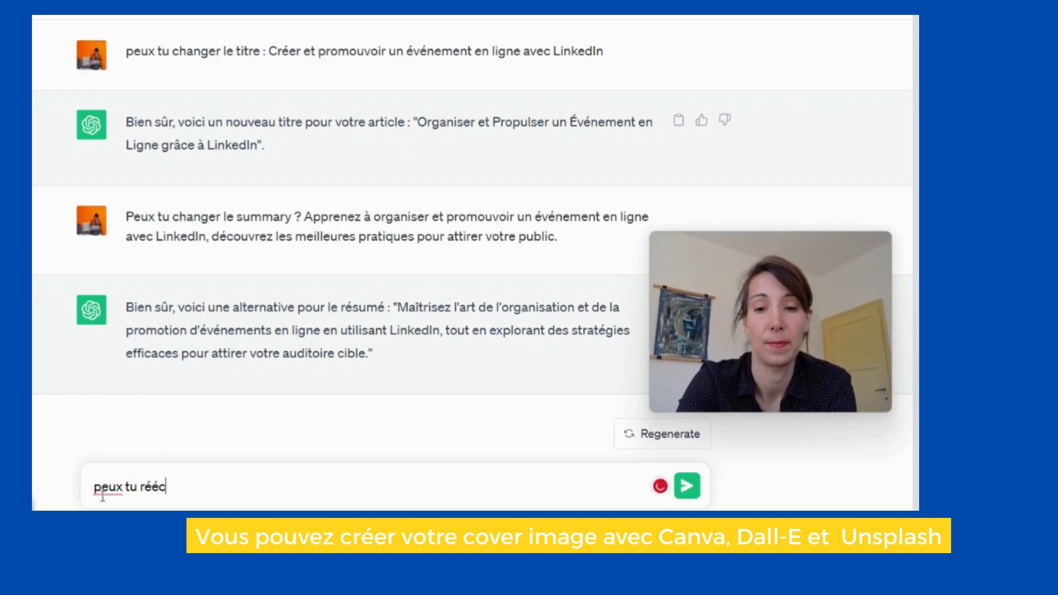
{"action": "type", "text": "e descr"}
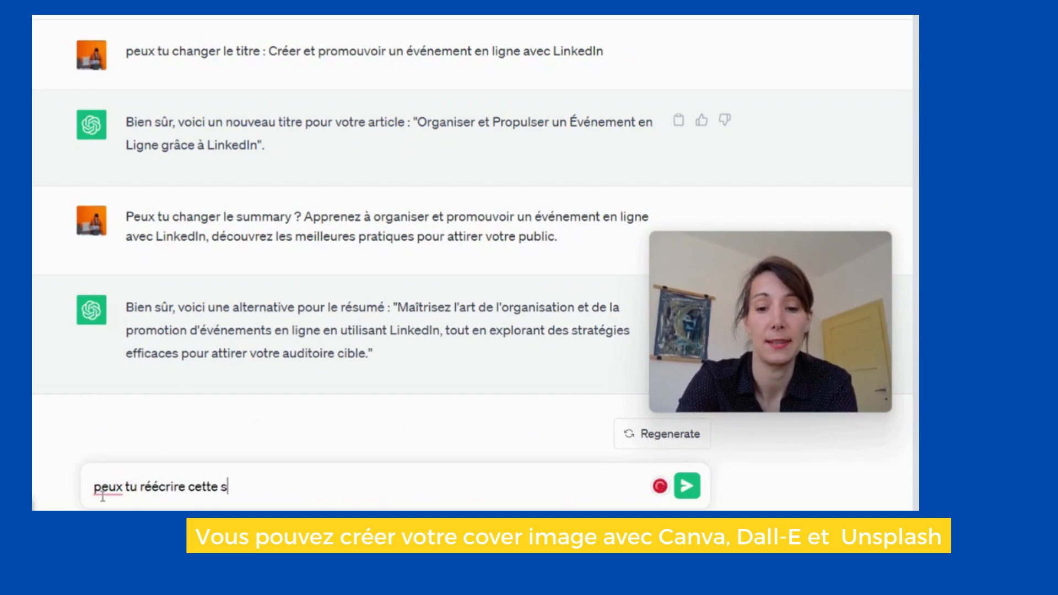
{"action": "type", "text": "iption "}
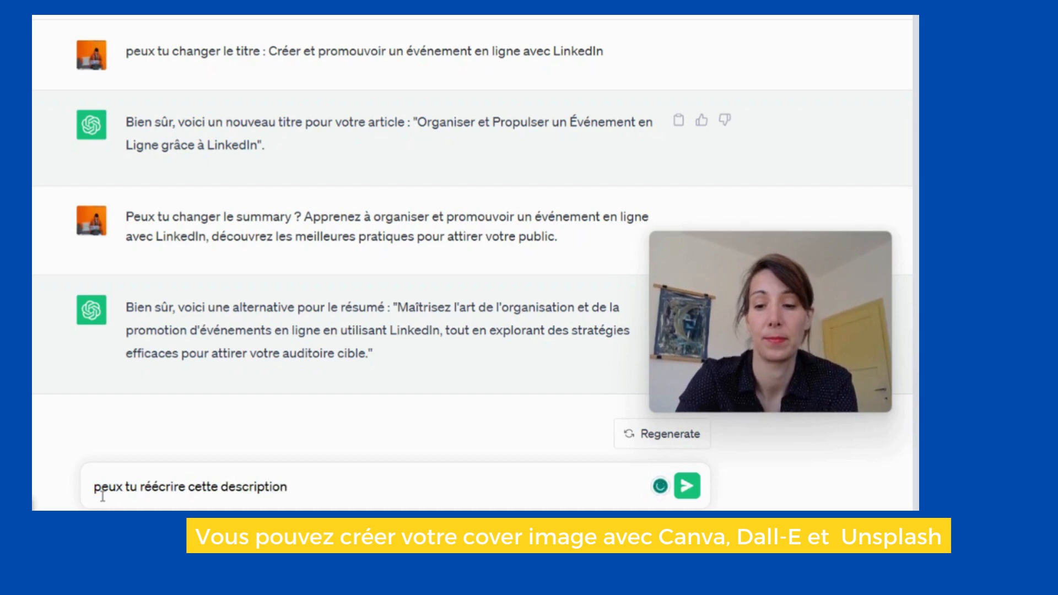
{"action": "type", "text": ":"}
{"action": "key", "text": "ctrl+v"}
{"action": "key", "text": "Return"}
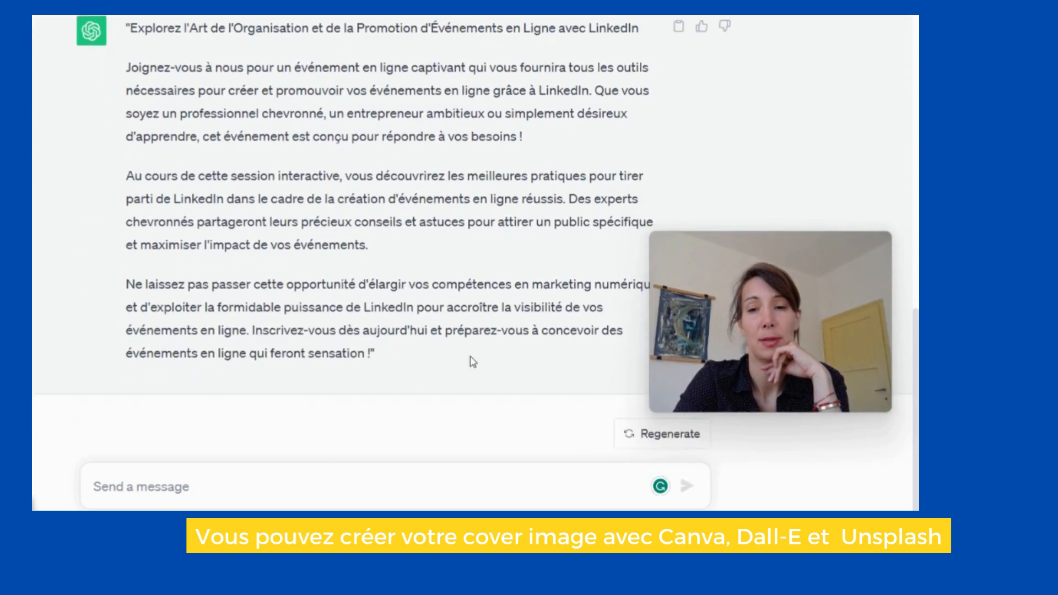
Send ChatGPT the follow-up request "ajoute des emojis" for the rewritten description
{"action": "scroll", "coordinate": [473, 361], "scroll_direction": "up", "scroll_amount": 1}
{"action": "scroll", "coordinate": [473, 361], "scroll_direction": "down", "scroll_amount": 1}
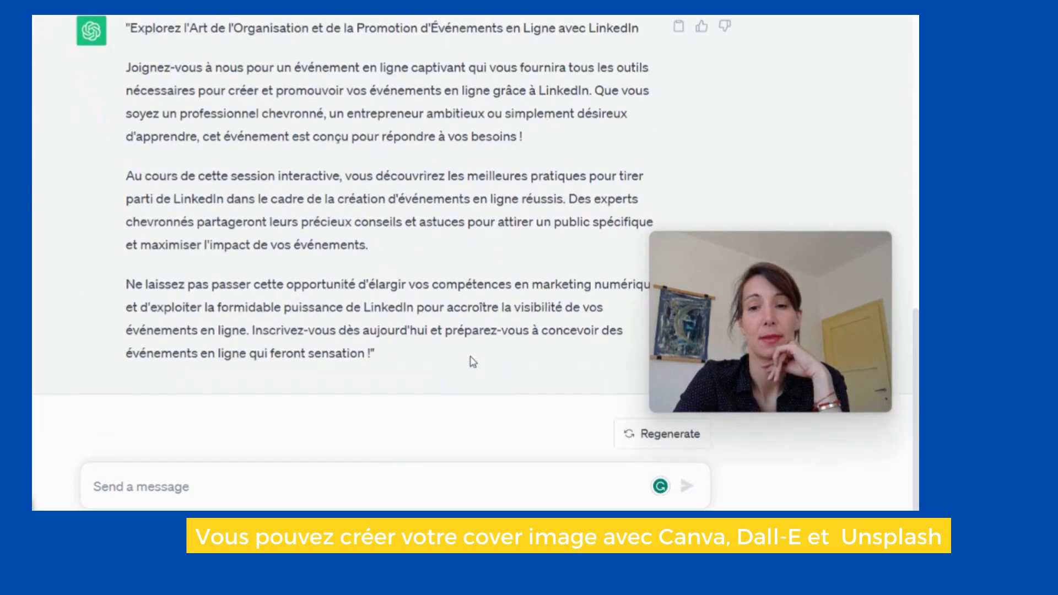
{"action": "left_click", "coordinate": [245, 483]}
{"action": "type", "text": "i"}
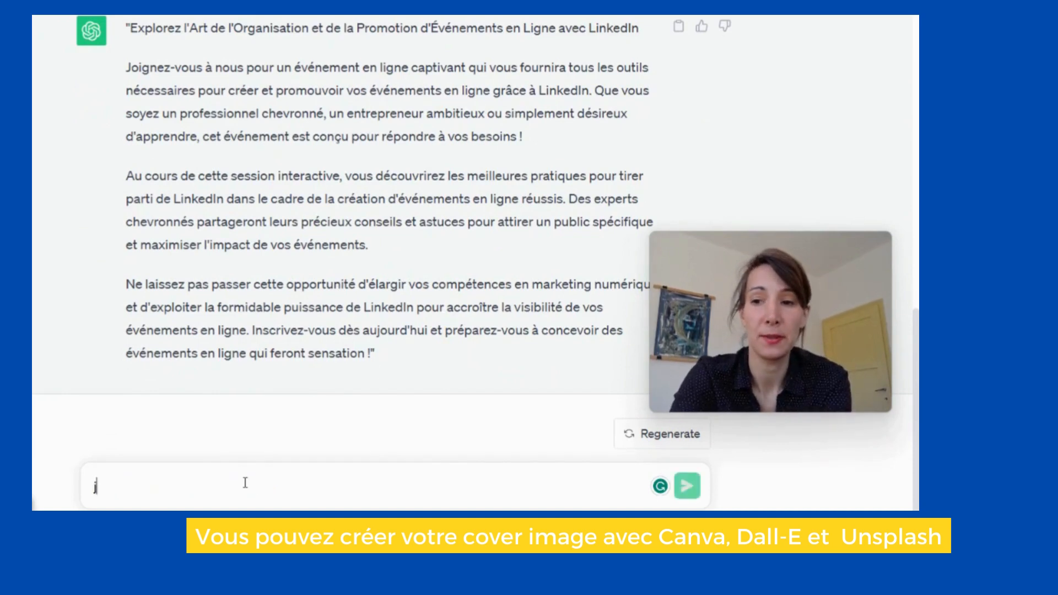
{"action": "type", "text": "a"}
{"action": "key", "text": "BackSpace"}
{"action": "key", "text": "BackSpace"}
{"action": "type", "text": "aj"}
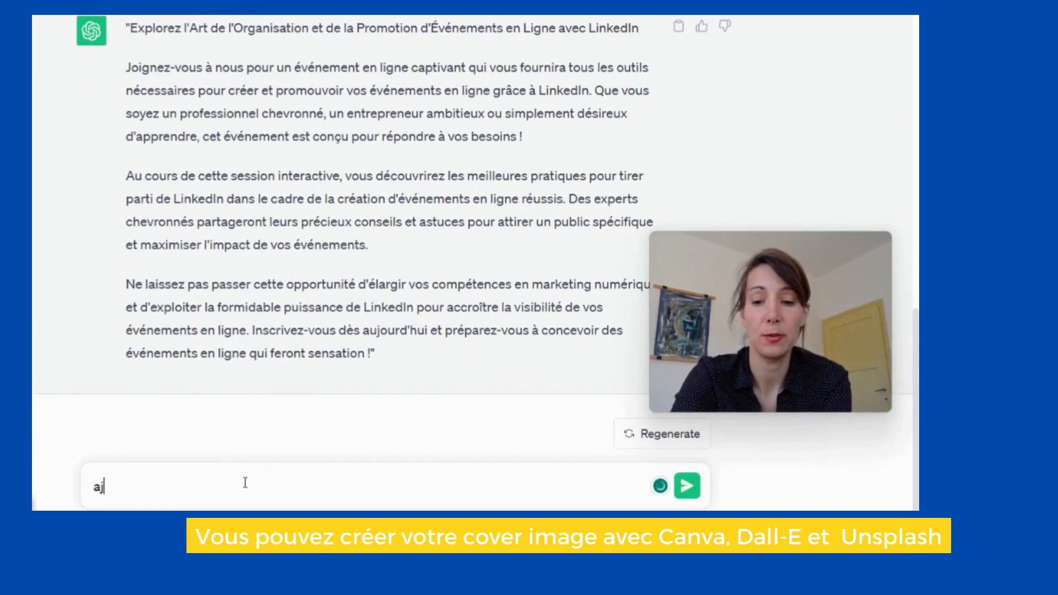
{"action": "type", "text": "outes"}
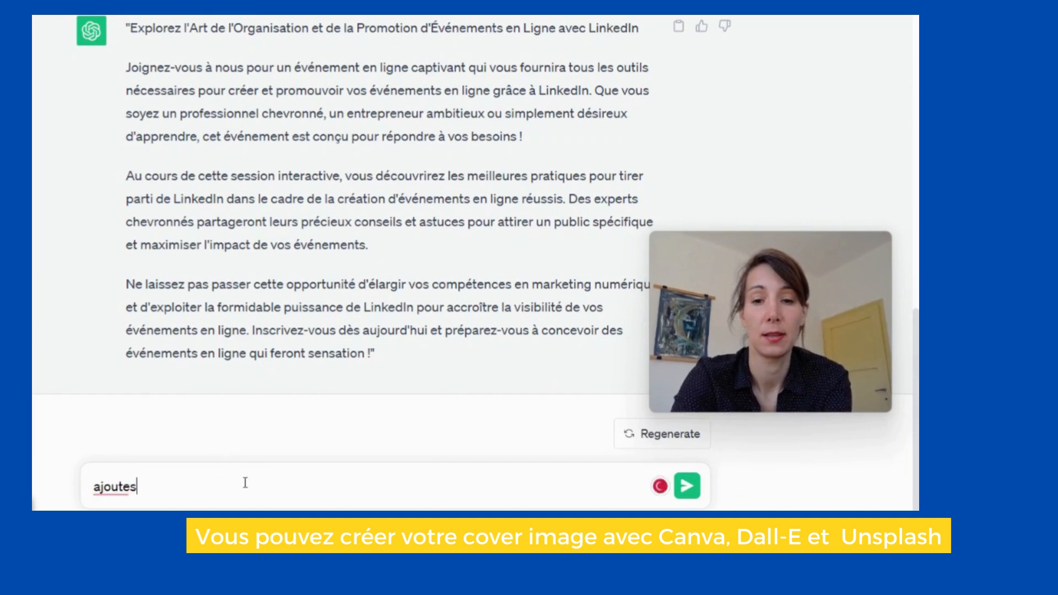
{"action": "key", "text": "BackSpace"}
{"action": "type", "text": "des emo"}
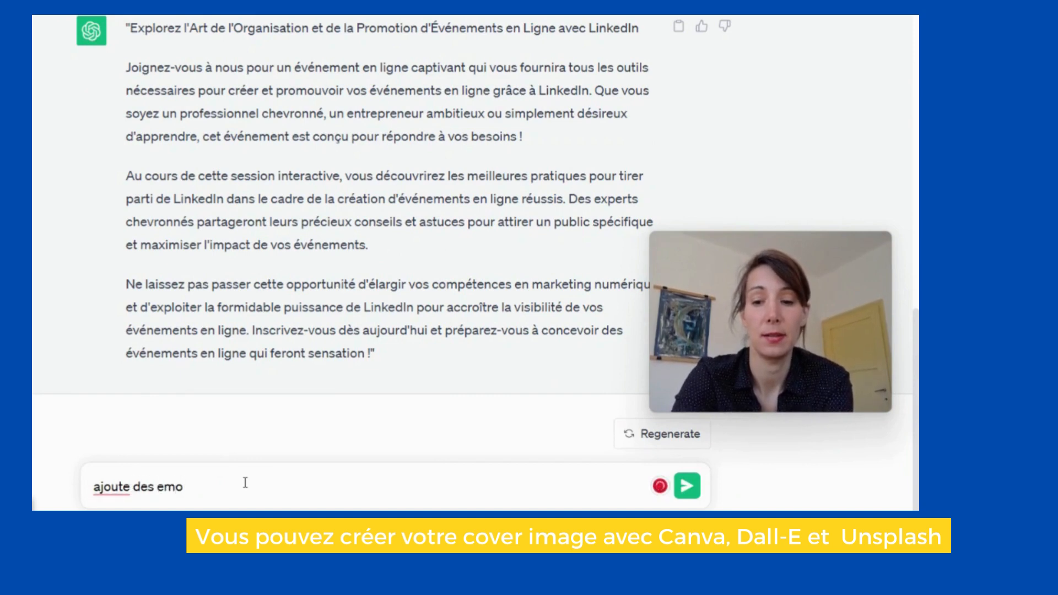
{"action": "type", "text": "jis"}
{"action": "key", "text": "Return"}
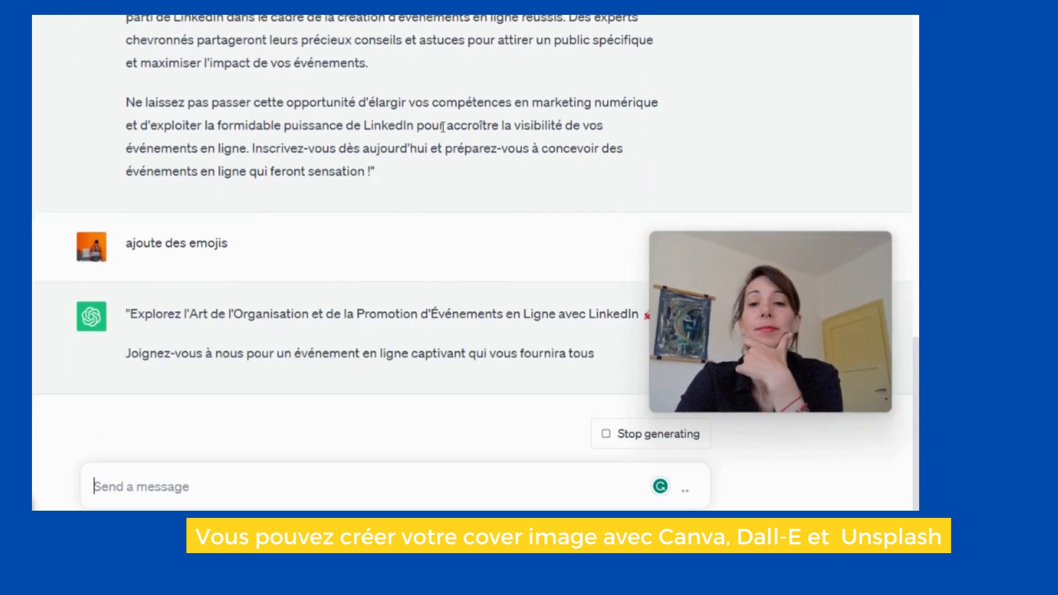
Copy ChatGPT's emoji version of the description and replace the whole Eventbrite event description with it
{"action": "mouse_move", "coordinate": [813, 303]}
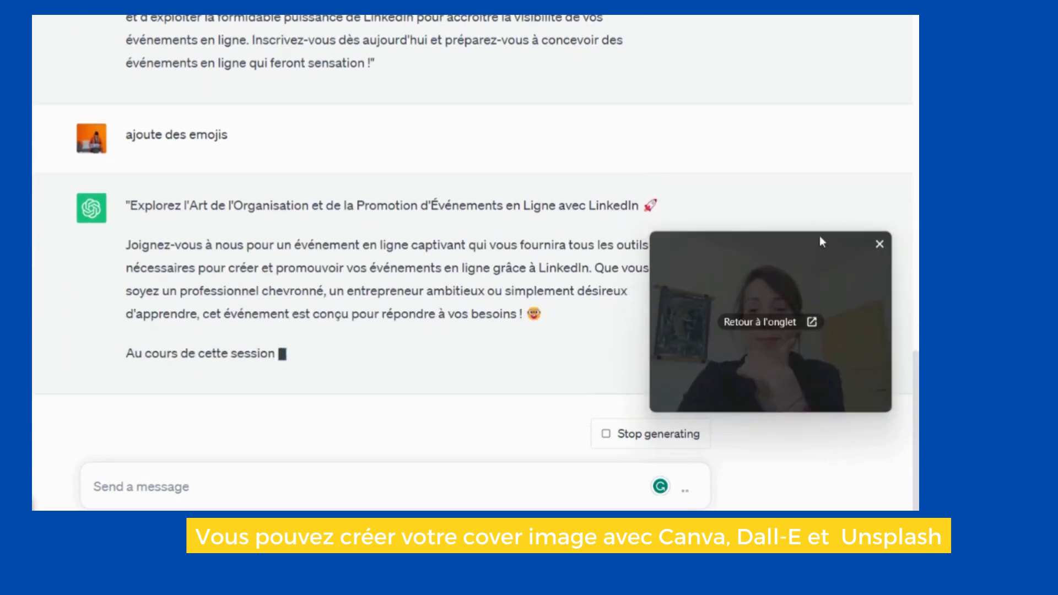
{"action": "left_click_drag", "start_coordinate": [786, 282], "coordinate": [832, 58]}
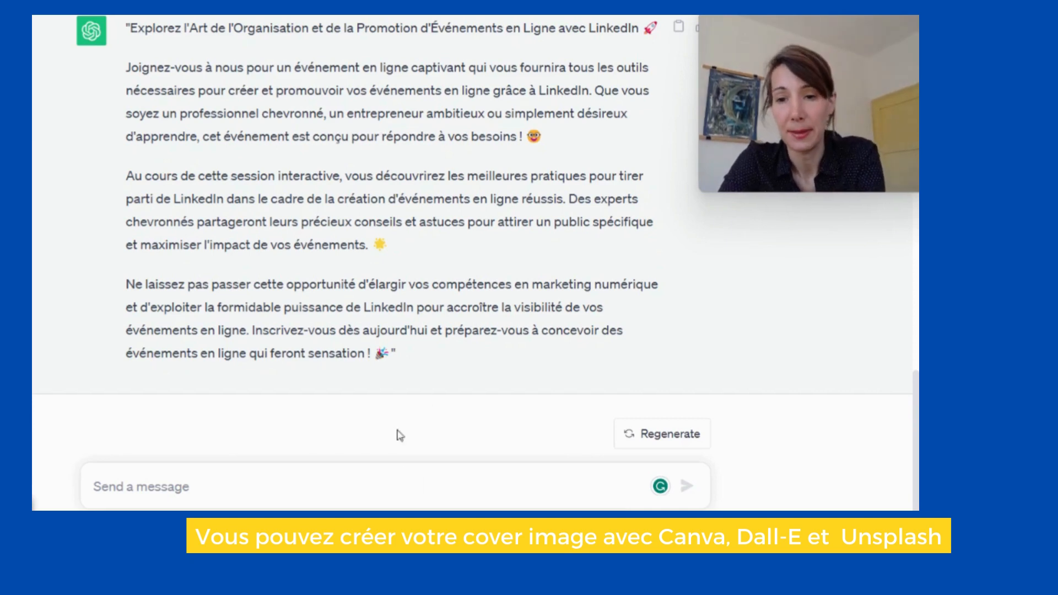
{"action": "left_click_drag", "start_coordinate": [427, 366], "coordinate": [121, 38]}
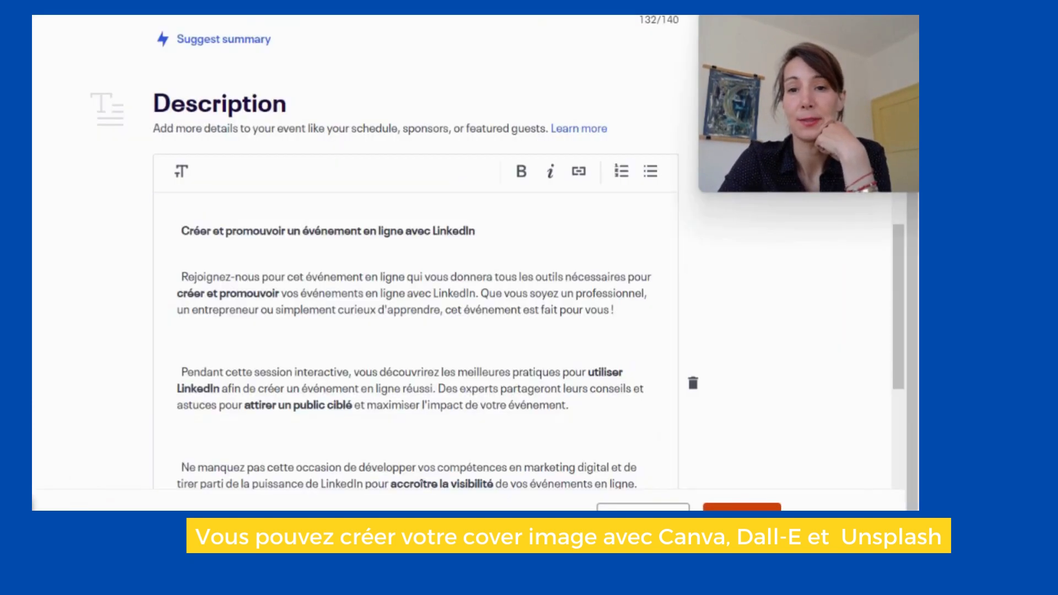
{"action": "scroll", "coordinate": [361, 379], "scroll_direction": "down", "scroll_amount": 3}
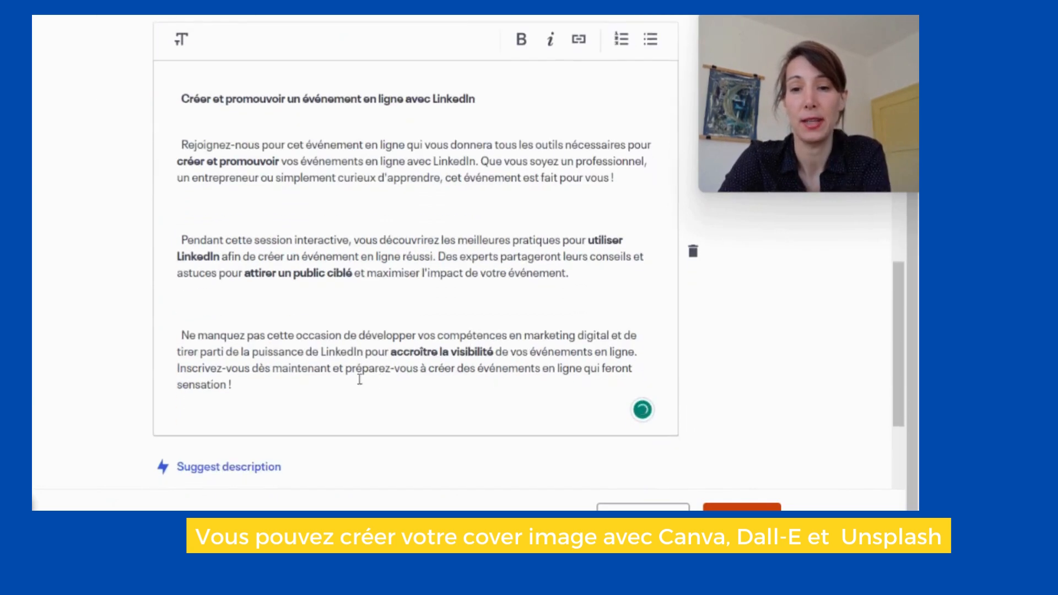
{"action": "left_click_drag", "start_coordinate": [263, 381], "coordinate": [186, 97]}
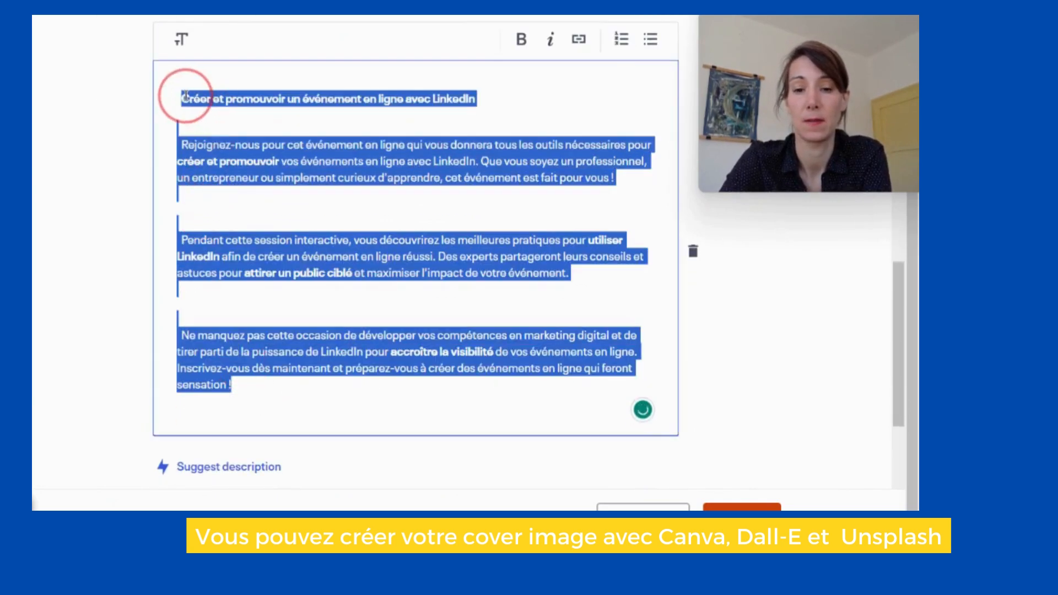
{"action": "key", "text": "ctrl+v"}
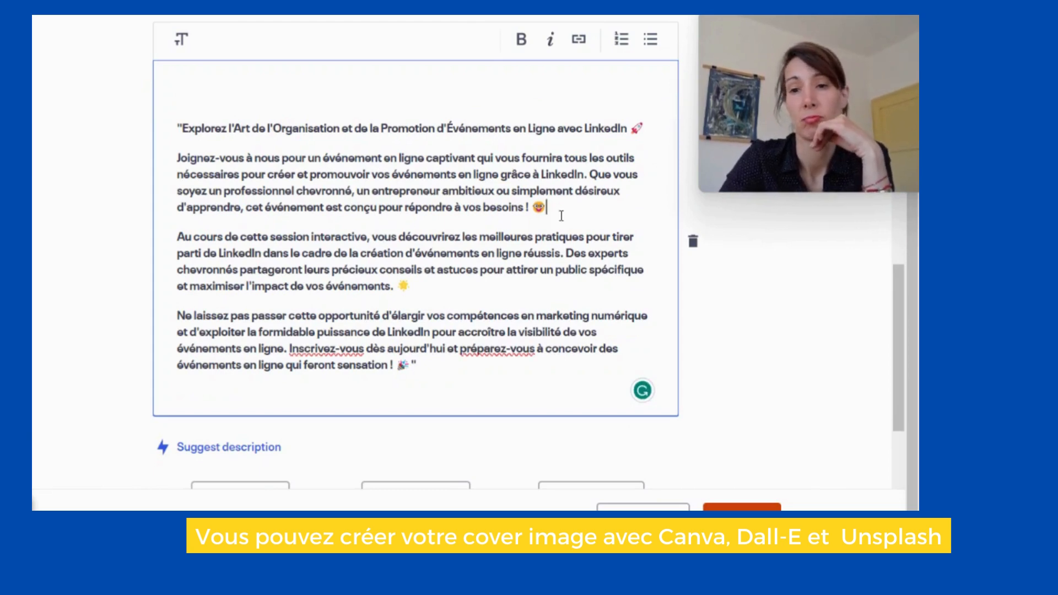
Review the pasted description, the options for adding text, image or video, and the Agenda and FAQ sections
{"action": "scroll", "coordinate": [561, 216], "scroll_direction": "down", "scroll_amount": 3}
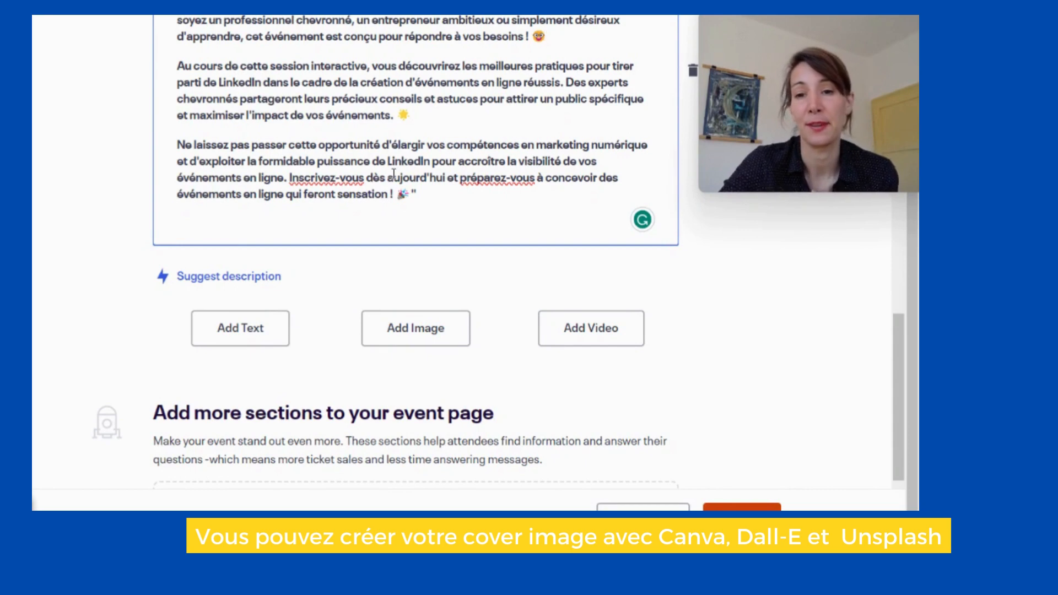
{"action": "scroll", "coordinate": [465, 122], "scroll_direction": "down", "scroll_amount": 4}
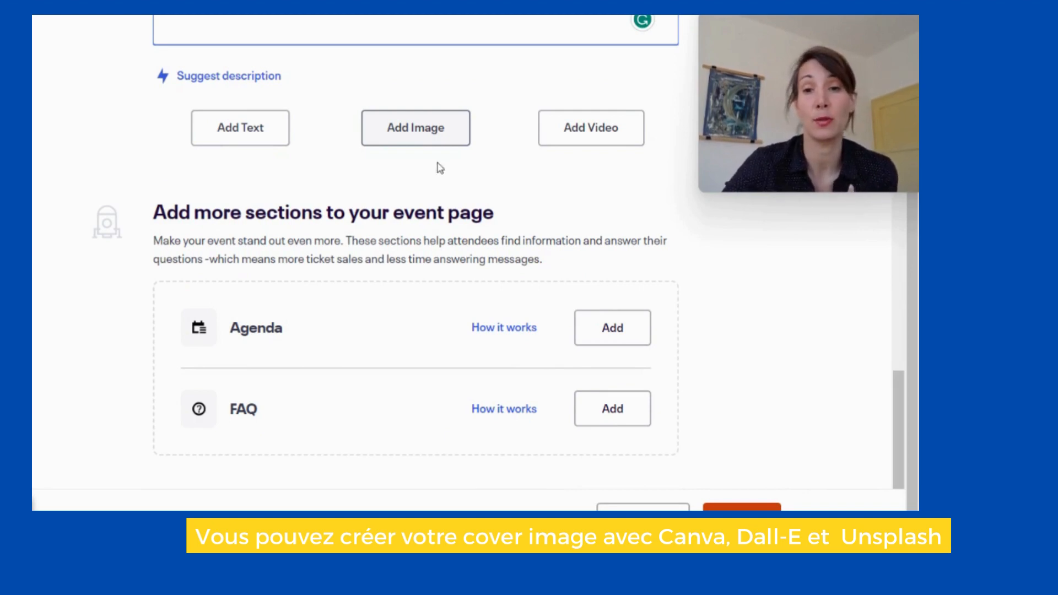
{"action": "scroll", "coordinate": [479, 169], "scroll_direction": "up", "scroll_amount": 2}
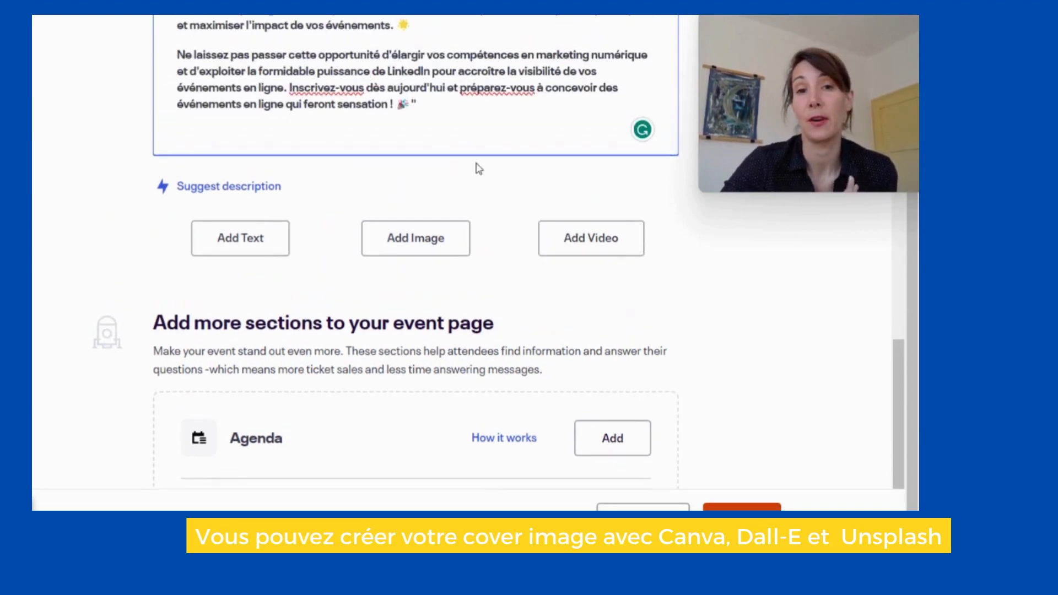
{"action": "scroll", "coordinate": [478, 169], "scroll_direction": "up", "scroll_amount": 3}
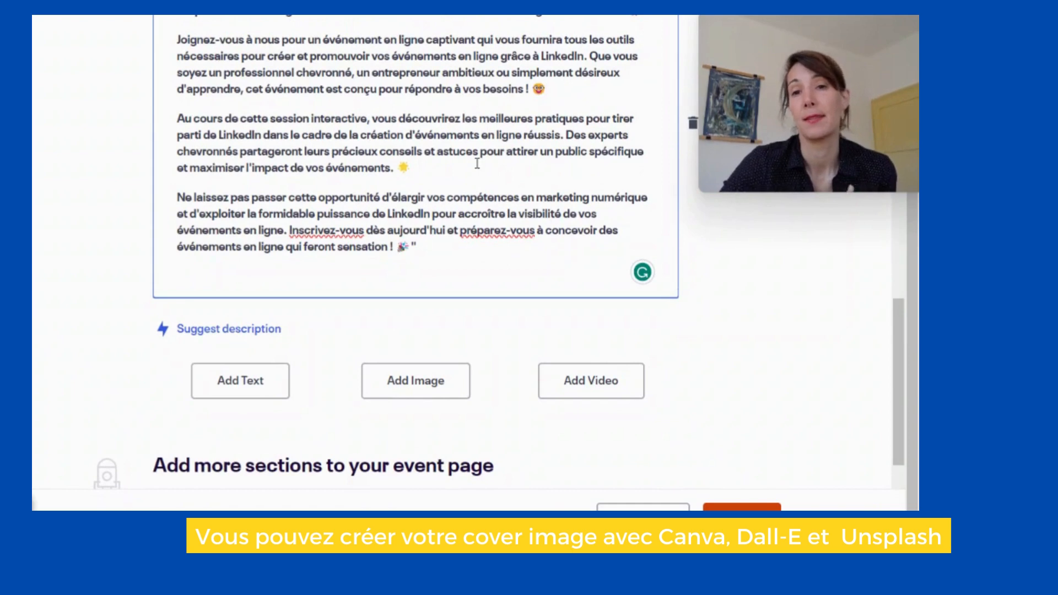
{"action": "scroll", "coordinate": [477, 163], "scroll_direction": "up", "scroll_amount": 4}
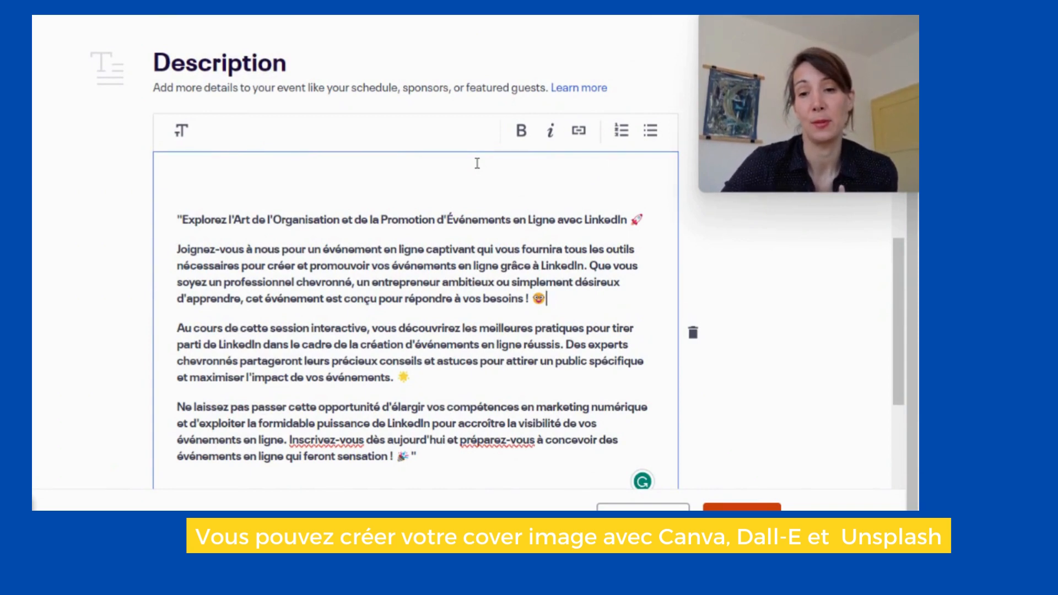
{"action": "scroll", "coordinate": [477, 163], "scroll_direction": "down", "scroll_amount": 3}
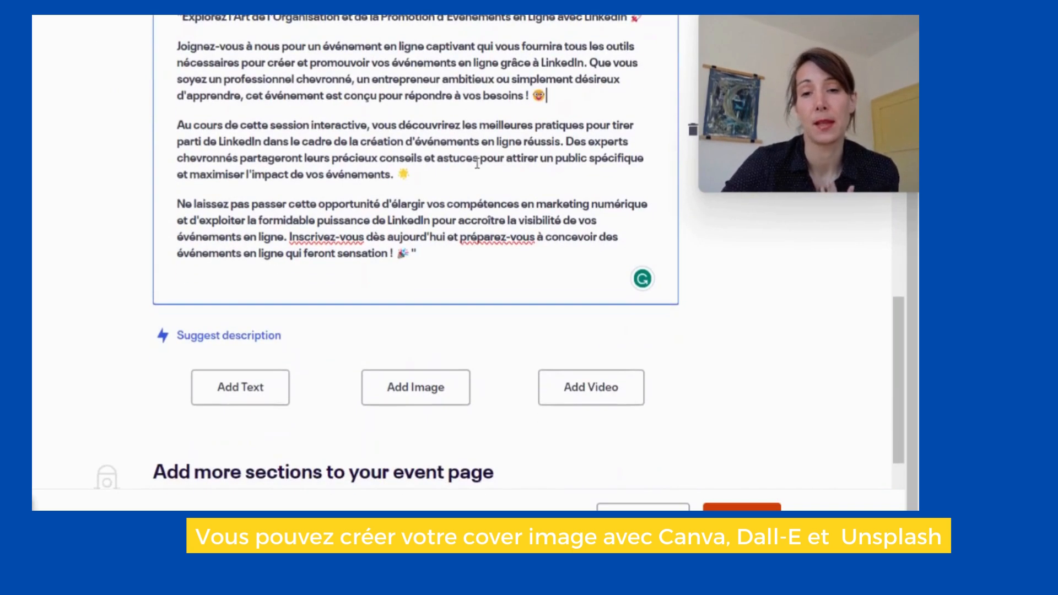
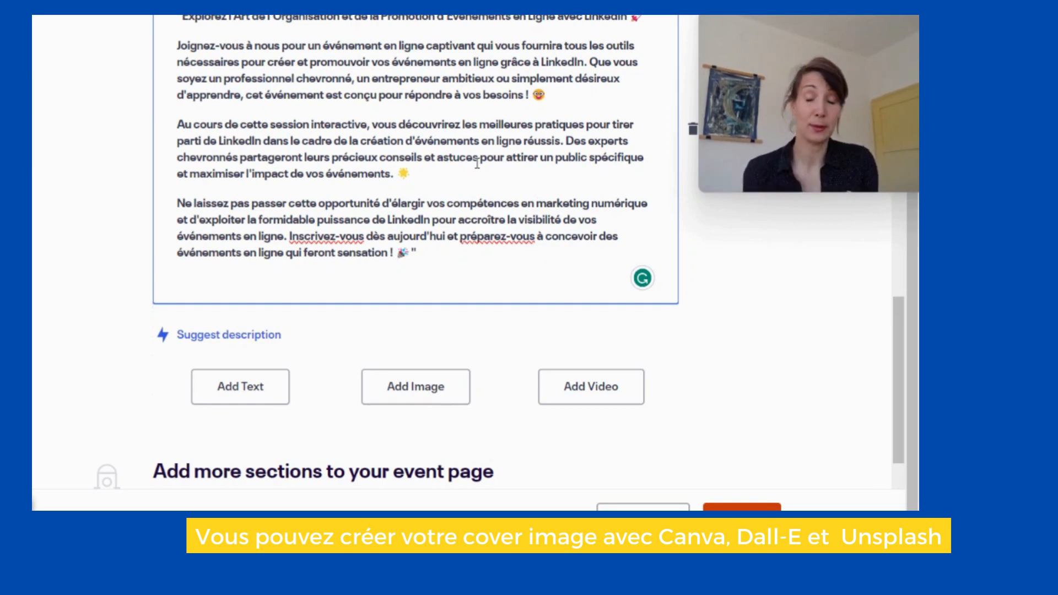
{"action": "scroll", "coordinate": [369, 197], "scroll_direction": "down", "scroll_amount": 3}
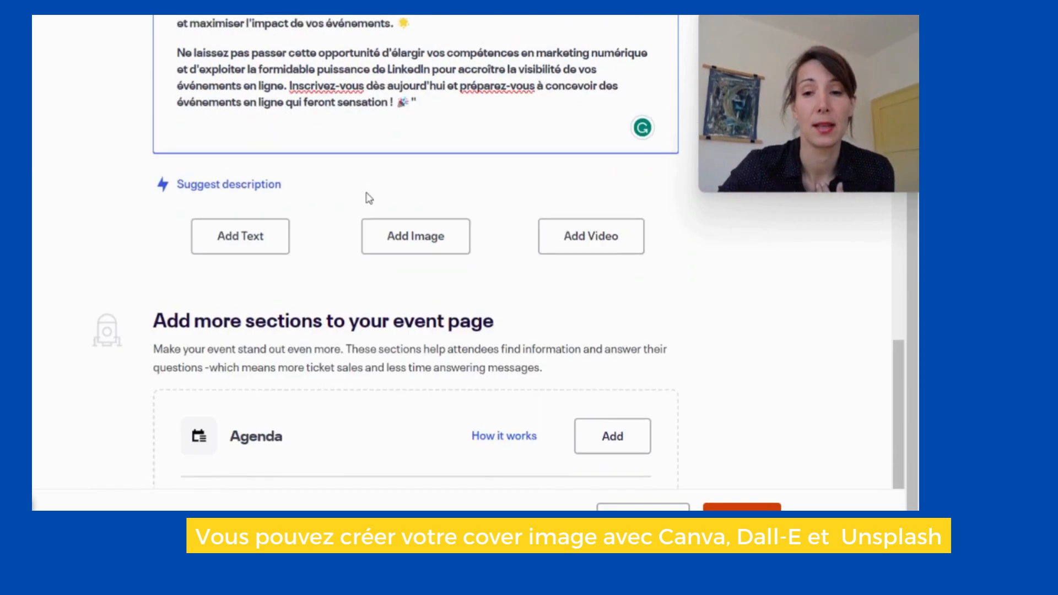
{"action": "scroll", "coordinate": [368, 196], "scroll_direction": "down", "scroll_amount": 2}
{"action": "scroll", "coordinate": [366, 196], "scroll_direction": "up", "scroll_amount": 3}
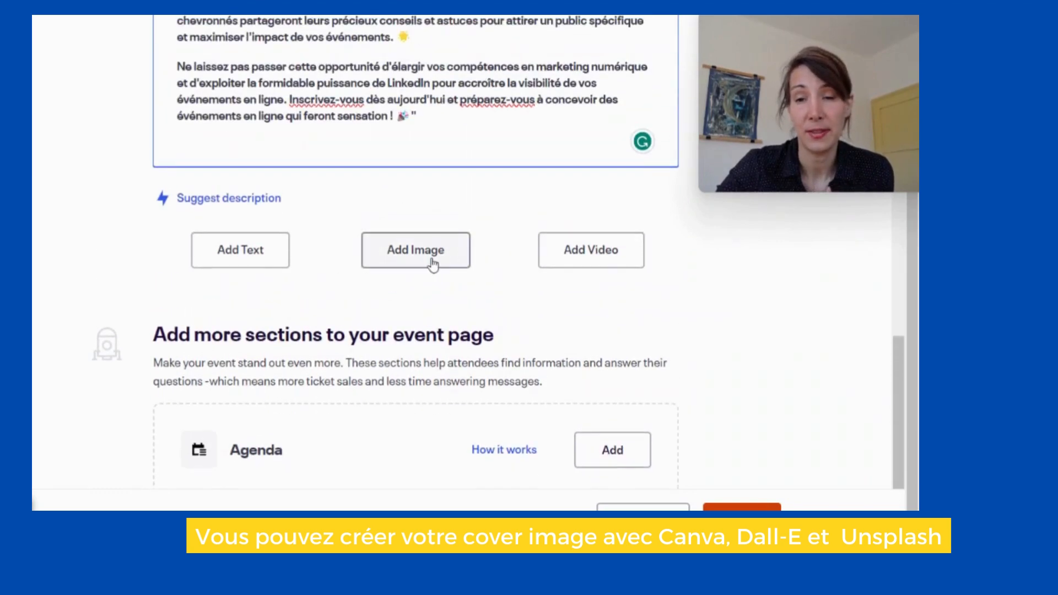
Replace the event description with a new AI-suggested one and read through the generated text
{"action": "scroll", "coordinate": [333, 291], "scroll_direction": "up", "scroll_amount": 3}
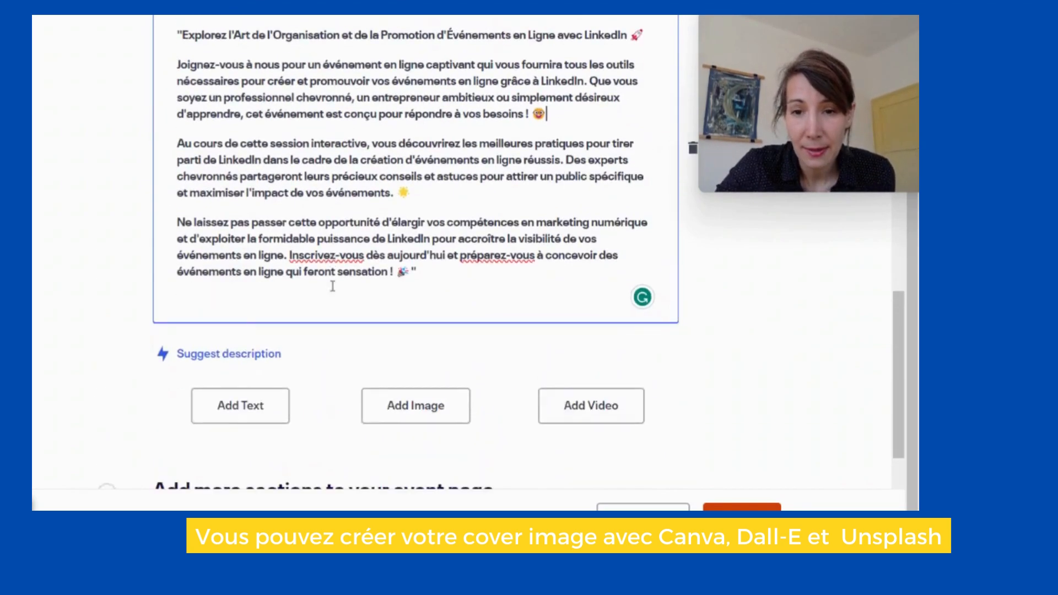
{"action": "left_click", "coordinate": [258, 351]}
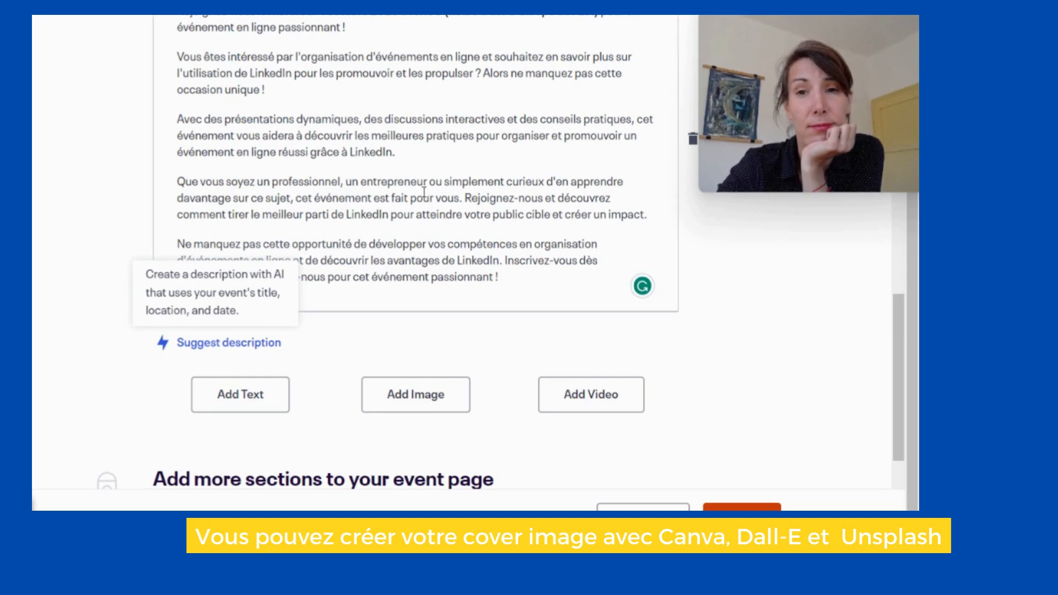
{"action": "scroll", "coordinate": [424, 192], "scroll_direction": "up", "scroll_amount": 1}
{"action": "scroll", "coordinate": [424, 192], "scroll_direction": "down", "scroll_amount": 1}
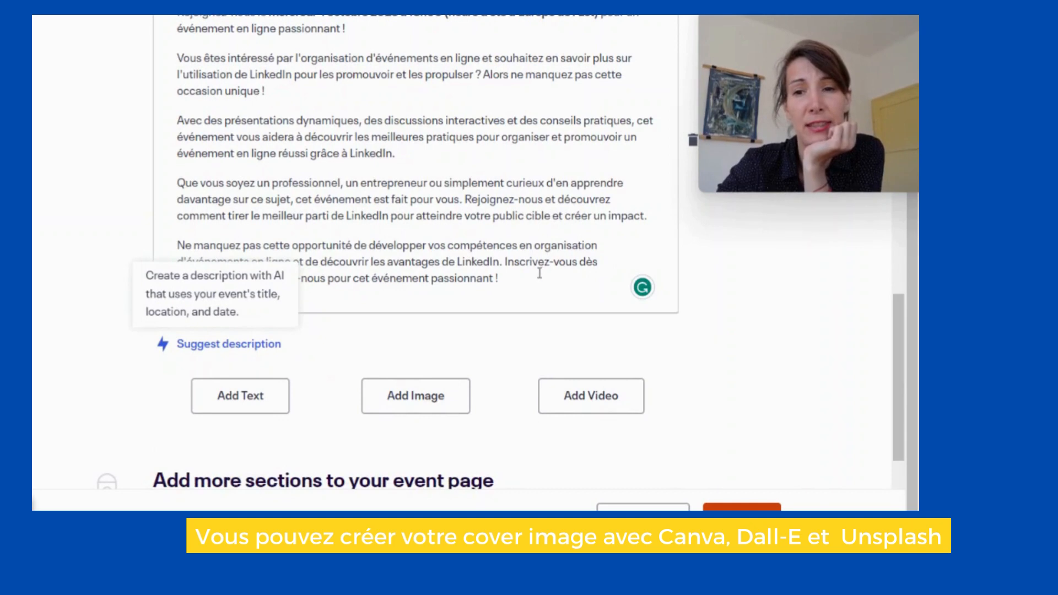
{"action": "scroll", "coordinate": [540, 273], "scroll_direction": "down", "scroll_amount": 1}
{"action": "scroll", "coordinate": [539, 273], "scroll_direction": "down", "scroll_amount": 1}
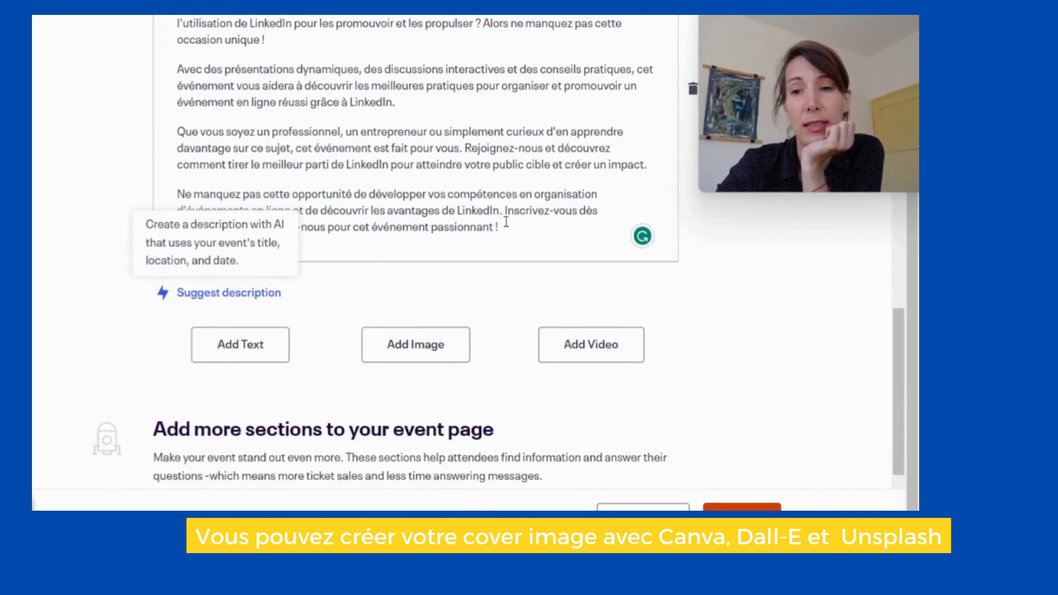
{"action": "scroll", "coordinate": [506, 222], "scroll_direction": "up", "scroll_amount": 2}
{"action": "scroll", "coordinate": [506, 222], "scroll_direction": "down", "scroll_amount": 4}
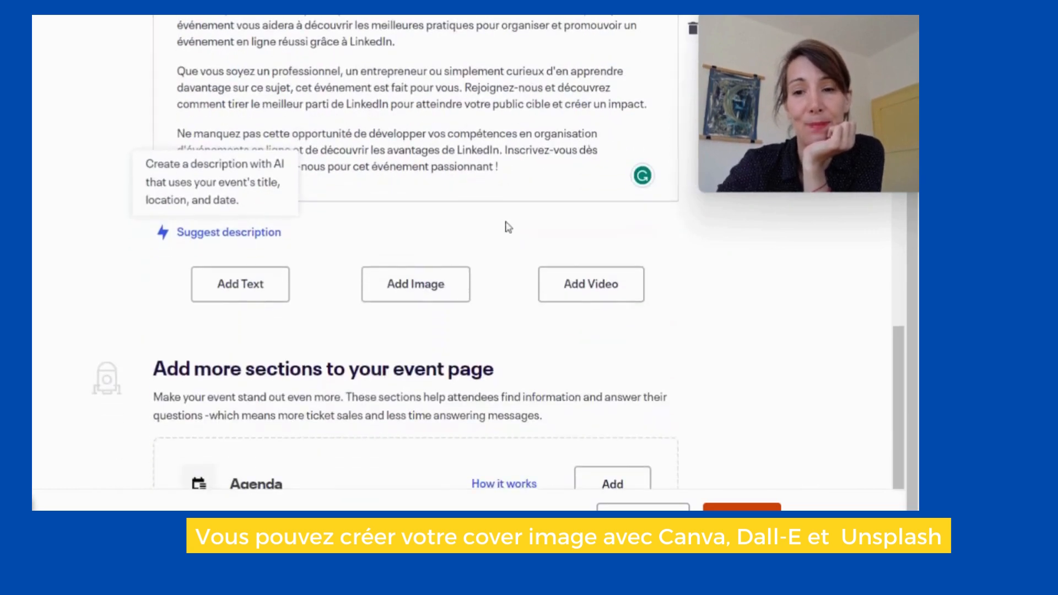
Add an image block below the event description and browse the local files for a picture to insert
{"action": "left_click", "coordinate": [431, 286]}
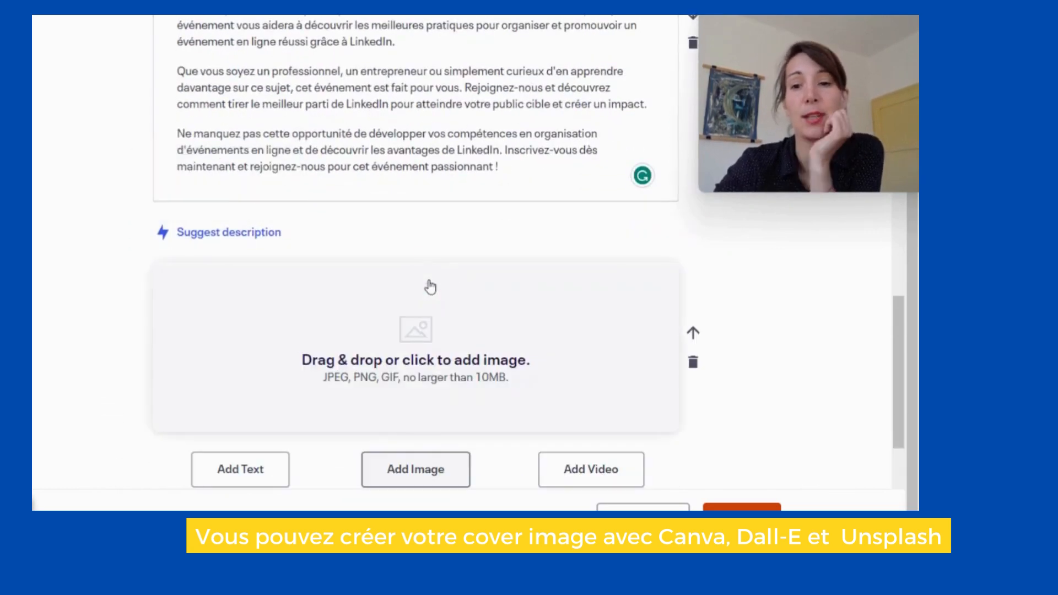
{"action": "left_click", "coordinate": [418, 349]}
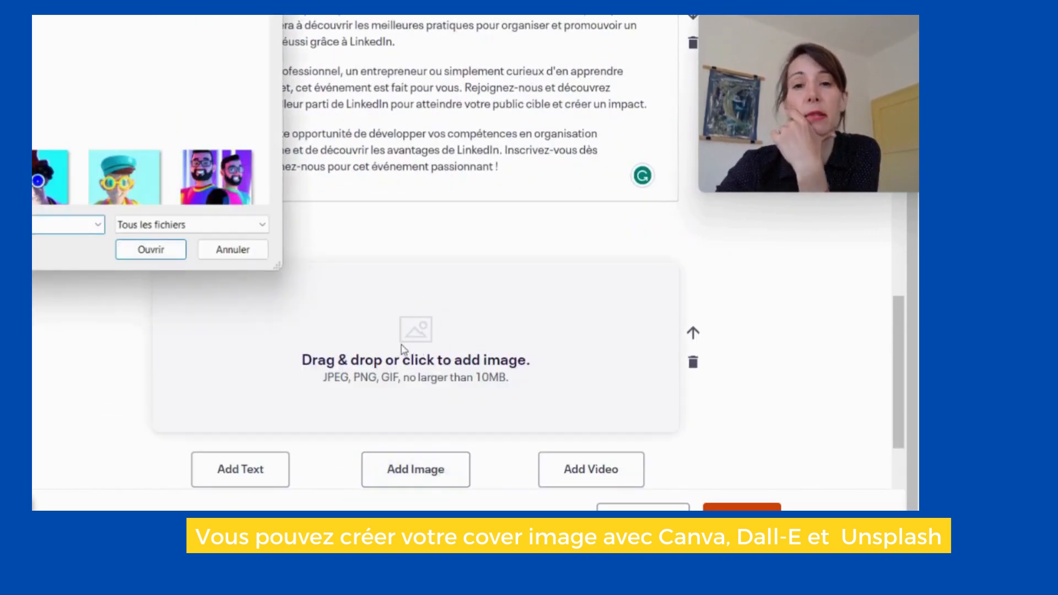
{"action": "scroll", "coordinate": [116, 76], "scroll_direction": "down", "scroll_amount": 1}
{"action": "scroll", "coordinate": [115, 75], "scroll_direction": "up", "scroll_amount": 1}
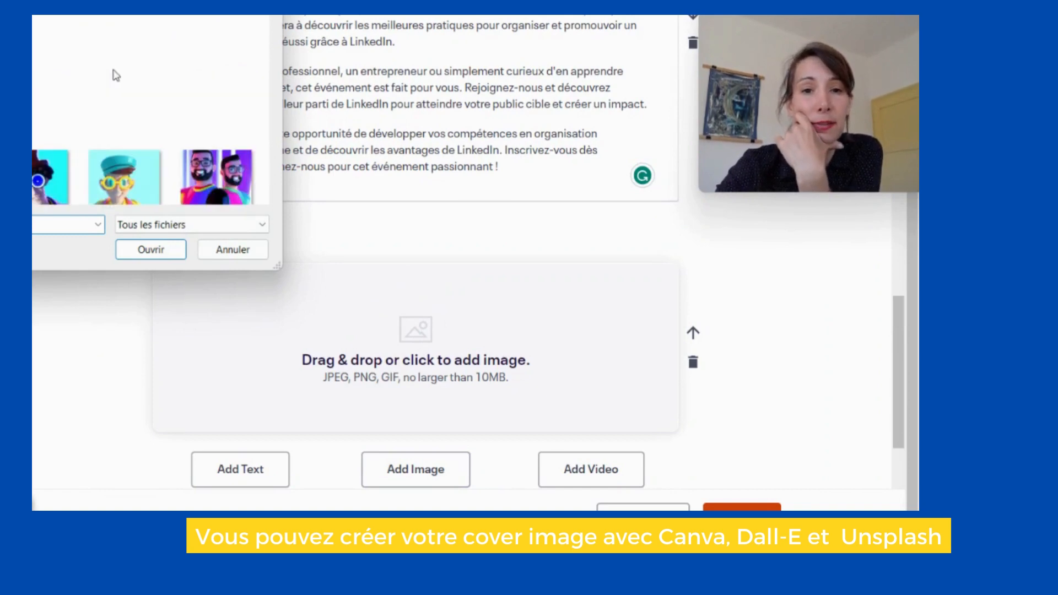
{"action": "scroll", "coordinate": [115, 76], "scroll_direction": "down", "scroll_amount": 3}
{"action": "scroll", "coordinate": [115, 75], "scroll_direction": "down", "scroll_amount": 1}
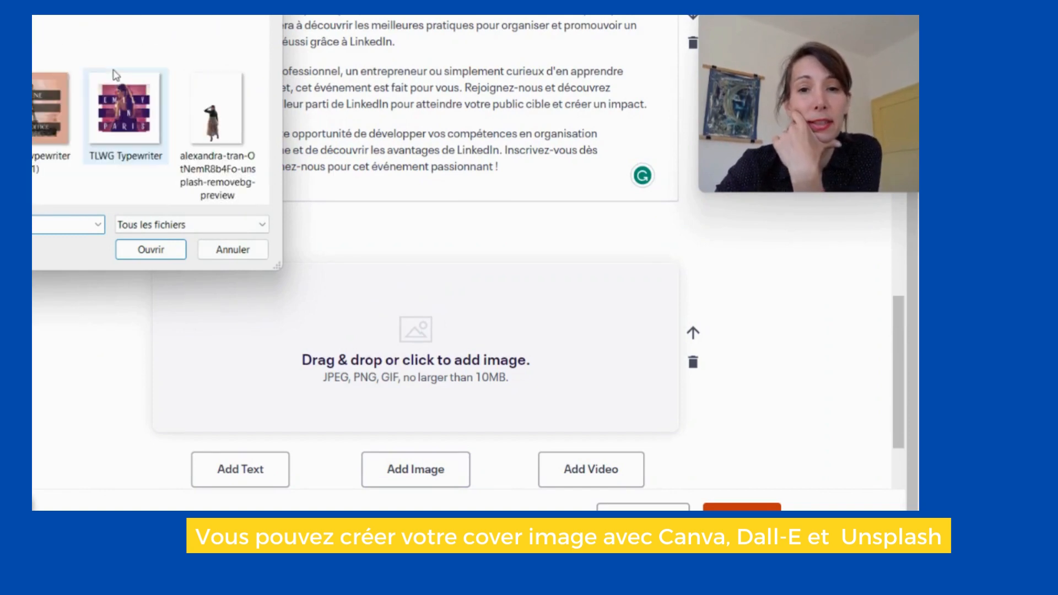
{"action": "scroll", "coordinate": [115, 76], "scroll_direction": "down", "scroll_amount": 2}
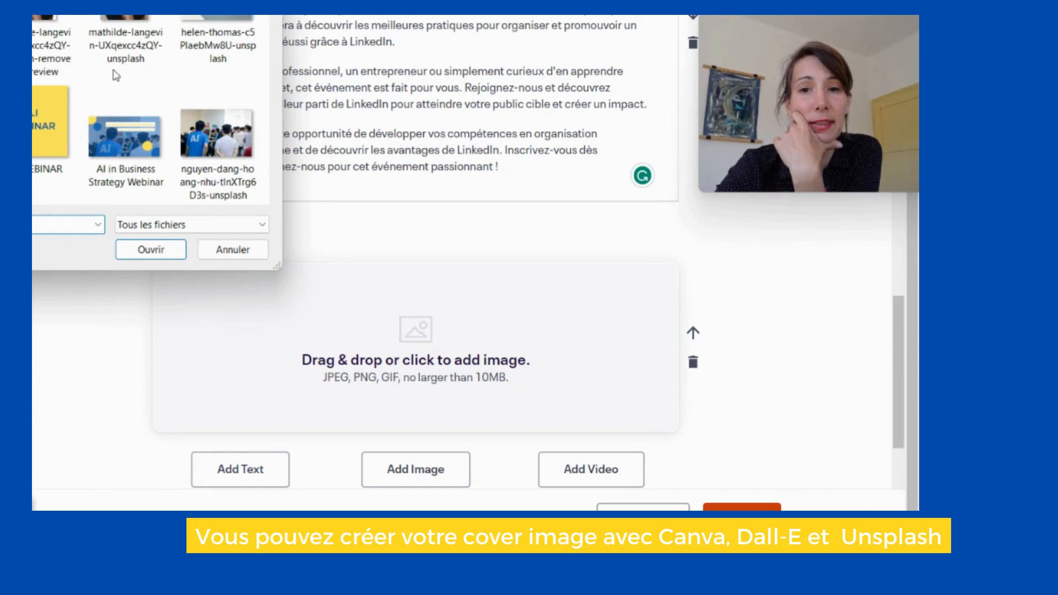
{"action": "scroll", "coordinate": [115, 76], "scroll_direction": "up", "scroll_amount": 4}
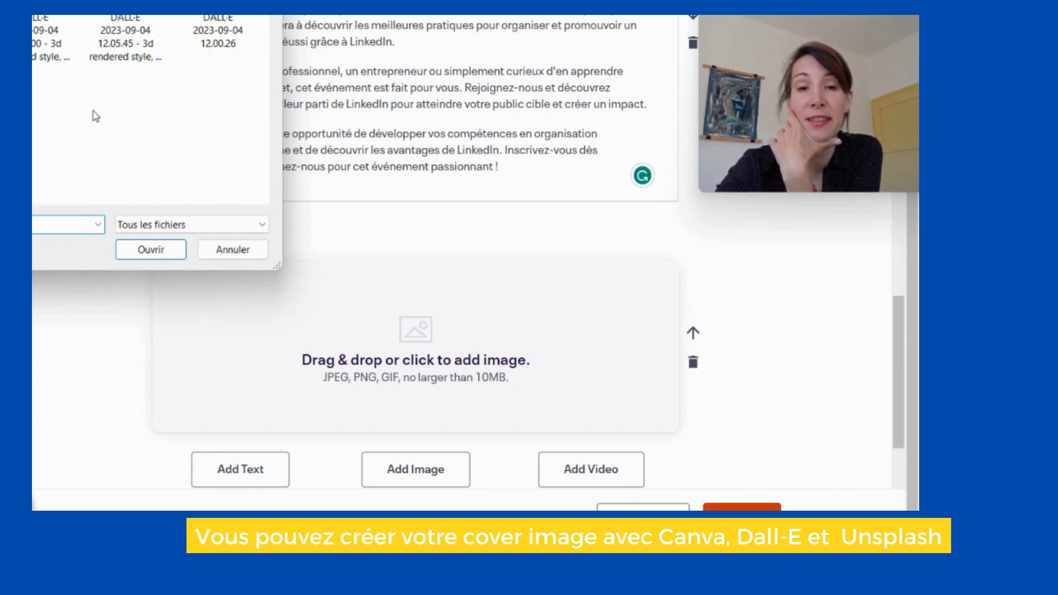
{"action": "scroll", "coordinate": [96, 115], "scroll_direction": "up", "scroll_amount": 3}
{"action": "scroll", "coordinate": [96, 116], "scroll_direction": "down", "scroll_amount": 3}
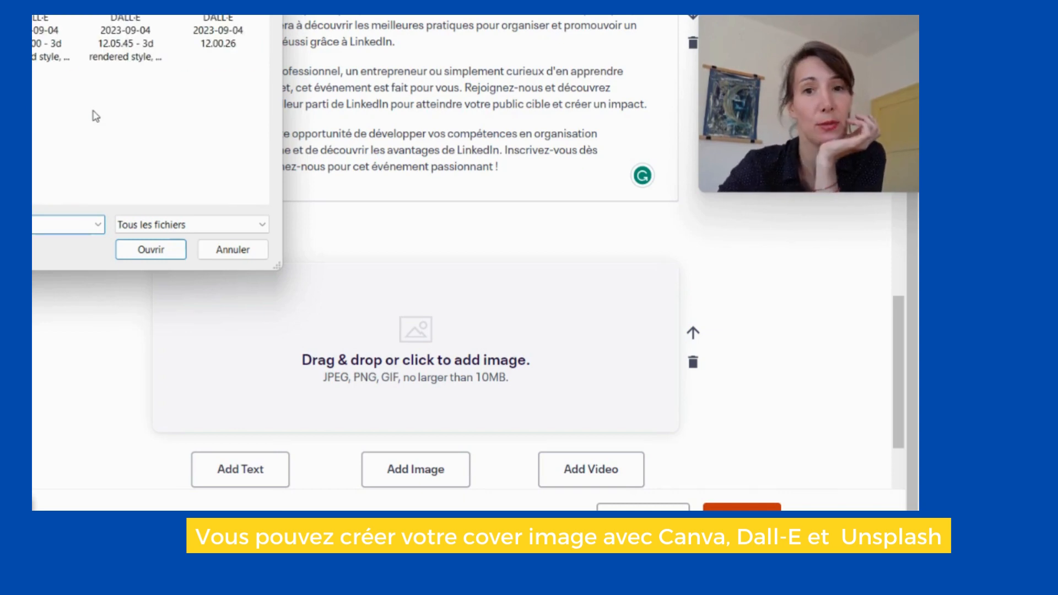
{"action": "scroll", "coordinate": [98, 139], "scroll_direction": "up", "scroll_amount": 3}
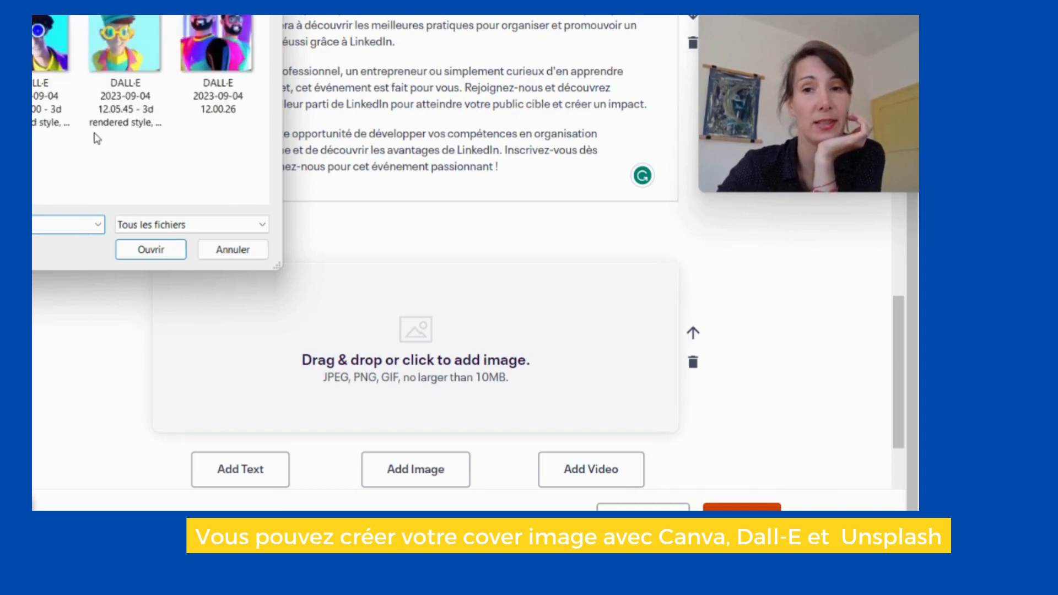
{"action": "scroll", "coordinate": [98, 138], "scroll_direction": "down", "scroll_amount": 3}
{"action": "scroll", "coordinate": [98, 139], "scroll_direction": "down", "scroll_amount": 2}
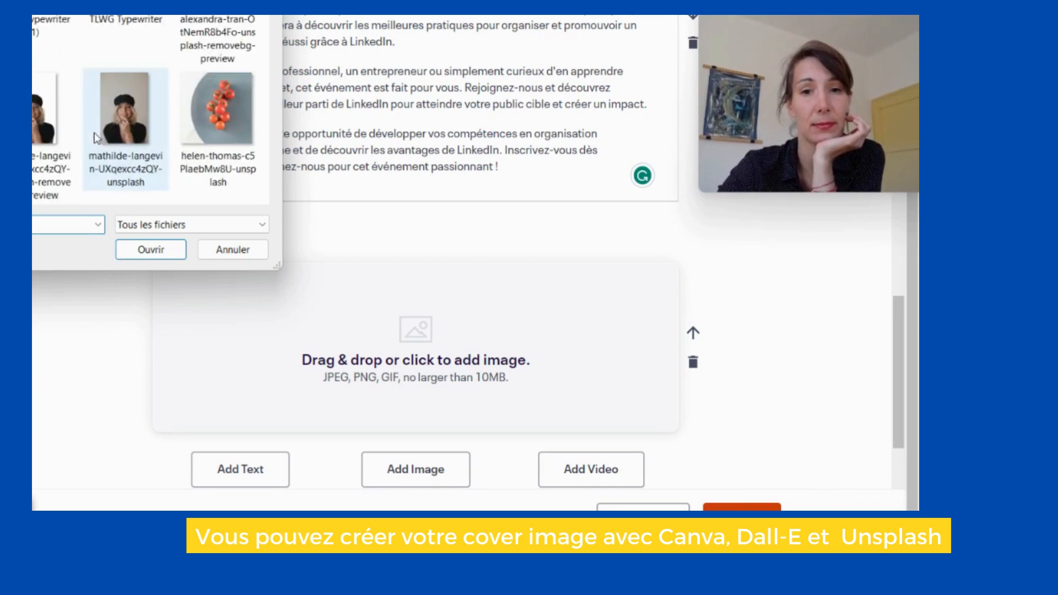
{"action": "scroll", "coordinate": [97, 139], "scroll_direction": "down", "scroll_amount": 10}
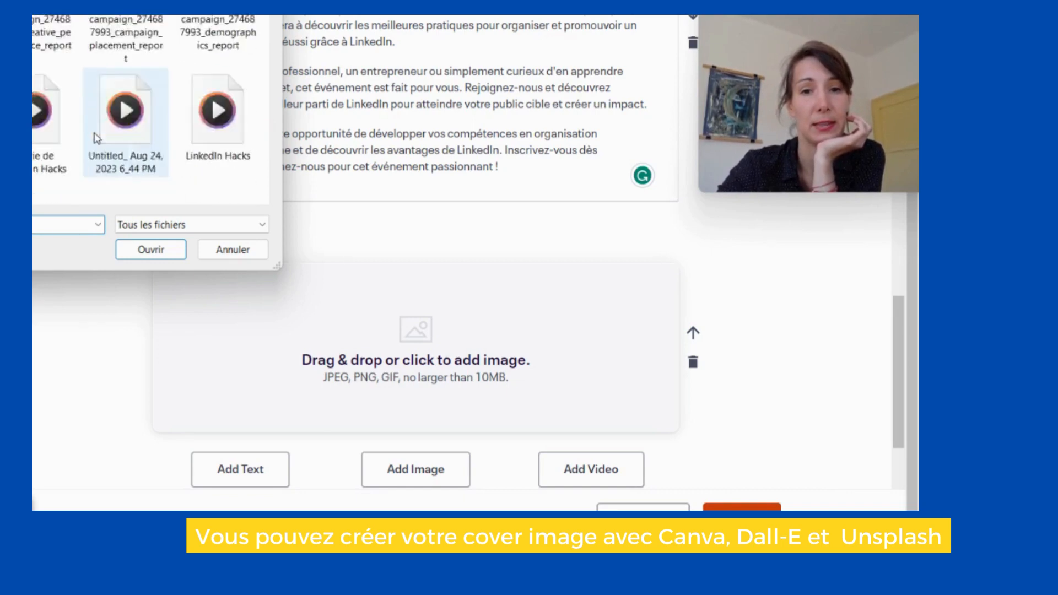
{"action": "scroll", "coordinate": [98, 138], "scroll_direction": "down", "scroll_amount": 8}
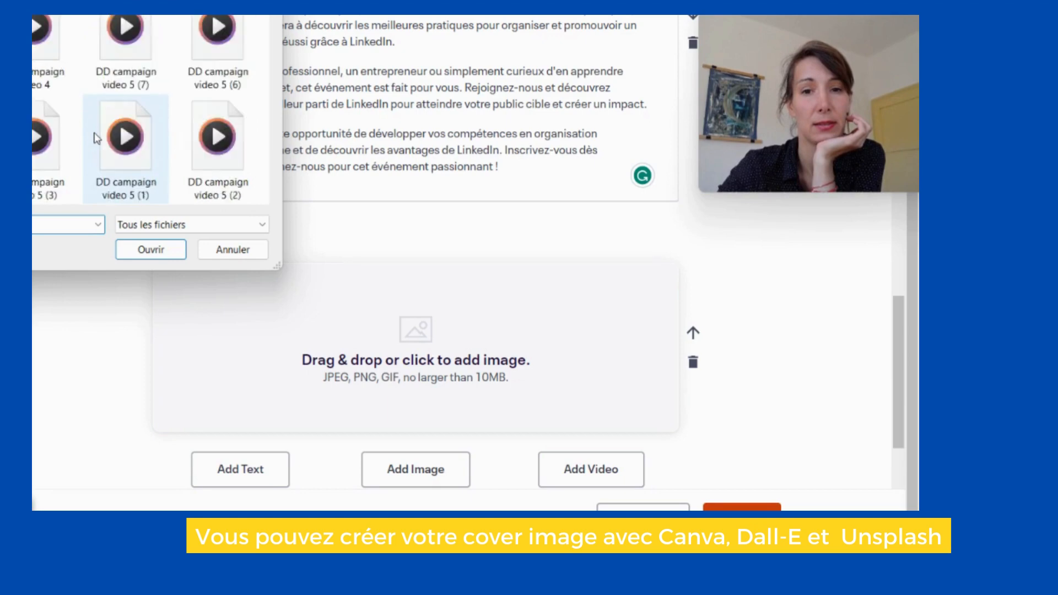
{"action": "scroll", "coordinate": [97, 138], "scroll_direction": "down", "scroll_amount": 8}
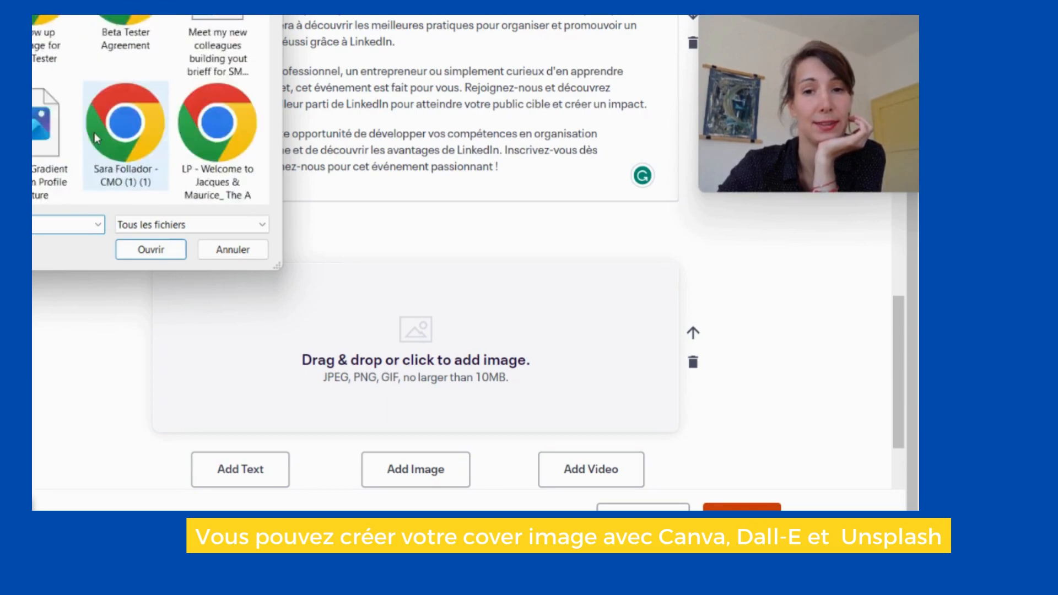
{"action": "scroll", "coordinate": [98, 138], "scroll_direction": "down", "scroll_amount": 8}
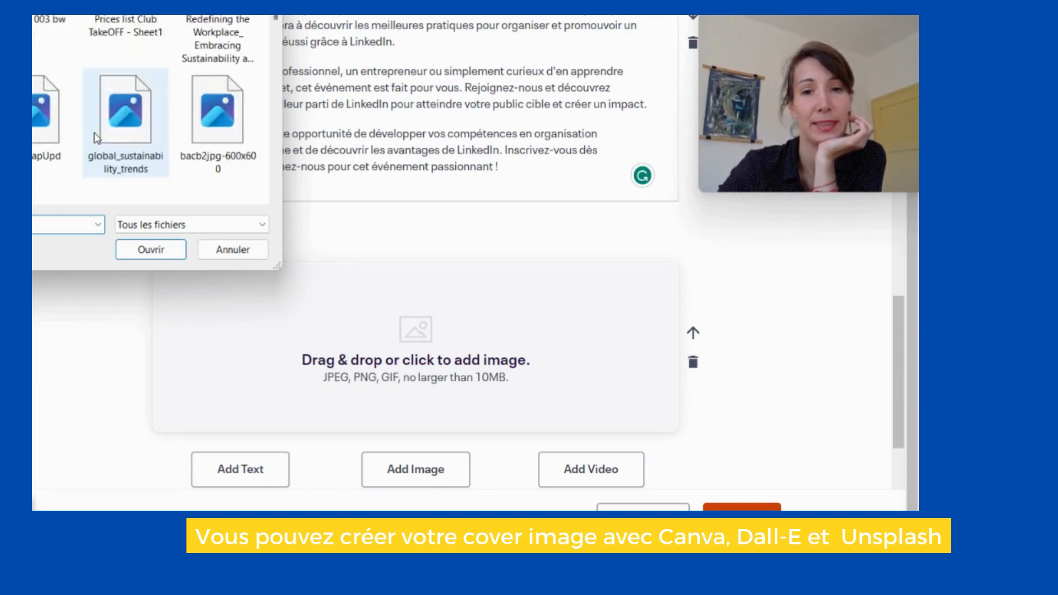
{"action": "scroll", "coordinate": [97, 138], "scroll_direction": "down", "scroll_amount": 3}
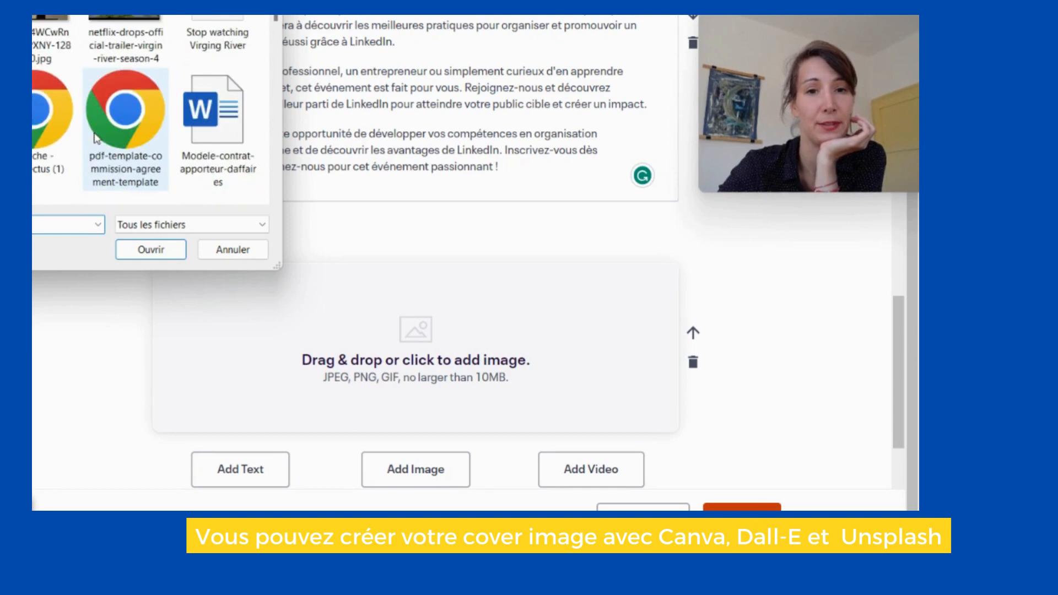
{"action": "scroll", "coordinate": [98, 139], "scroll_direction": "down", "scroll_amount": 6}
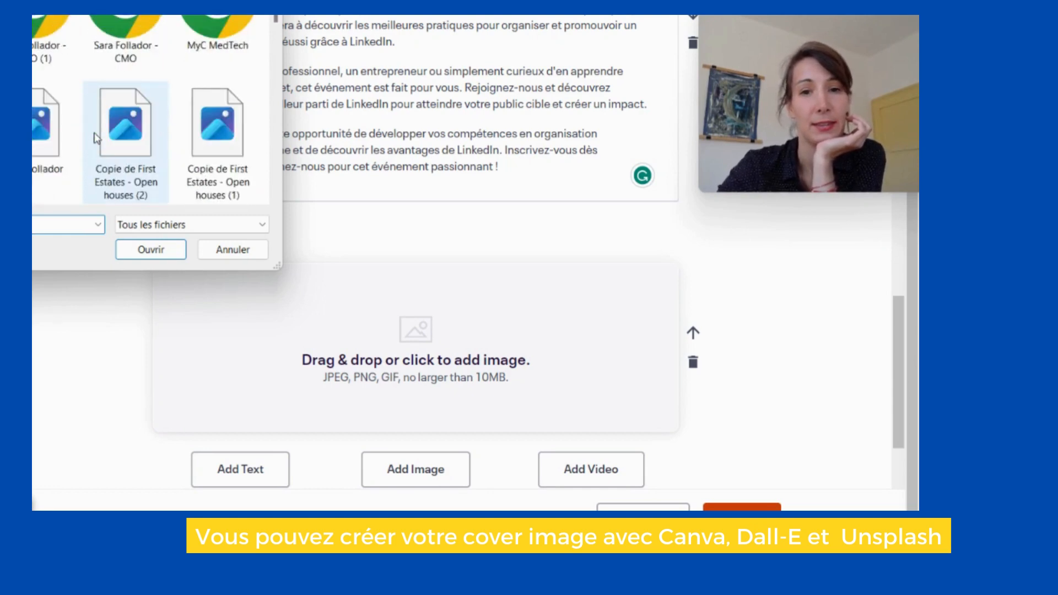
{"action": "scroll", "coordinate": [97, 139], "scroll_direction": "down", "scroll_amount": 8}
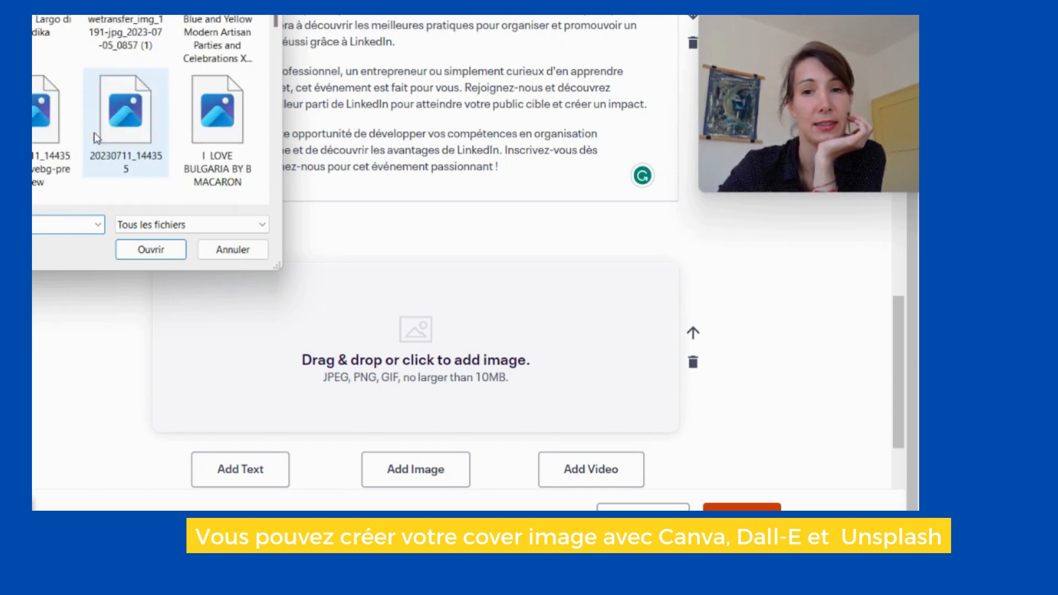
{"action": "scroll", "coordinate": [98, 138], "scroll_direction": "down", "scroll_amount": 8}
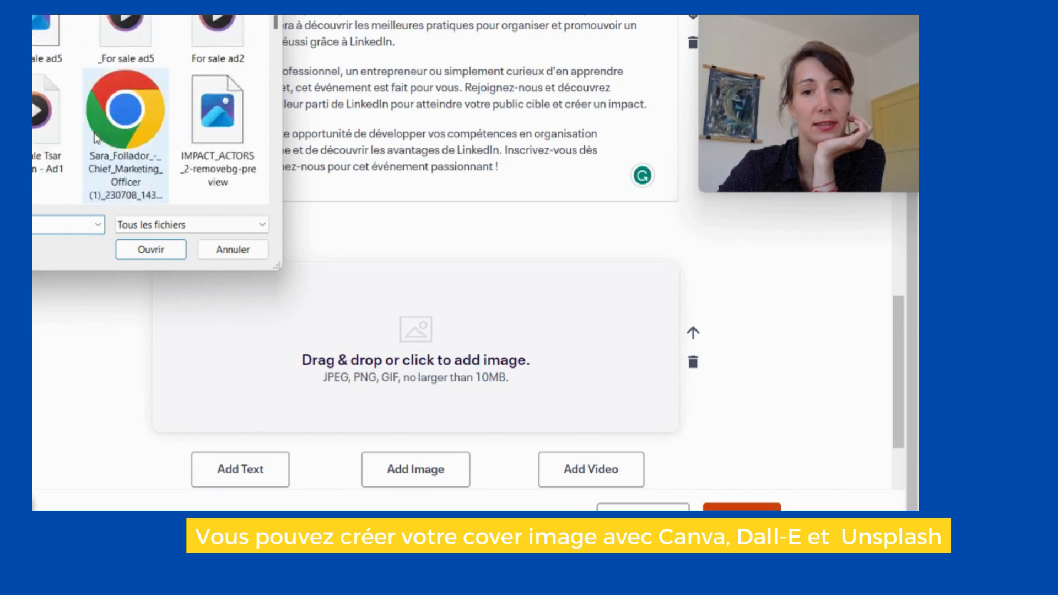
{"action": "scroll", "coordinate": [98, 139], "scroll_direction": "down", "scroll_amount": 8}
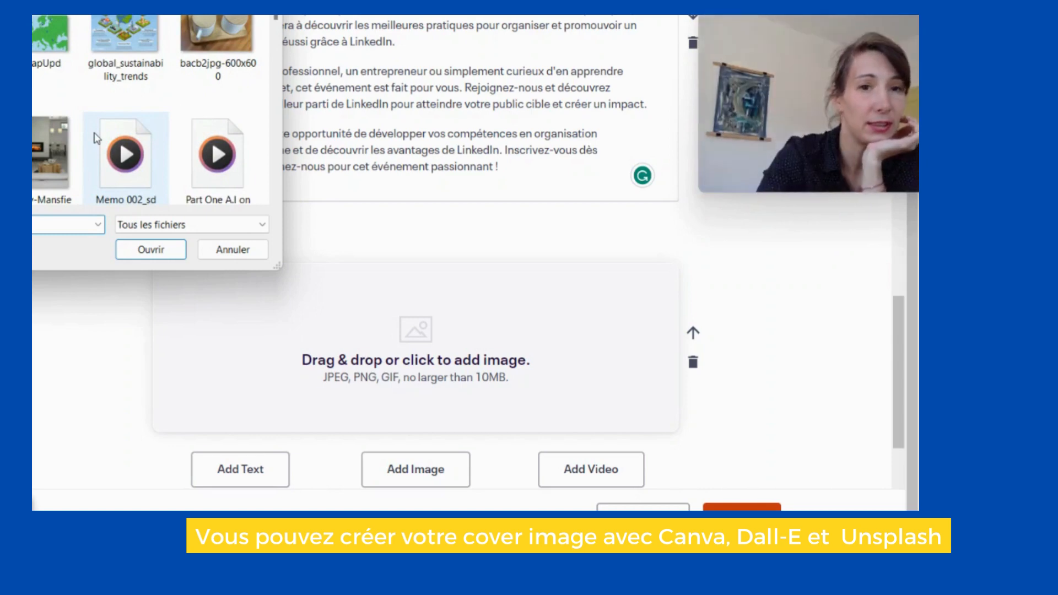
{"action": "scroll", "coordinate": [172, 143], "scroll_direction": "down", "scroll_amount": 5}
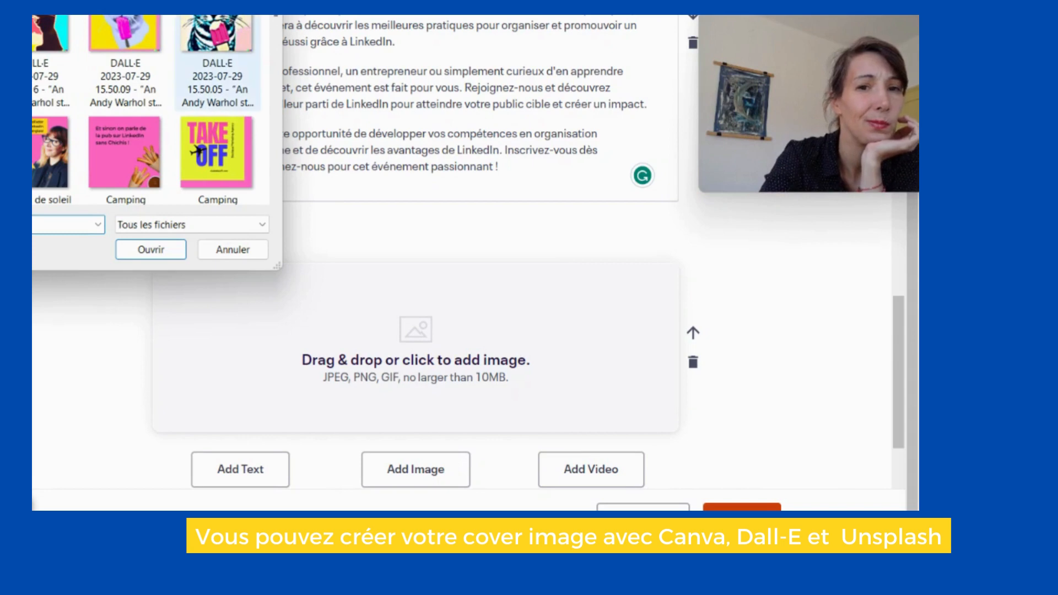
Change the file chooser's display from thumbnails to the detailed list and look through the recent image files
{"action": "left_click", "coordinate": [201, 16]}
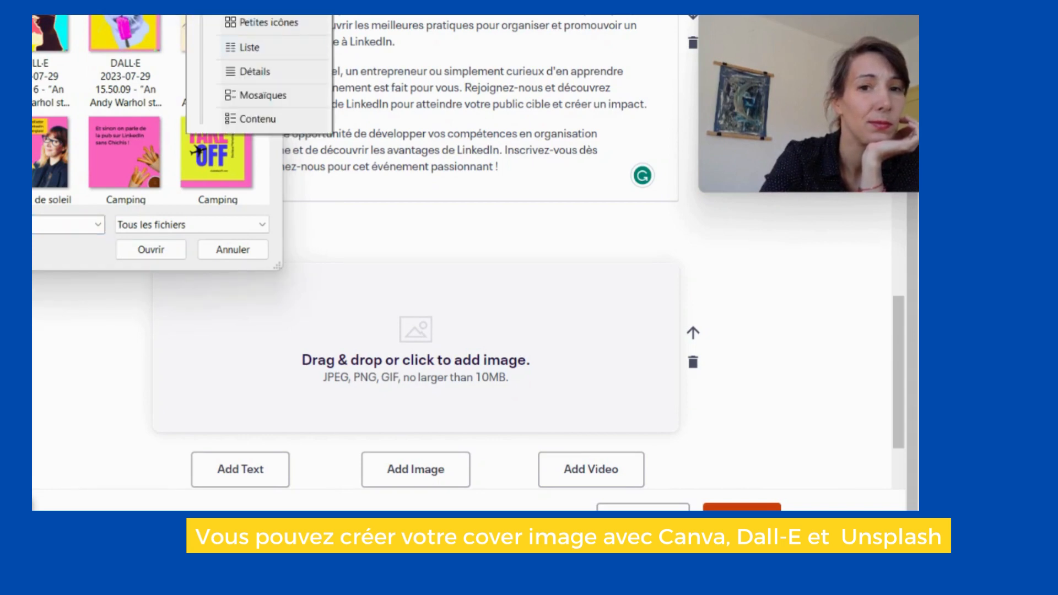
{"action": "left_click", "coordinate": [250, 52]}
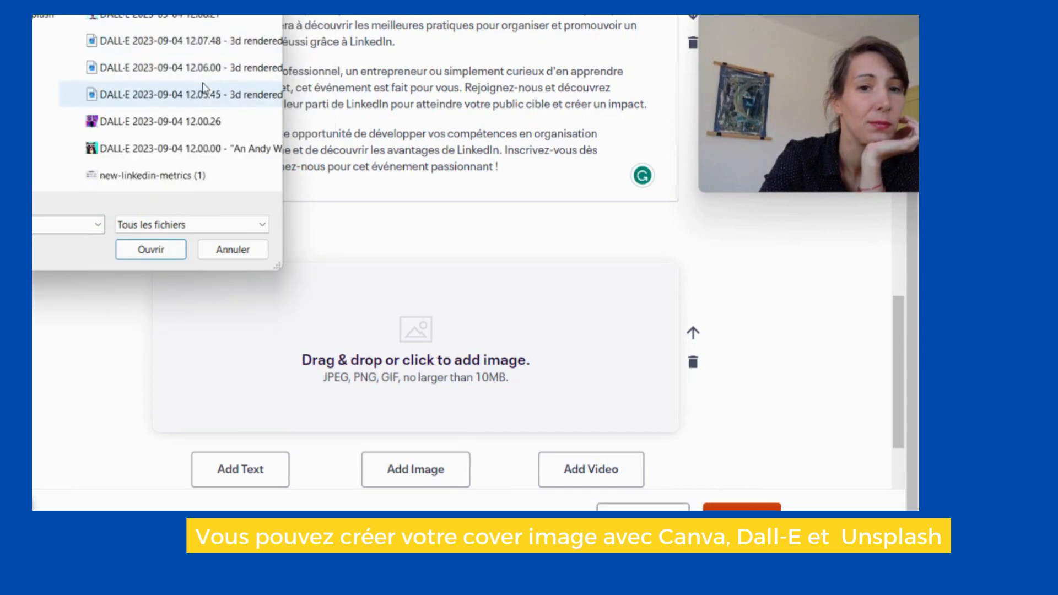
{"action": "key", "text": "ctrl+shift+6"}
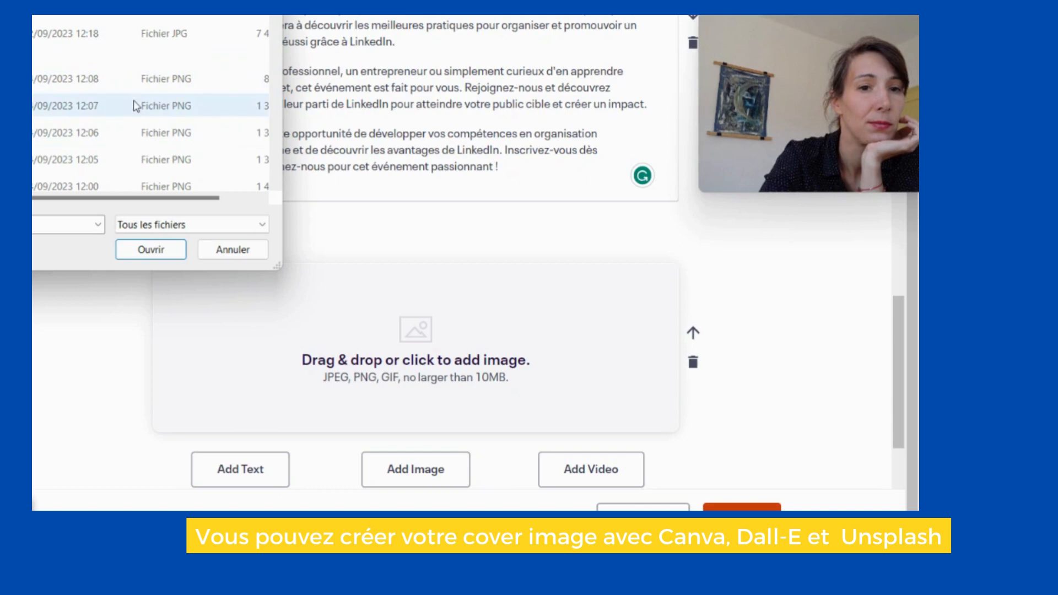
{"action": "scroll", "coordinate": [138, 124], "scroll_direction": "up", "scroll_amount": 5}
{"action": "scroll", "coordinate": [136, 106], "scroll_direction": "down", "scroll_amount": 5}
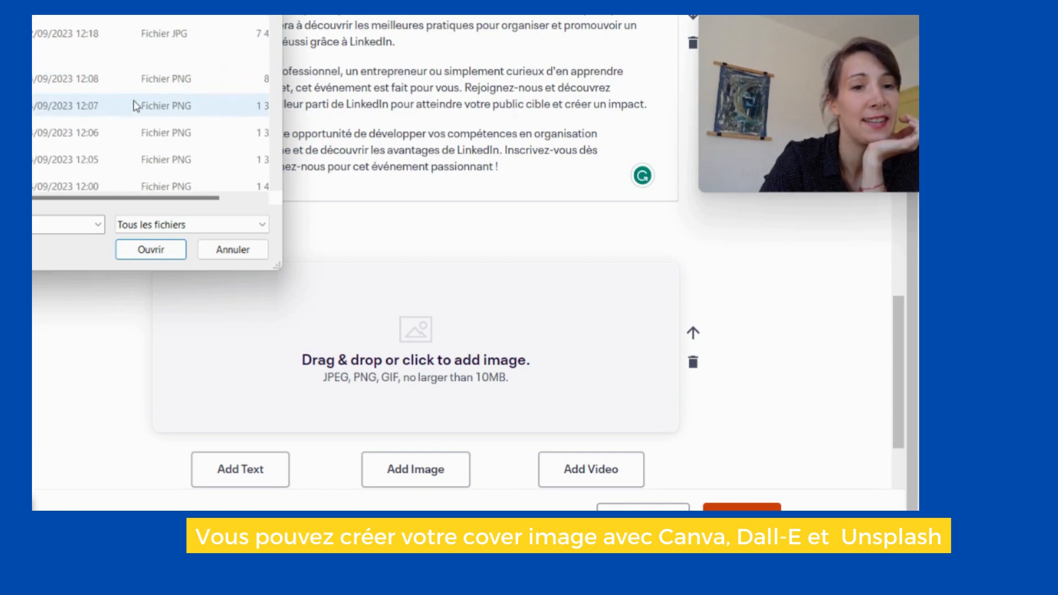
{"action": "scroll", "coordinate": [137, 106], "scroll_direction": "down", "scroll_amount": 2}
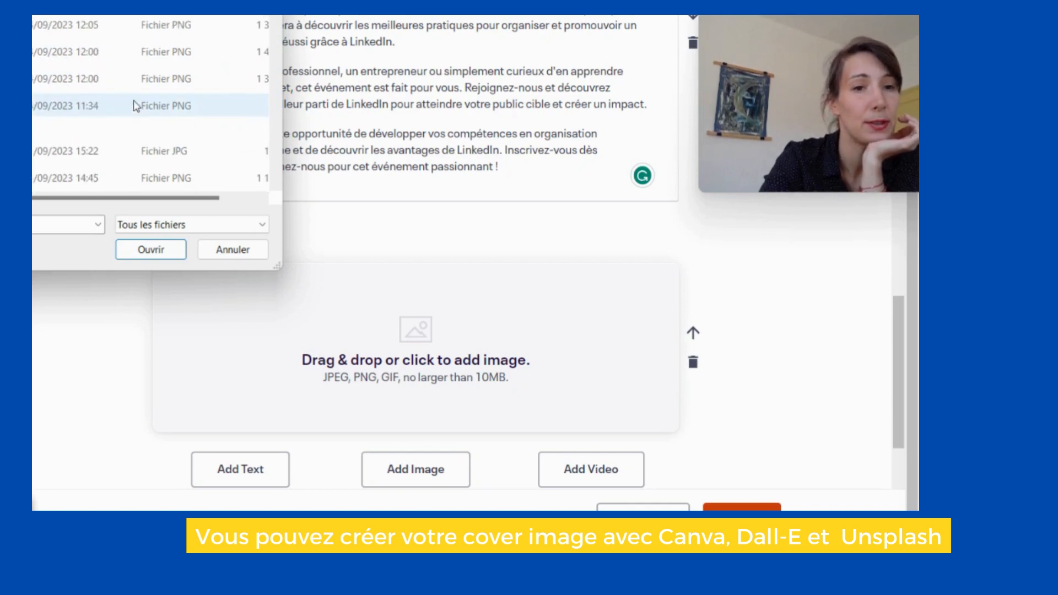
{"action": "scroll", "coordinate": [136, 106], "scroll_direction": "down", "scroll_amount": 5}
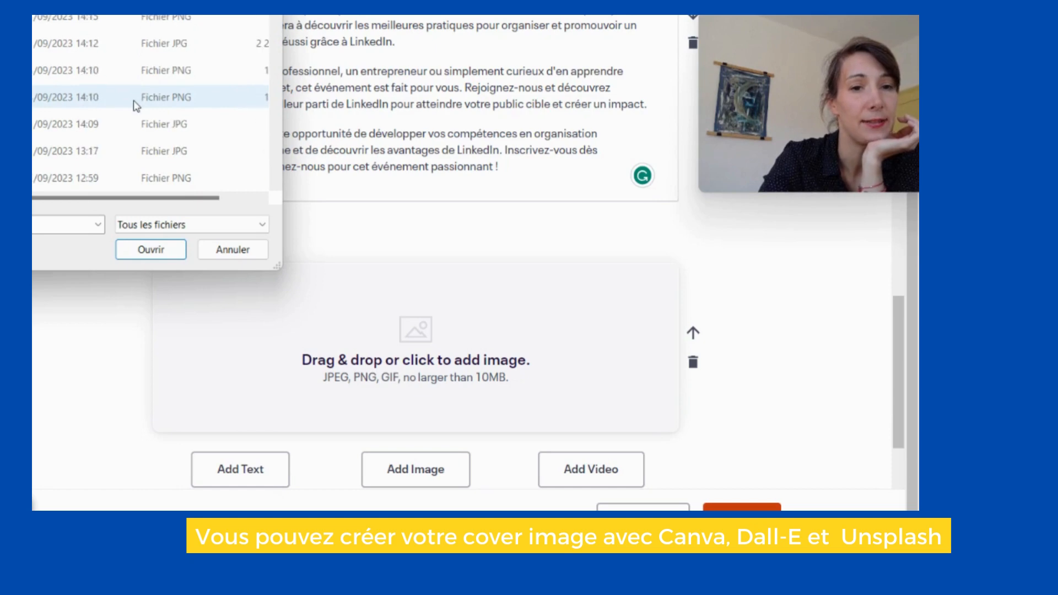
{"action": "scroll", "coordinate": [136, 106], "scroll_direction": "up", "scroll_amount": 5}
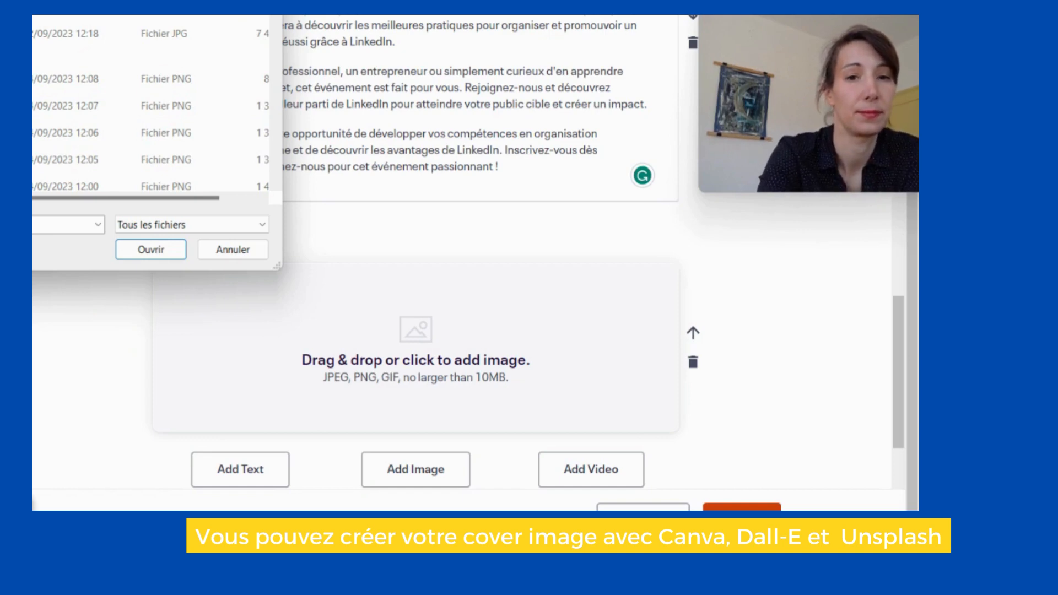
Search the files for "cover", try to load a compressed folder into the image block, and delete the block
{"action": "type", "text": "cover"}
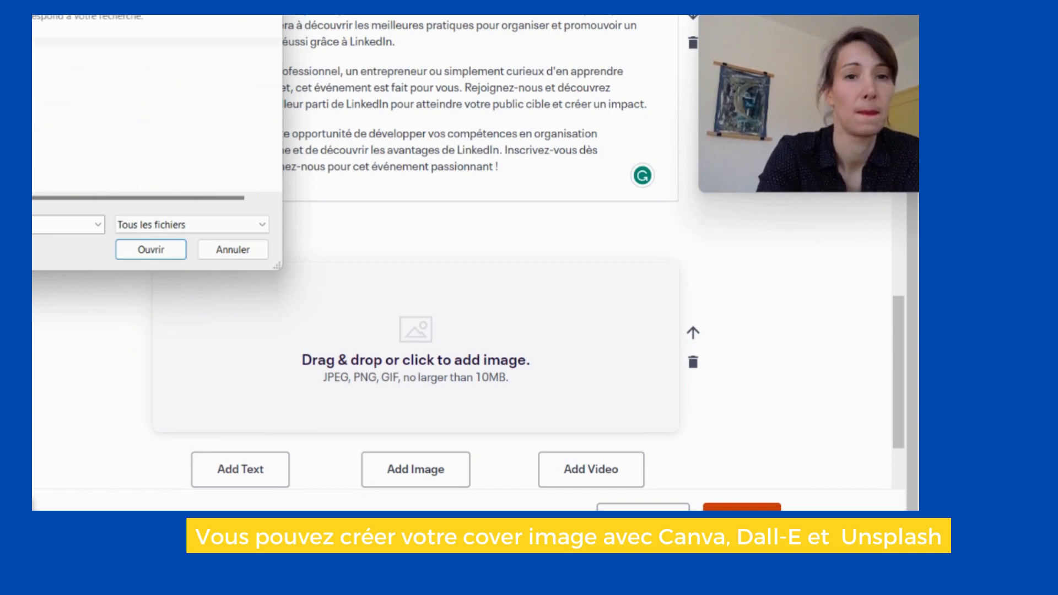
{"action": "key", "text": "BackSpace"}
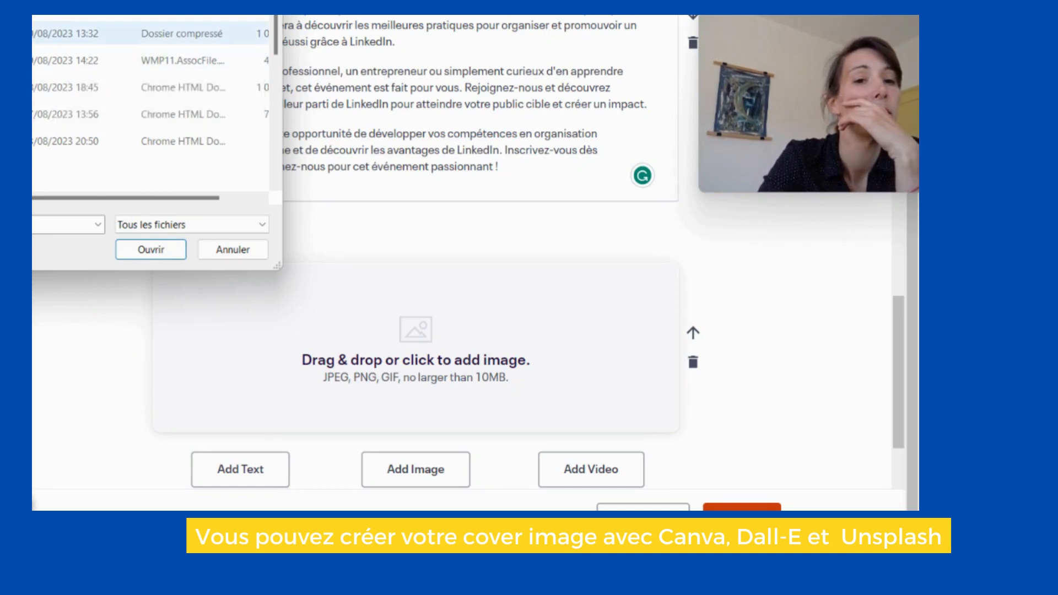
{"action": "double_click", "coordinate": [65, 34]}
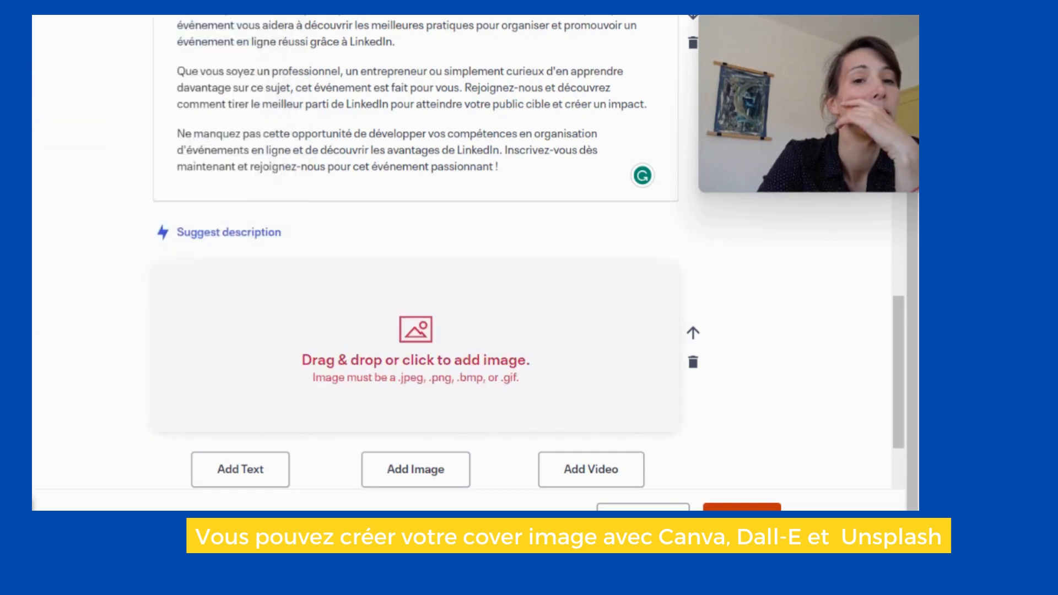
{"action": "left_click", "coordinate": [693, 362]}
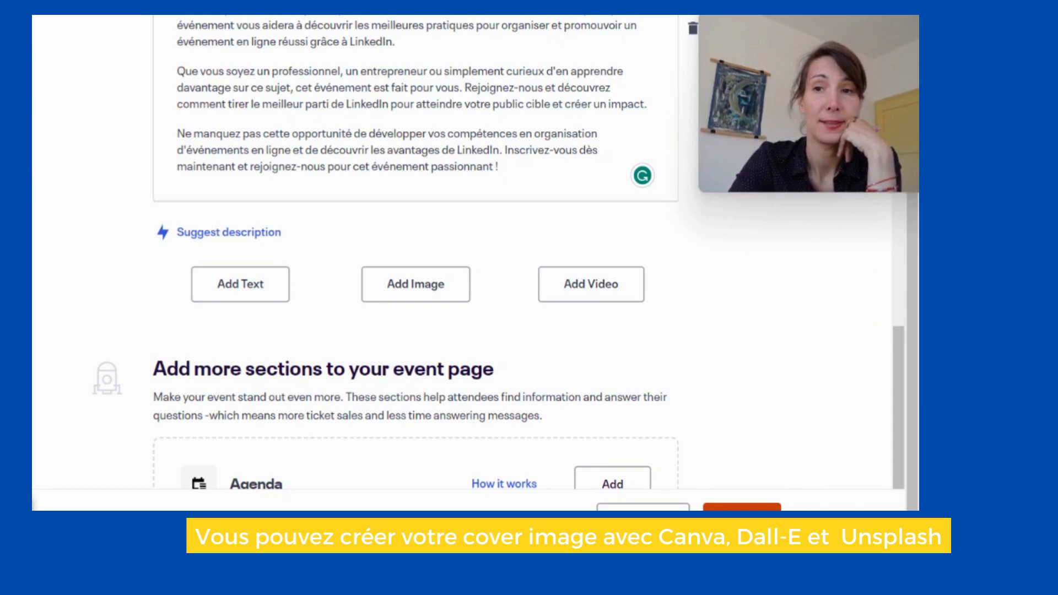
Find DALL-E in a new browser tab and open its image generator
{"action": "key", "text": "ctrl+t"}
{"action": "type", "text": "ca"}
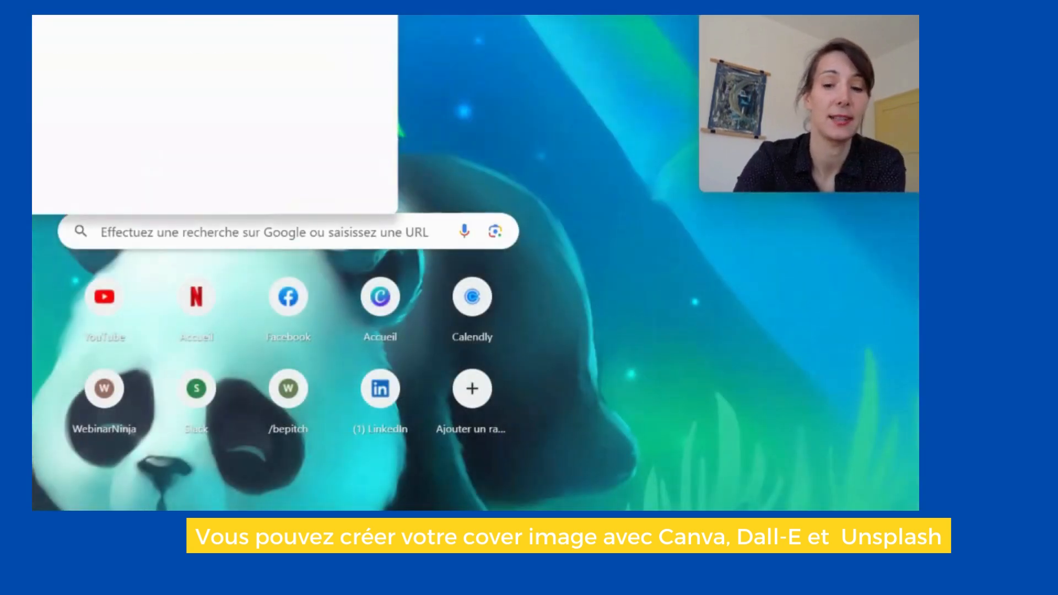
{"action": "type", "text": "nva"}
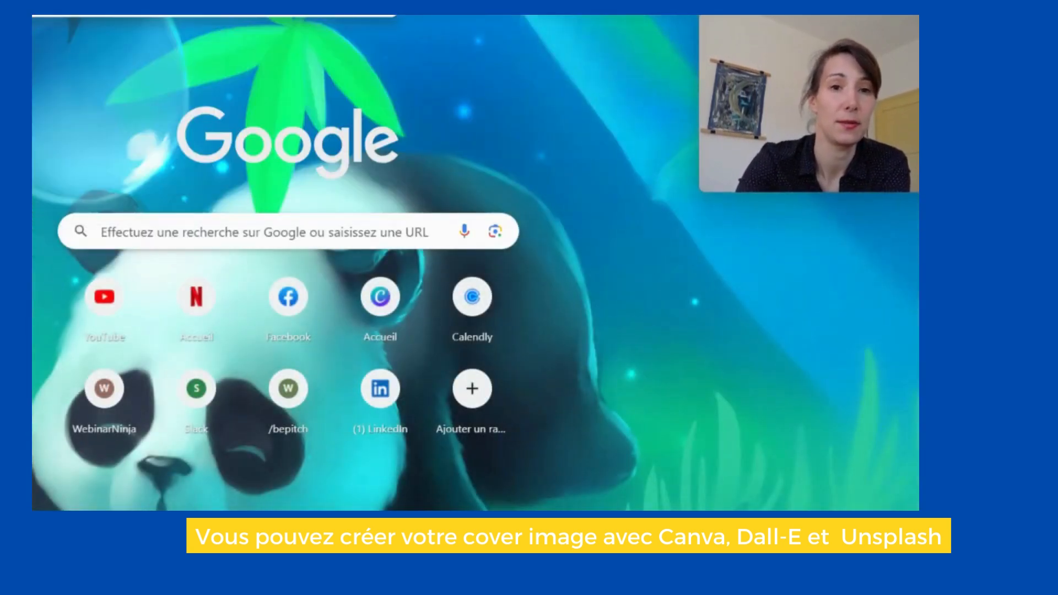
{"action": "type", "text": "dall-e"}
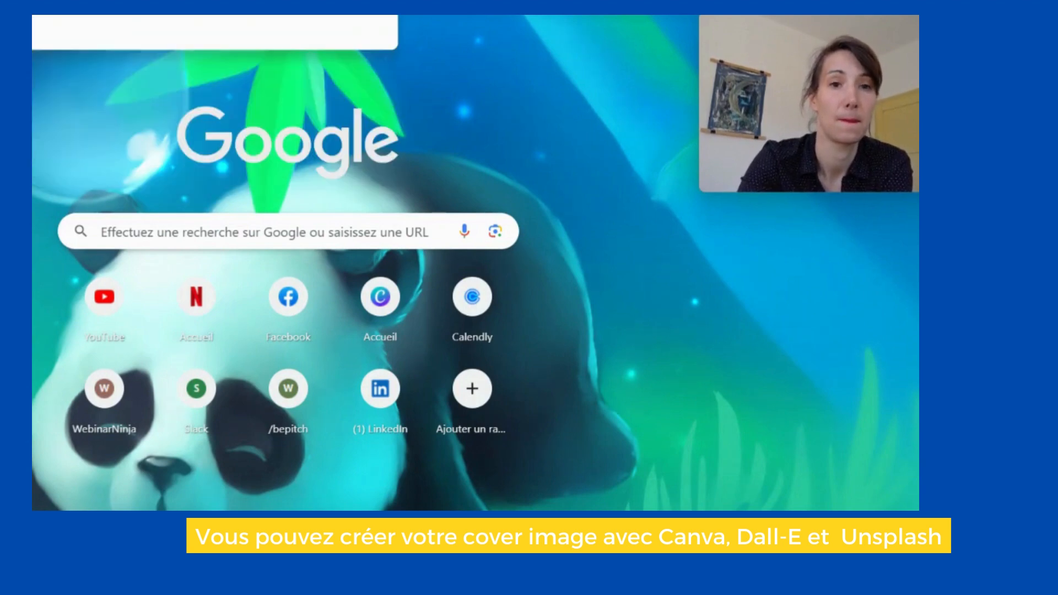
{"action": "key", "text": "Return"}
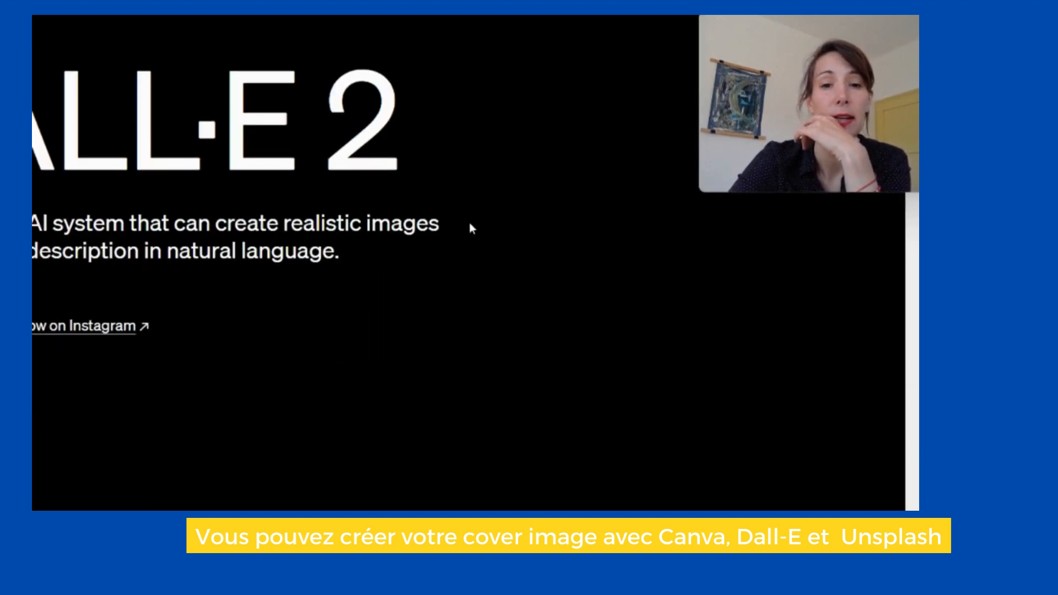
{"action": "left_click", "coordinate": [34, 326]}
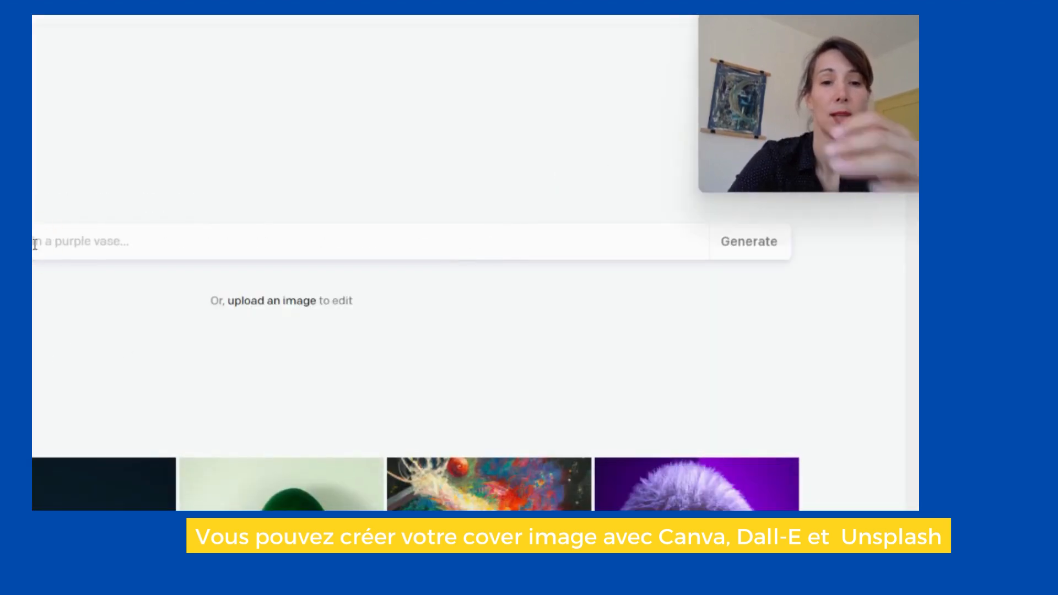
Generate images from a prompt ending "woman wearing glasses and dressup like anna wintur talking about online event,"
{"action": "type", "text": "about online event,"}
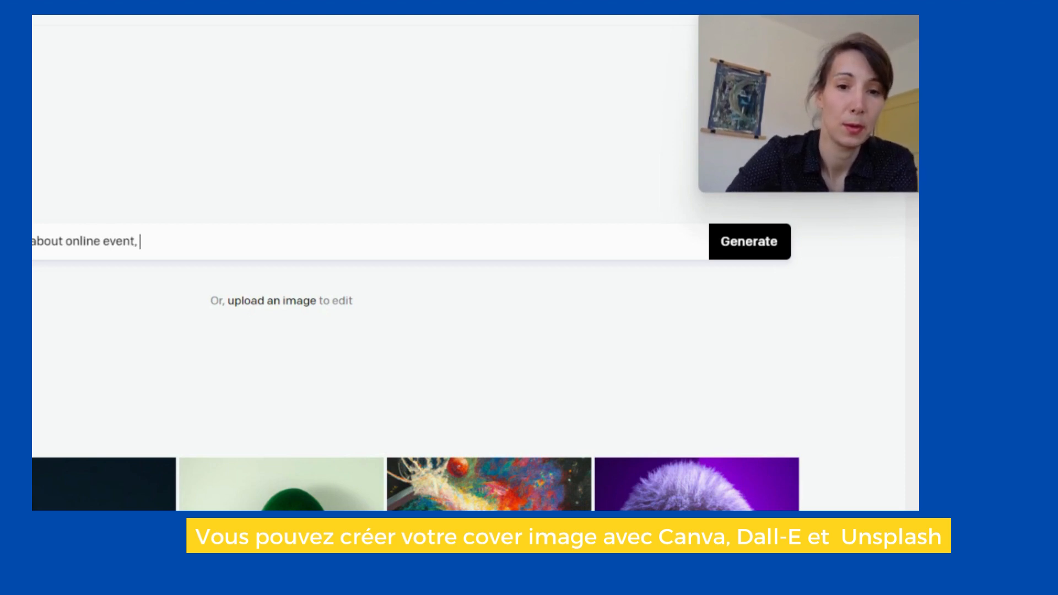
{"action": "type", "text": "woman"}
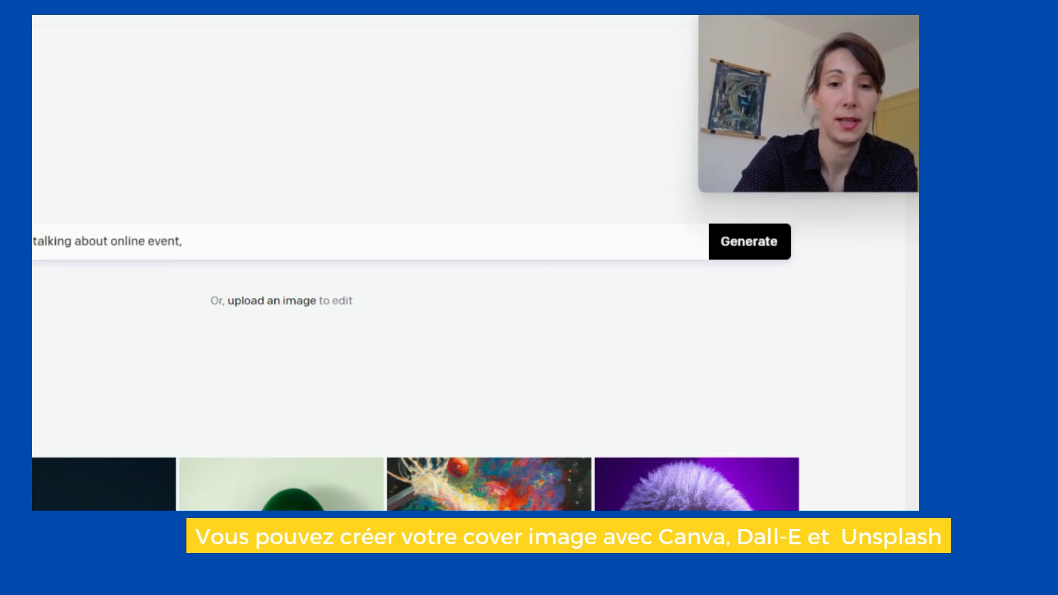
{"action": "type", "text": " wearing  "}
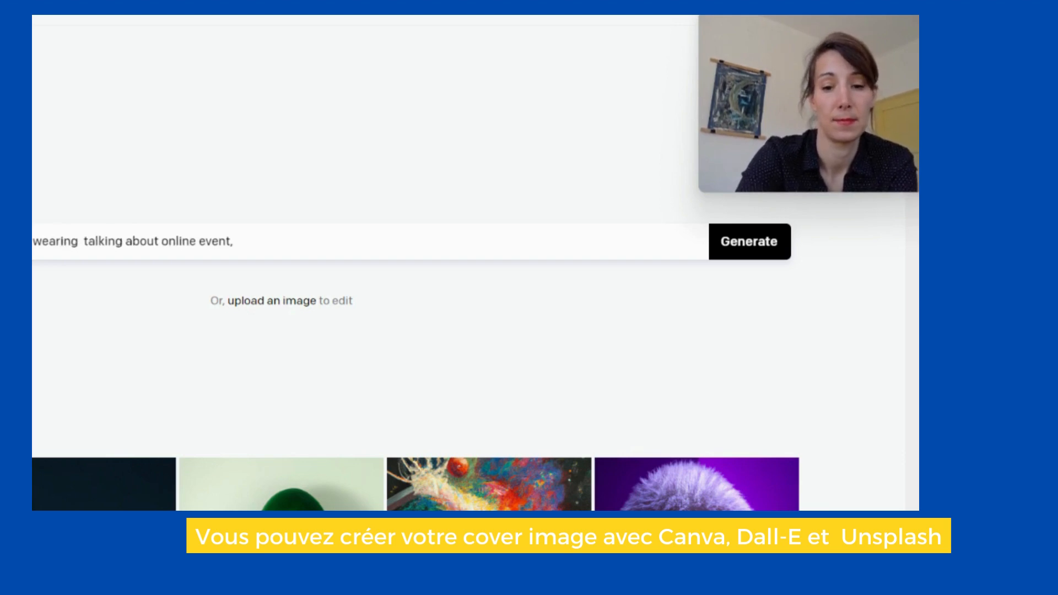
{"action": "type", "text": "glasses"}
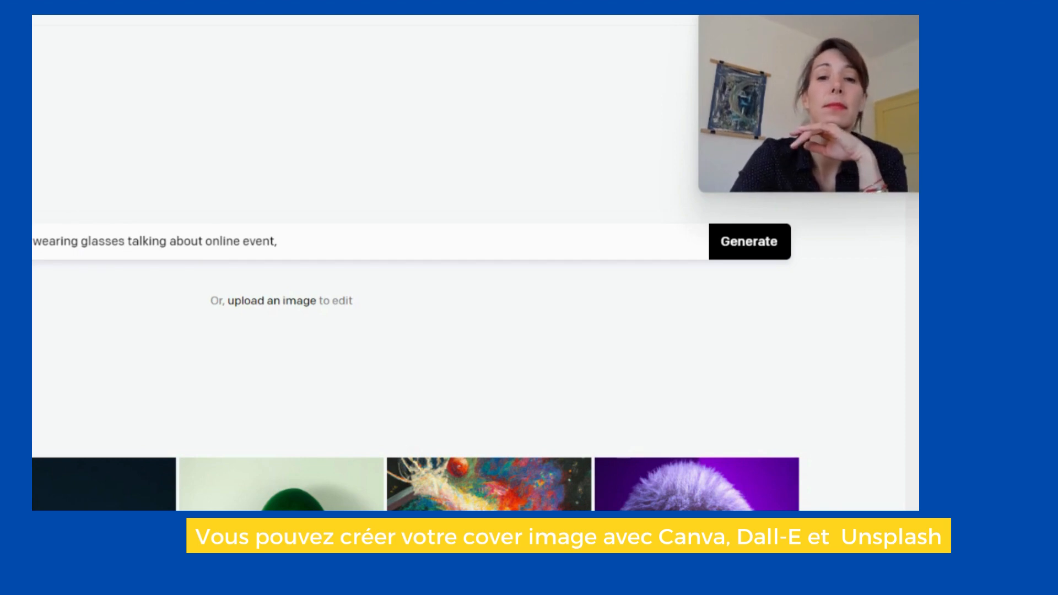
{"action": "type", "text": " and"}
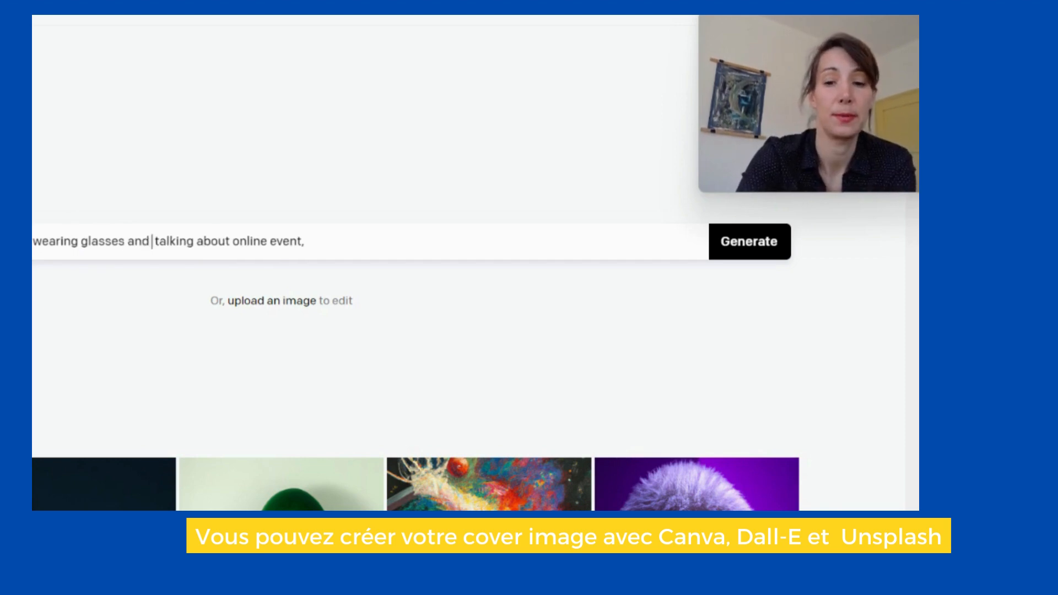
{"action": "type", "text": " dressup"}
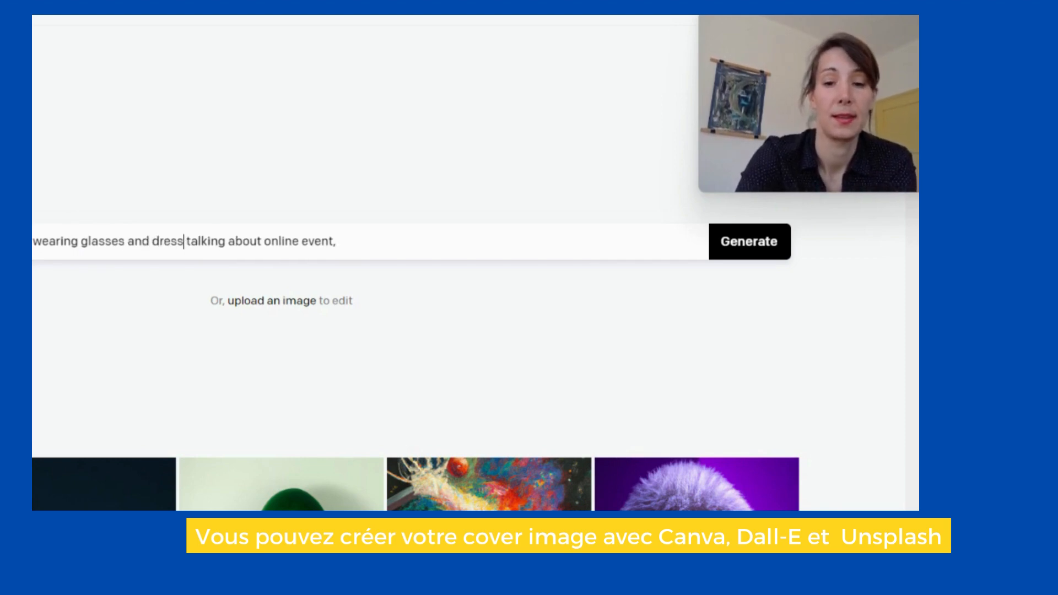
{"action": "type", "text": " like ann"}
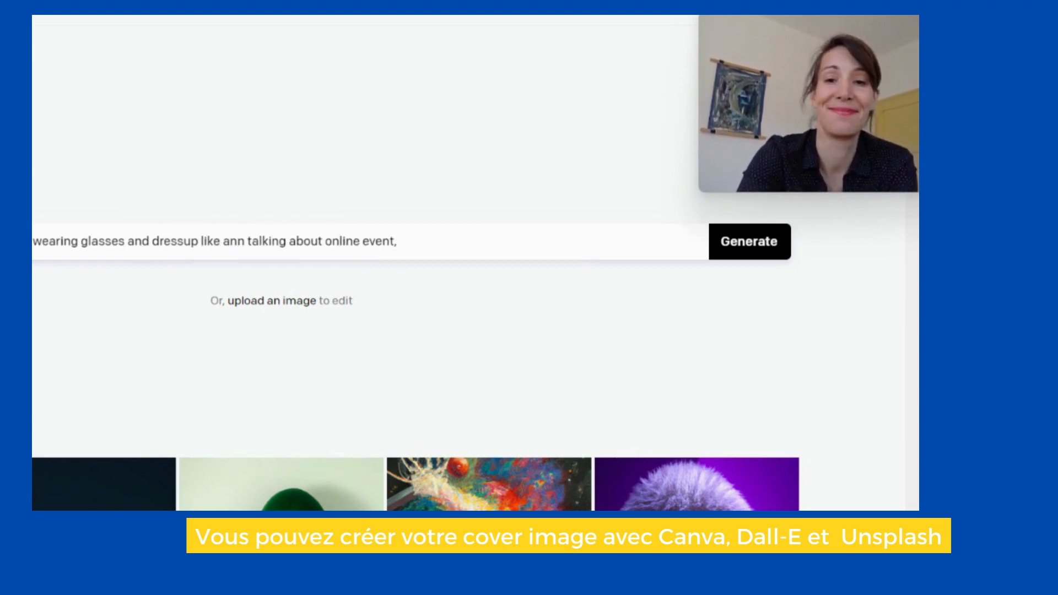
{"action": "type", "text": "a wintu"}
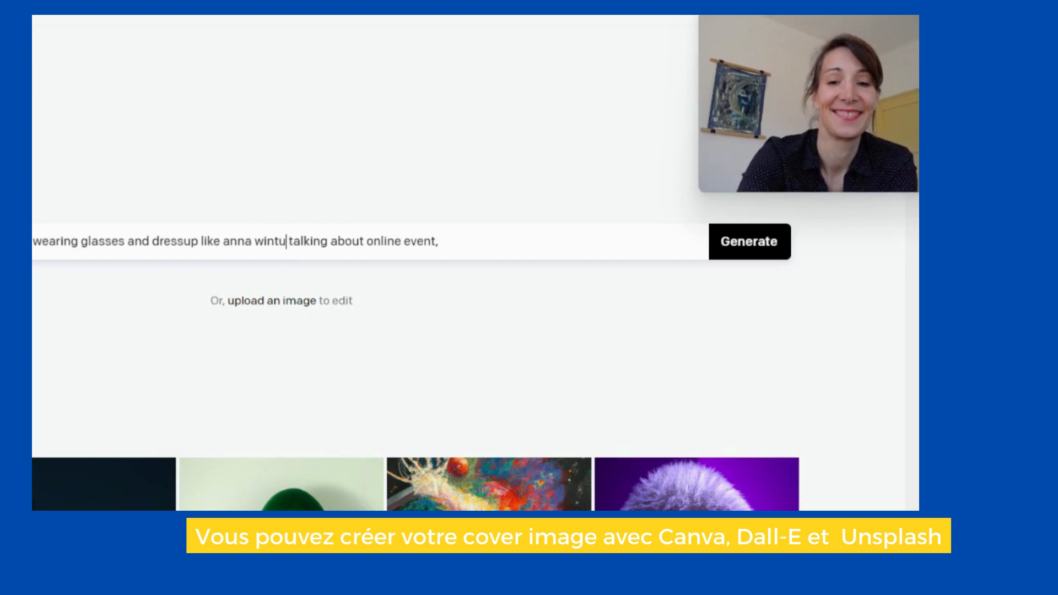
{"action": "type", "text": "r"}
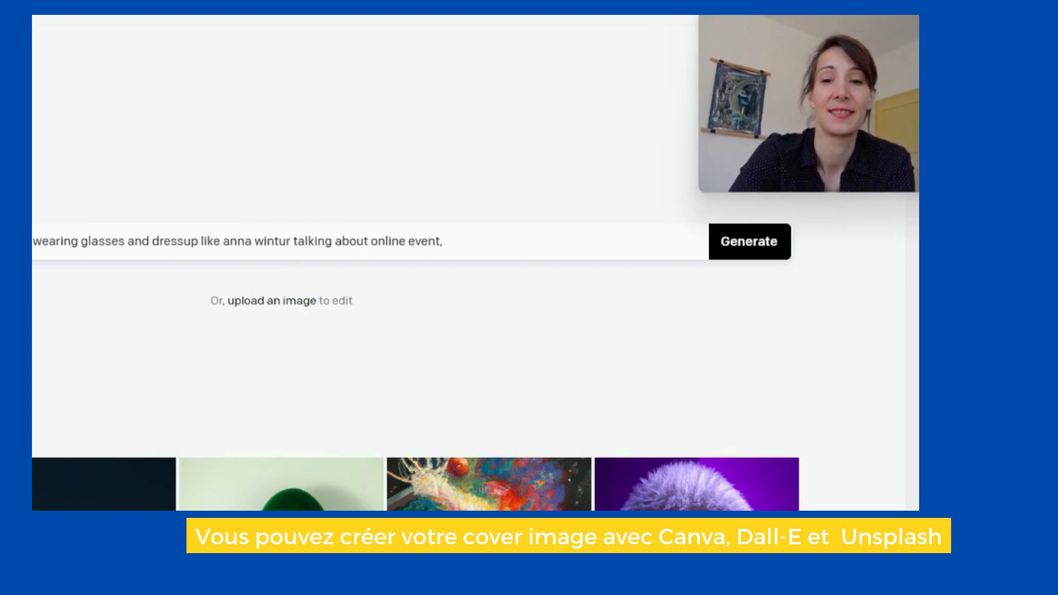
{"action": "key", "text": "Return"}
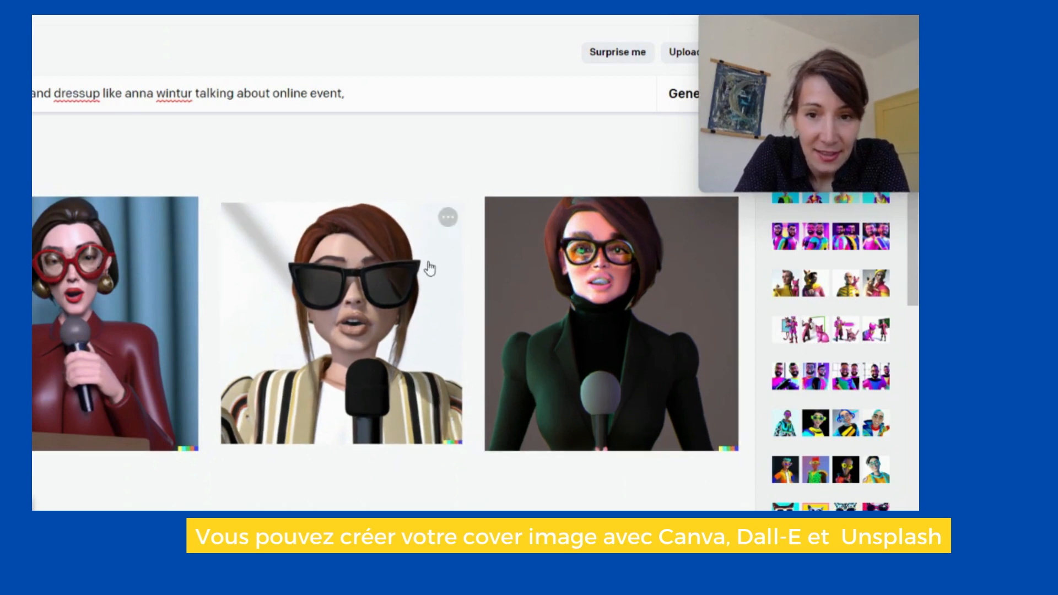
Generate variations of the image of the woman with dark sunglasses and a striped jacket, and return to the first results
{"action": "mouse_move", "coordinate": [858, 77]}
{"action": "left_click_drag", "start_coordinate": [857, 78], "coordinate": [799, 84]}
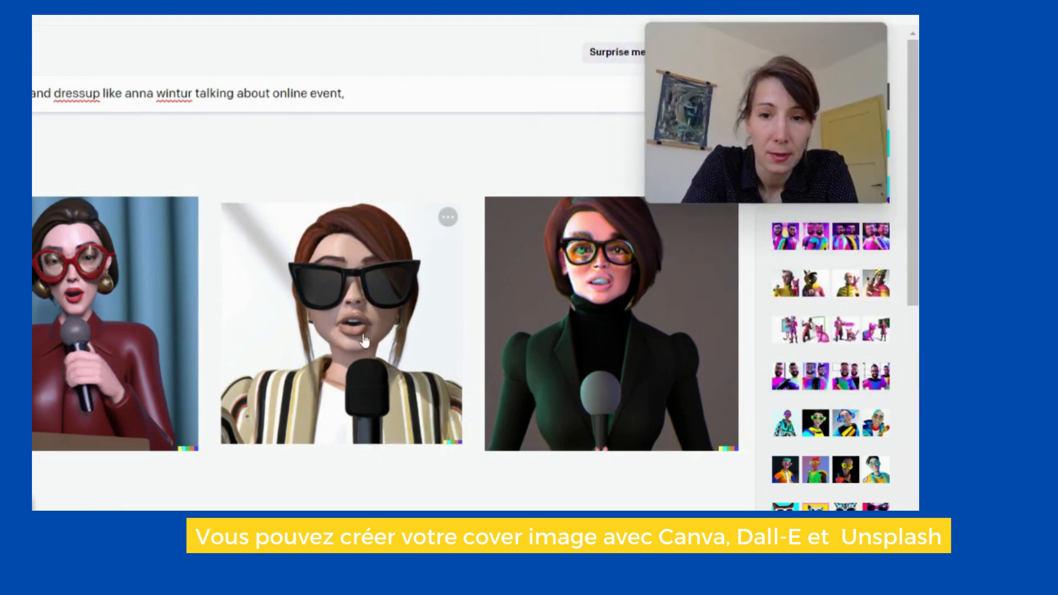
{"action": "left_click", "coordinate": [364, 340]}
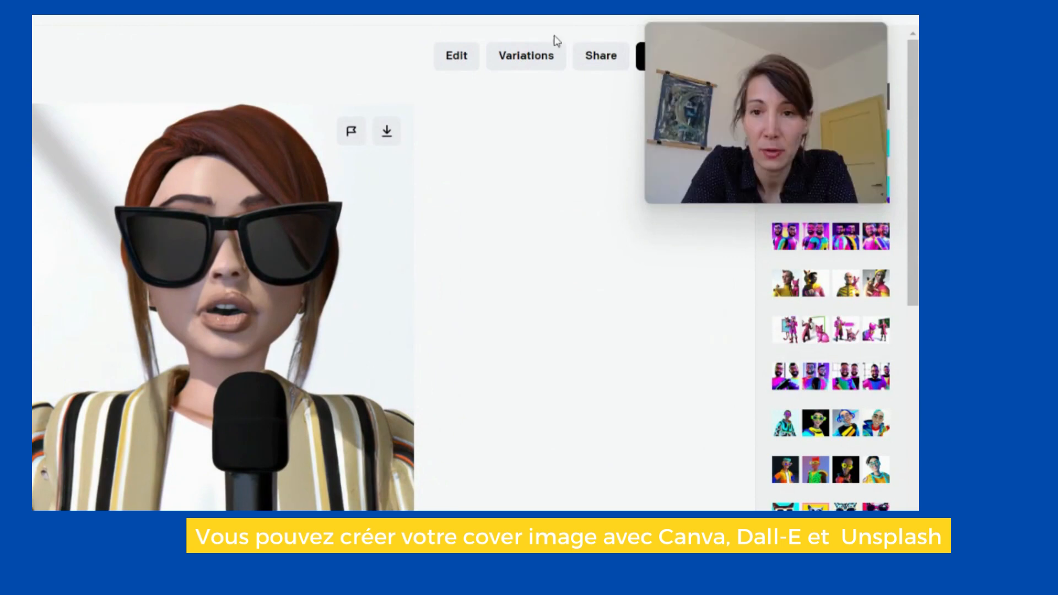
{"action": "left_click", "coordinate": [535, 59]}
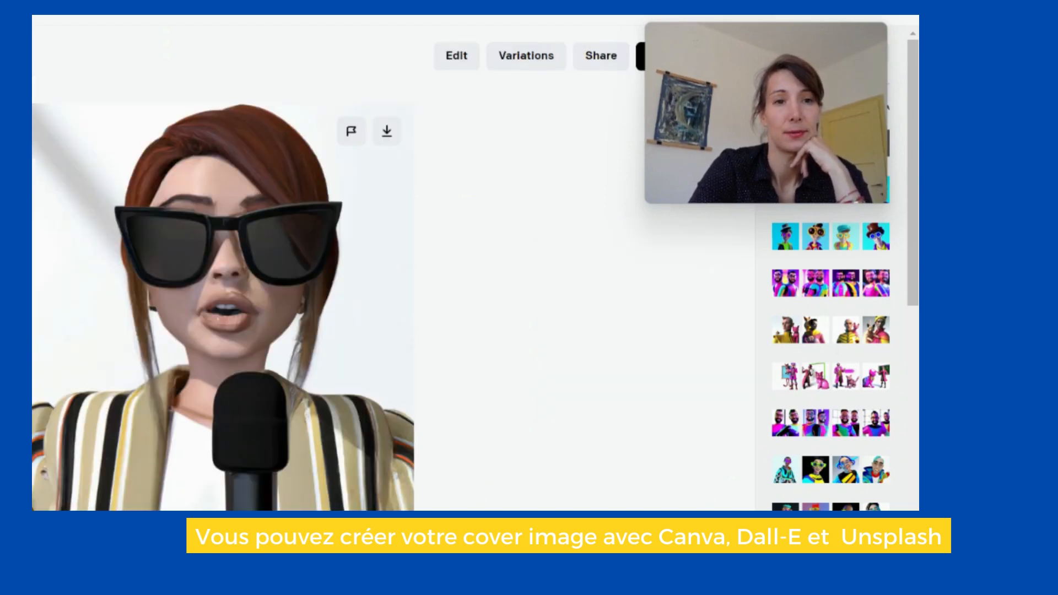
{"action": "key", "text": "alt+Left"}
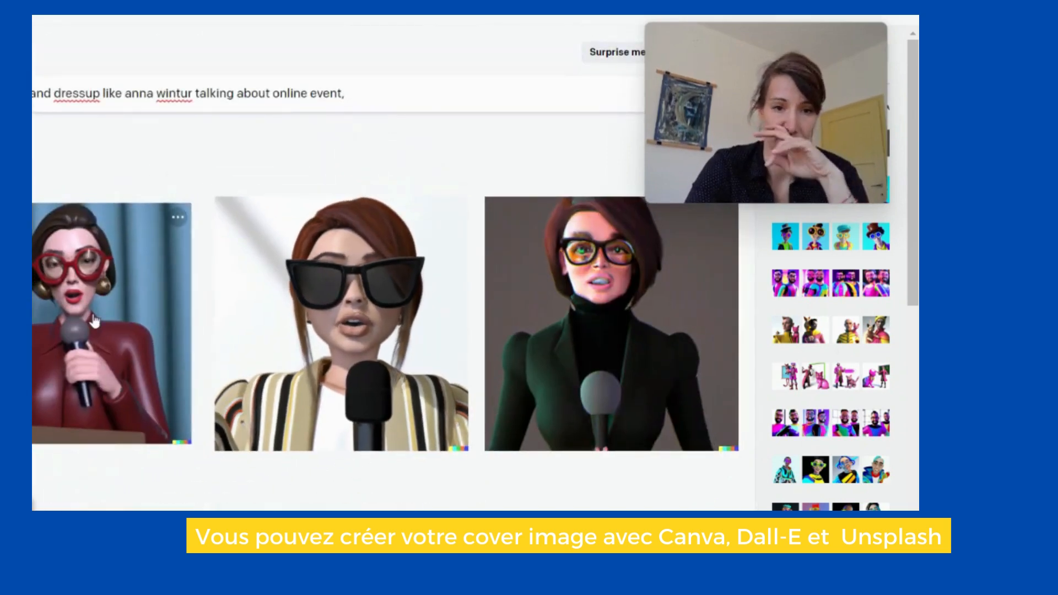
Replace "dressup" in the prompt with "a colorful outfit" and generate a new set of images
{"action": "left_click_drag", "start_coordinate": [798, 72], "coordinate": [539, 304]}
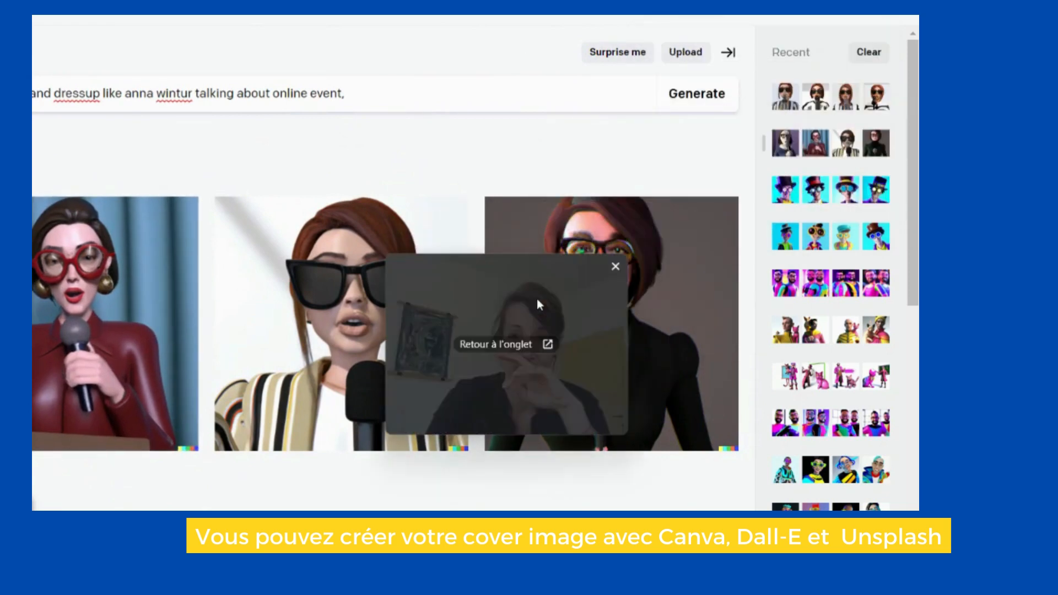
{"action": "left_click", "coordinate": [99, 94]}
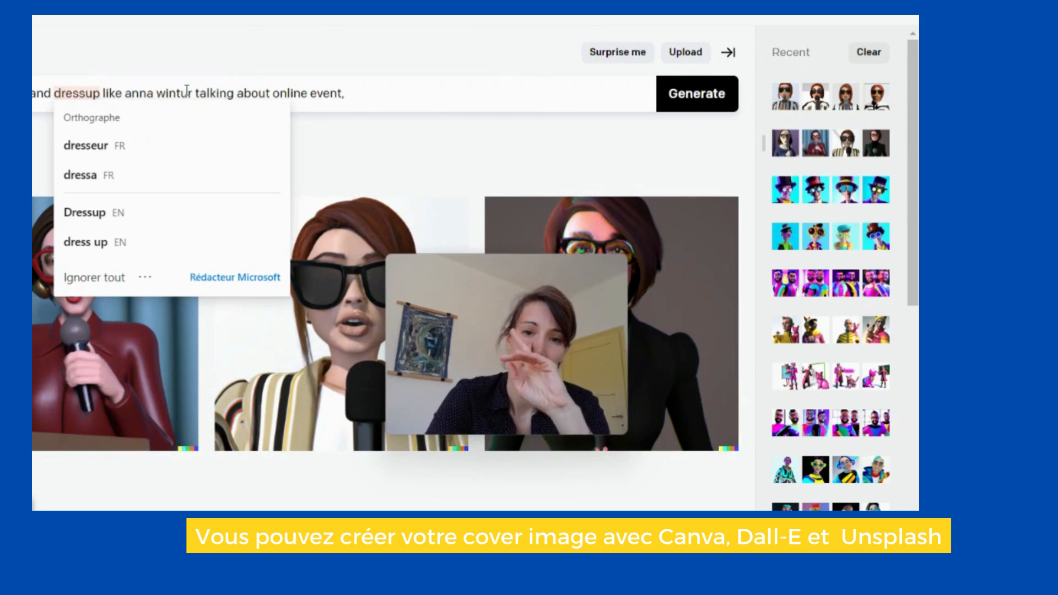
{"action": "key", "text": "BackSpace"}
{"action": "key", "text": "BackSpace"}
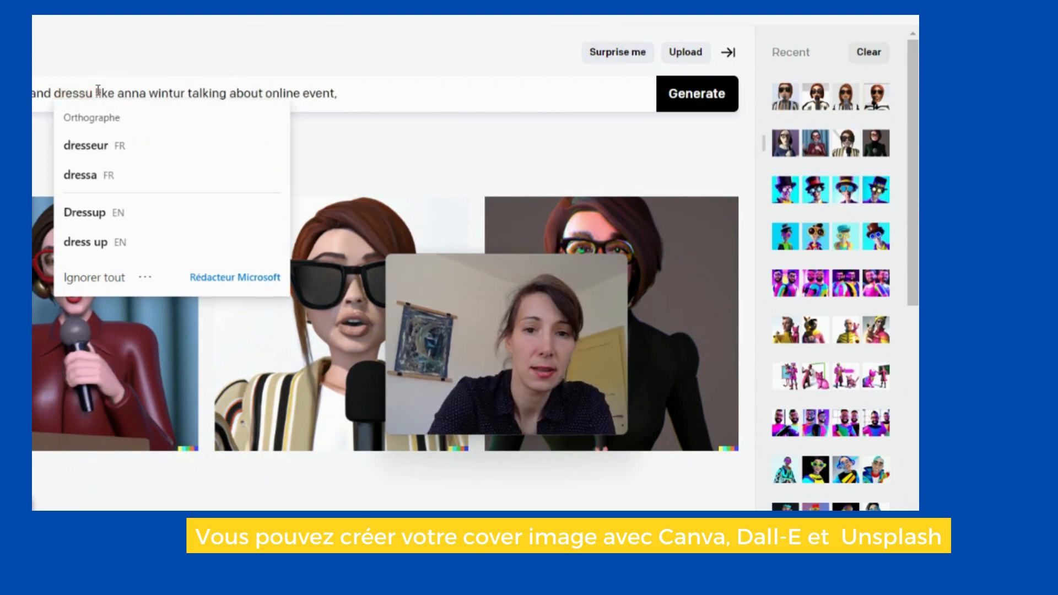
{"action": "key", "text": "BackSpace"}
{"action": "key", "text": "BackSpace"}
{"action": "key", "text": "BackSpace"}
{"action": "key", "text": "BackSpace"}
{"action": "key", "text": "BackSpace"}
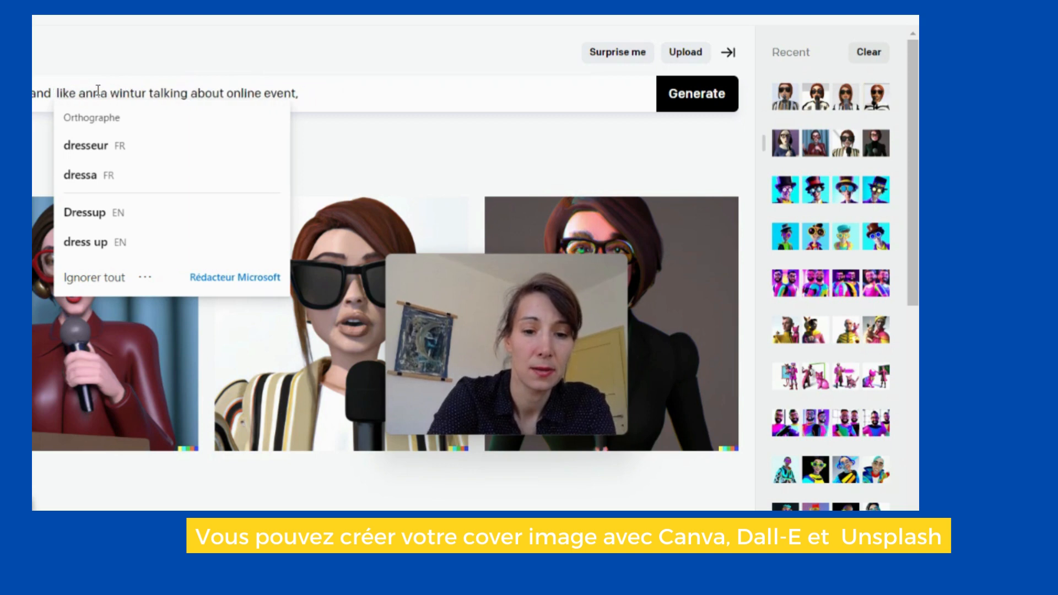
{"action": "type", "text": "a w"}
{"action": "key", "text": "BackSpace"}
{"action": "type", "text": "col"}
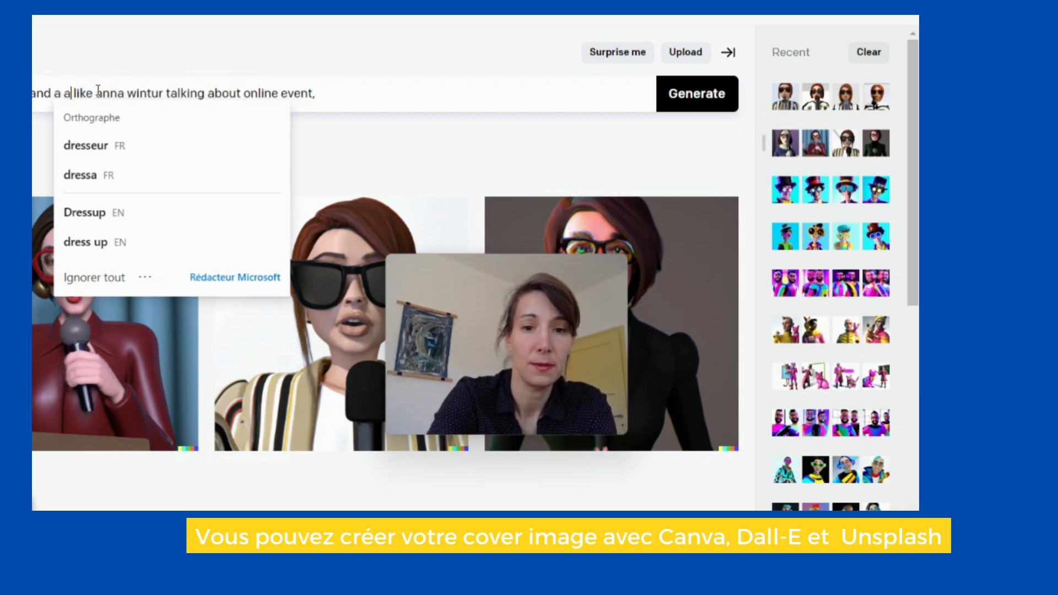
{"action": "type", "text": "orful"}
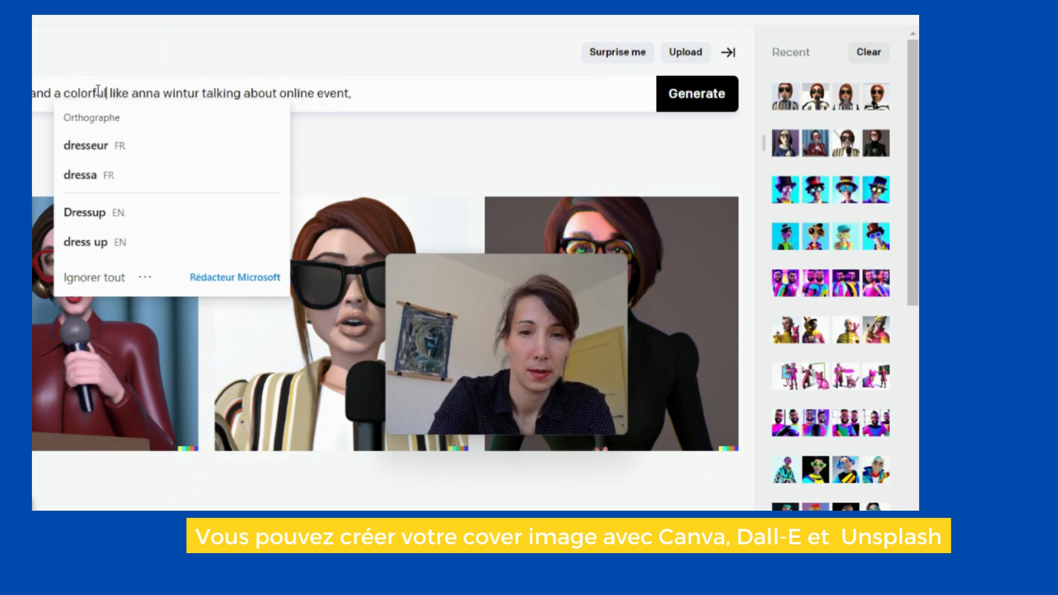
{"action": "type", "text": " outfit"}
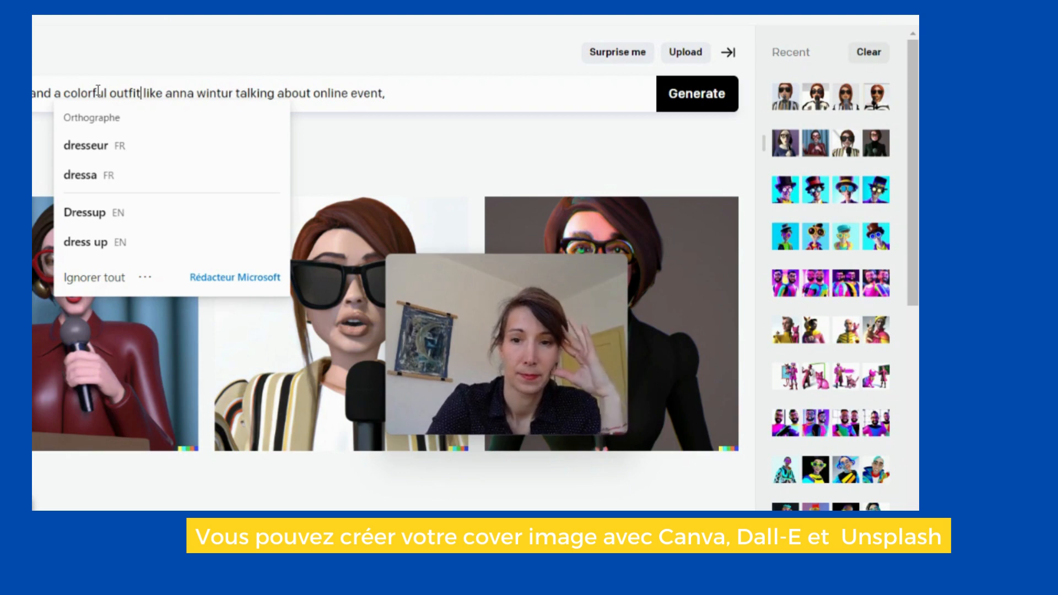
{"action": "key", "text": "Return"}
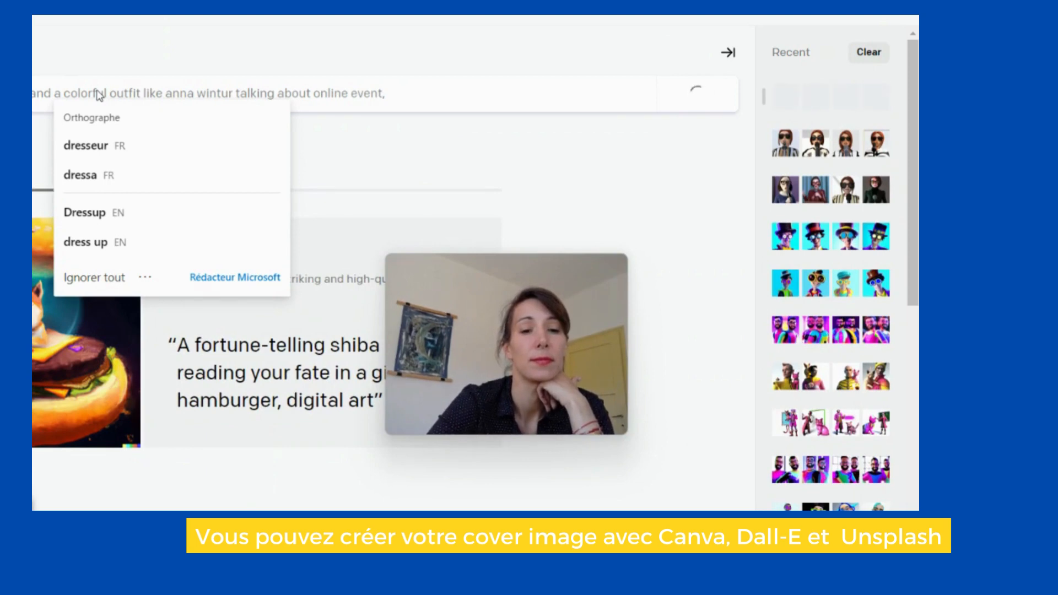
Open the result showing the woman with purple-to-orange hair and a colourful jacket, and generate variations of it
{"action": "mouse_move", "coordinate": [540, 336]}
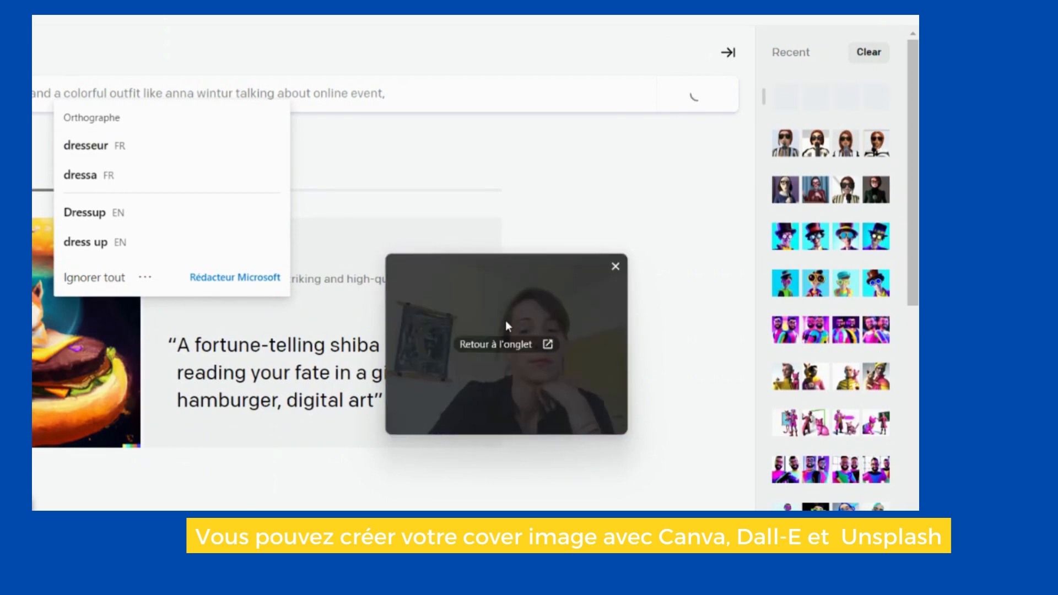
{"action": "left_click_drag", "start_coordinate": [507, 324], "coordinate": [738, 323]}
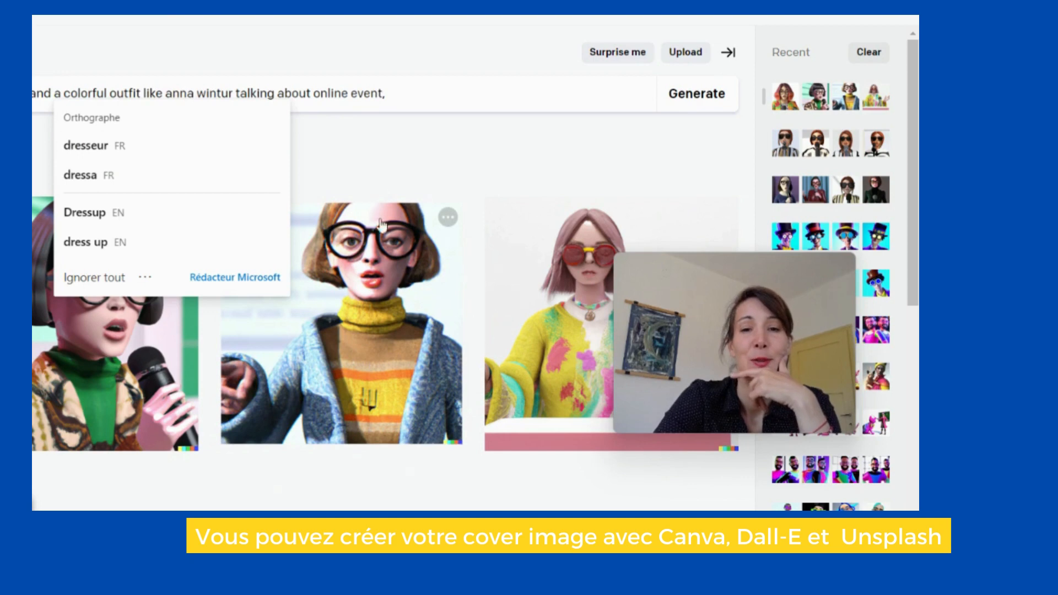
{"action": "left_click", "coordinate": [493, 160]}
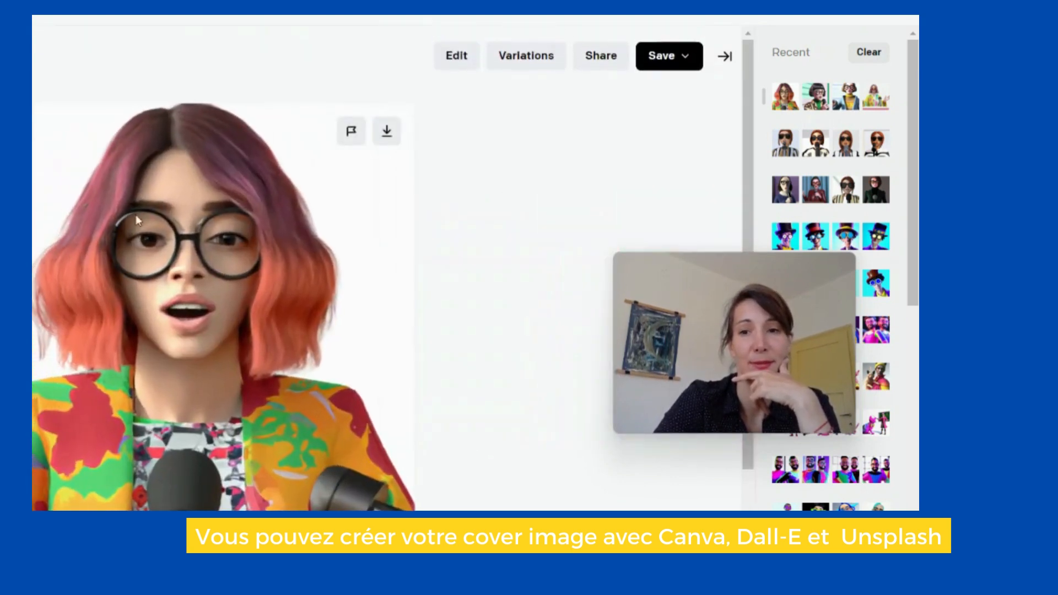
{"action": "left_click", "coordinate": [508, 58]}
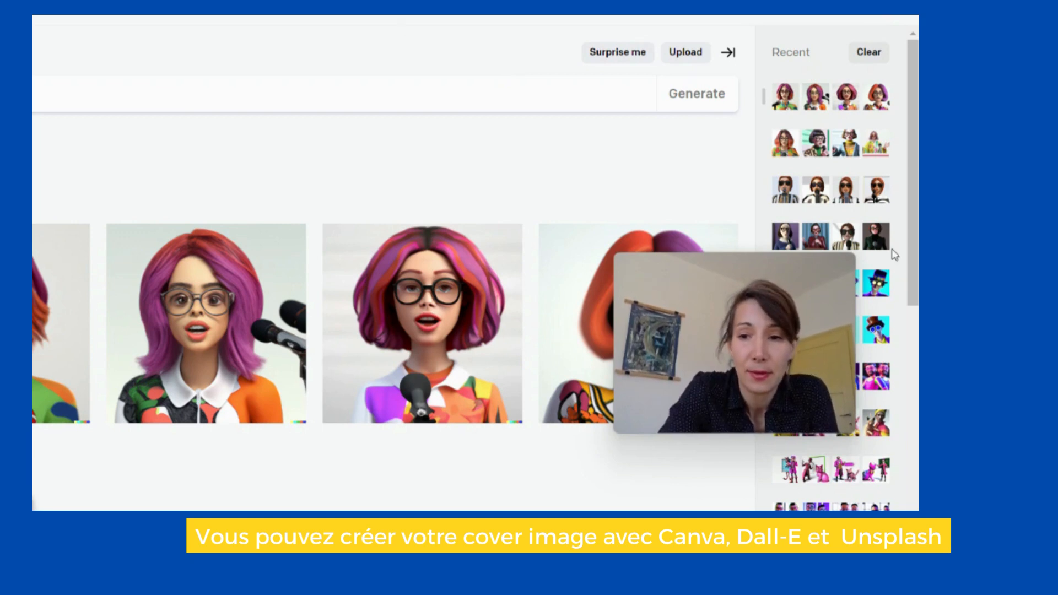
Download the variation with the striped pink-and-orange bob and centred microphone, and return to the Eventbrite event's summary and description
{"action": "left_click_drag", "start_coordinate": [746, 307], "coordinate": [832, 70]}
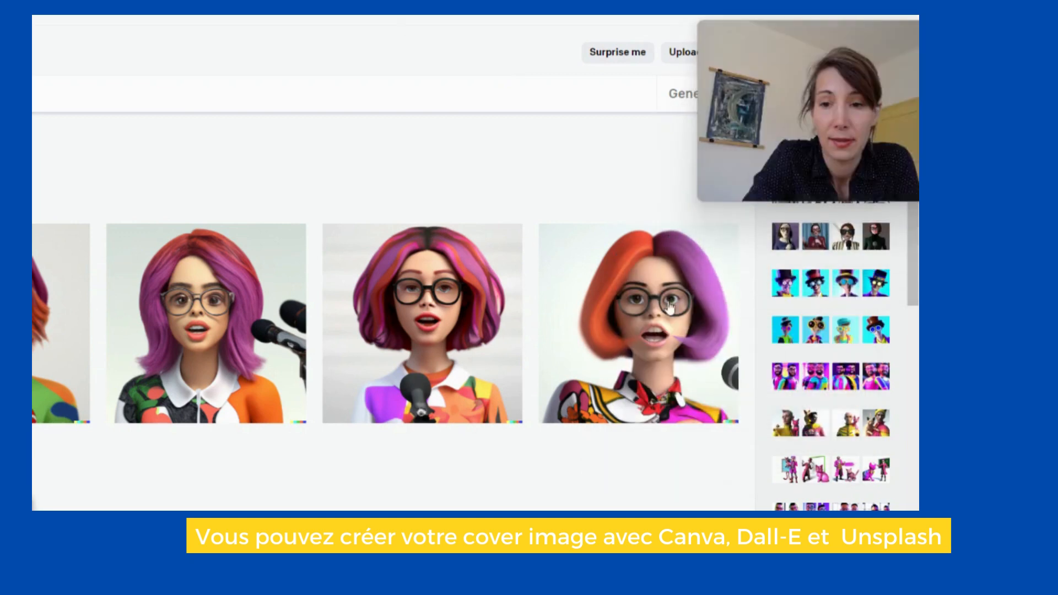
{"action": "left_click", "coordinate": [456, 346]}
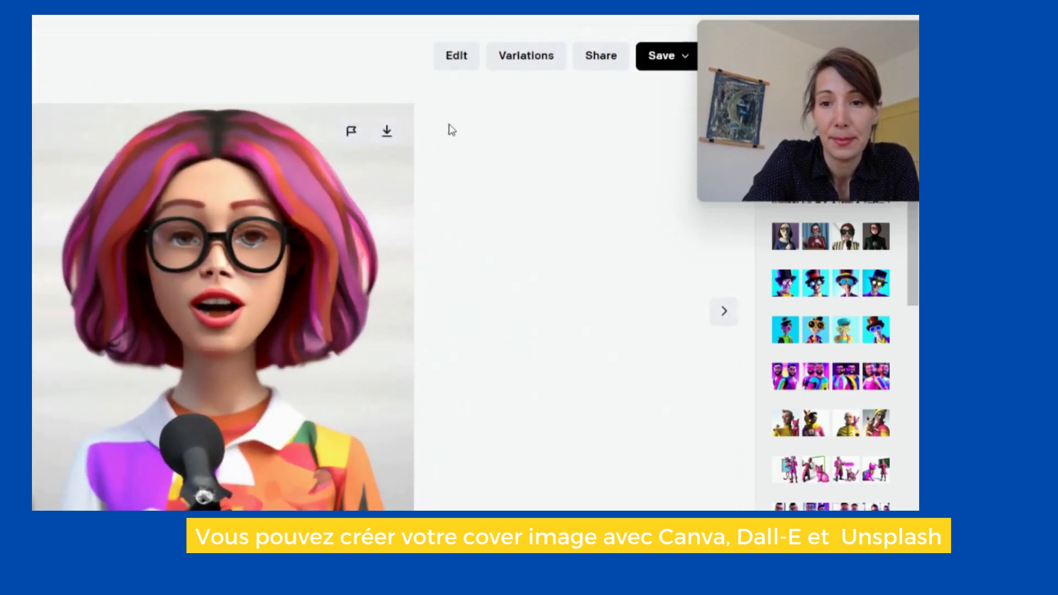
{"action": "left_click", "coordinate": [387, 130]}
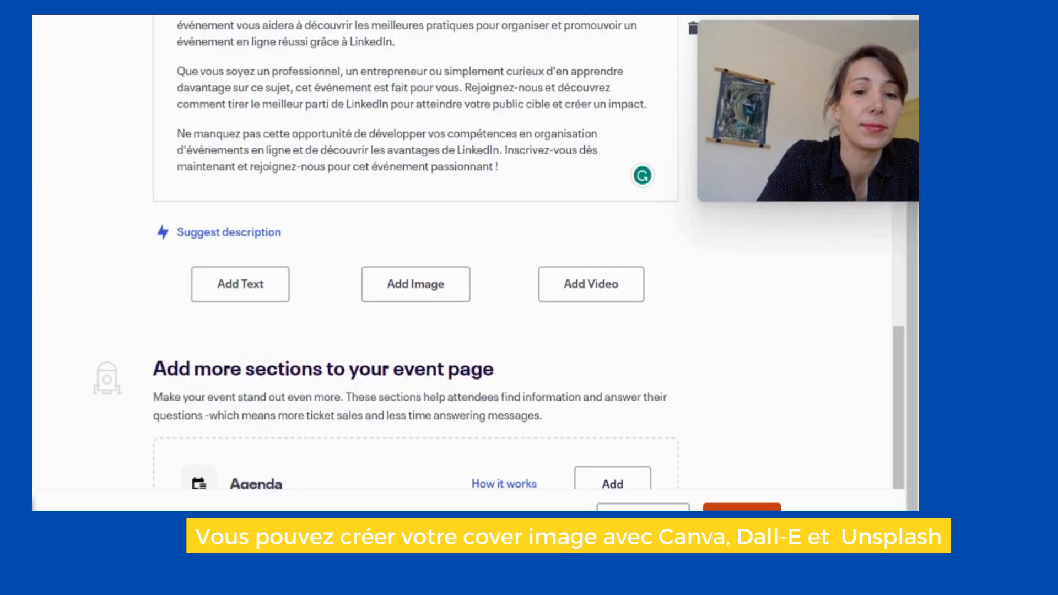
{"action": "scroll", "coordinate": [343, 276], "scroll_direction": "down", "scroll_amount": 3}
{"action": "scroll", "coordinate": [344, 277], "scroll_direction": "up", "scroll_amount": 11}
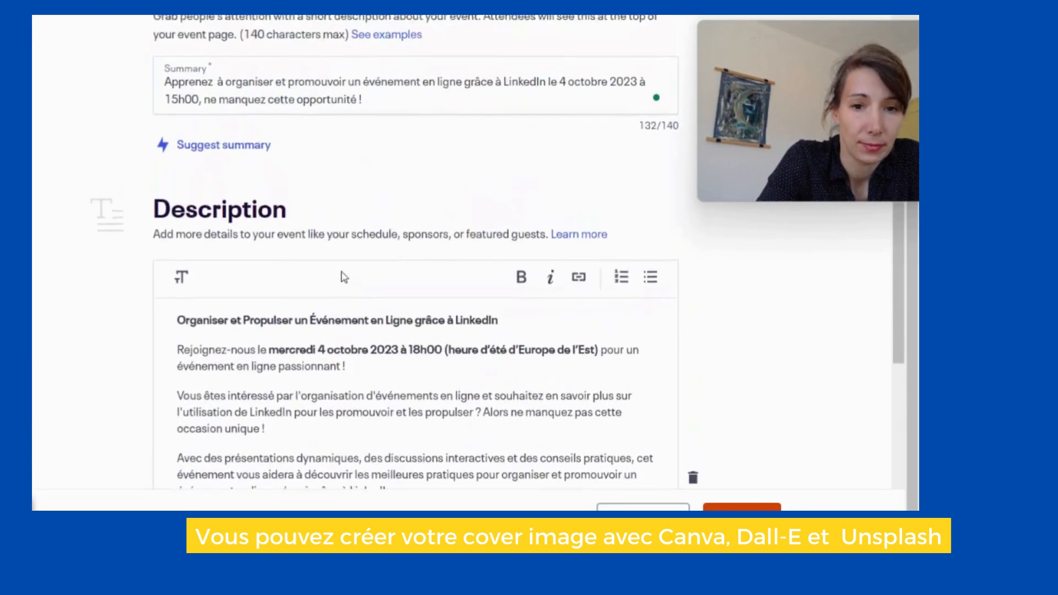
Add the downloaded DALL-E image of the woman with the microphone below the event description
{"action": "scroll", "coordinate": [344, 277], "scroll_direction": "down", "scroll_amount": 10}
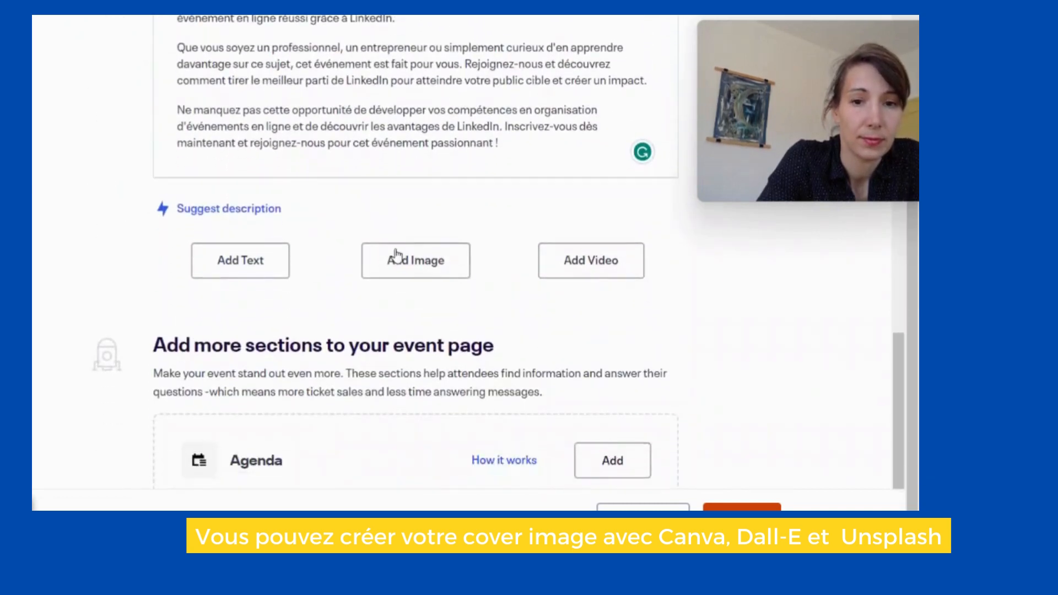
{"action": "left_click", "coordinate": [398, 255]}
{"action": "left_click", "coordinate": [421, 325]}
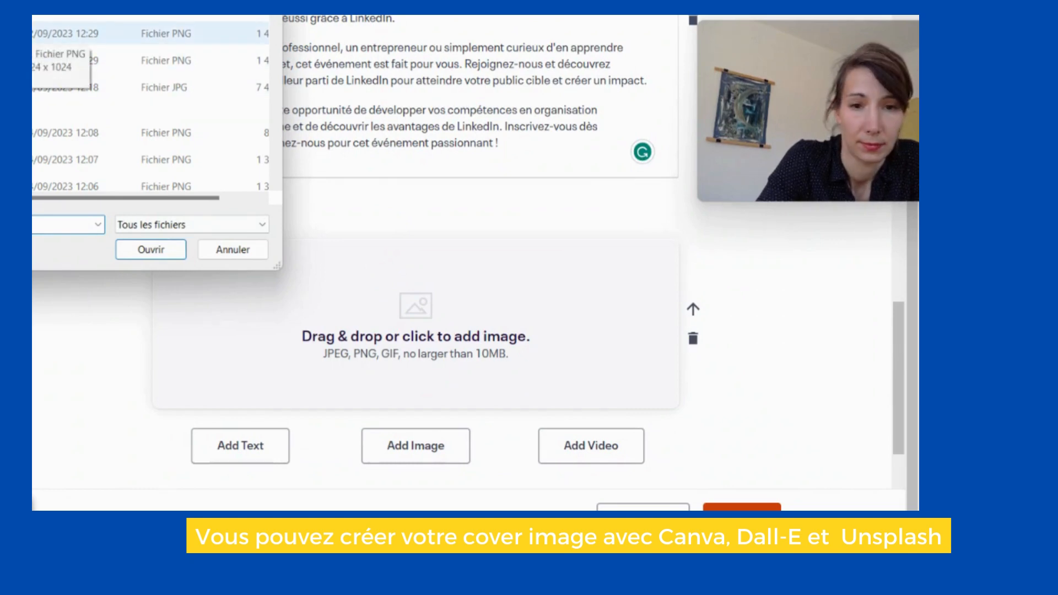
{"action": "left_click", "coordinate": [164, 255]}
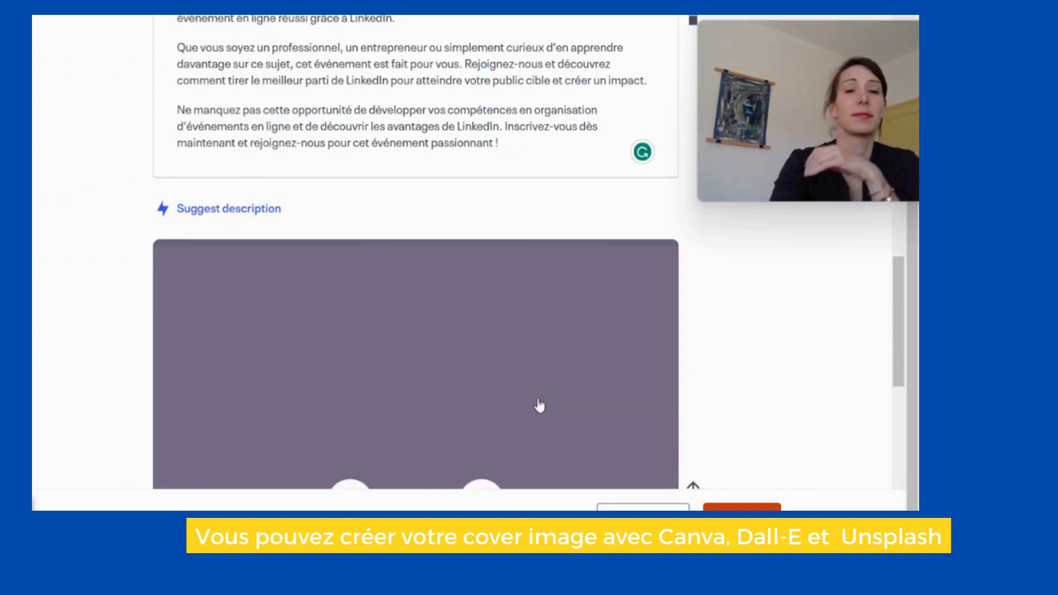
{"action": "scroll", "coordinate": [489, 319], "scroll_direction": "down", "scroll_amount": 4}
{"action": "scroll", "coordinate": [489, 319], "scroll_direction": "down", "scroll_amount": 7}
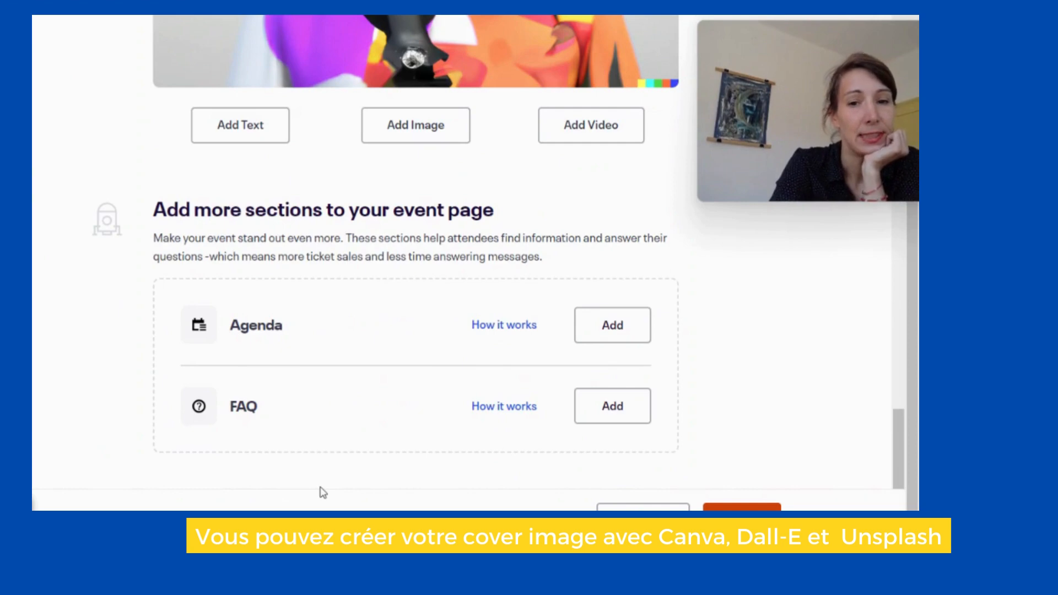
Add an Agenda section to the event page, view its fields and delete the section again
{"action": "scroll", "coordinate": [411, 366], "scroll_direction": "up", "scroll_amount": 1}
{"action": "scroll", "coordinate": [411, 366], "scroll_direction": "down", "scroll_amount": 1}
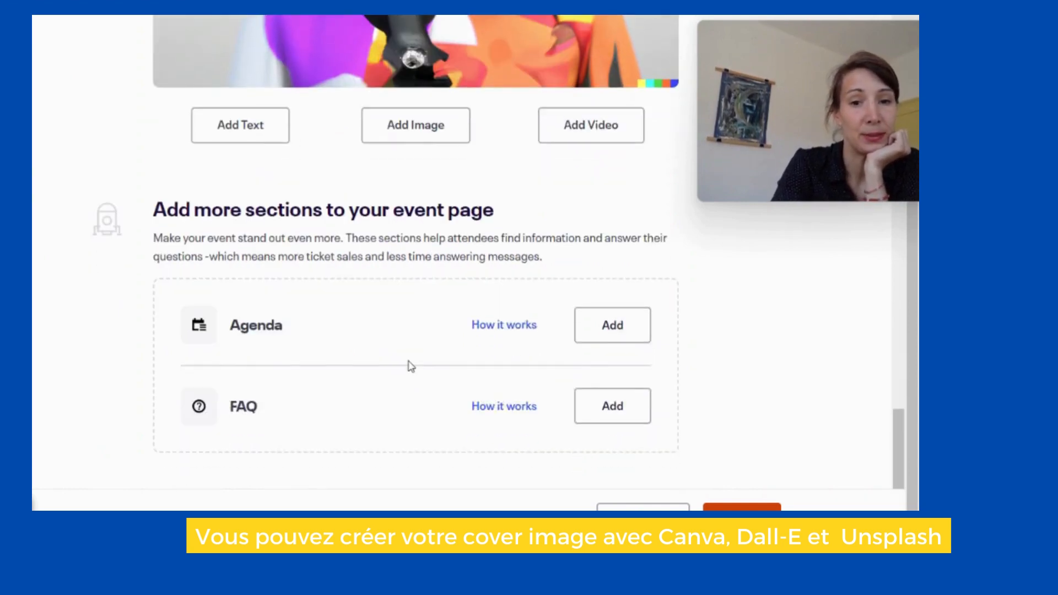
{"action": "left_click", "coordinate": [605, 329]}
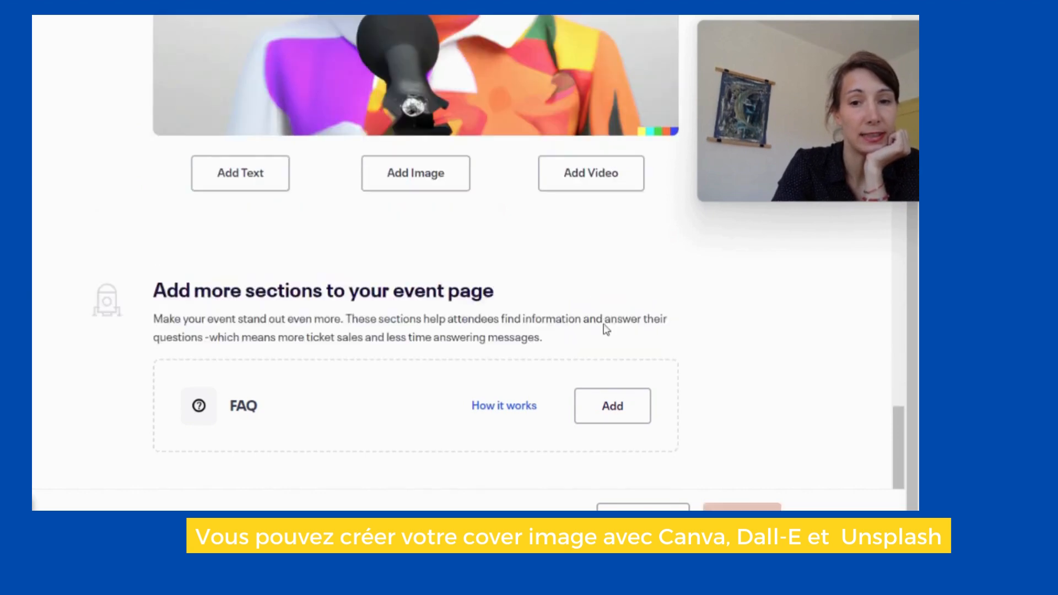
{"action": "scroll", "coordinate": [435, 373], "scroll_direction": "down", "scroll_amount": 3}
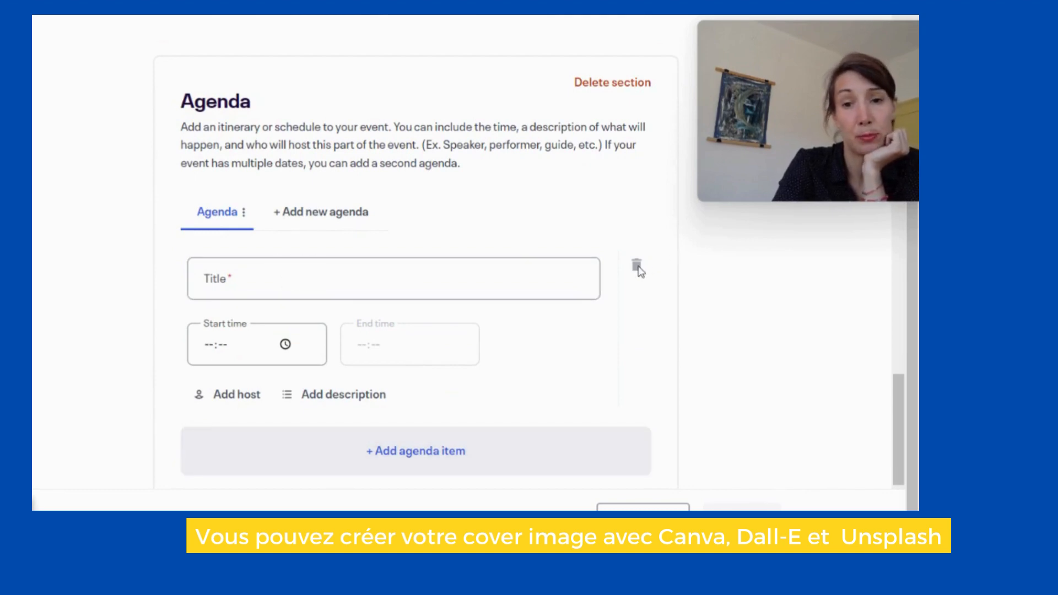
{"action": "left_click", "coordinate": [612, 86]}
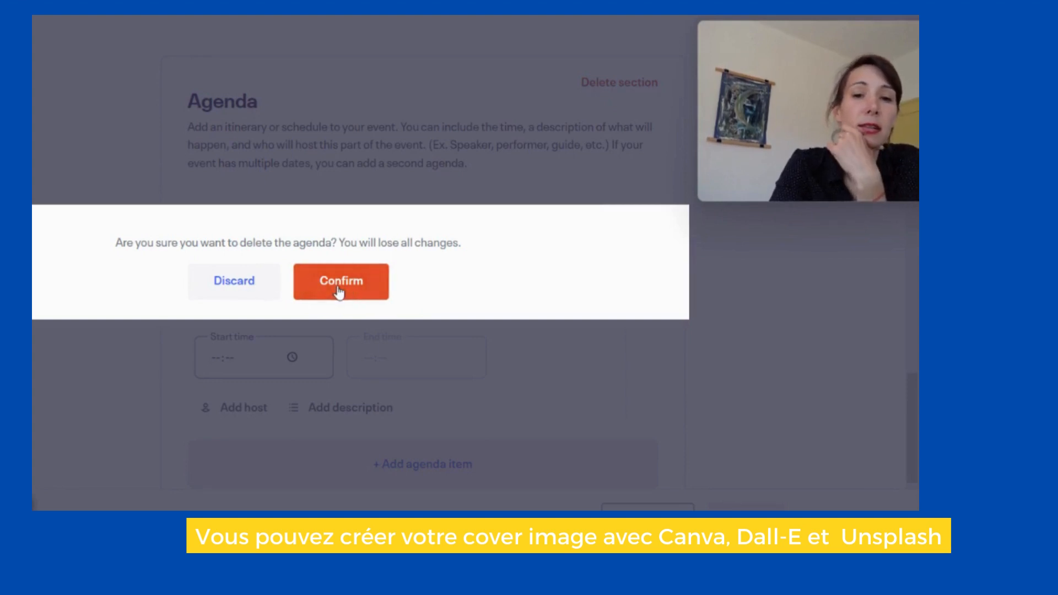
{"action": "left_click", "coordinate": [339, 287]}
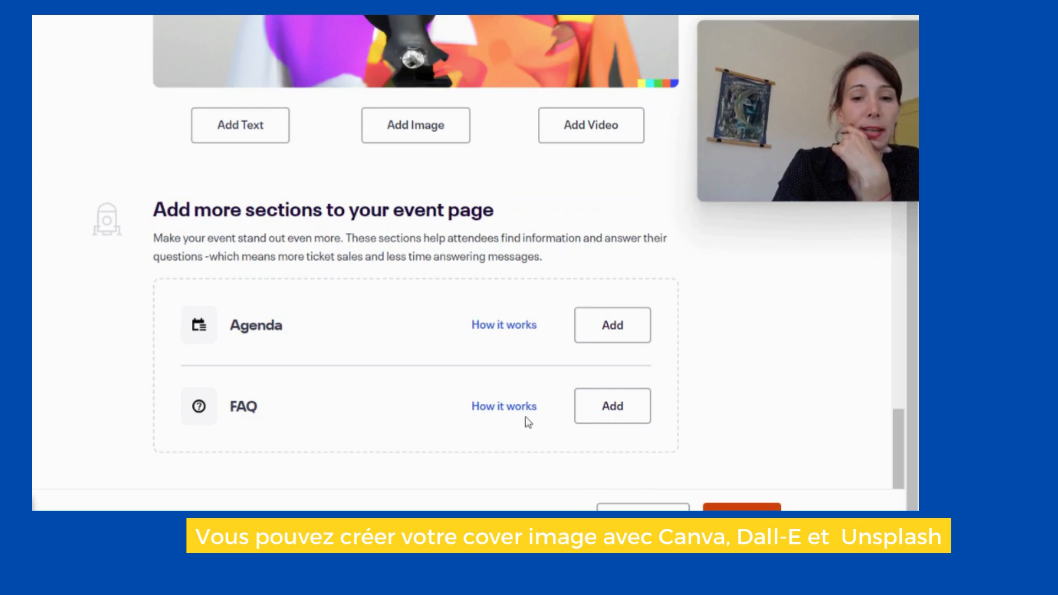
Copy the full event description, from its "Organiser et Propulser" heading to the closing invitation
{"action": "scroll", "coordinate": [559, 386], "scroll_direction": "up", "scroll_amount": 10}
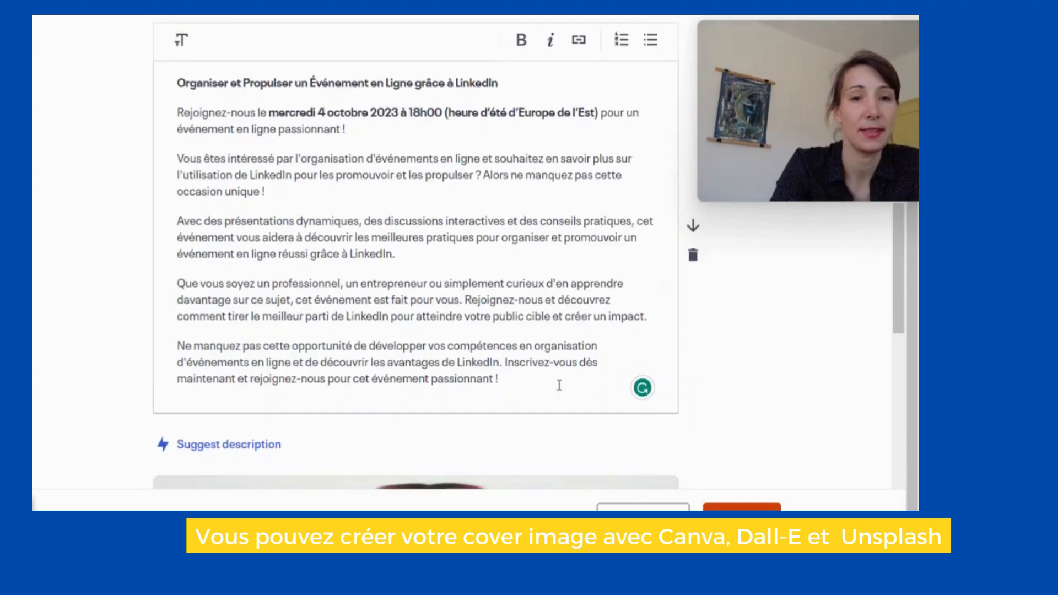
{"action": "left_click_drag", "start_coordinate": [536, 383], "coordinate": [174, 77]}
{"action": "key", "text": "ctrl+c"}
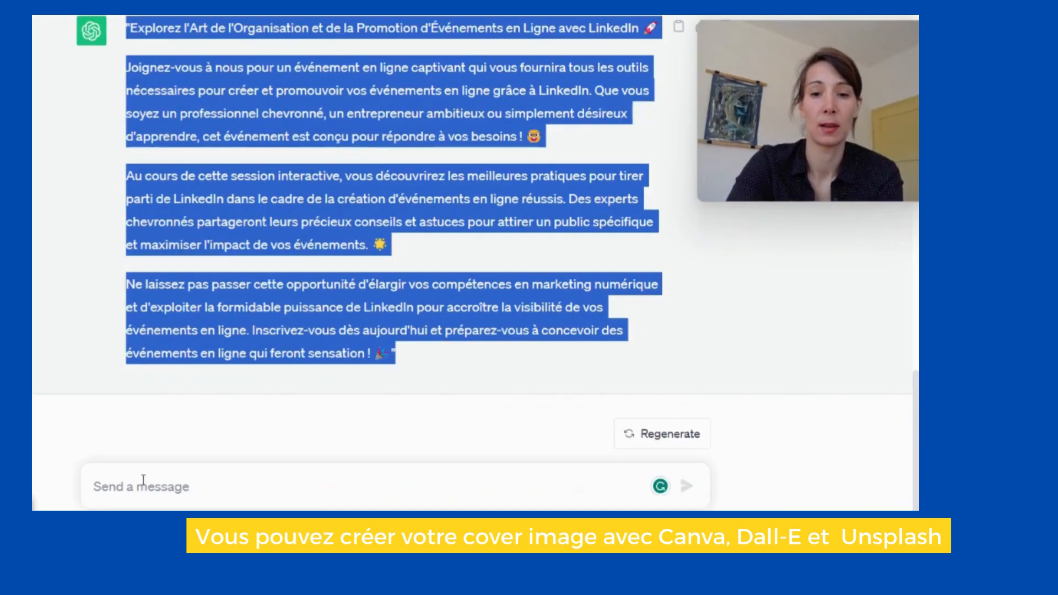
In ChatGPT, send the prompt "peux tu creer des faq à partir de ce texte :" followed by the copied event description
{"action": "left_click", "coordinate": [143, 479]}
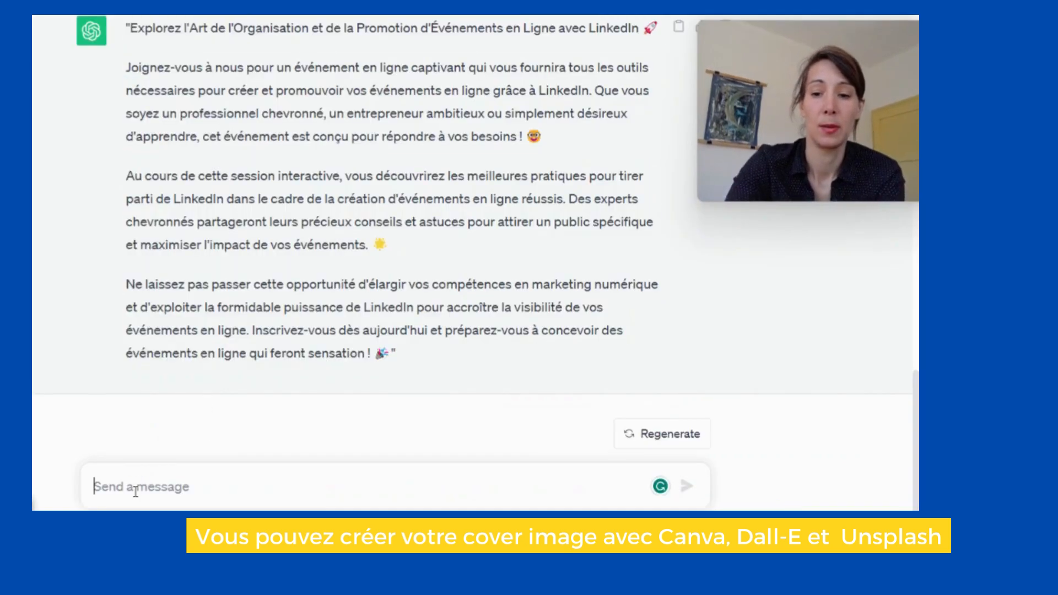
{"action": "type", "text": "pexu"}
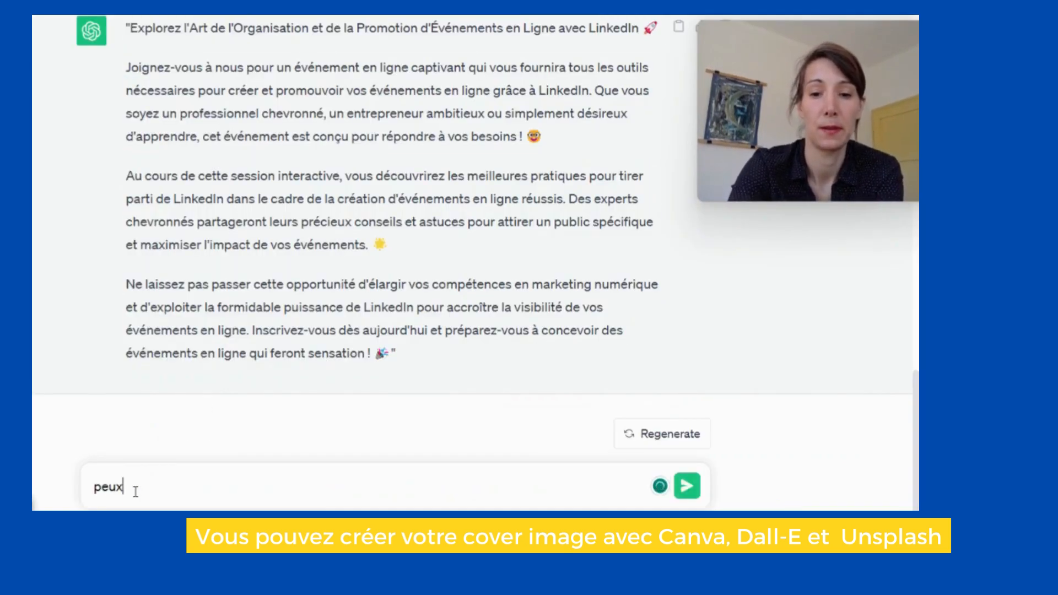
{"action": "type", "text": " tu crer"}
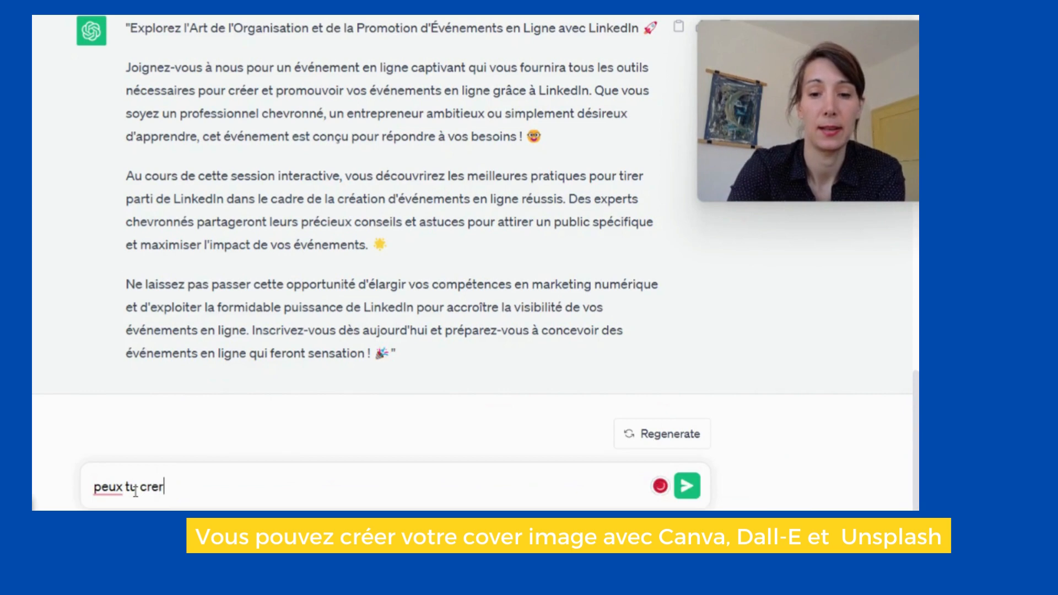
{"action": "key", "text": "BackSpace"}
{"action": "type", "text": "er des fa"}
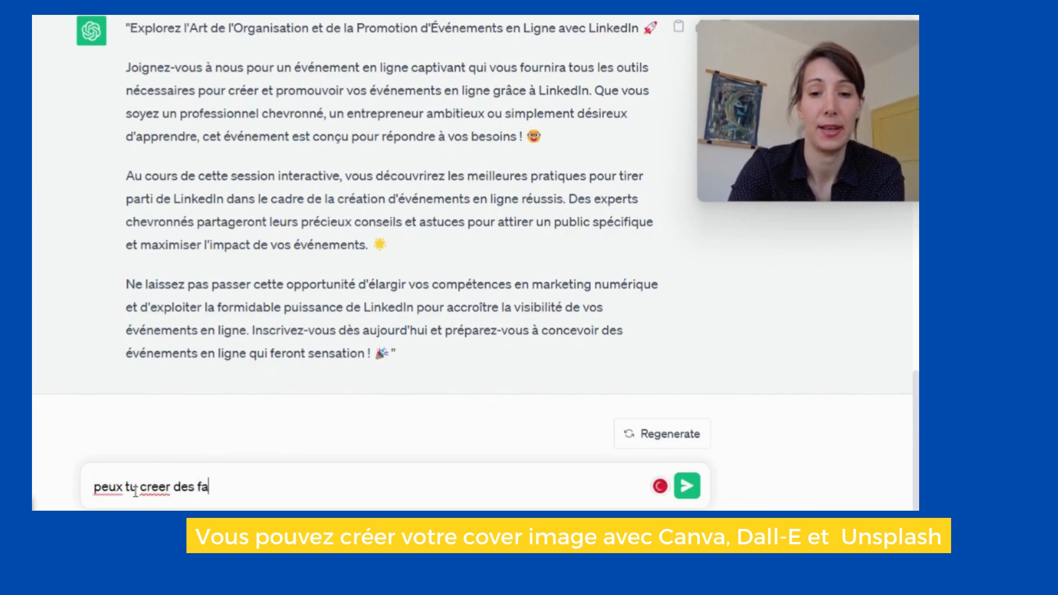
{"action": "type", "text": "q"}
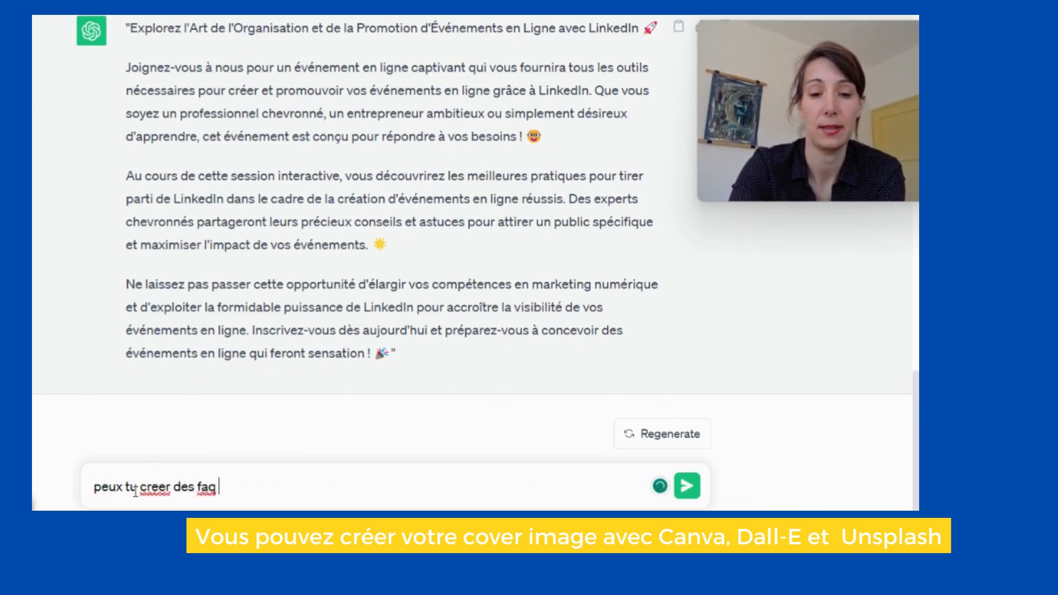
{"action": "type", "text": " à parti"}
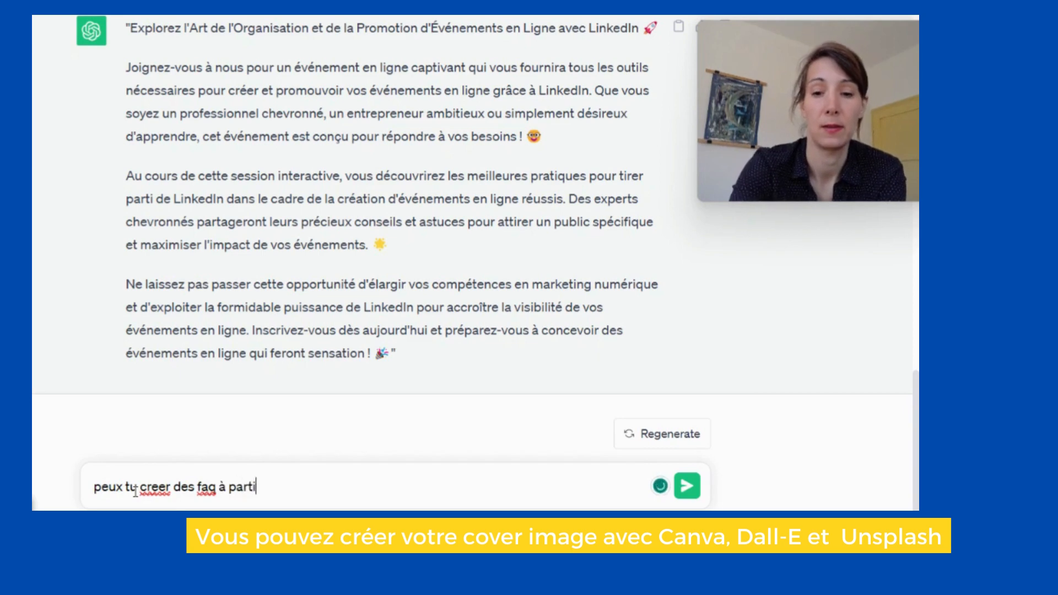
{"action": "type", "text": "r de ce "}
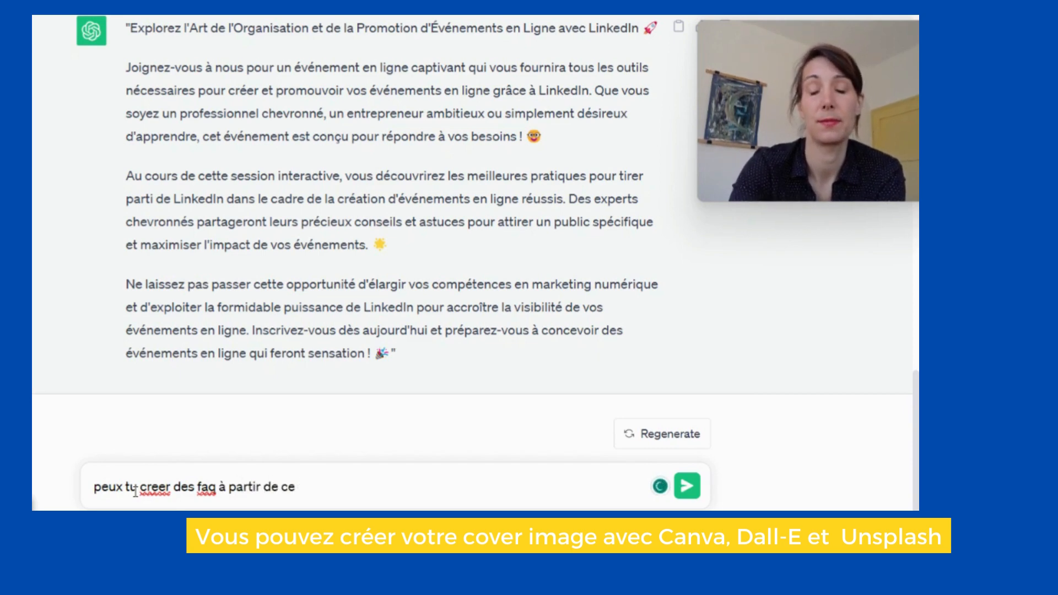
{"action": "type", "text": "texte "}
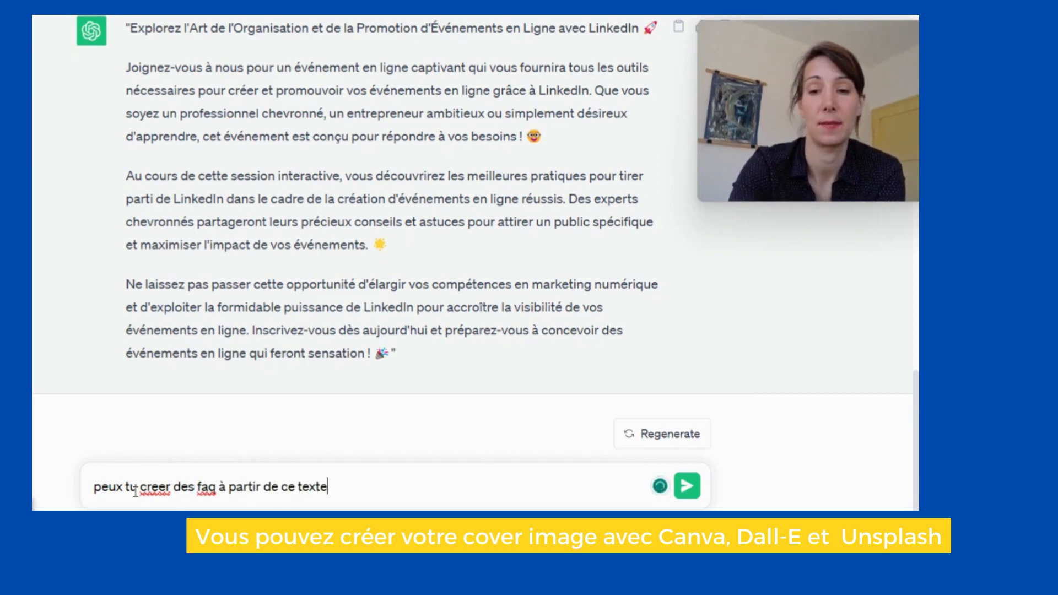
{"action": "type", "text": ":"}
{"action": "key", "text": "ctrl+v"}
{"action": "key", "text": "Return"}
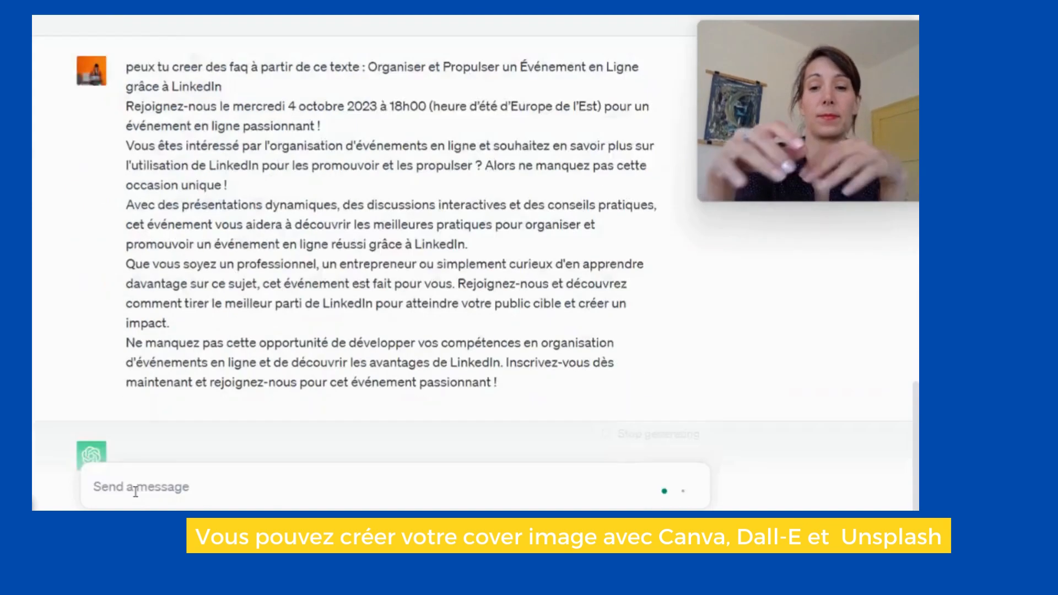